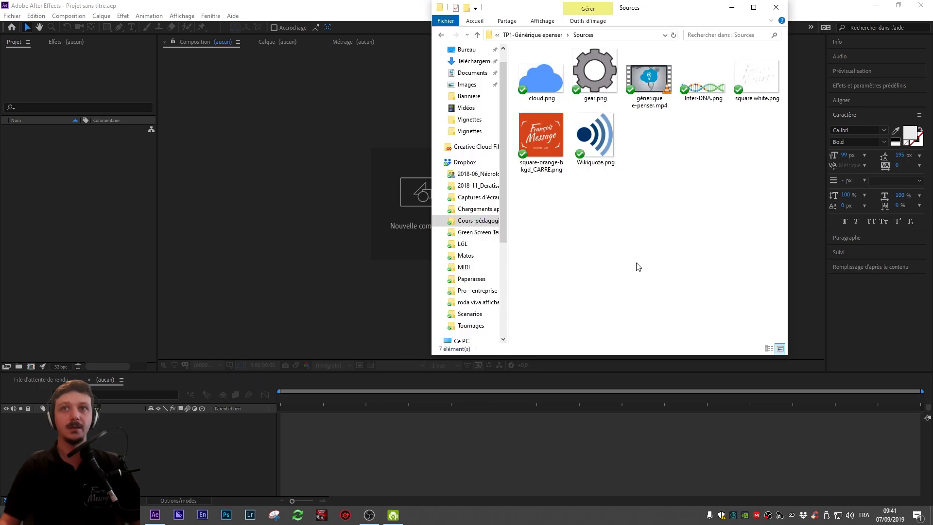
# Step: Open the générique e-penser.mp4 source video to preview it
pyautogui.doubleClick(652, 86)
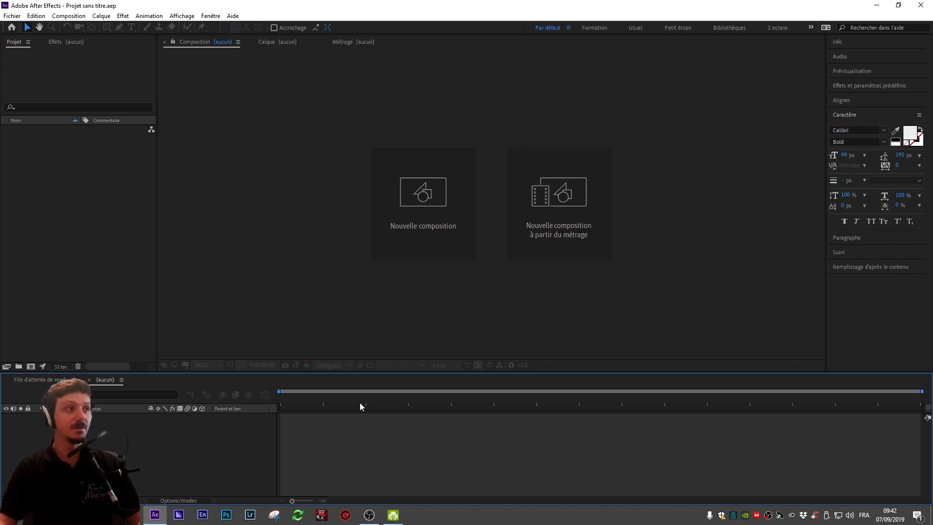
pyautogui.click(106, 223)
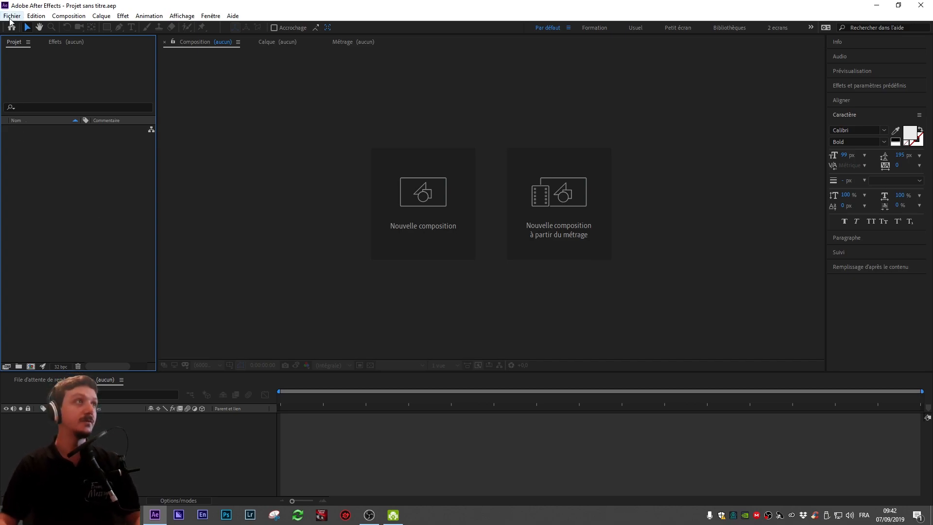
# Step: Save the project as générique epenser.aep in the TP1-Générique epenser folder, replacing the existing file
pyautogui.hotkey('ctrl', 's')
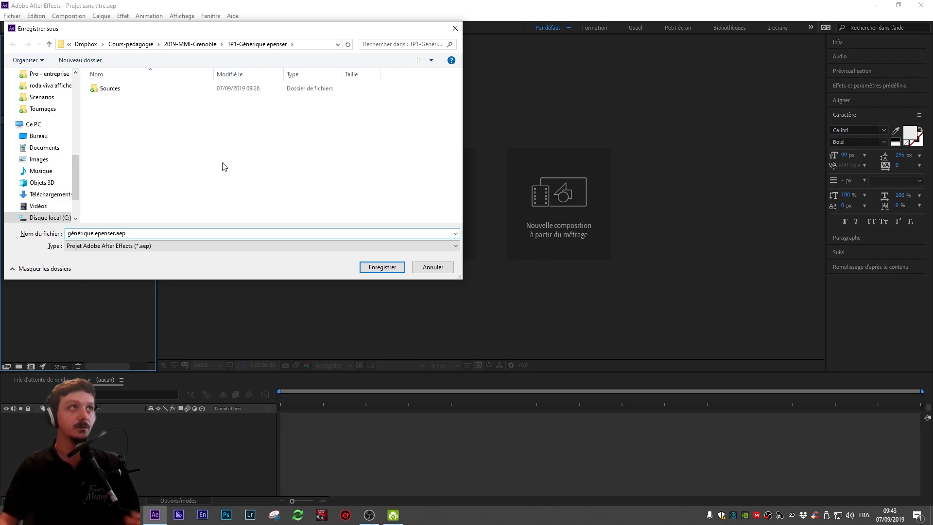
pyautogui.click(376, 269)
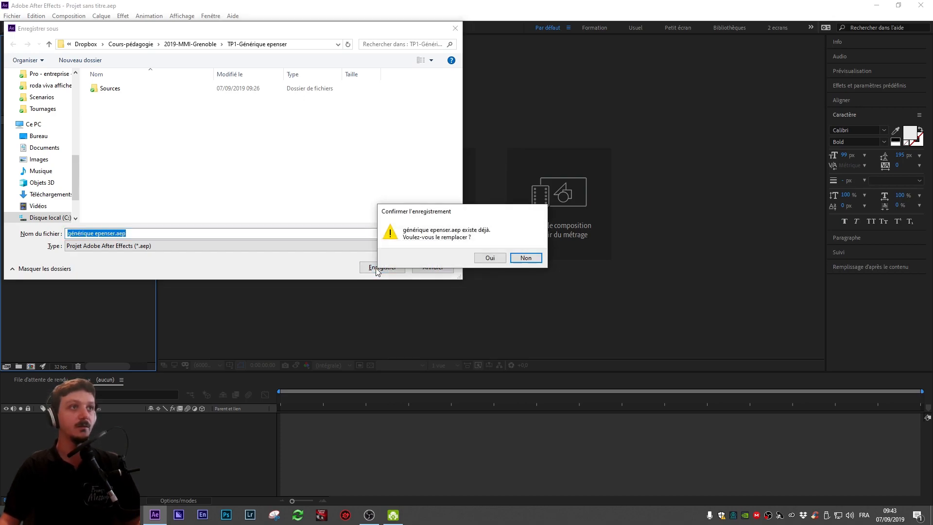
pyautogui.click(490, 258)
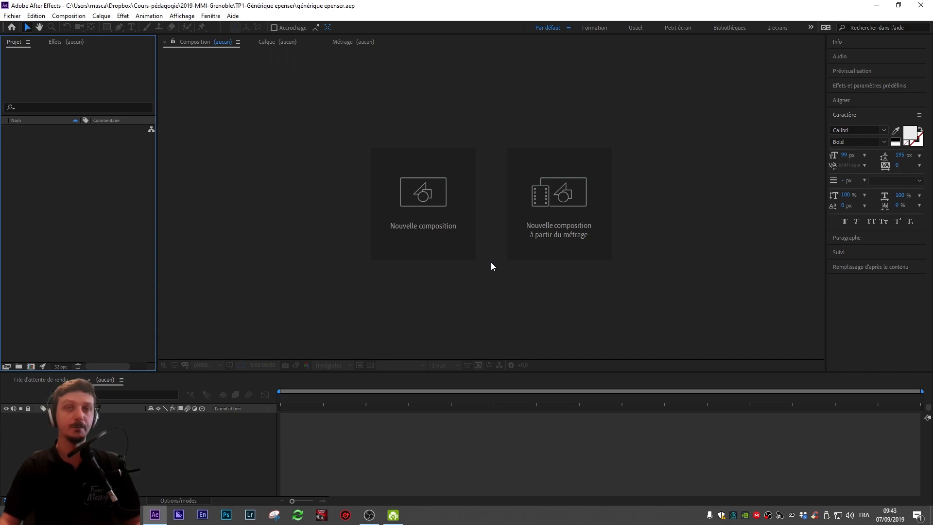
# Step: Review the automatic save preferences and close the Preferences dialog
pyautogui.click(36, 16)
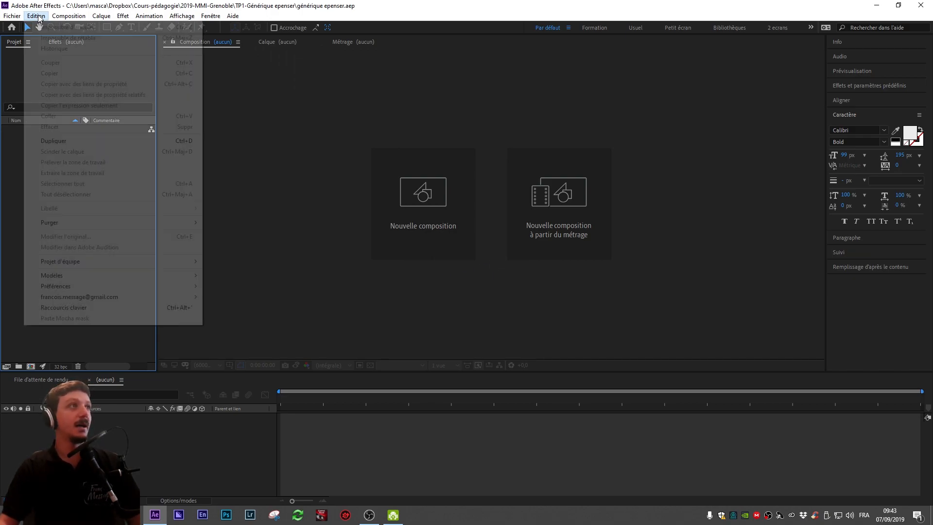
pyautogui.moveTo(99, 287)
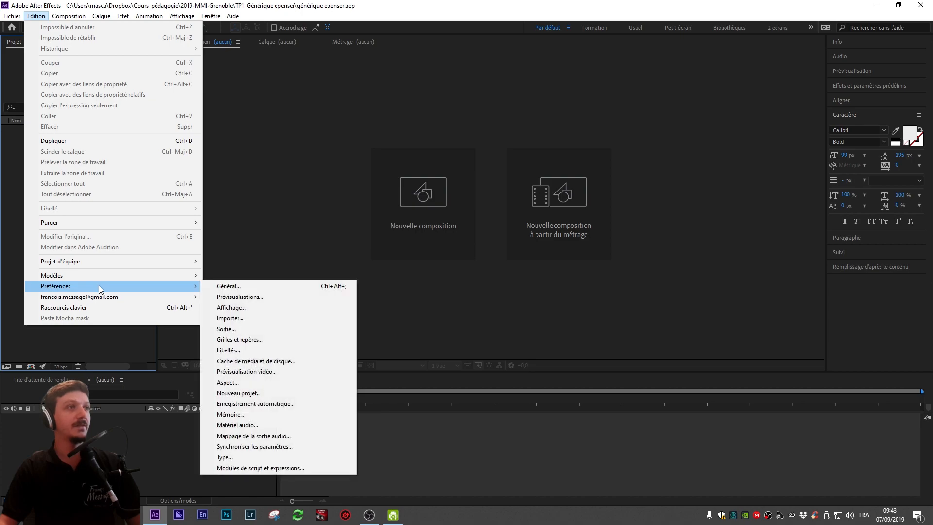
pyautogui.click(270, 404)
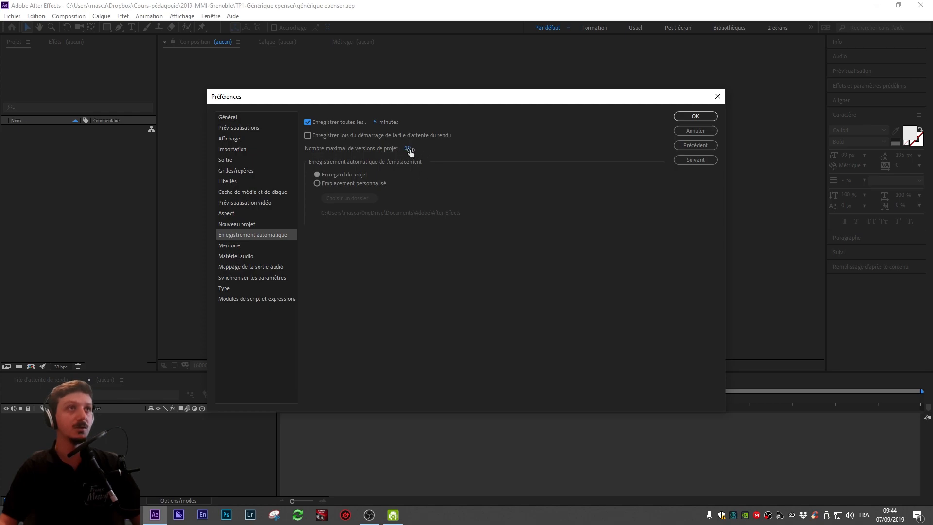
pyautogui.click(689, 117)
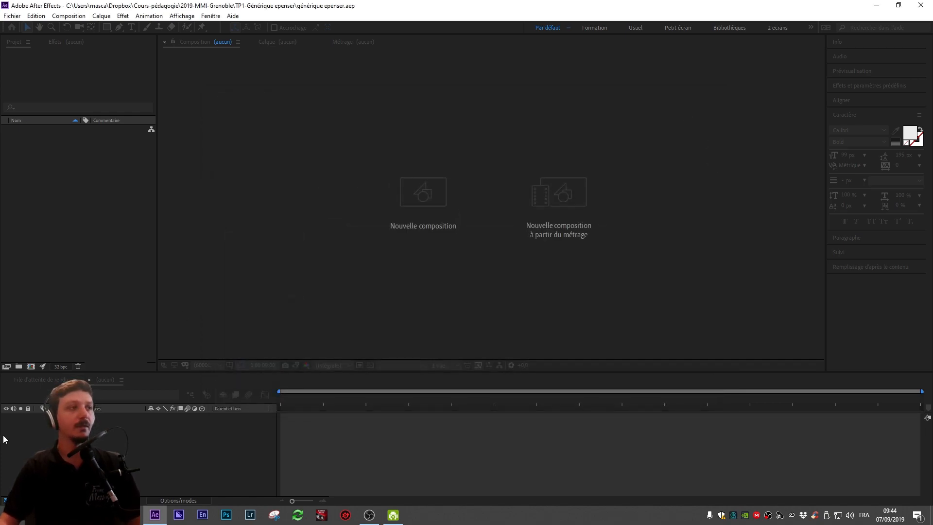
pyautogui.click(84, 217)
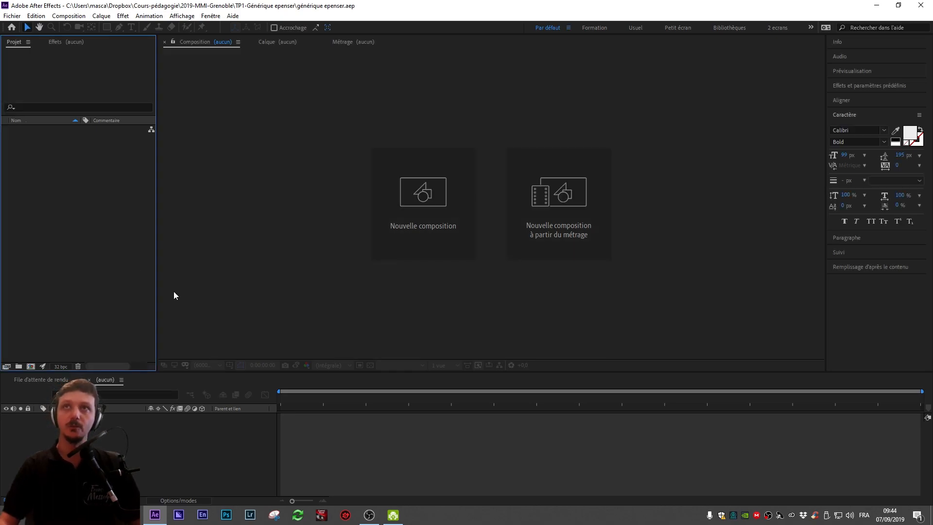
pyautogui.click(279, 180)
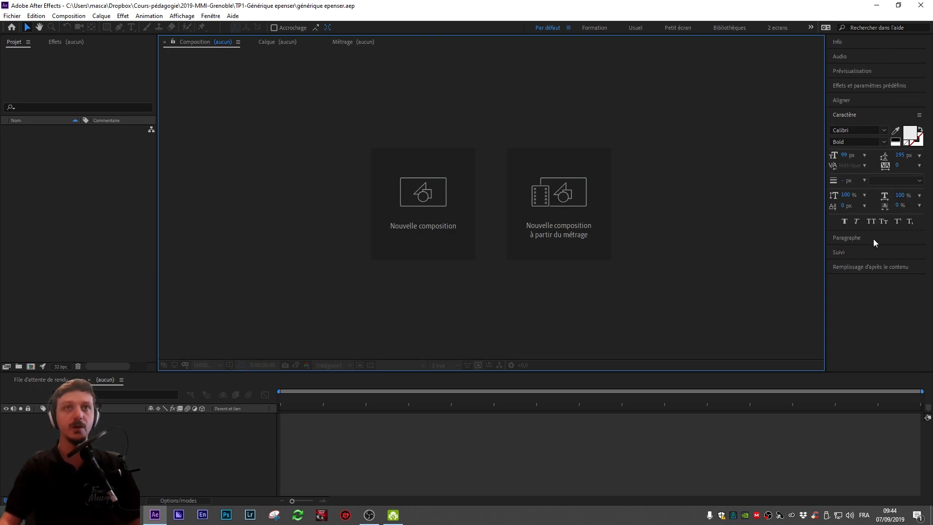
# Step: Collapse the Character panel and briefly expand the Tracker panel
pyautogui.click(864, 114)
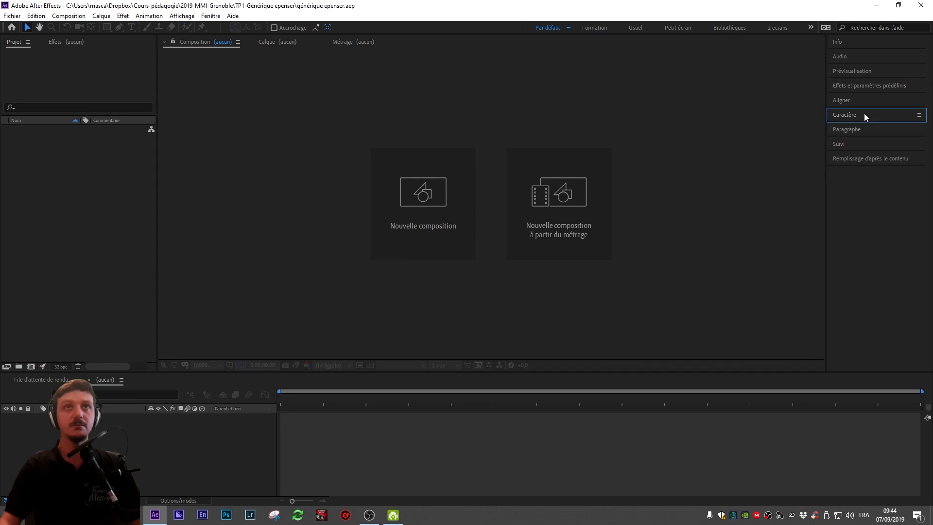
pyautogui.click(865, 130)
pyautogui.click(865, 130)
pyautogui.click(867, 117)
pyautogui.click(867, 118)
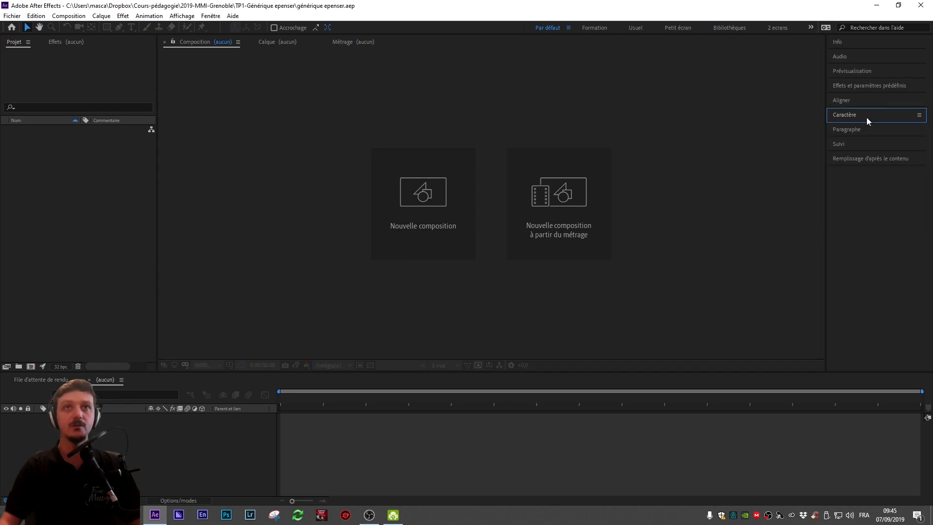
pyautogui.click(870, 145)
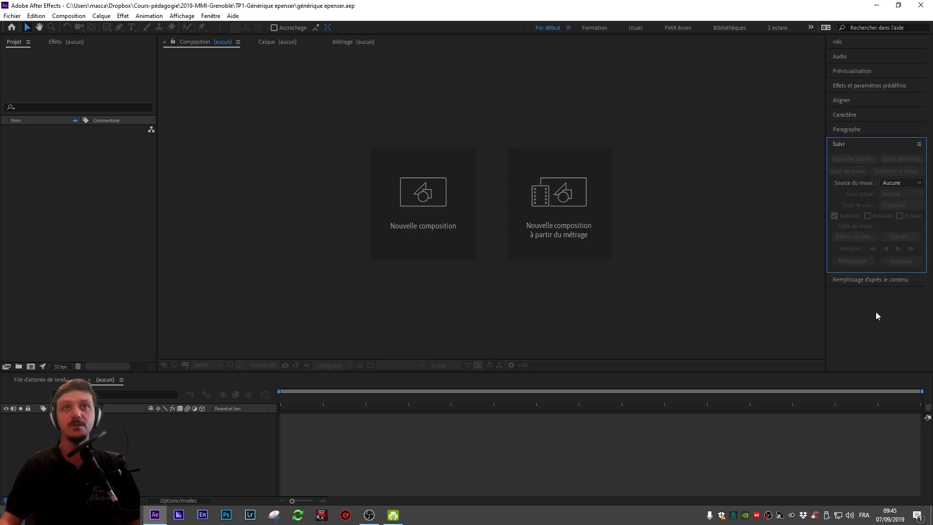
pyautogui.click(876, 145)
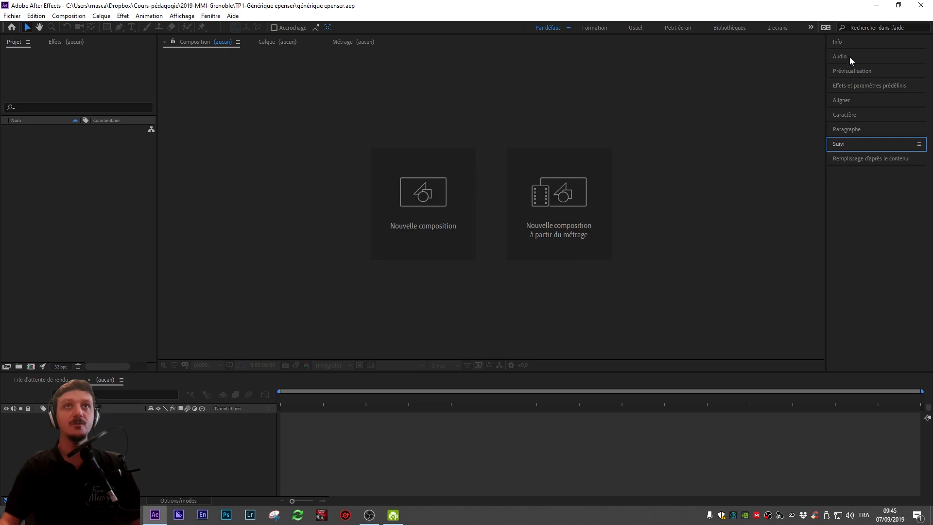
# Step: Browse the categories of the Effects and Presets panel
pyautogui.click(908, 86)
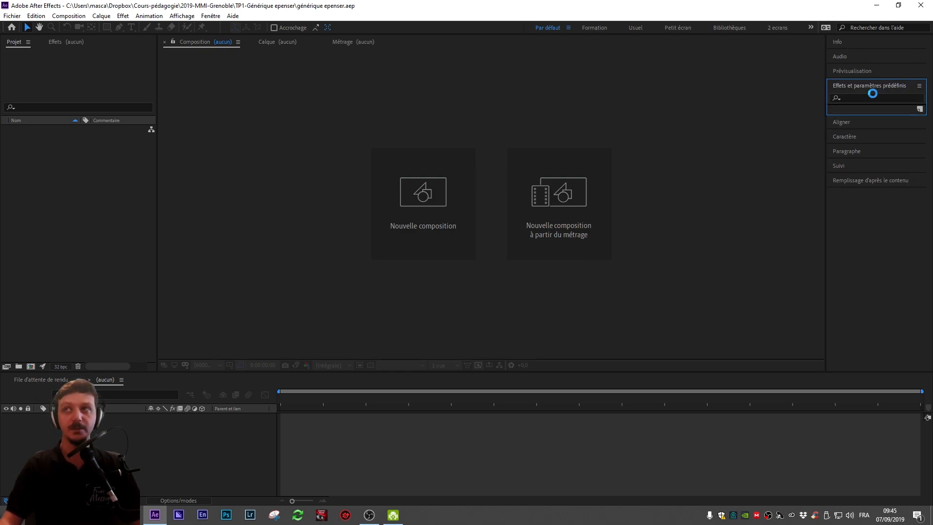
pyautogui.scroll(-6, 882, 208)
pyautogui.scroll(6, 882, 207)
pyautogui.scroll(-3, 882, 208)
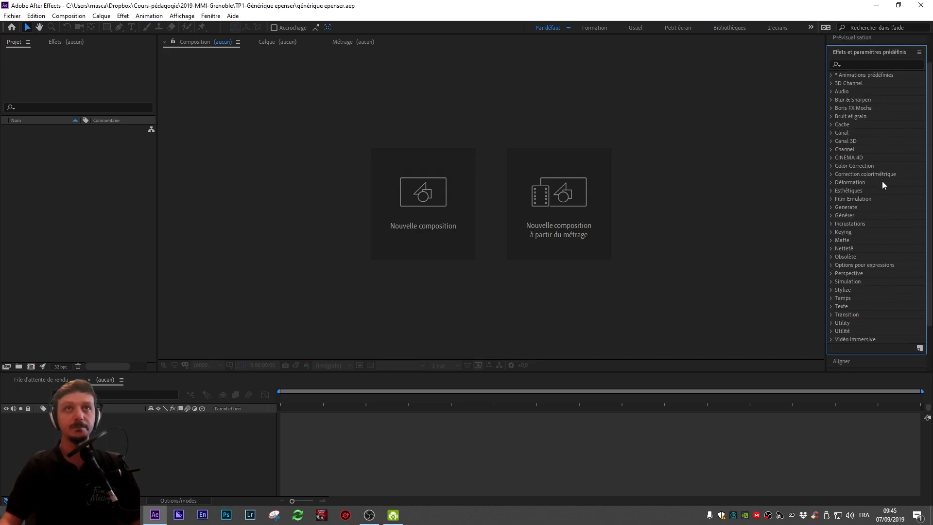
pyautogui.click(877, 51)
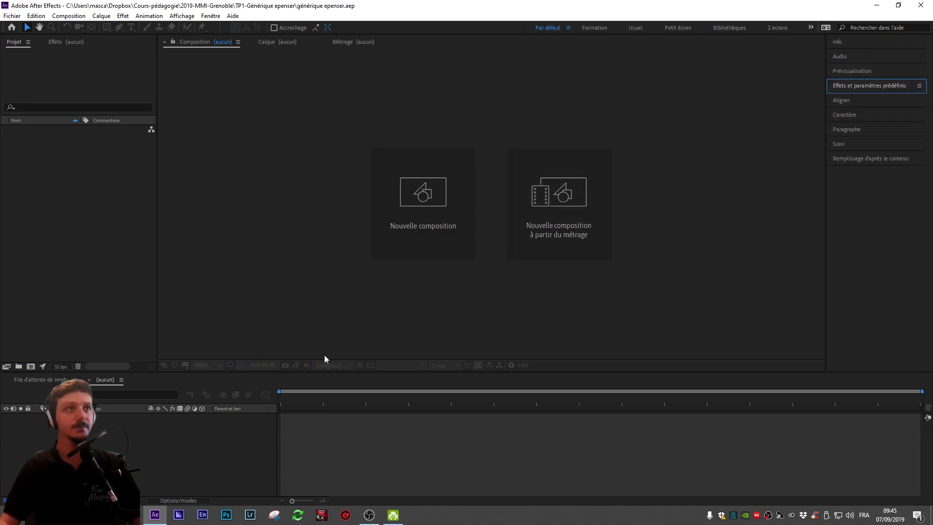
# Step: Examine the render queue, timeline, effect controls and project panels in turn
pyautogui.click(435, 474)
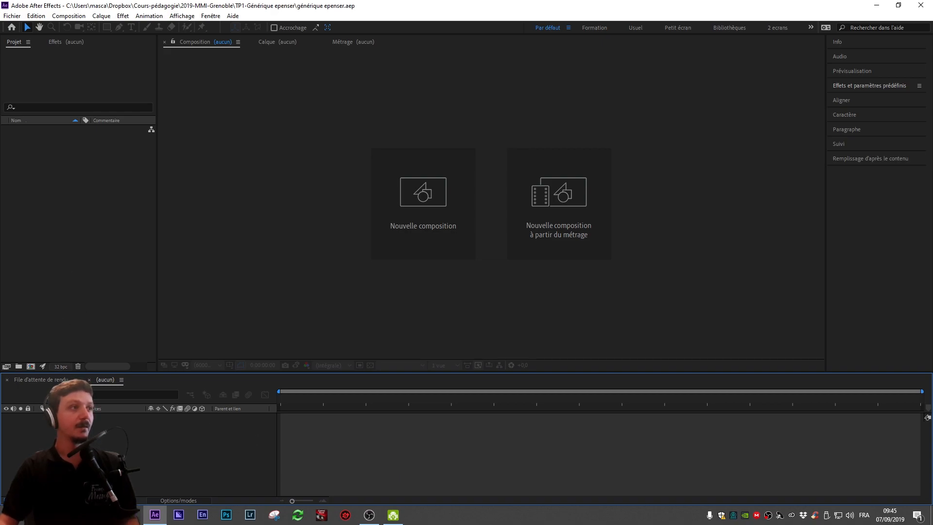
pyautogui.click(58, 383)
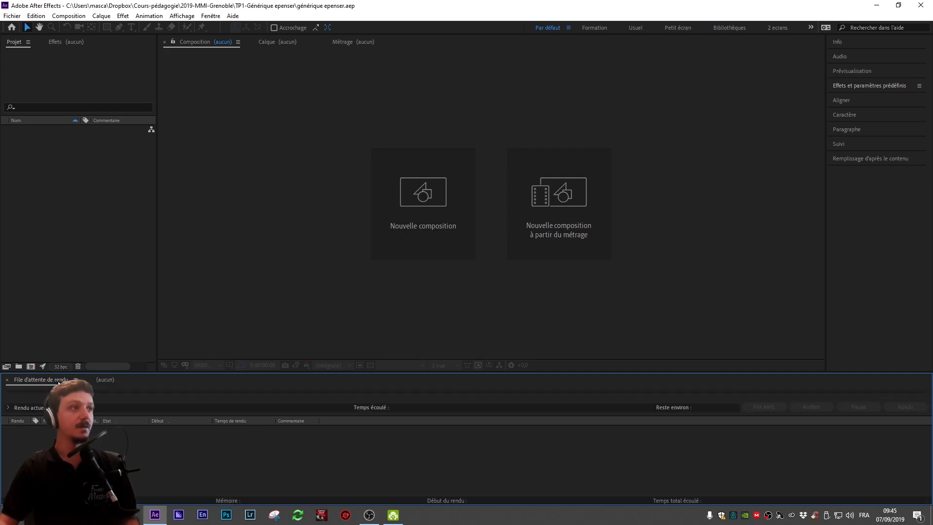
pyautogui.click(104, 383)
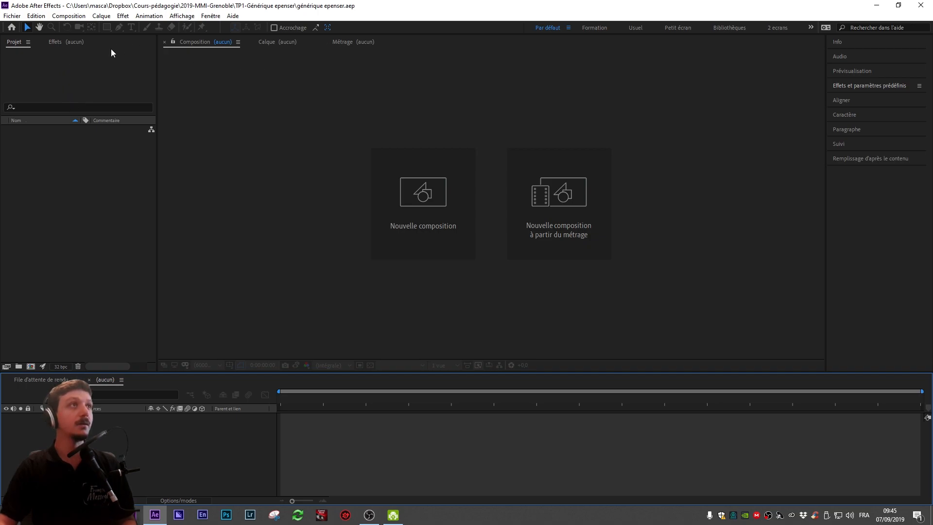
pyautogui.click(74, 217)
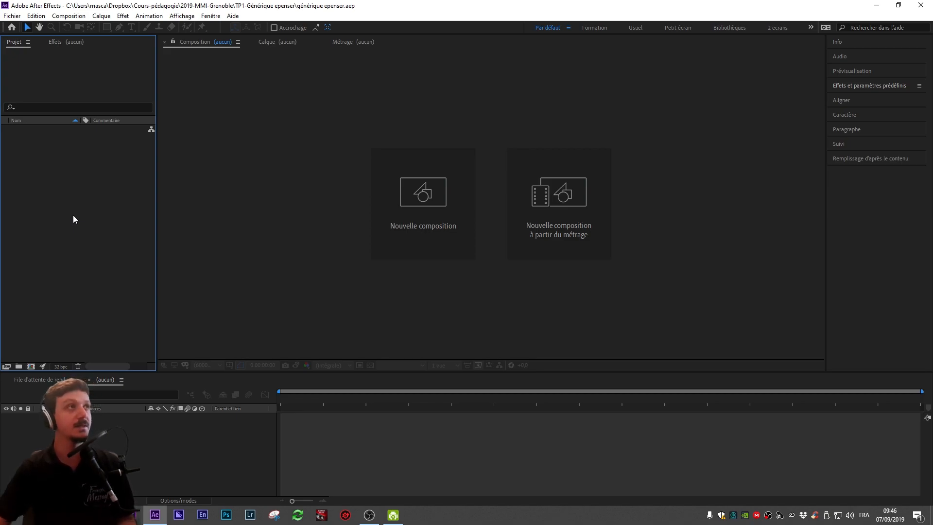
pyautogui.click(62, 38)
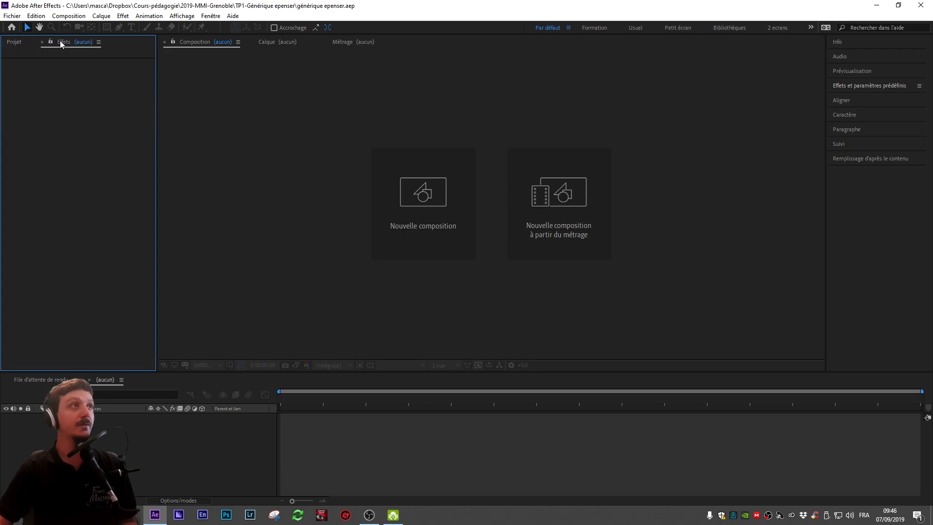
pyautogui.click(144, 427)
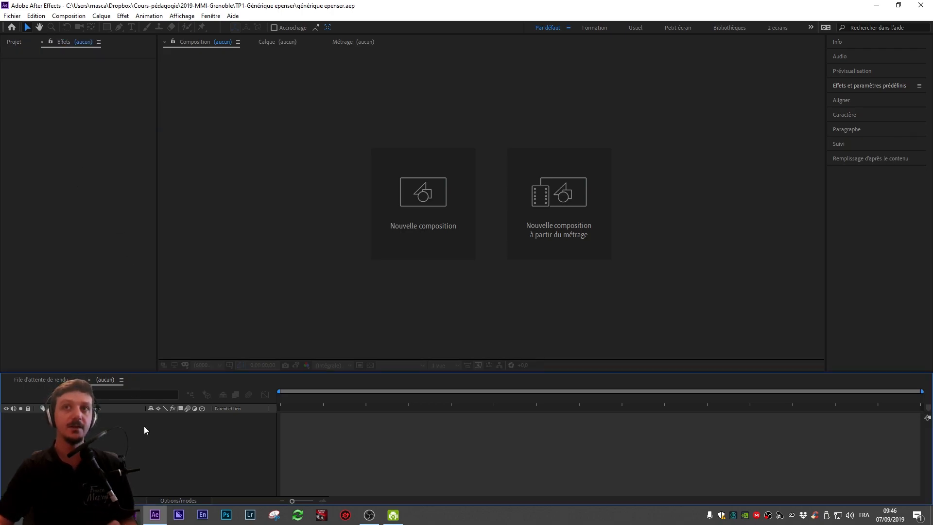
pyautogui.click(15, 43)
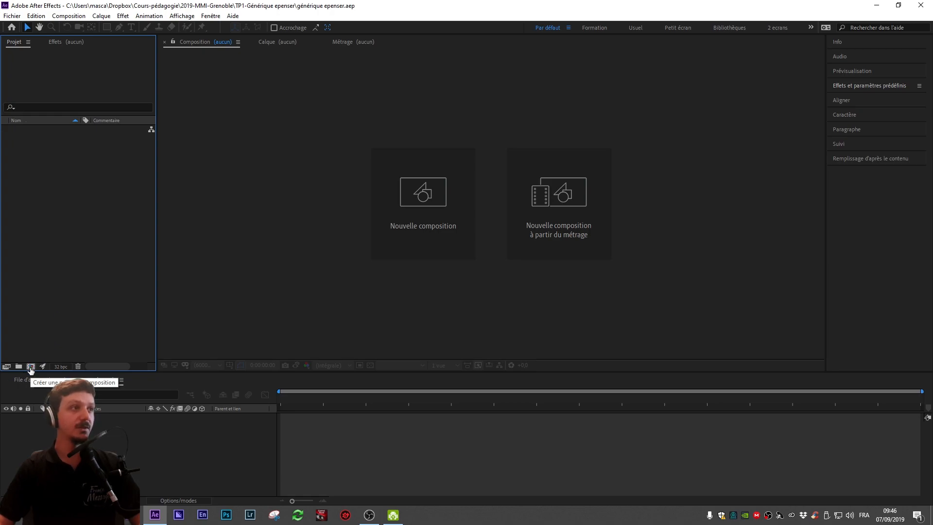
# Step: Start a new composition, opening the composition settings dialog
pyautogui.rightClick(34, 160)
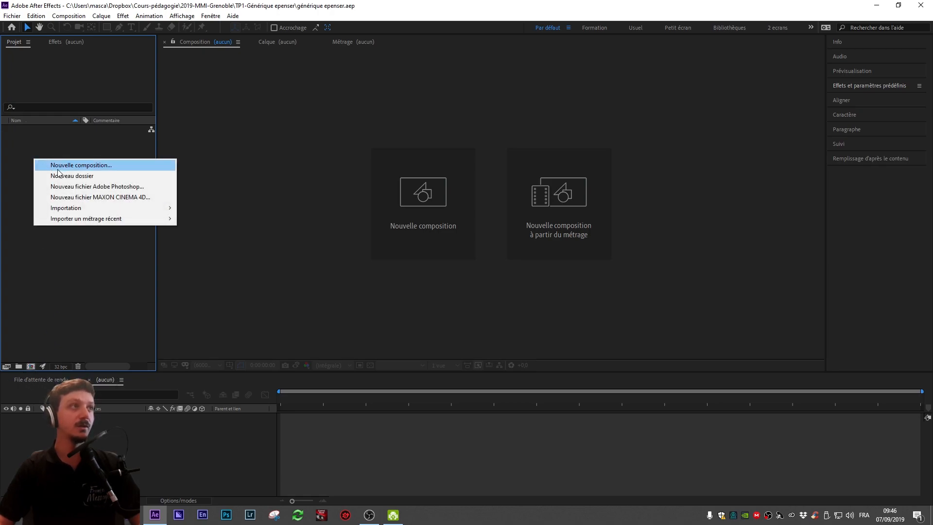
pyautogui.click(40, 72)
pyautogui.click(66, 16)
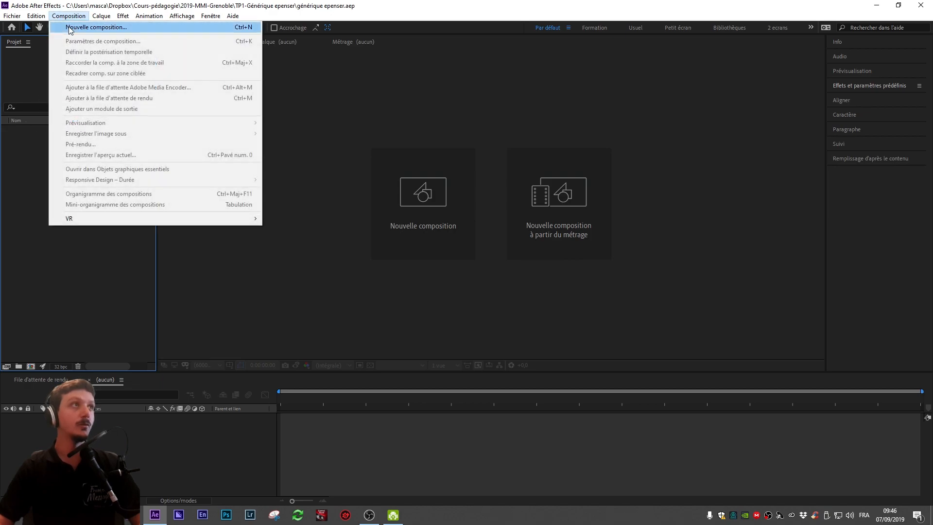
pyautogui.click(66, 16)
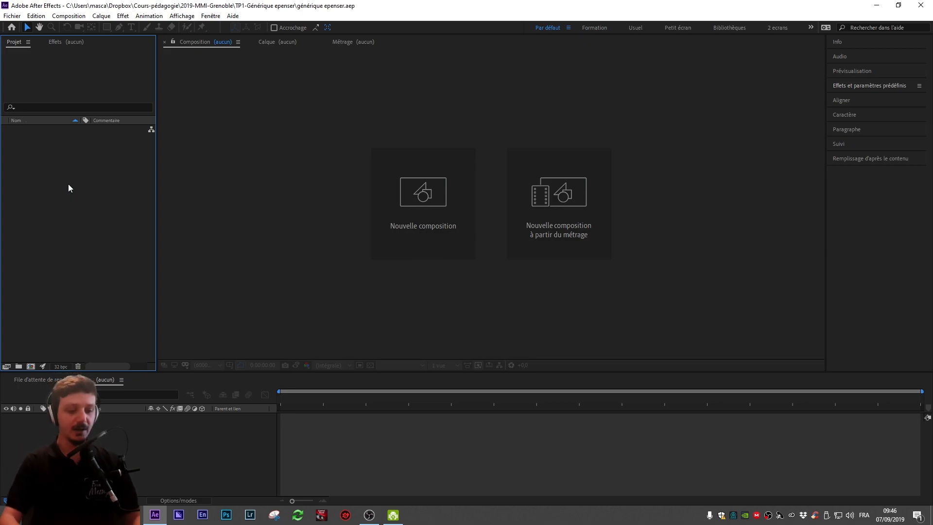
pyautogui.hotkey('ctrl', 'n')
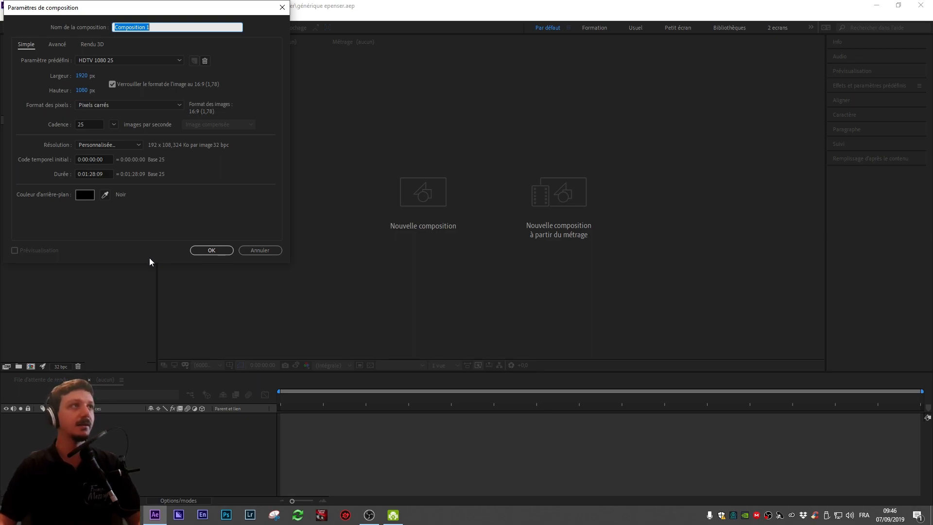
pyautogui.click(98, 124)
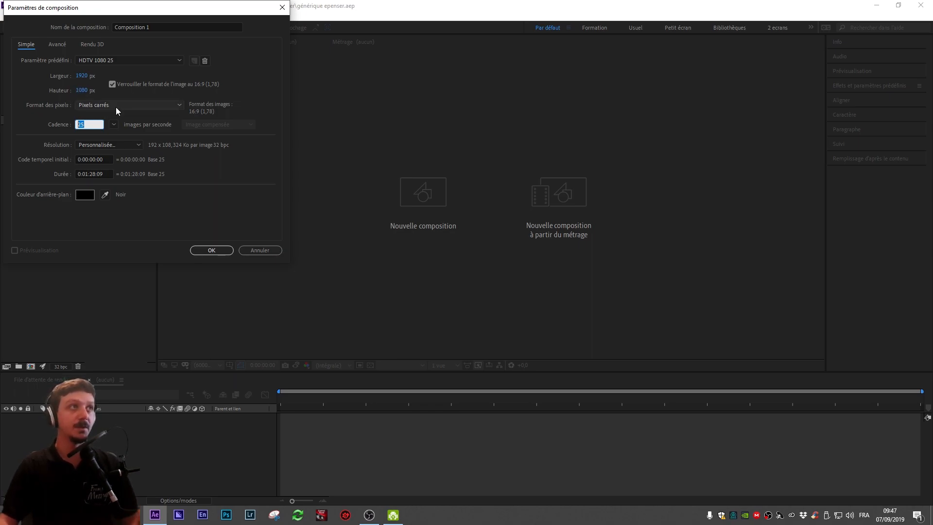
# Step: Set the composition preset to HDV 1080 25
pyautogui.click(148, 61)
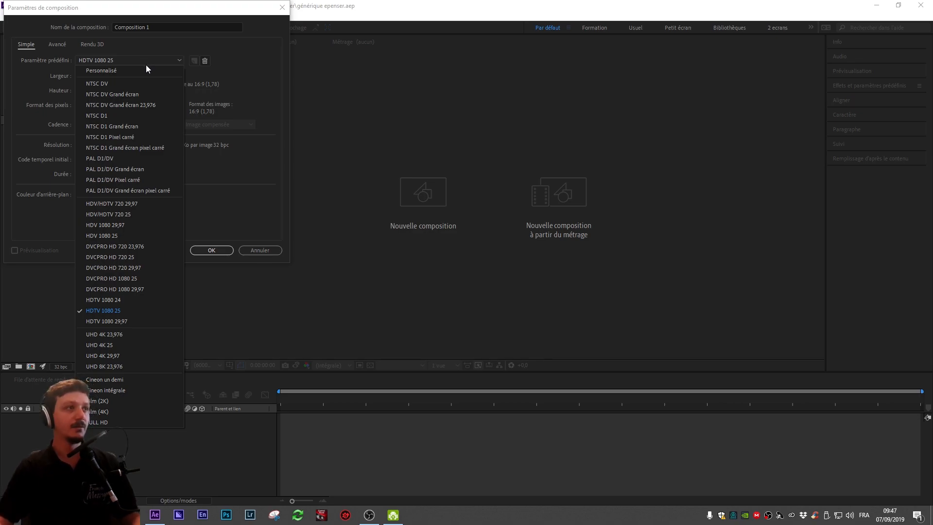
pyautogui.click(116, 238)
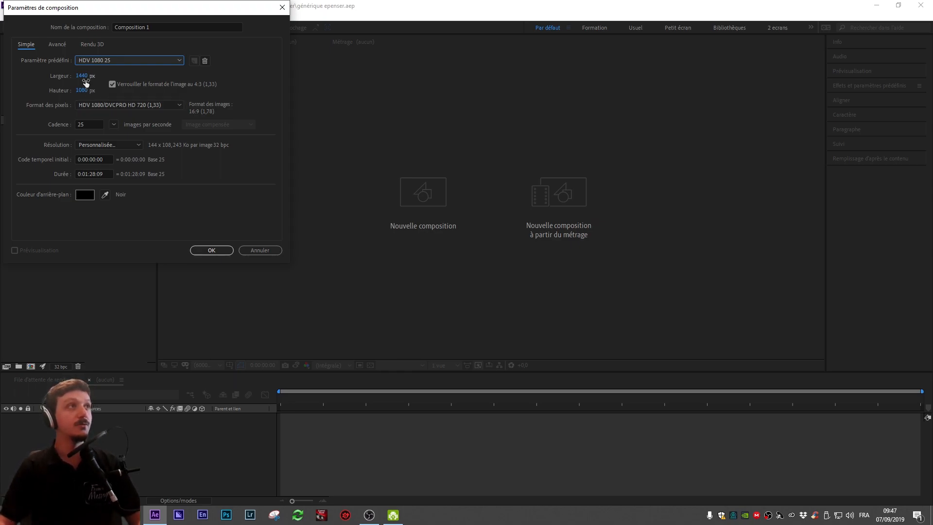
# Step: Switch the composition preset to HDTV 1080 25 and create the composition
pyautogui.click(104, 60)
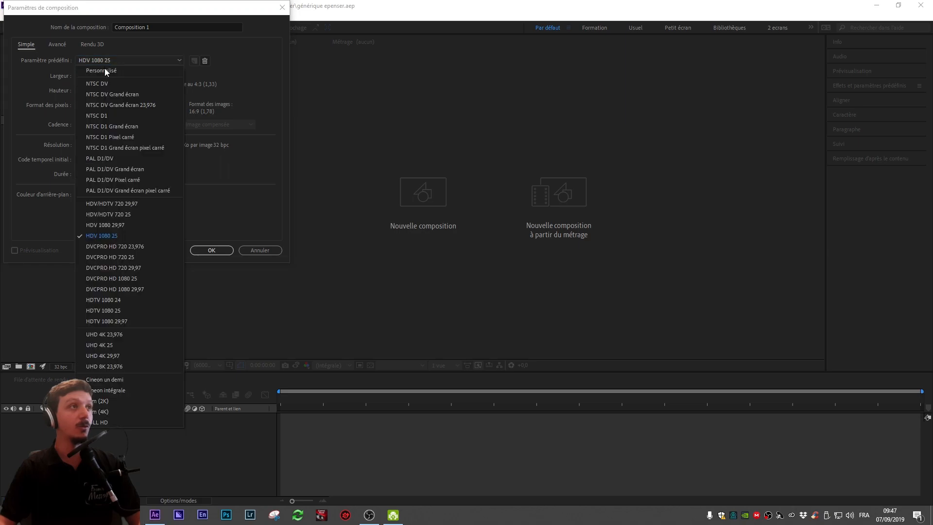
pyautogui.click(124, 311)
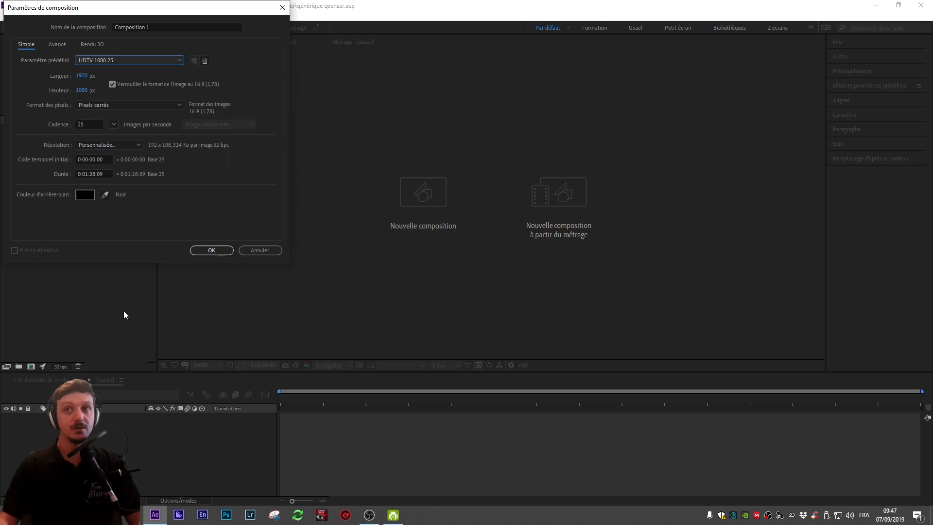
pyautogui.click(116, 60)
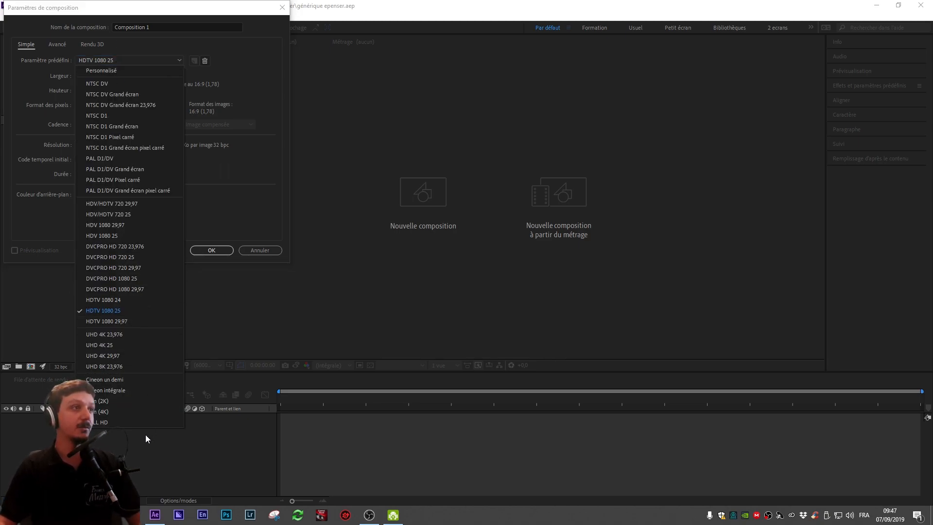
pyautogui.click(117, 347)
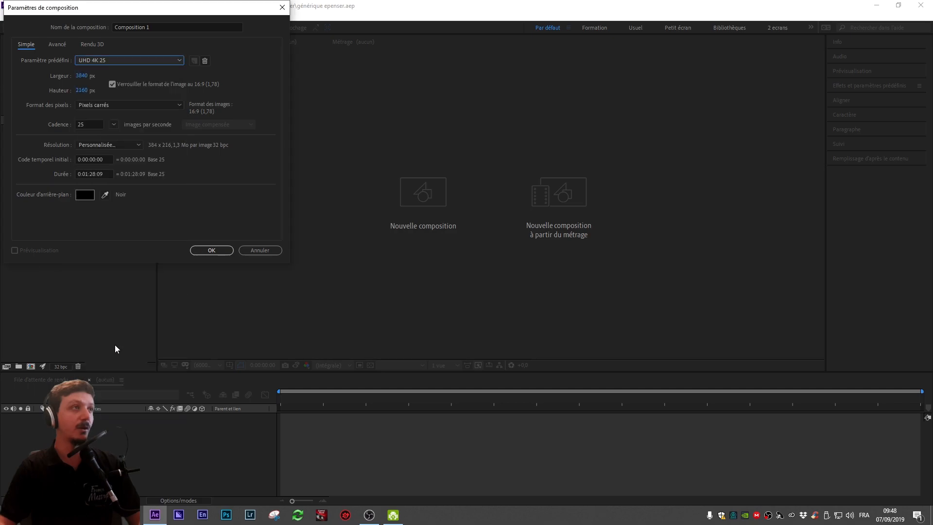
pyautogui.click(112, 58)
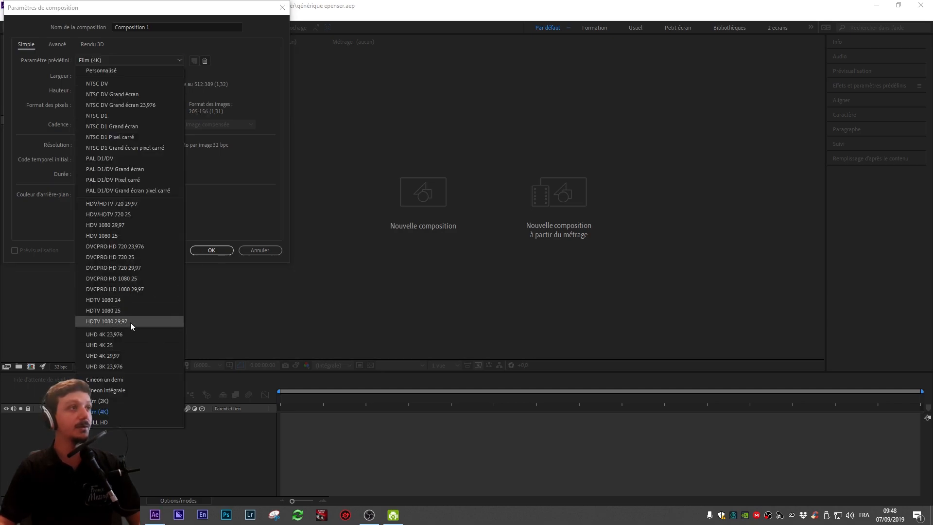
pyautogui.click(124, 310)
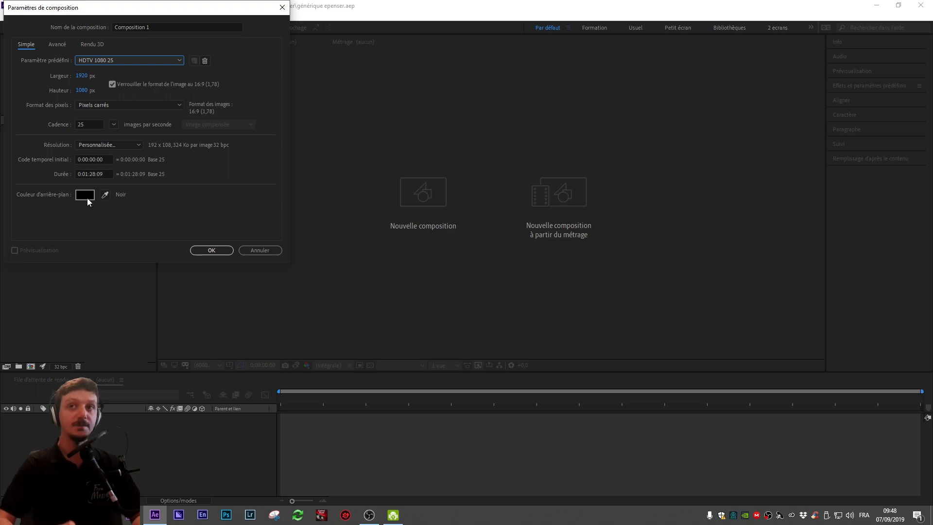
pyautogui.click(209, 251)
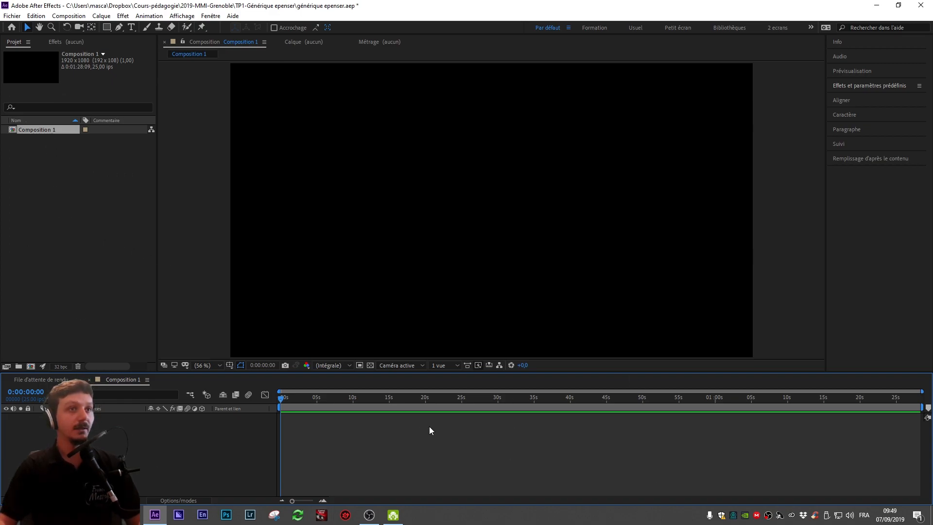
pyautogui.click(75, 209)
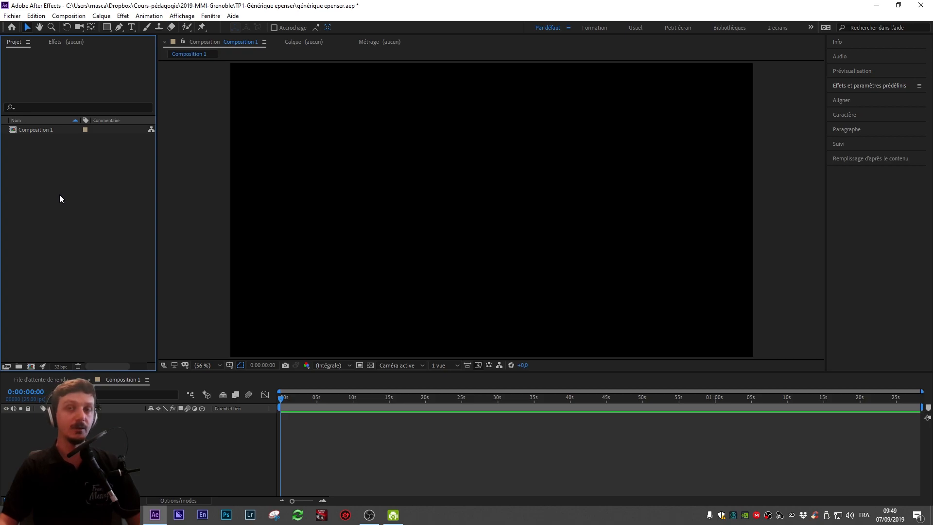
pyautogui.click(131, 514)
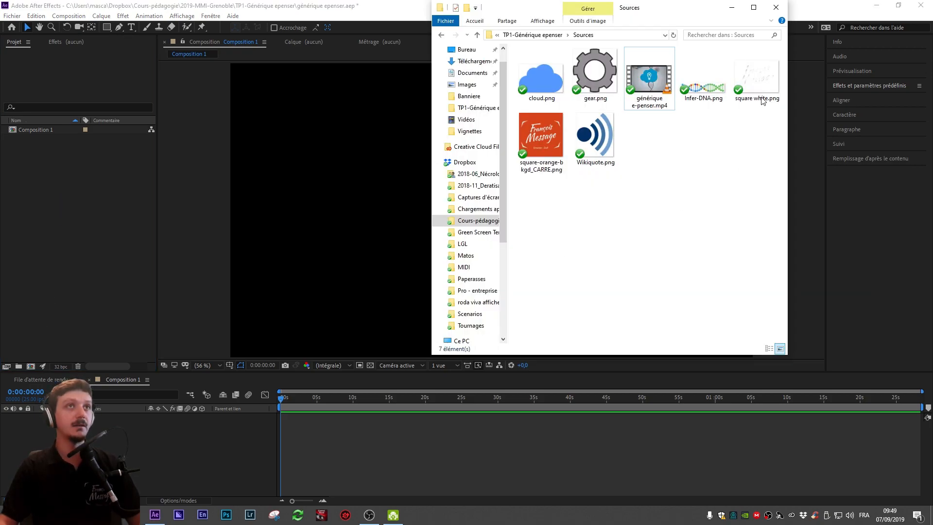
pyautogui.click(60, 185)
pyautogui.rightClick(59, 197)
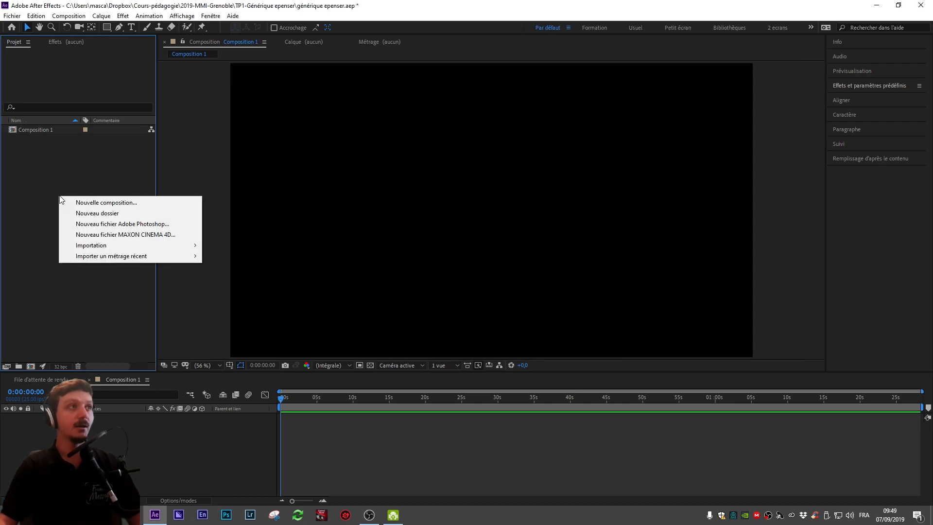
pyautogui.moveTo(91, 245)
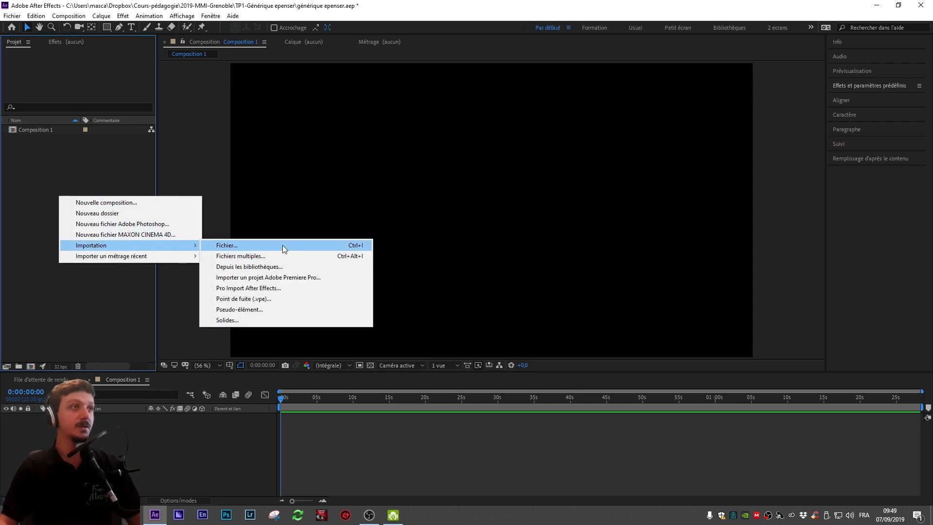
pyautogui.click(61, 159)
pyautogui.doubleClick(60, 159)
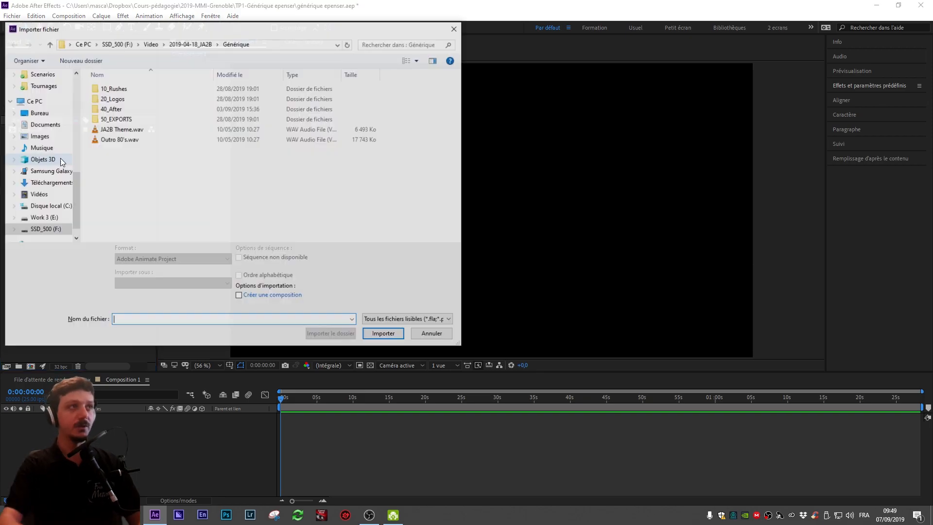
pyautogui.click(434, 332)
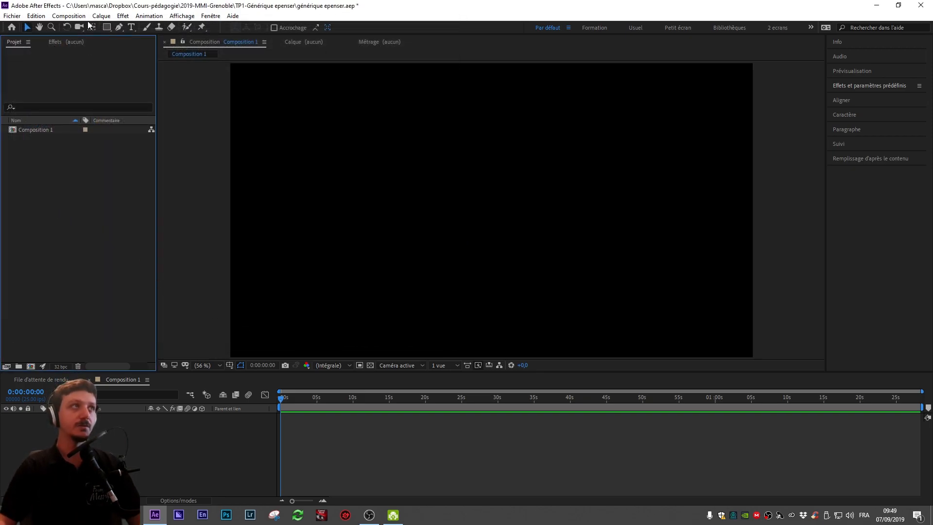
pyautogui.doubleClick(93, 224)
pyautogui.click(434, 334)
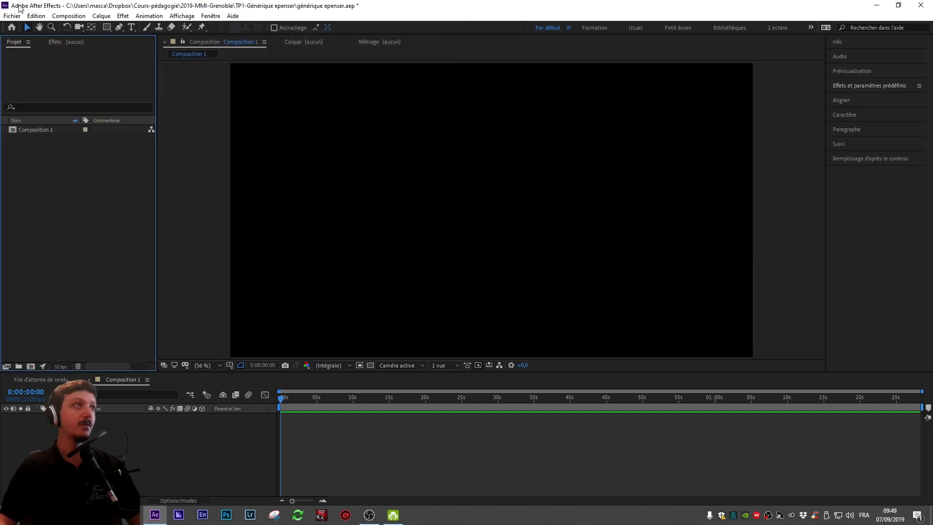
pyautogui.click(11, 16)
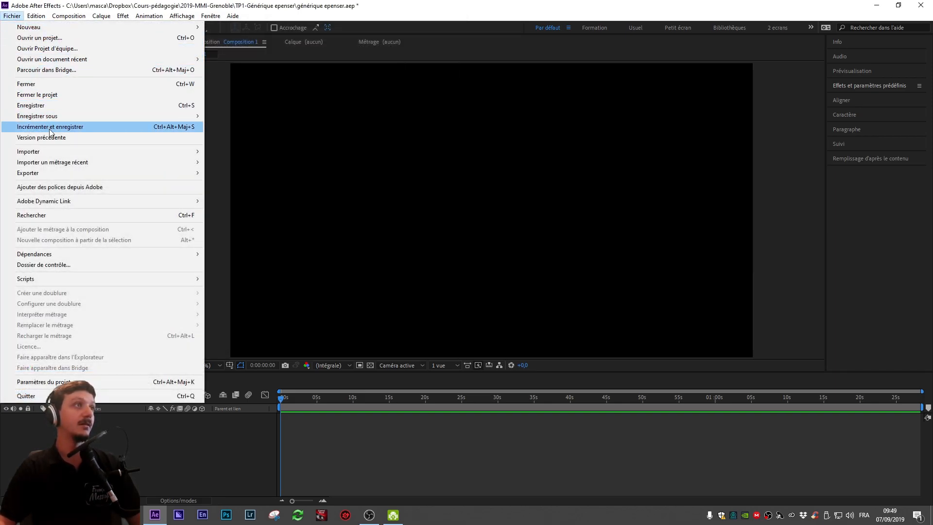
pyautogui.click(14, 16)
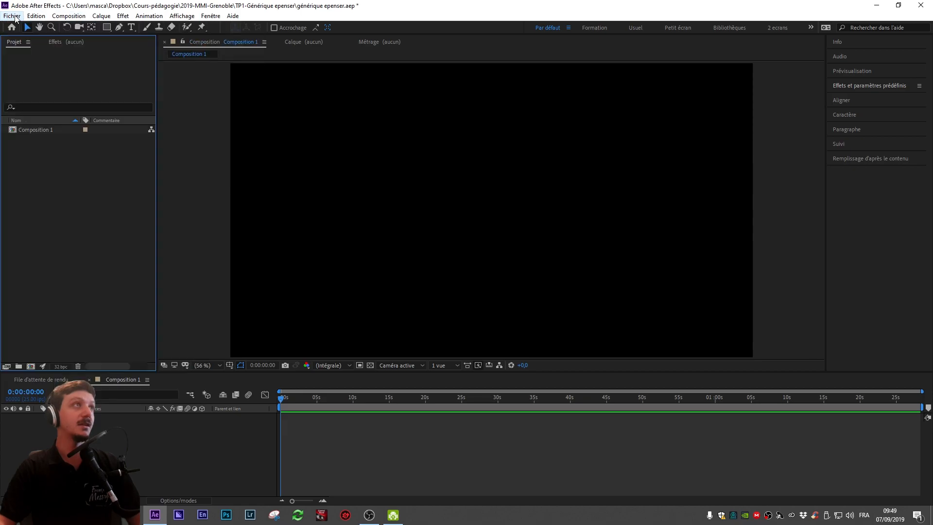
pyautogui.doubleClick(102, 235)
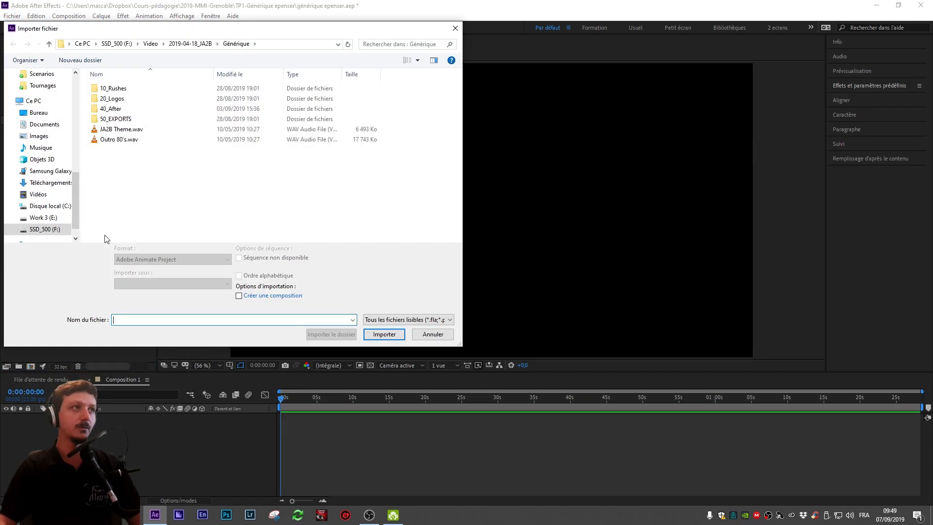
pyautogui.press('Escape')
# Step: Import the six PNG images from the Sources folder in the file explorer into the project
pyautogui.hotkey('alt', 'Tab')
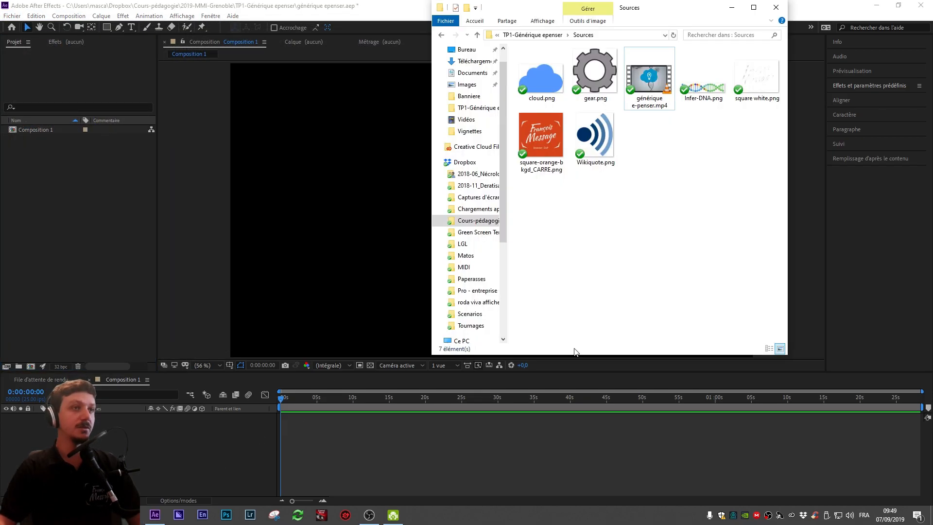
pyautogui.click(532, 72)
pyautogui.keyDown('ctrl'); pyautogui.click(602, 73); pyautogui.keyUp('ctrl')
pyautogui.keyDown('ctrl'); pyautogui.click(703, 78); pyautogui.keyUp('ctrl')
pyautogui.keyDown('ctrl'); pyautogui.click(758, 78); pyautogui.keyUp('ctrl')
pyautogui.keyDown('ctrl'); pyautogui.click(542, 136); pyautogui.keyUp('ctrl')
pyautogui.keyDown('ctrl'); pyautogui.click(606, 144); pyautogui.keyUp('ctrl')
pyautogui.moveTo(605, 144); pyautogui.dragTo(95, 223)
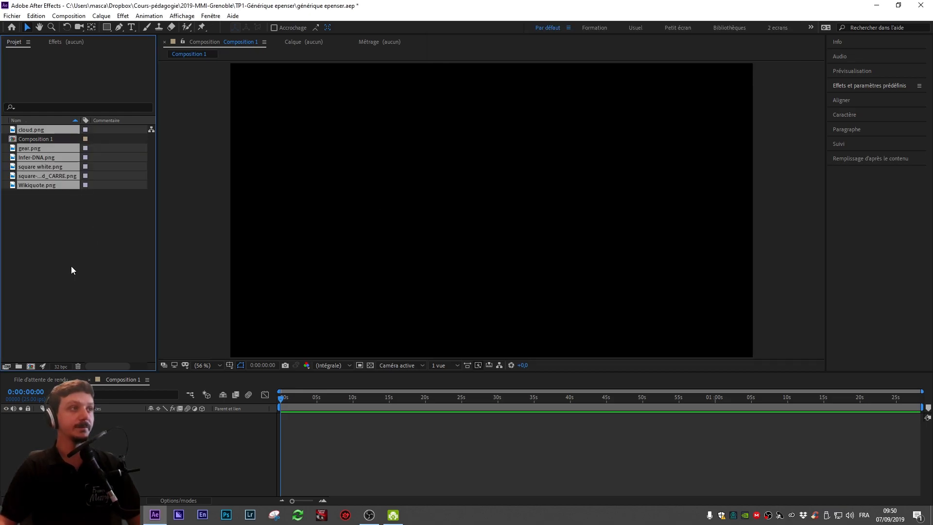
# Step: Group the imported images into a new project folder named Sources
pyautogui.moveTo(42, 185); pyautogui.dragTo(19, 367)
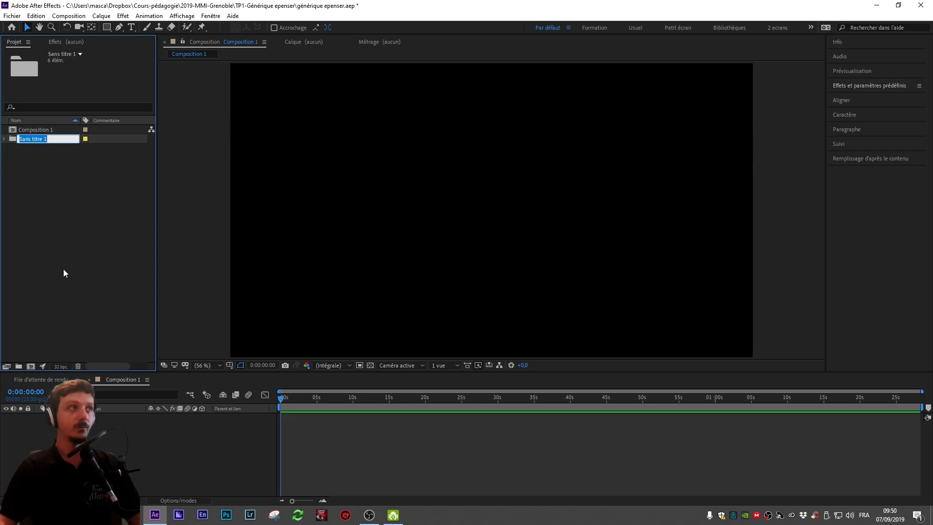
pyautogui.write('Sources')
pyautogui.press('Return')
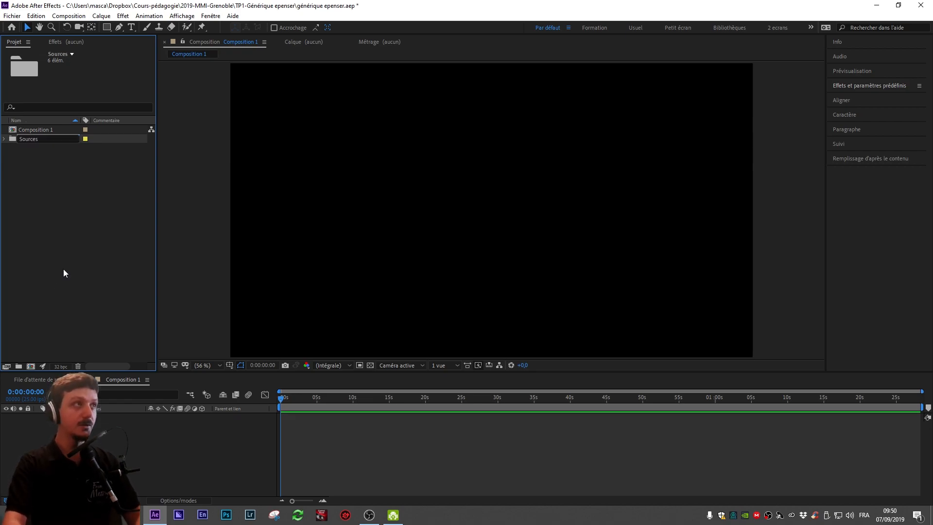
pyautogui.click(32, 131)
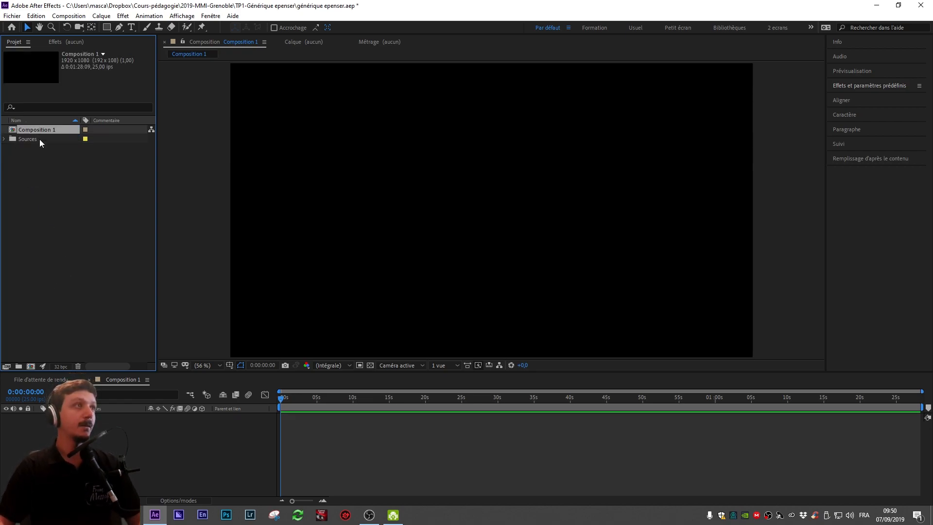
pyautogui.press('Return')
pyautogui.click(75, 261)
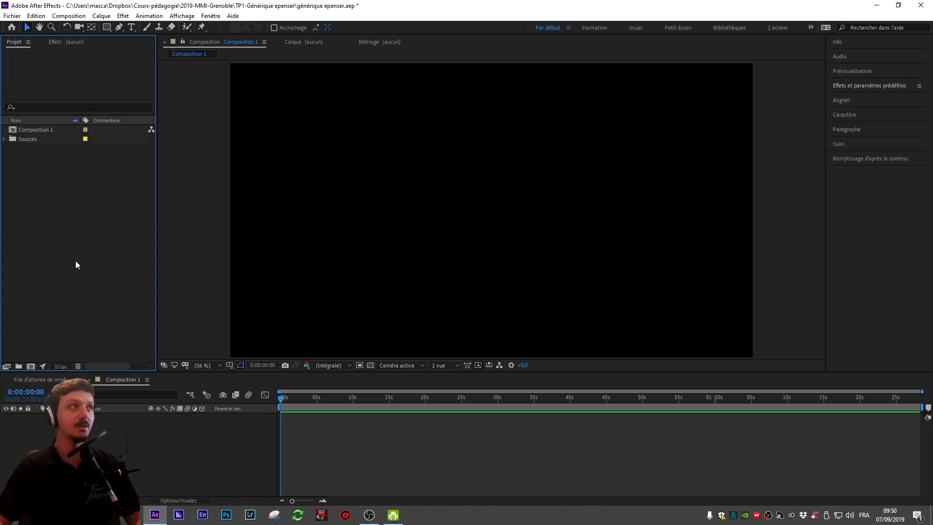
pyautogui.click(200, 440)
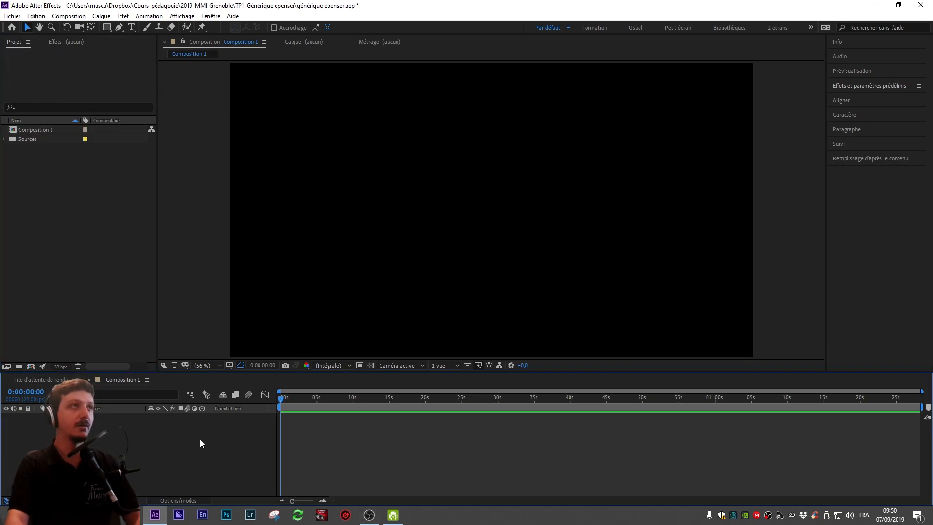
# Step: Rename the composition to Générique epenser-PRINCIPALE
pyautogui.click(32, 132)
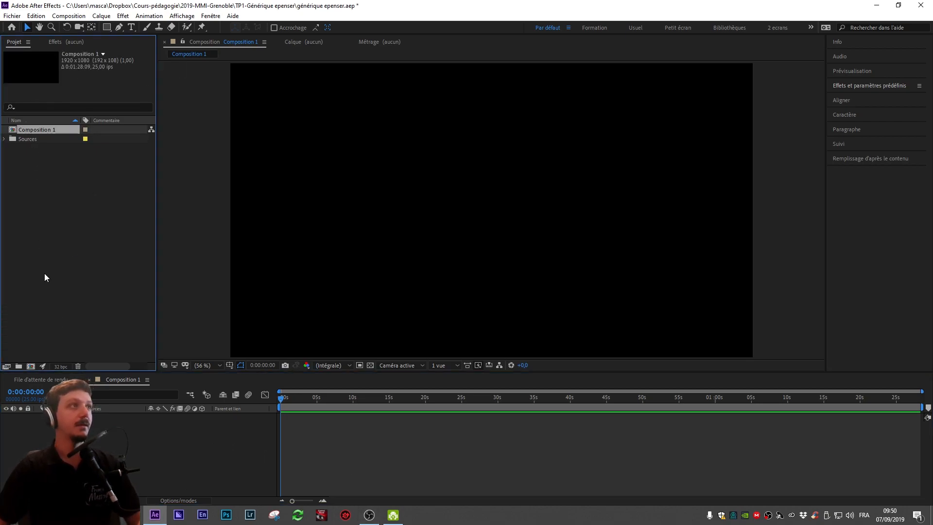
pyautogui.press('Return')
pyautogui.write('Générique ')
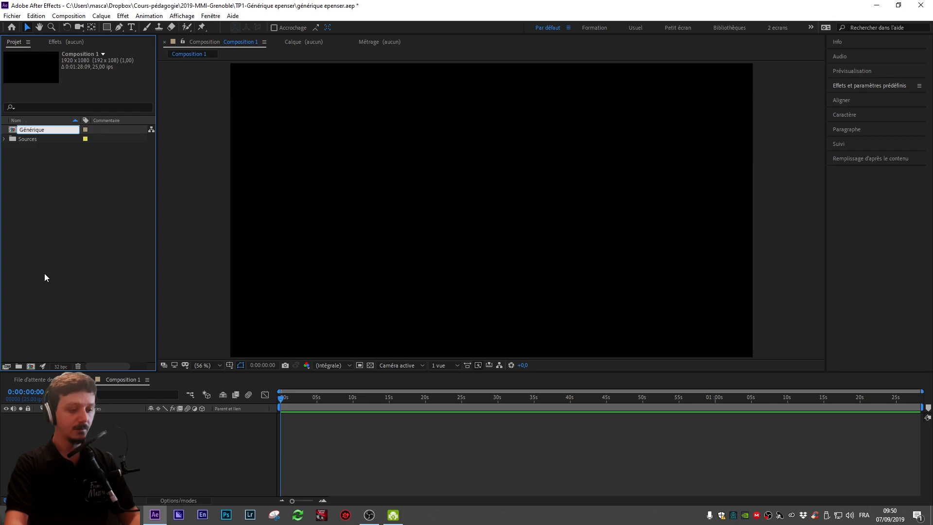
pyautogui.write('epenser')
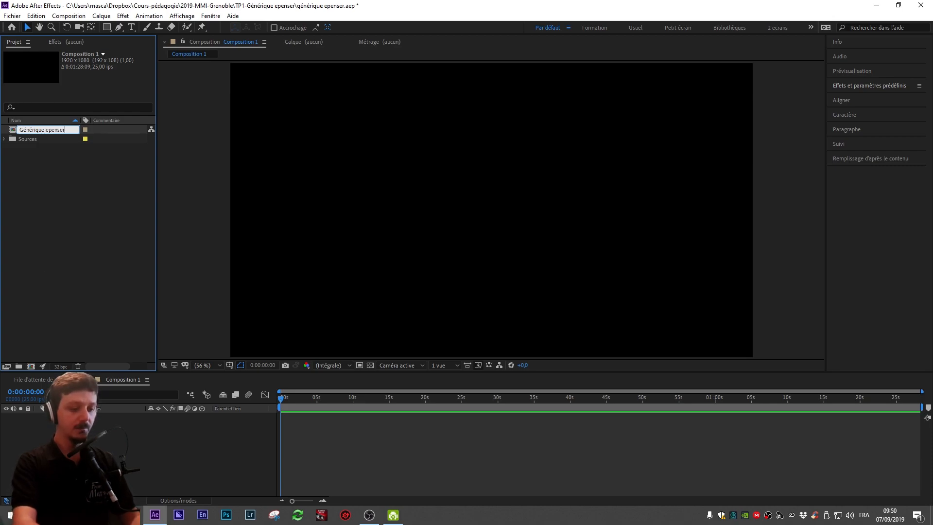
pyautogui.write('-')
pyautogui.write('PRINCIPAL')
pyautogui.write('E')
pyautogui.press('Return')
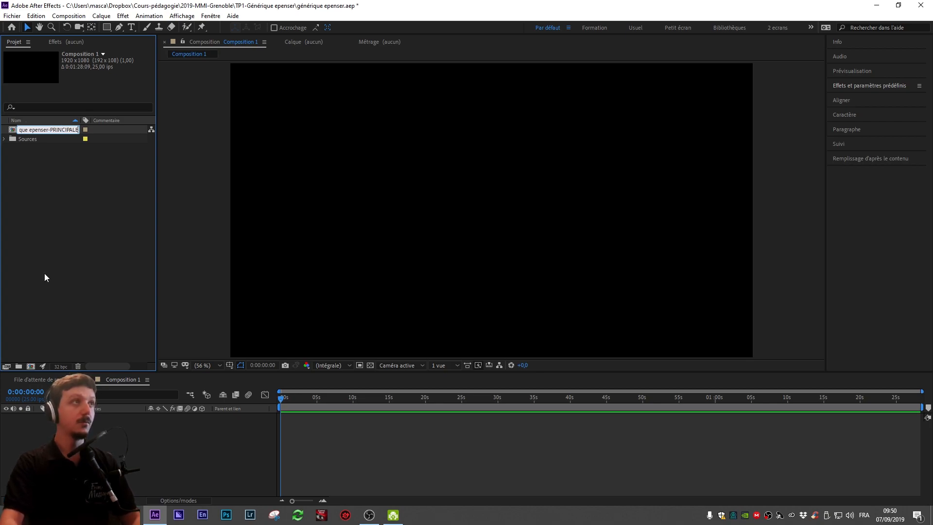
# Step: Expand the Sources folder and add cloud.png as a layer in the composition
pyautogui.click(860, 407)
pyautogui.moveTo(758, 399); pyautogui.dragTo(223, 443)
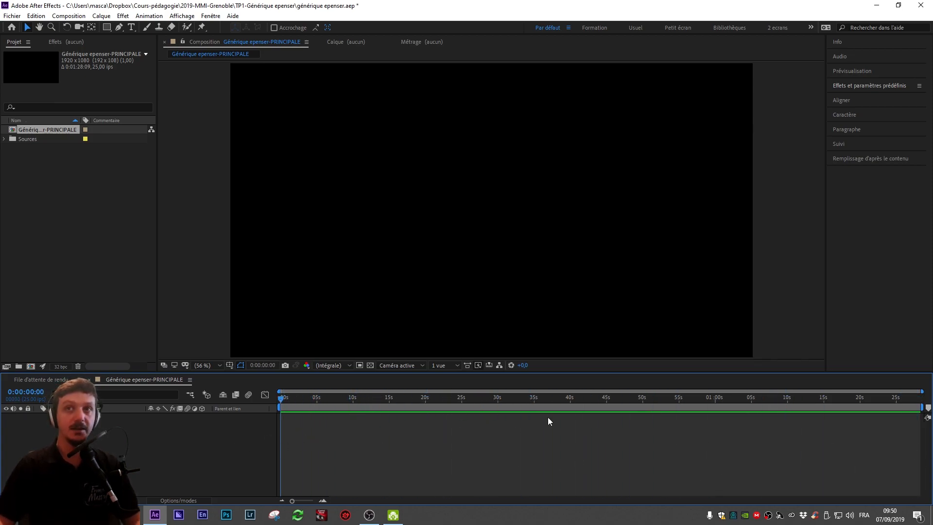
pyautogui.click(5, 140)
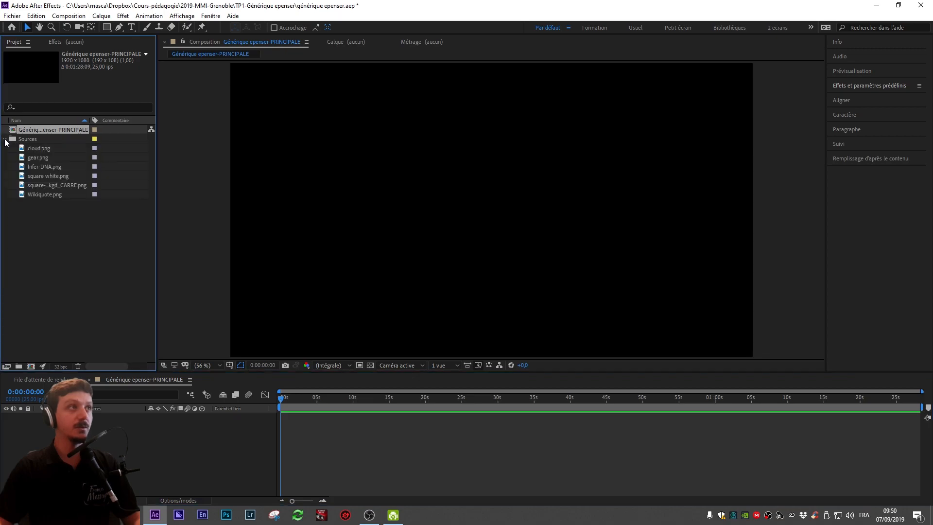
pyautogui.click(43, 151)
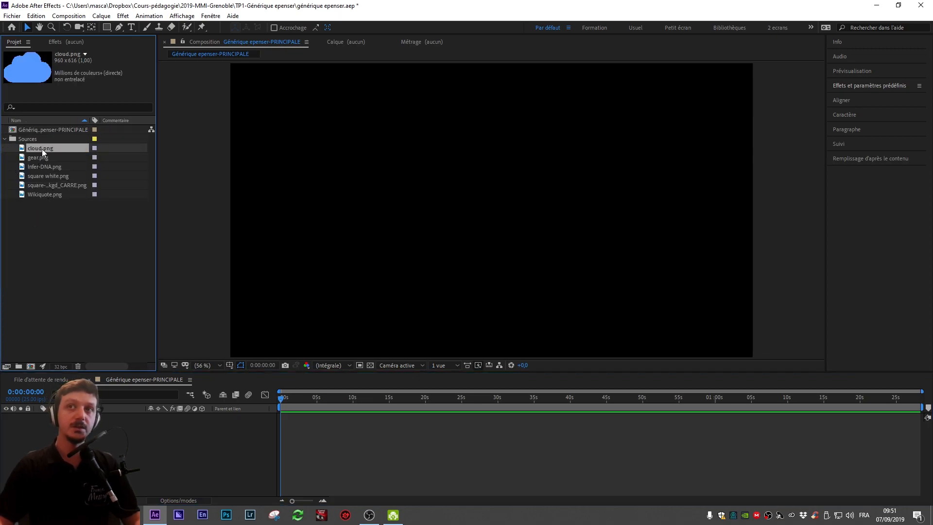
pyautogui.moveTo(42, 149); pyautogui.dragTo(412, 453)
pyautogui.moveTo(479, 418); pyautogui.dragTo(343, 425)
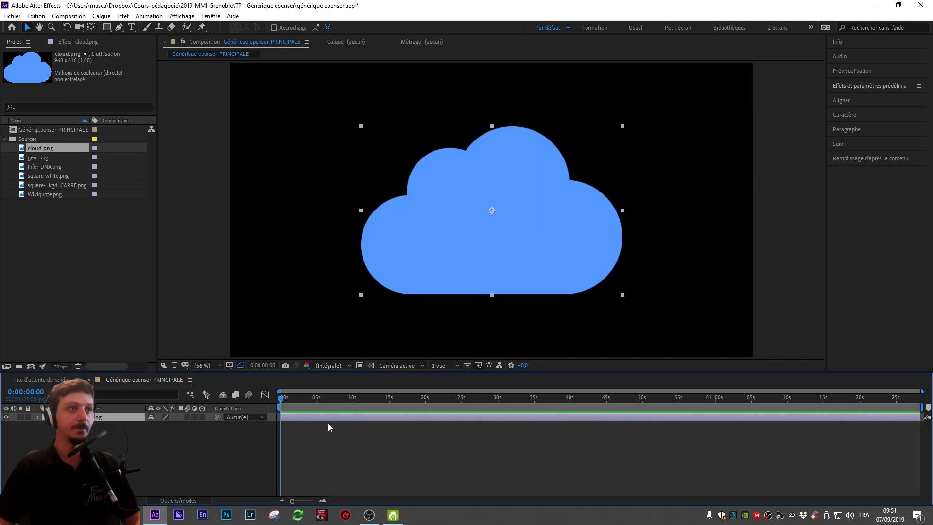
pyautogui.moveTo(301, 416); pyautogui.dragTo(308, 445)
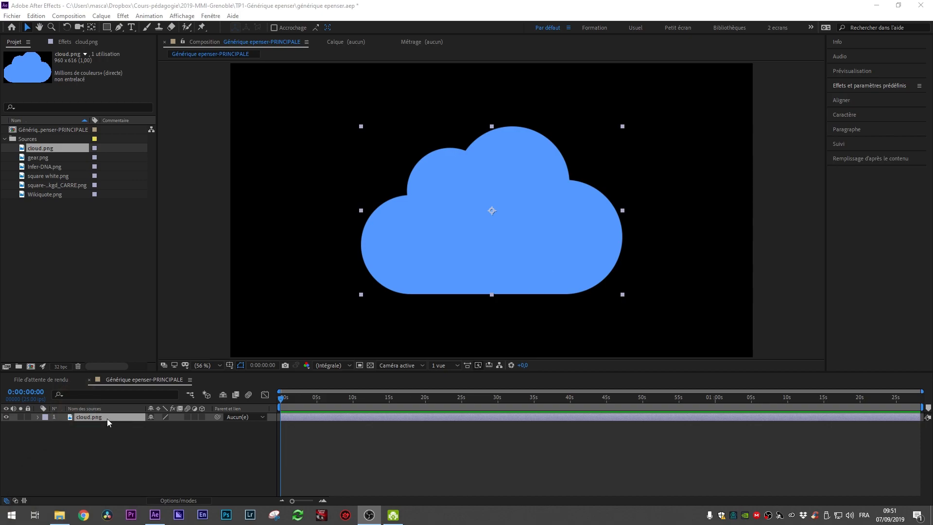
pyautogui.click(107, 419)
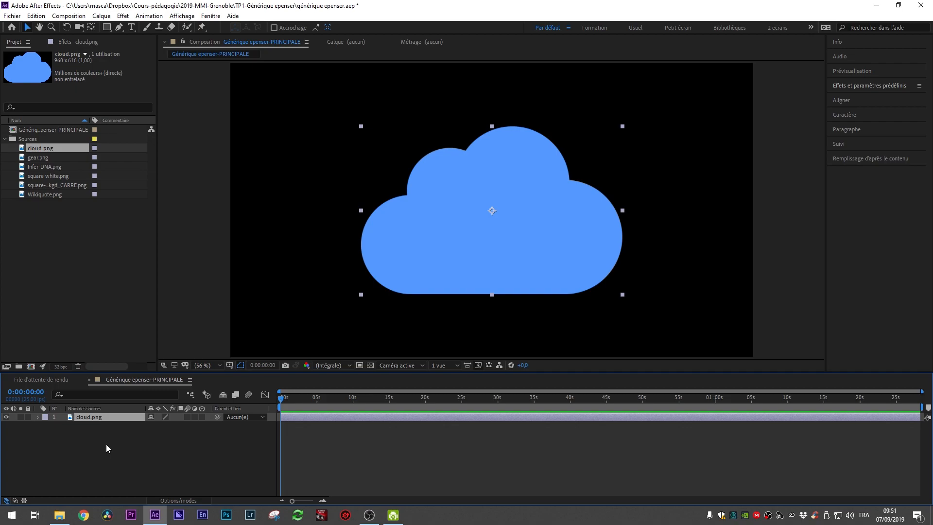
pyautogui.rightClick(93, 420)
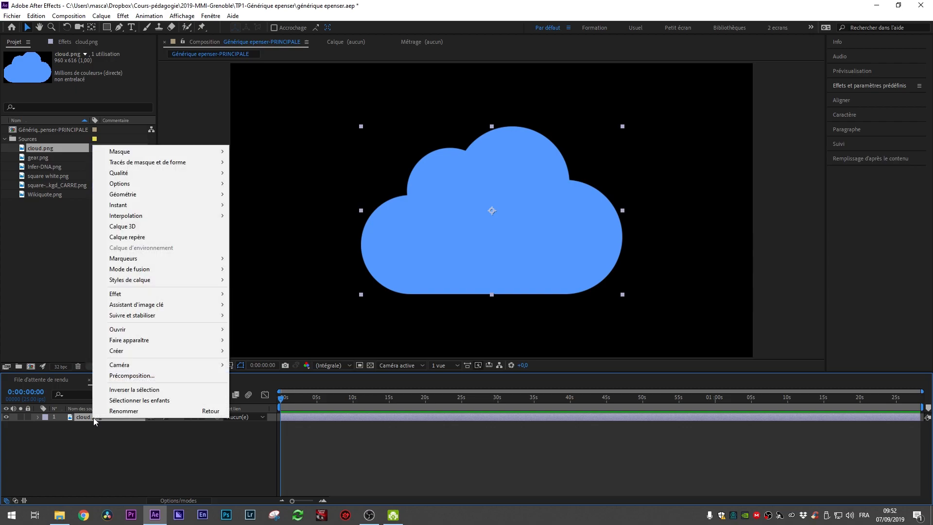
pyautogui.click(171, 470)
pyautogui.click(103, 419)
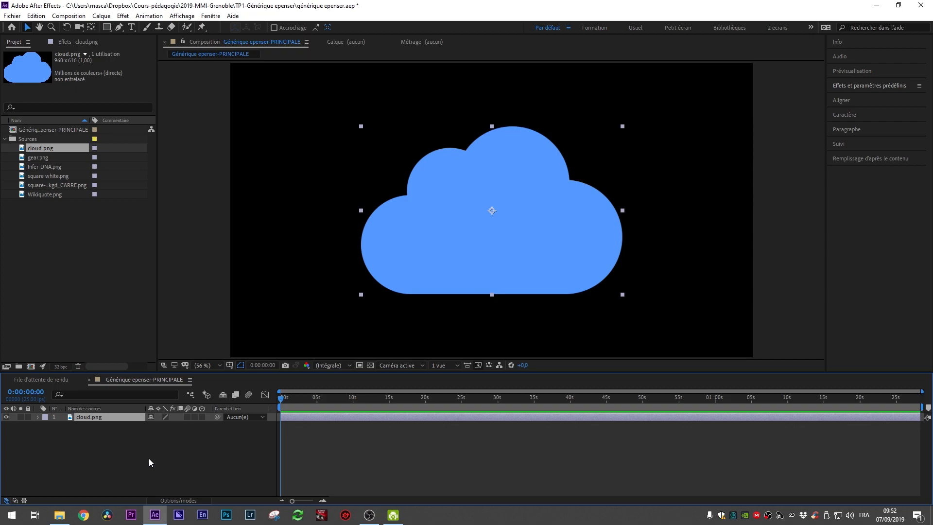
# Step: Precompose the cloud layer as cloud précompo, leaving all attributes in the main composition
pyautogui.hotkey('ctrl', 'shift', 'c')
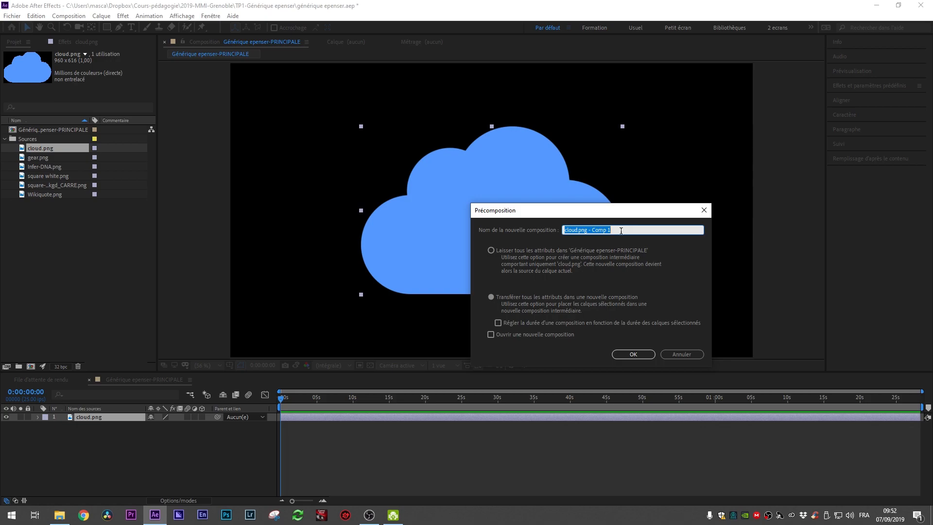
pyautogui.moveTo(594, 230); pyautogui.dragTo(682, 236)
pyautogui.press('BackSpace')
pyautogui.press('BackSpace')
pyautogui.press('BackSpace')
pyautogui.press('BackSpace')
pyautogui.press('BackSpace')
pyautogui.press('BackSpace')
pyautogui.press('BackSpace')
pyautogui.press('BackSpace')
pyautogui.write('précompo')
pyautogui.click(537, 253)
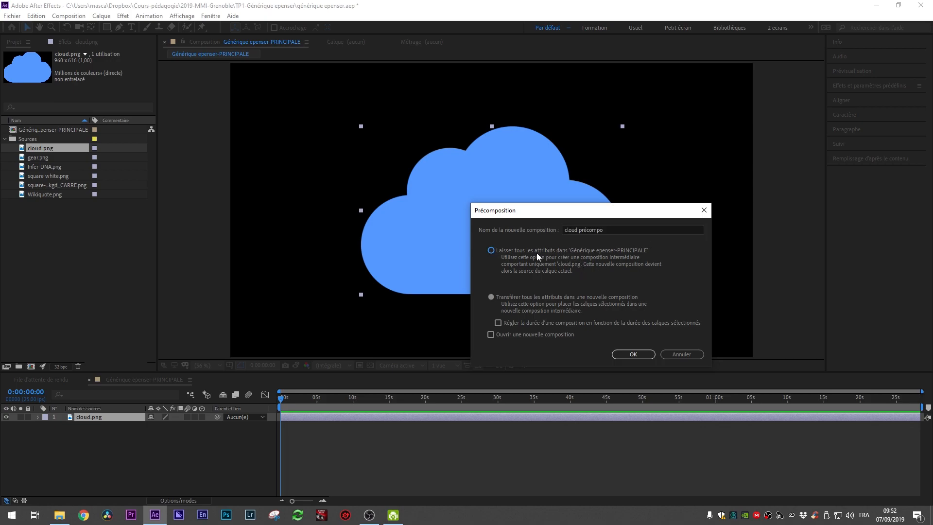
pyautogui.click(528, 296)
pyautogui.click(534, 255)
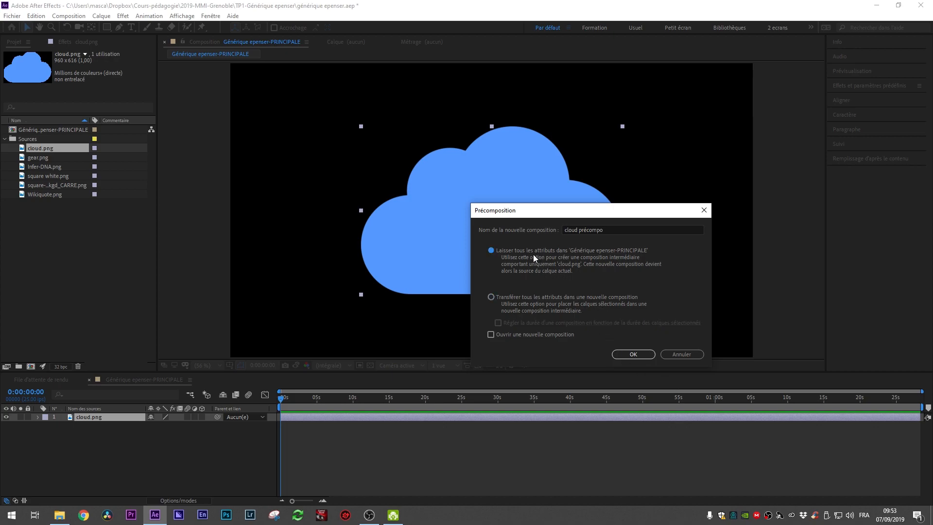
pyautogui.click(628, 354)
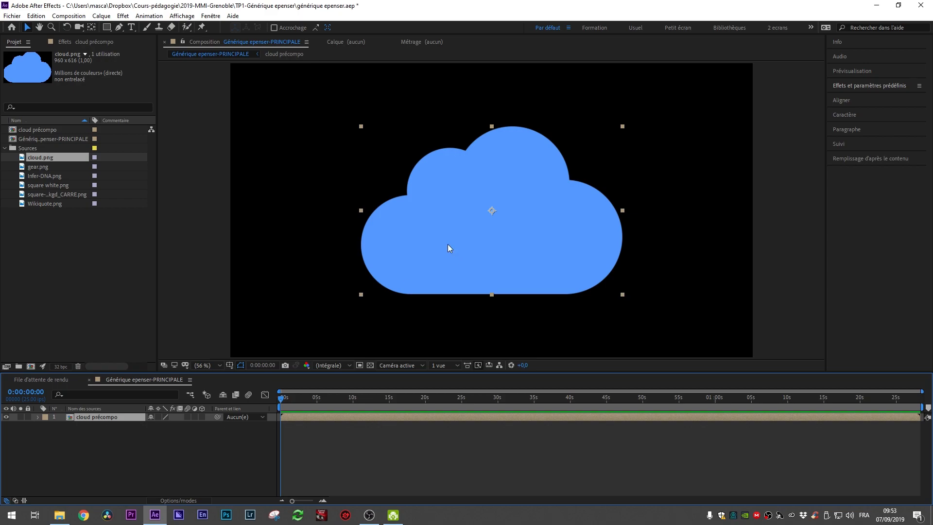
# Step: Switch back and forth between the main composition and the cloud précompo composition to compare them
pyautogui.doubleClick(356, 416)
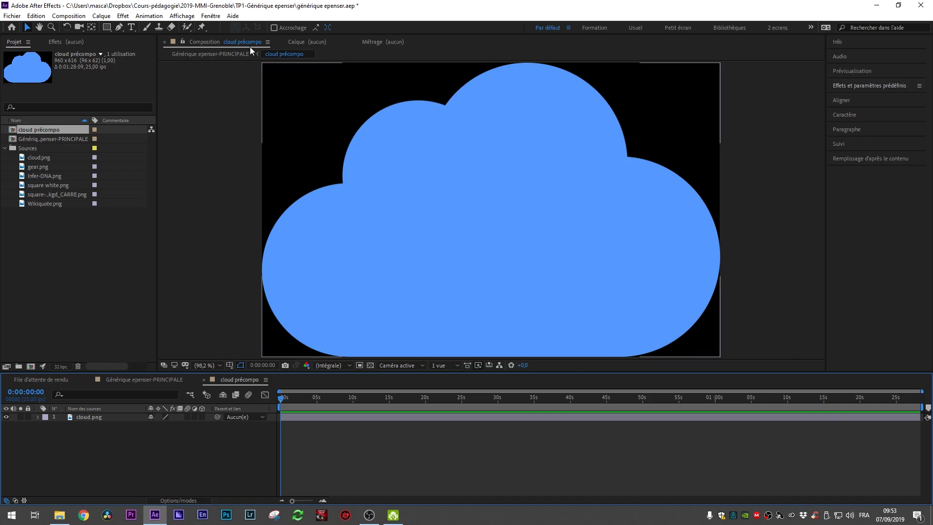
pyautogui.press('Tab')
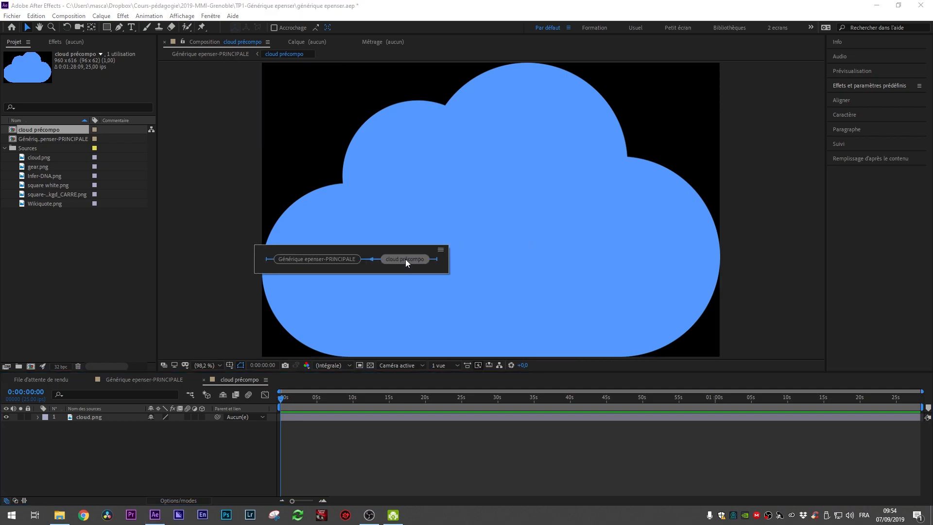
pyautogui.click(405, 260)
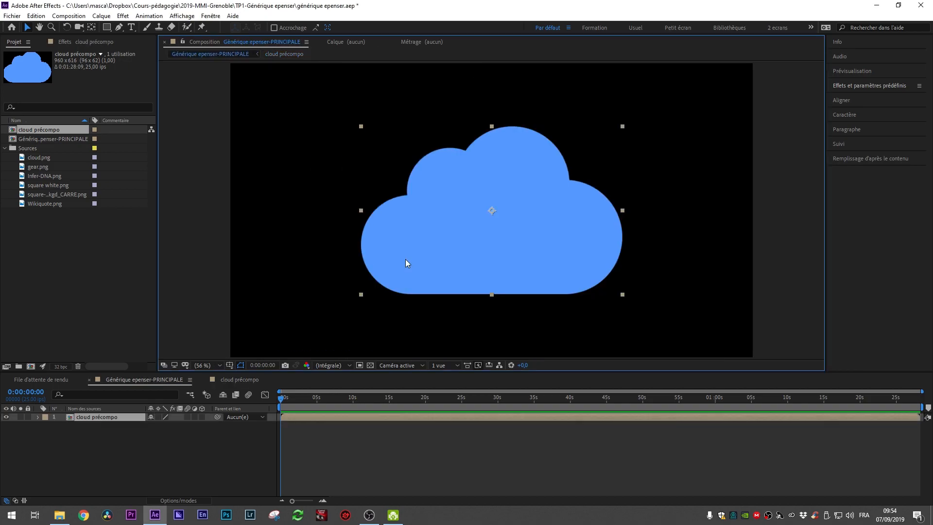
pyautogui.click(277, 55)
pyautogui.click(249, 55)
pyautogui.click(283, 55)
pyautogui.click(232, 58)
pyautogui.doubleClick(97, 418)
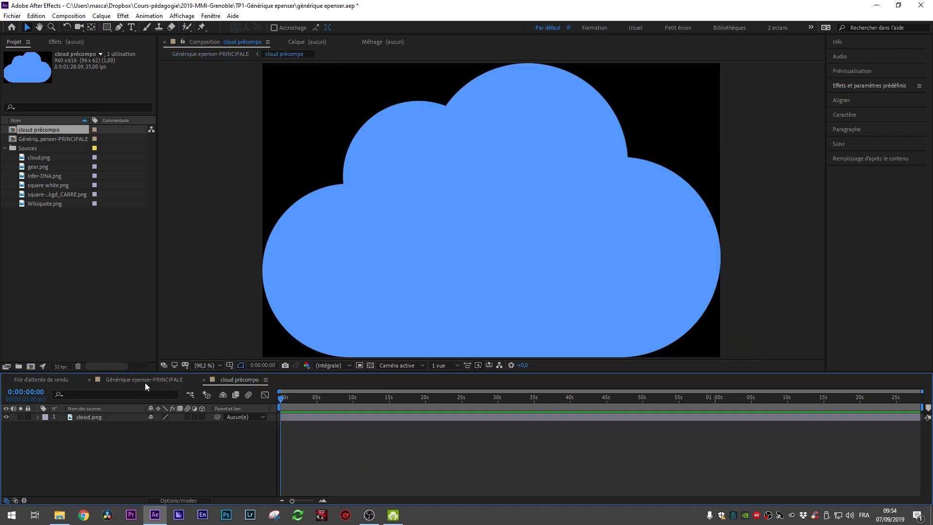
pyautogui.click(145, 381)
pyautogui.click(50, 379)
pyautogui.click(156, 378)
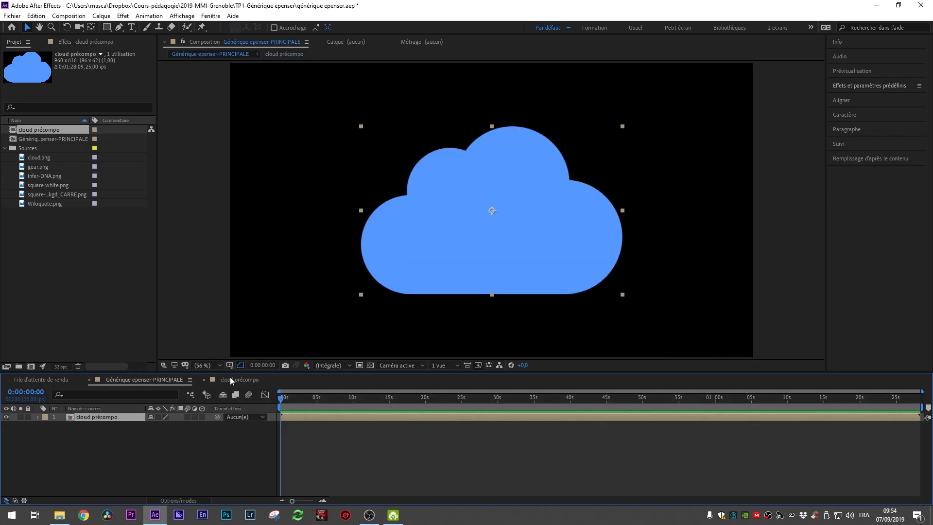
pyautogui.click(233, 380)
pyautogui.click(142, 380)
pyautogui.click(231, 381)
pyautogui.click(142, 382)
pyautogui.click(231, 382)
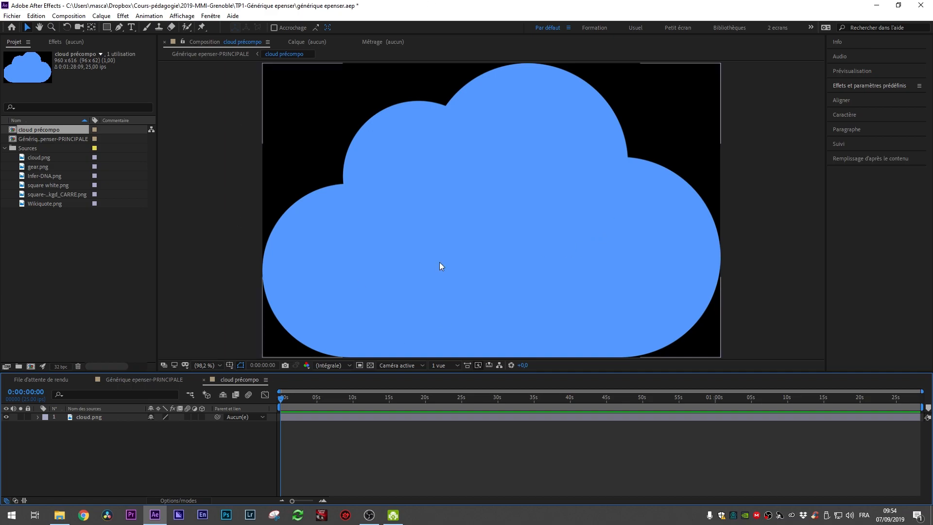
# Step: Select the cloud layer inside cloud précompo and switch to the Ellipse tool
pyautogui.click(308, 418)
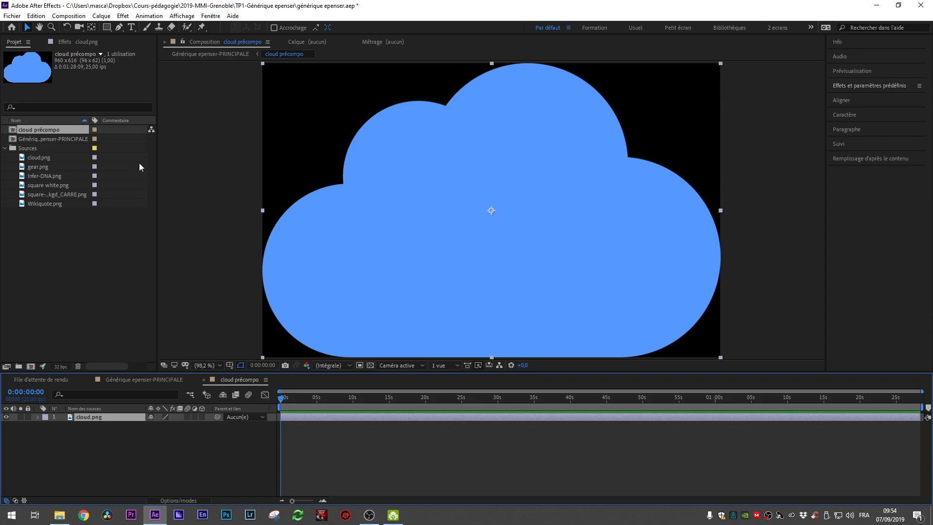
pyautogui.click(106, 31)
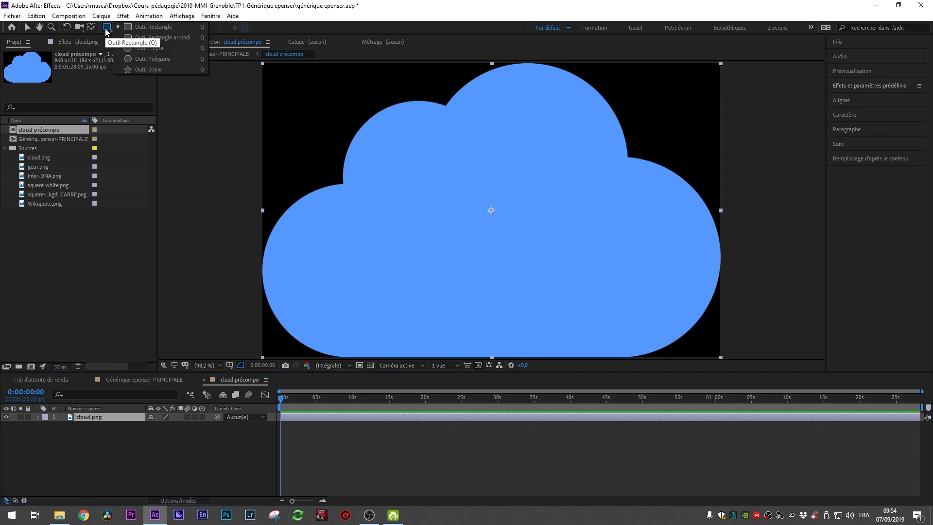
pyautogui.click(164, 40)
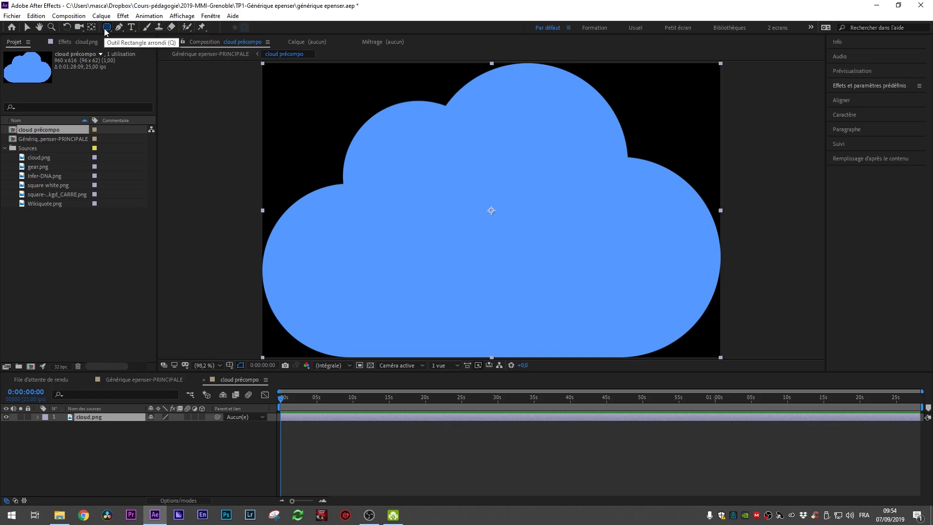
pyautogui.moveTo(106, 30); pyautogui.dragTo(140, 52)
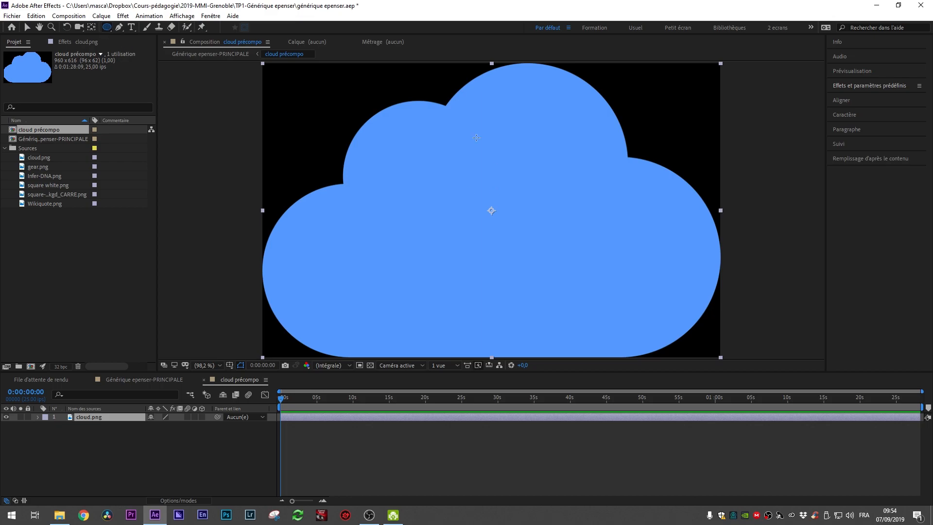
pyautogui.click(96, 418)
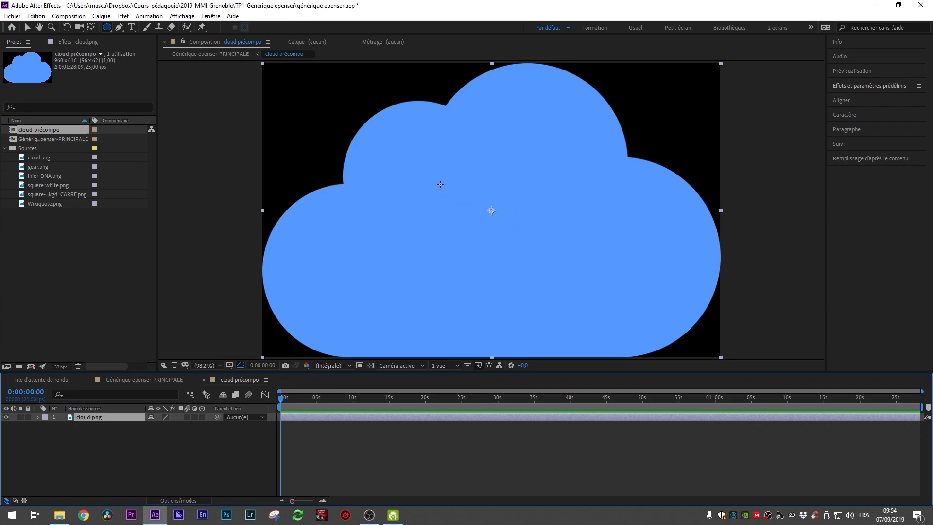
pyautogui.moveTo(434, 152); pyautogui.dragTo(341, 261)
pyautogui.moveTo(346, 211); pyautogui.dragTo(906, 92)
pyautogui.moveTo(915, 125); pyautogui.dragTo(534, 234)
pyautogui.hotkey('ctrl', 'z')
pyautogui.hotkey('ctrl', 'z')
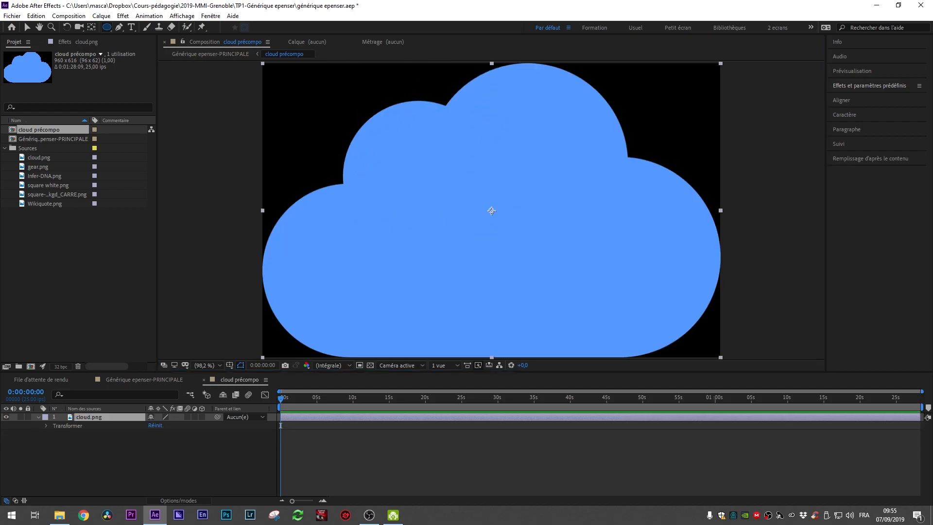
# Step: Draw a circular mask centred on the cloud layer and expand the Masque 1 properties
pyautogui.moveTo(491, 211)
pyautogui.mouseDown()
pyautogui.moveTo(619, 327)
pyautogui.moveTo(600, 316)
pyautogui.mouseUp()
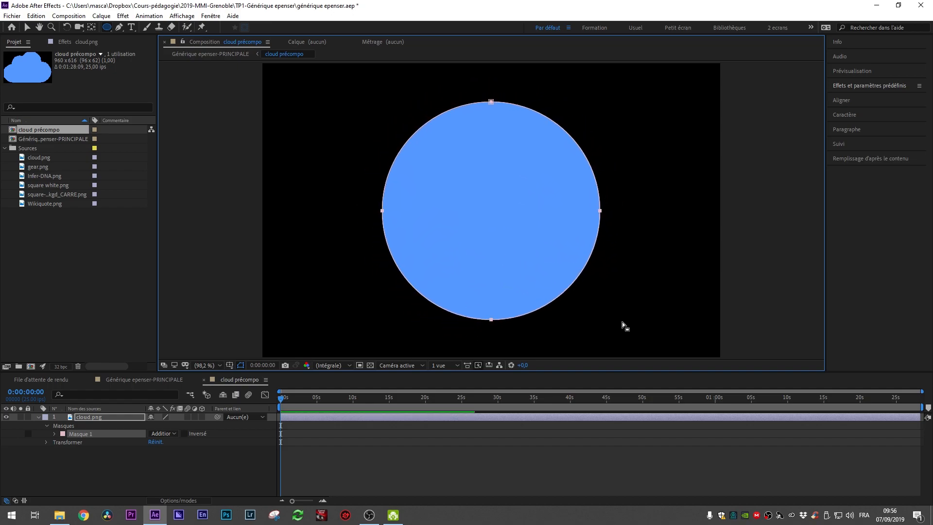
pyautogui.doubleClick(673, 323)
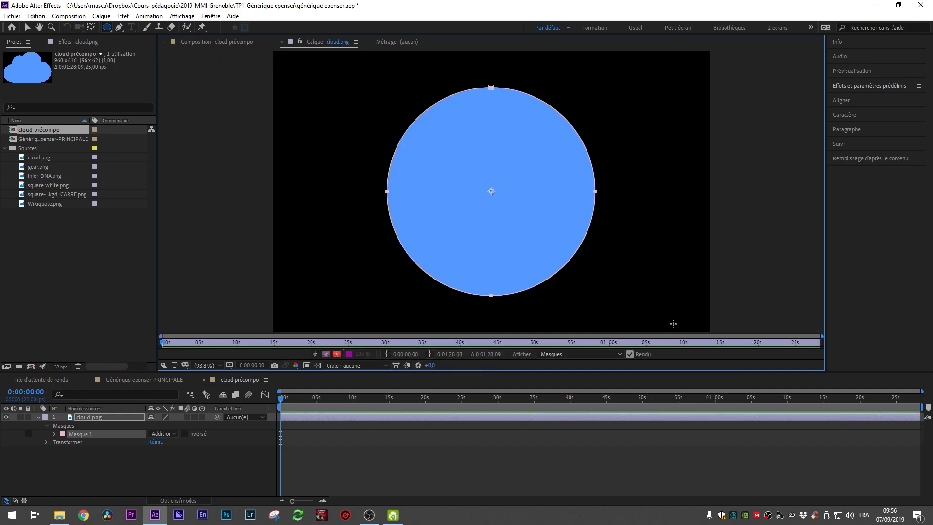
pyautogui.click(89, 435)
pyautogui.click(92, 417)
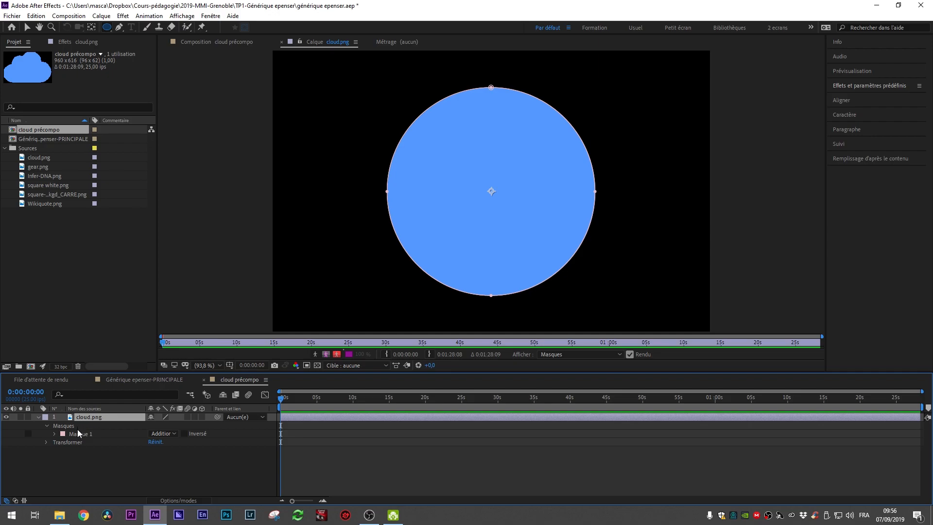
pyautogui.click(87, 435)
pyautogui.click(54, 434)
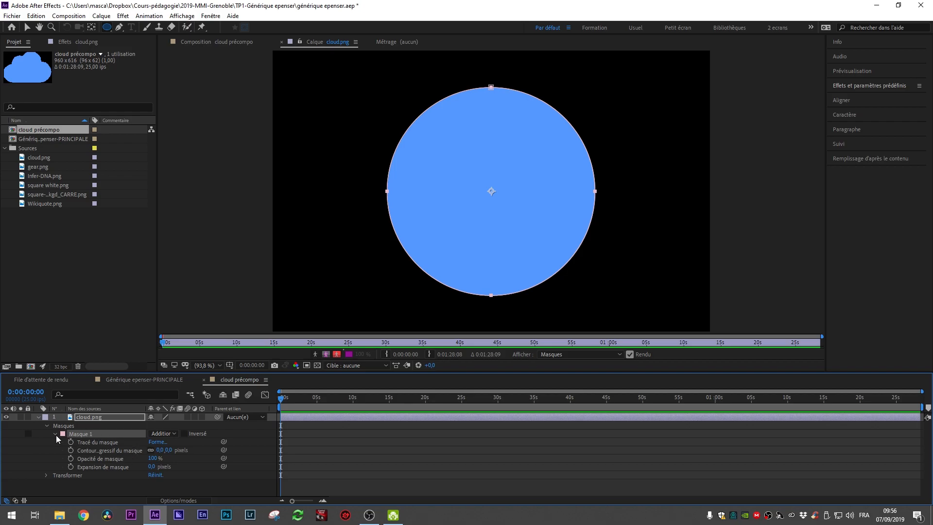
pyautogui.click(54, 436)
pyautogui.click(55, 435)
pyautogui.click(54, 435)
pyautogui.click(55, 434)
pyautogui.click(86, 418)
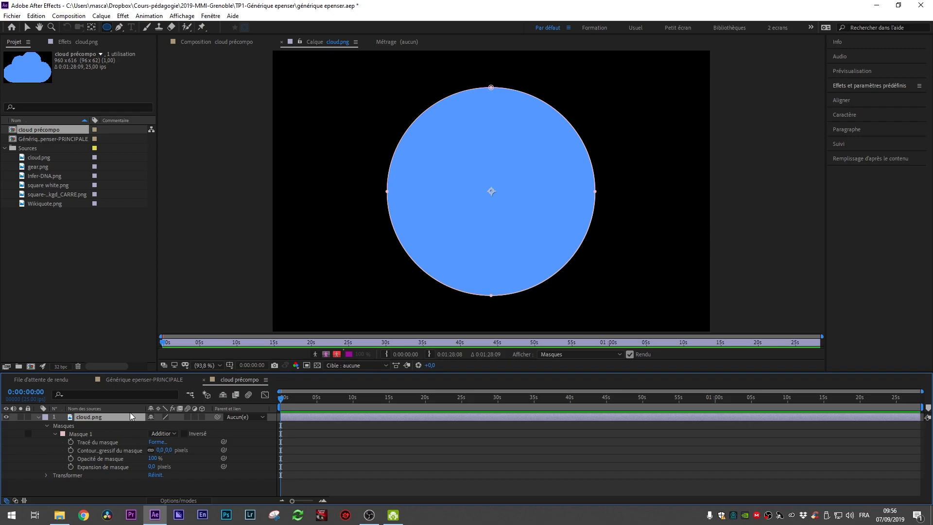
# Step: Examine the mask properties, trying the feather and opacity values of Masque 1
pyautogui.press('m')
pyautogui.press('m')
pyautogui.press('m')
pyautogui.press('m')
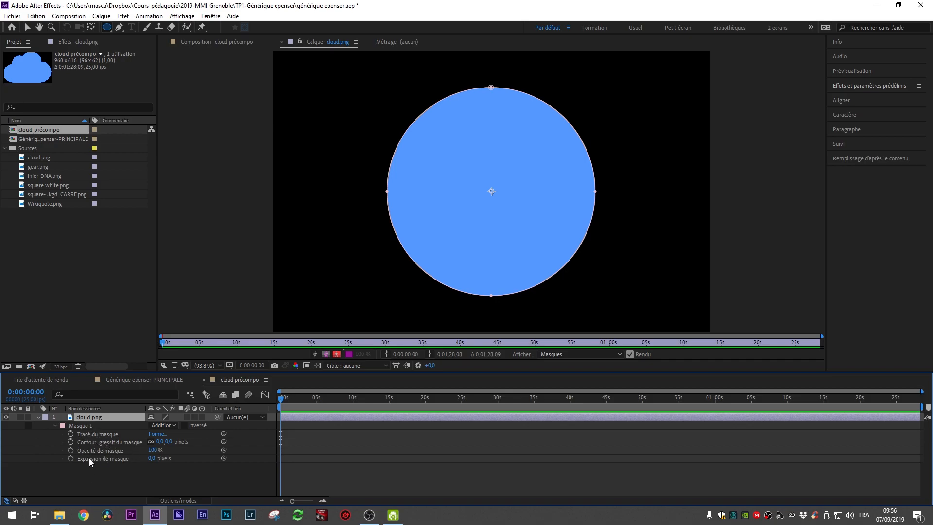
pyautogui.click(106, 460)
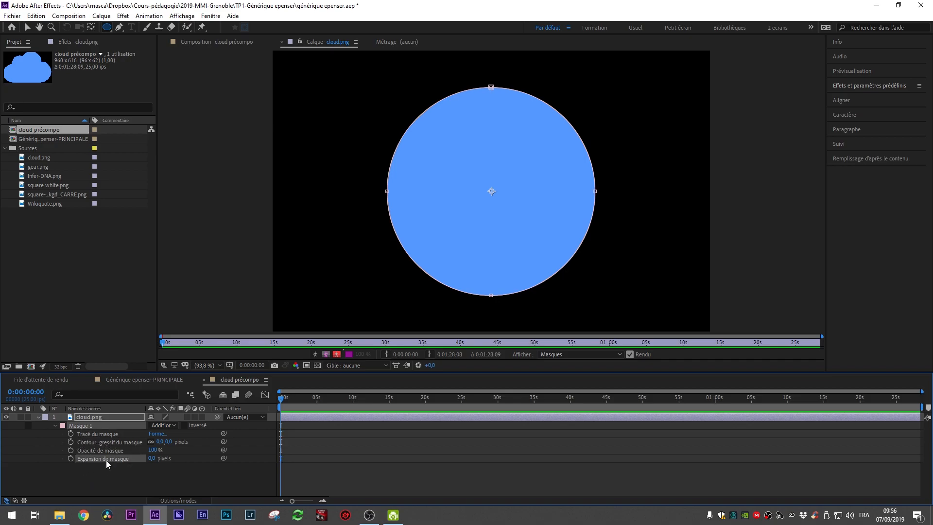
pyautogui.click(109, 433)
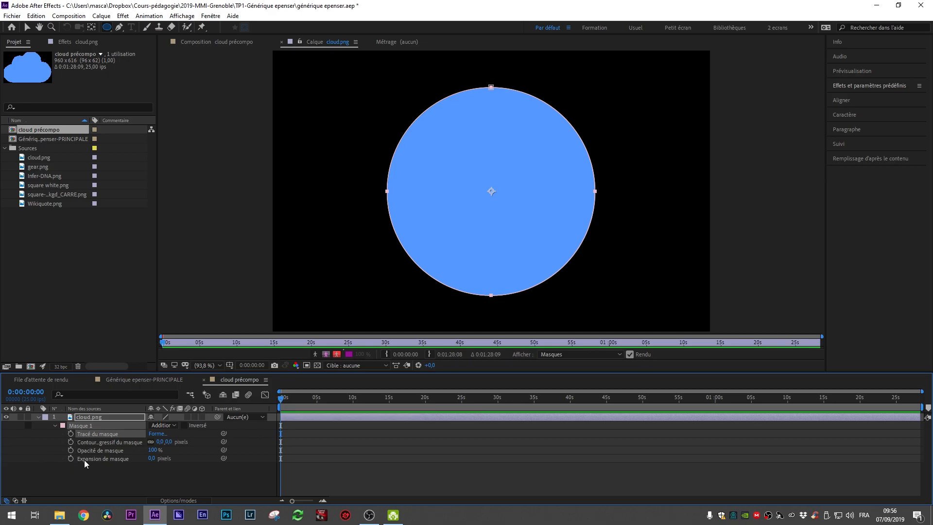
pyautogui.click(101, 458)
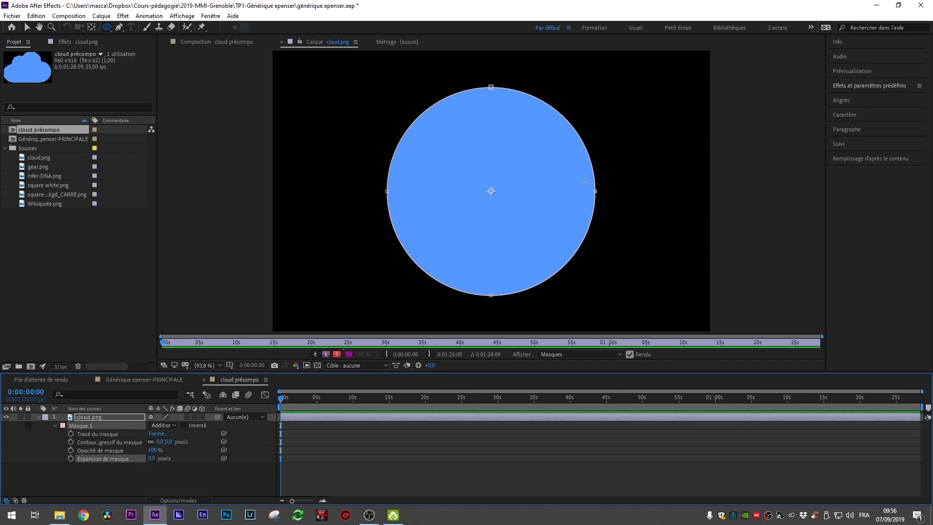
pyautogui.click(120, 439)
pyautogui.moveTo(161, 441); pyautogui.dragTo(93, 442)
pyautogui.click(117, 451)
pyautogui.moveTo(153, 454); pyautogui.dragTo(230, 433)
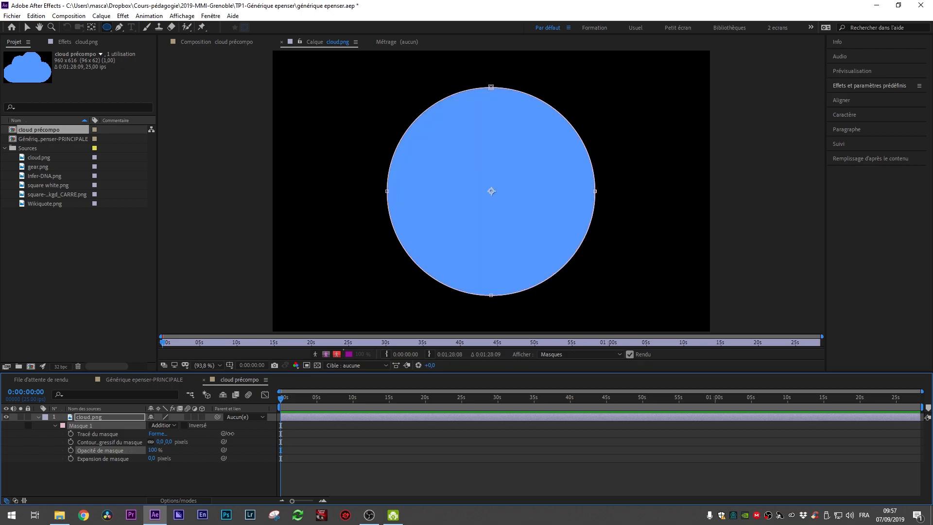
# Step: Set the mask expansion to -234 pixels and add a keyframe for it at the start of the timeline
pyautogui.moveTo(152, 458); pyautogui.dragTo(8, 429)
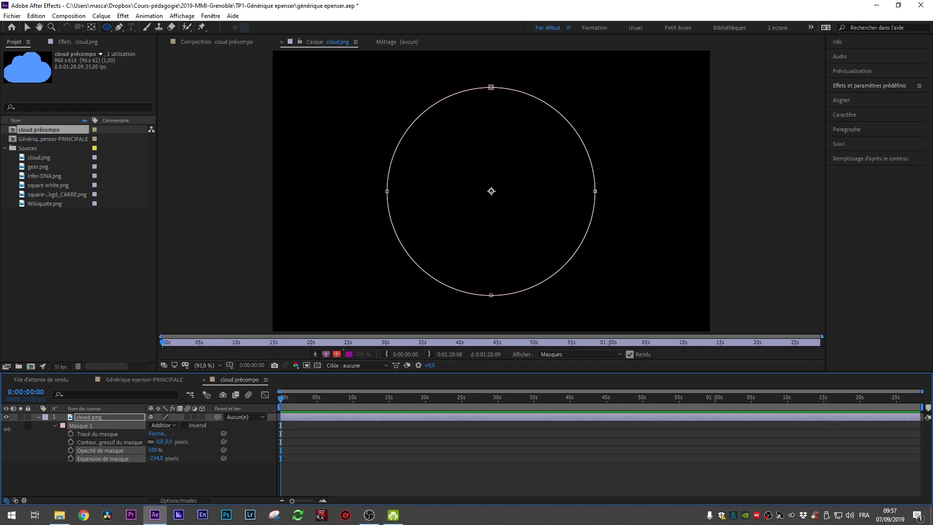
pyautogui.click(71, 459)
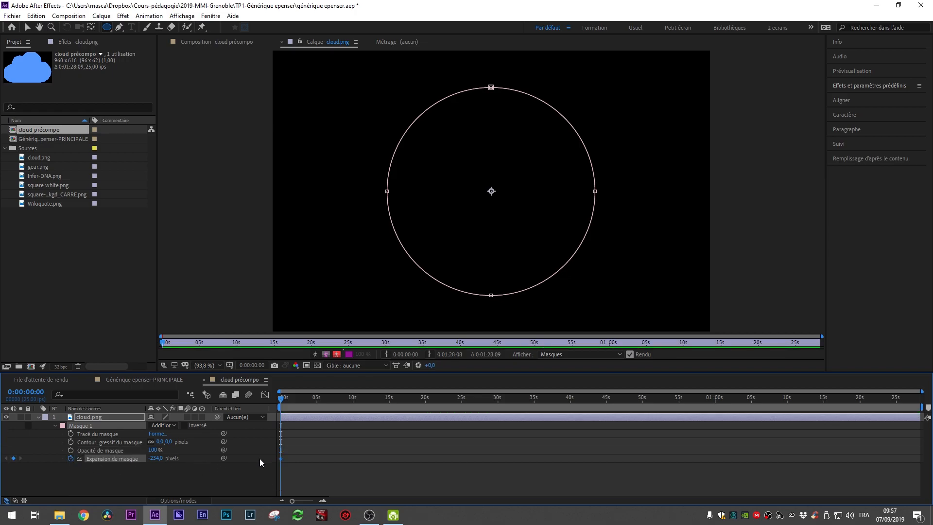
pyautogui.scroll(6, 287, 459)
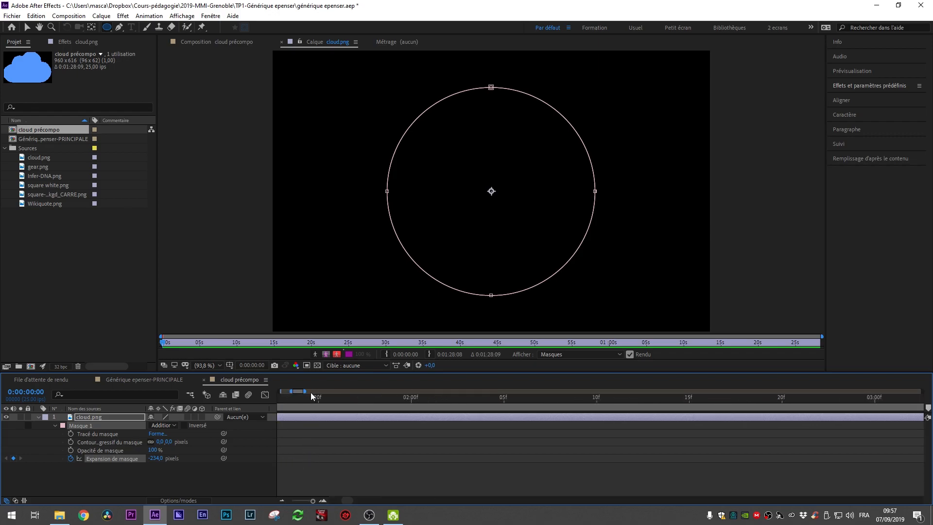
pyautogui.moveTo(294, 392); pyautogui.dragTo(352, 391)
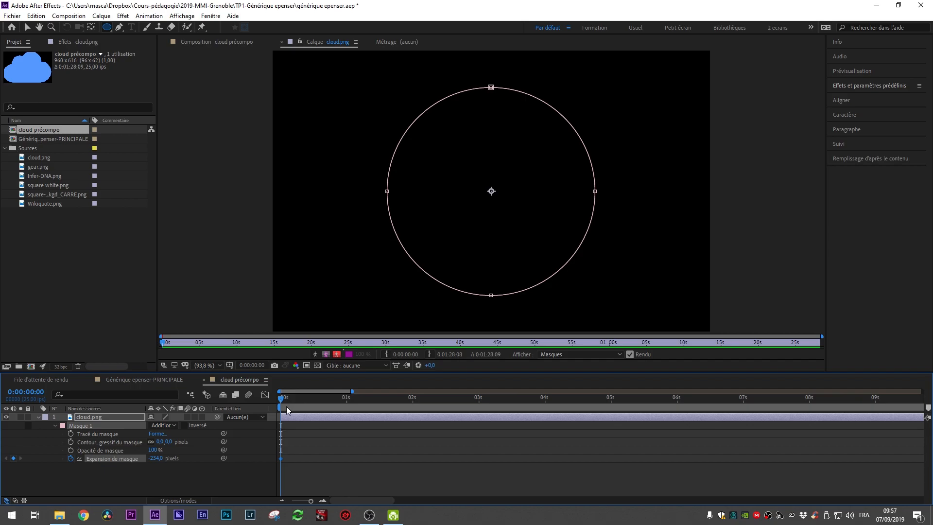
# Step: At about frame 9, set the mask expansion to 359 pixels to add the second keyframe
pyautogui.moveTo(280, 401); pyautogui.dragTo(305, 400)
pyautogui.moveTo(155, 459); pyautogui.dragTo(433, 462)
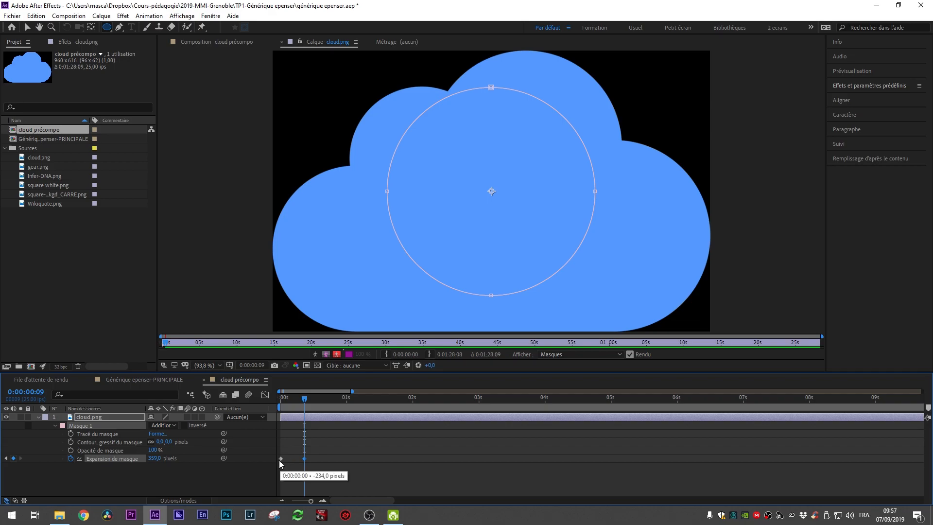
# Step: Switch to the cloud précompo composition view and preview the mask reveal from the start
pyautogui.moveTo(304, 400); pyautogui.dragTo(225, 400)
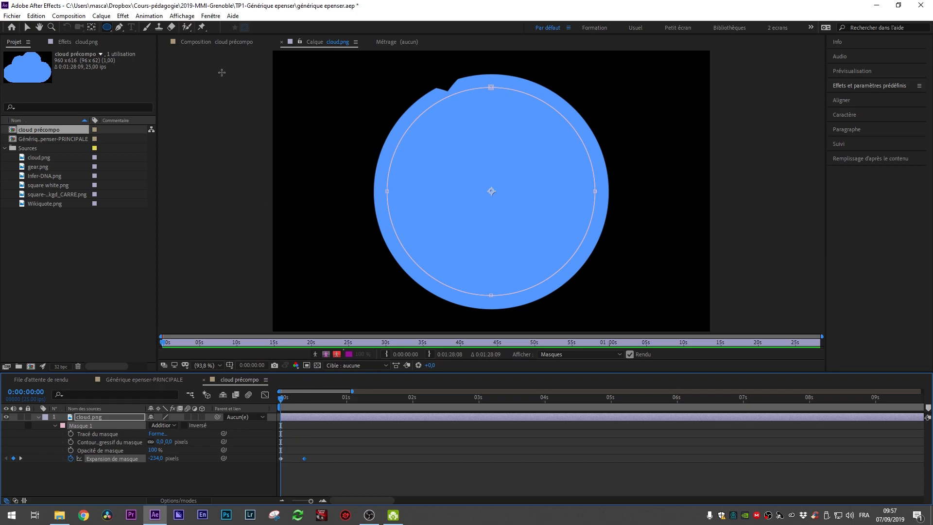
pyautogui.click(322, 423)
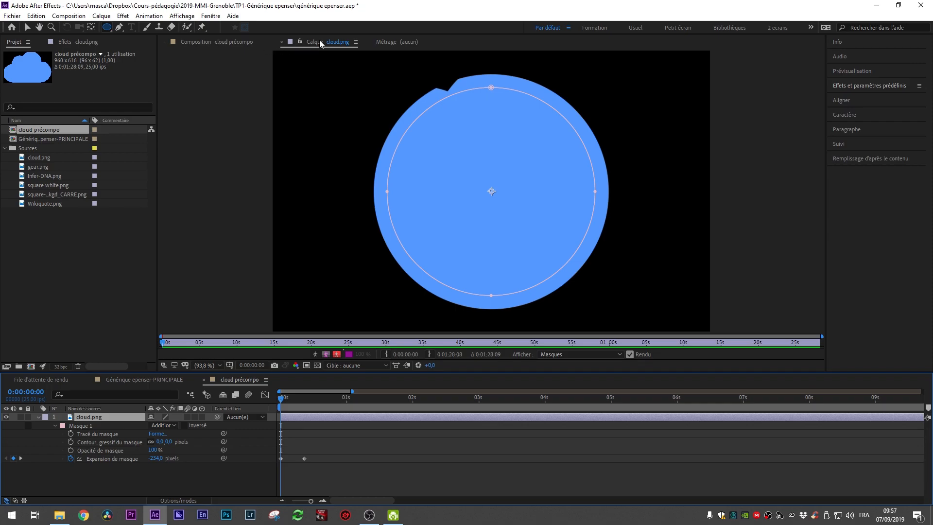
pyautogui.click(218, 48)
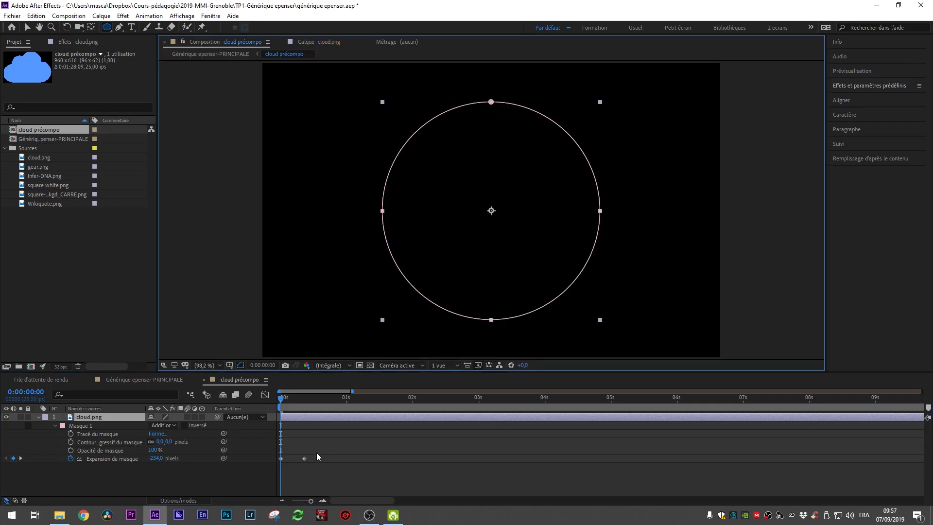
pyautogui.press('space')
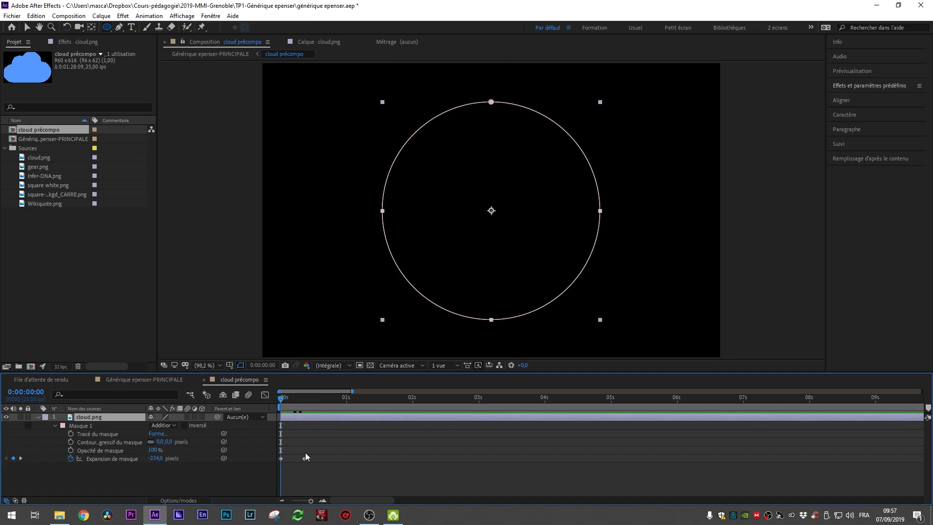
pyautogui.press('space')
pyautogui.moveTo(281, 397)
pyautogui.mouseDown()
pyautogui.moveTo(300, 396)
pyautogui.moveTo(281, 398)
pyautogui.mouseUp()
# Step: Set the Masque 1 feather to 62 pixels
pyautogui.click(294, 398)
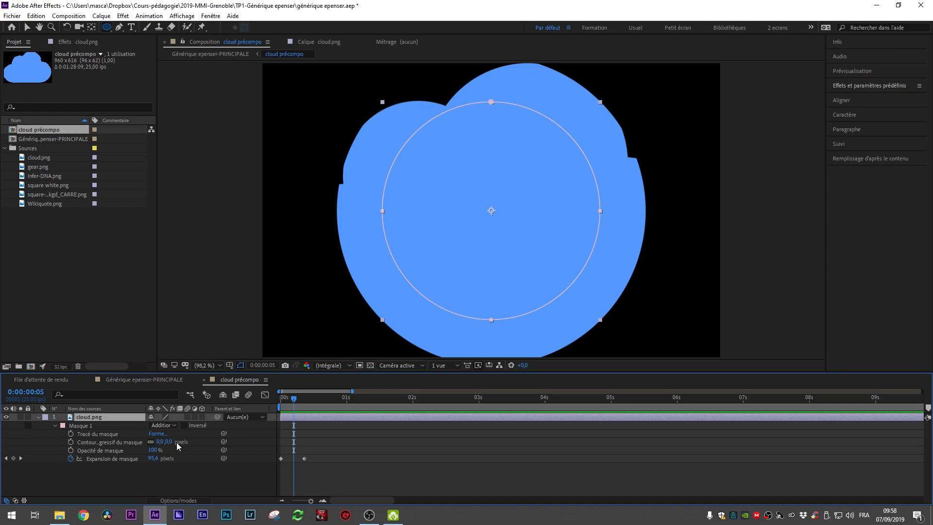
pyautogui.moveTo(169, 441); pyautogui.dragTo(198, 441)
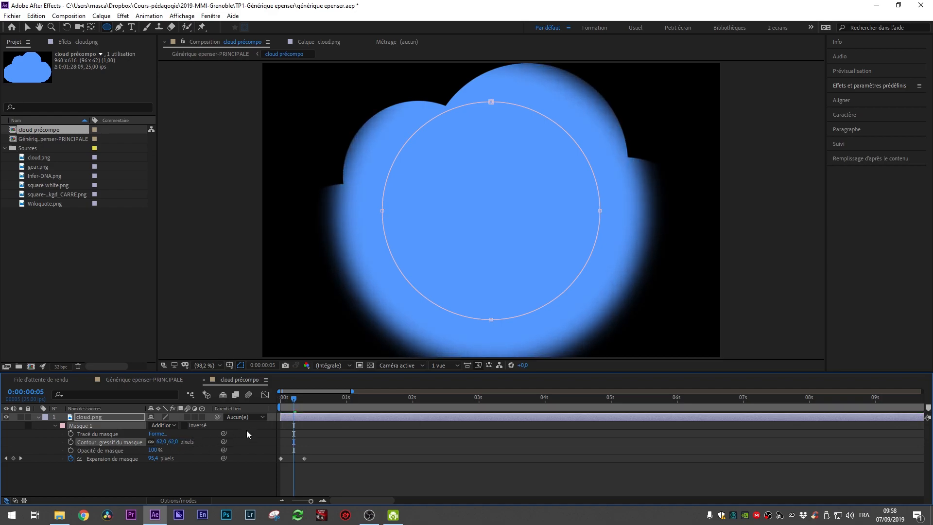
# Step: Move the second mask expansion keyframe earlier, to about frame 7
pyautogui.press('space')
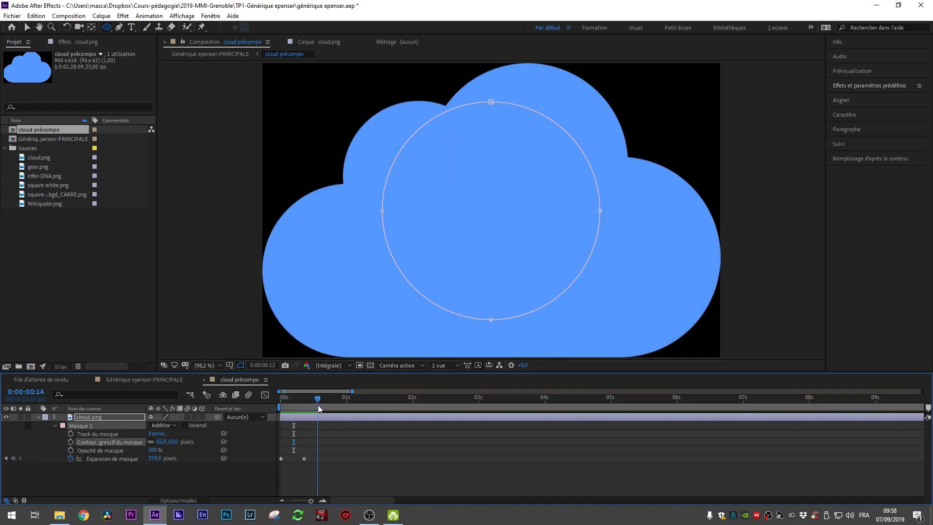
pyautogui.press('space')
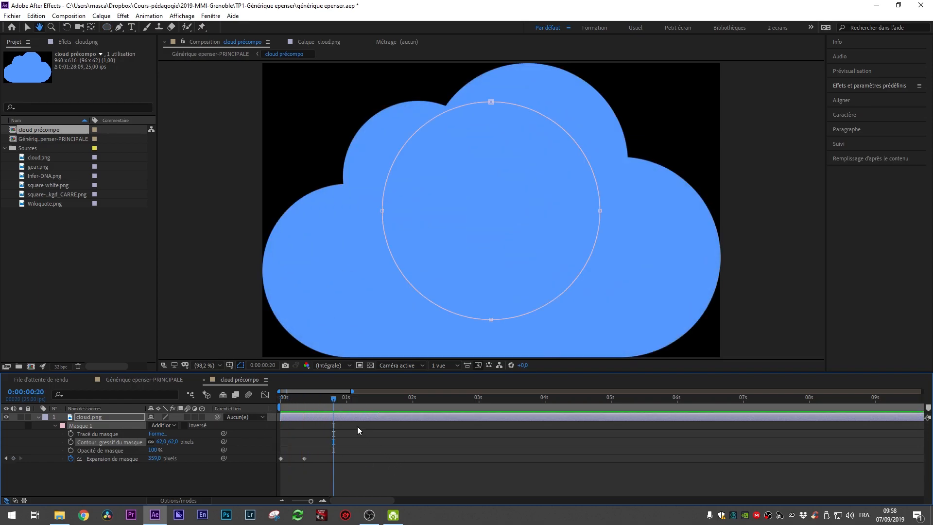
pyautogui.press('space')
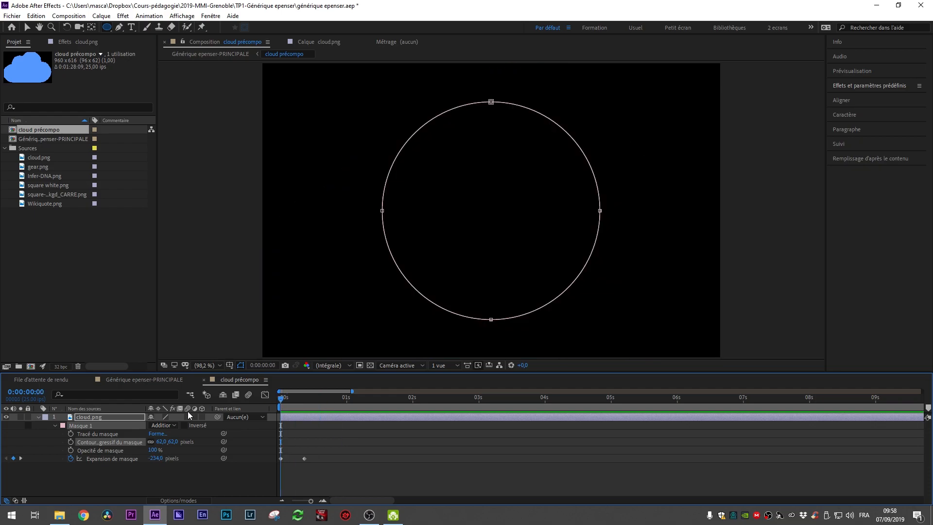
pyautogui.press('space')
pyautogui.moveTo(306, 403); pyautogui.dragTo(299, 403)
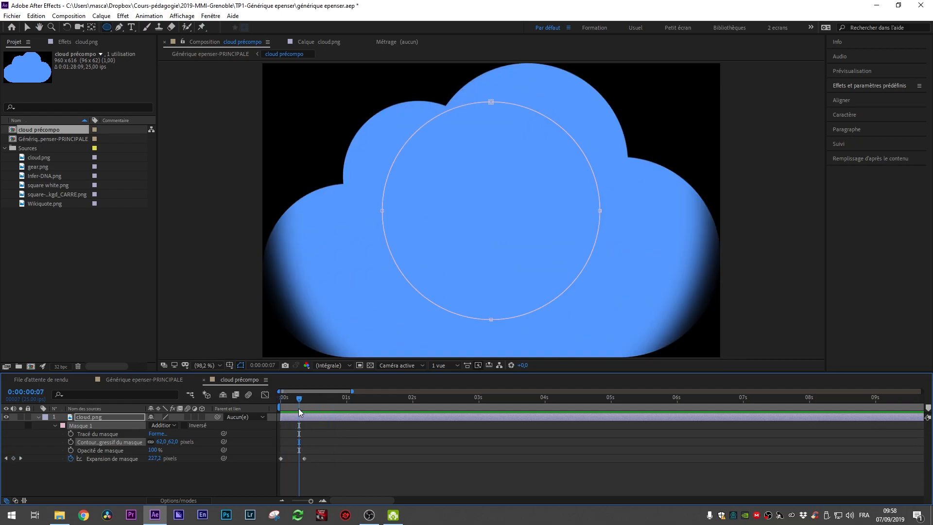
pyautogui.moveTo(305, 459)
pyautogui.mouseDown()
pyautogui.moveTo(387, 465)
pyautogui.moveTo(298, 465)
pyautogui.mouseUp()
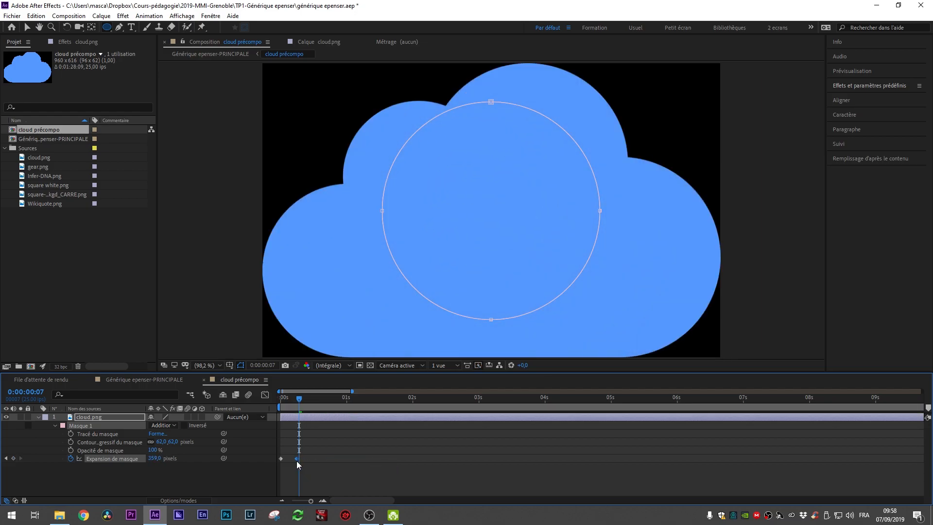
# Step: Preview the shortened mask reveal animation from the start
pyautogui.press('Home')
pyautogui.press('space')
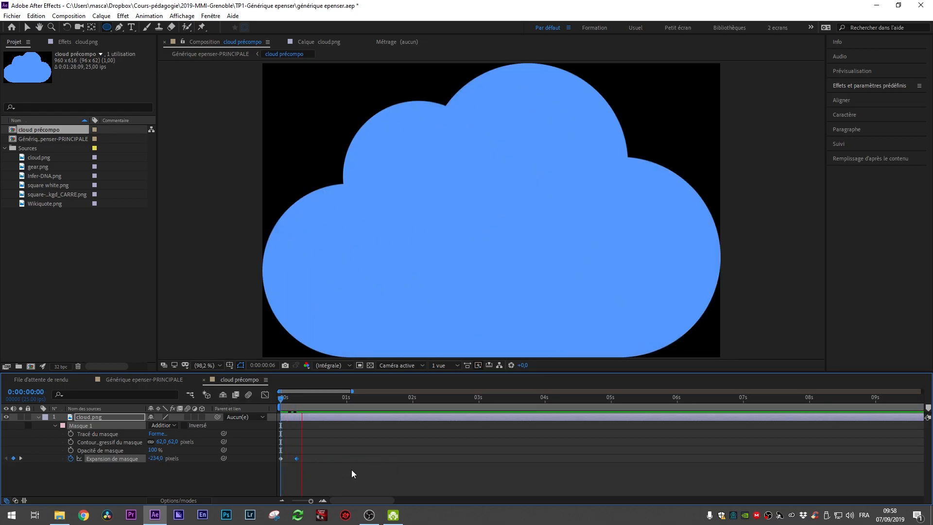
pyautogui.press('space')
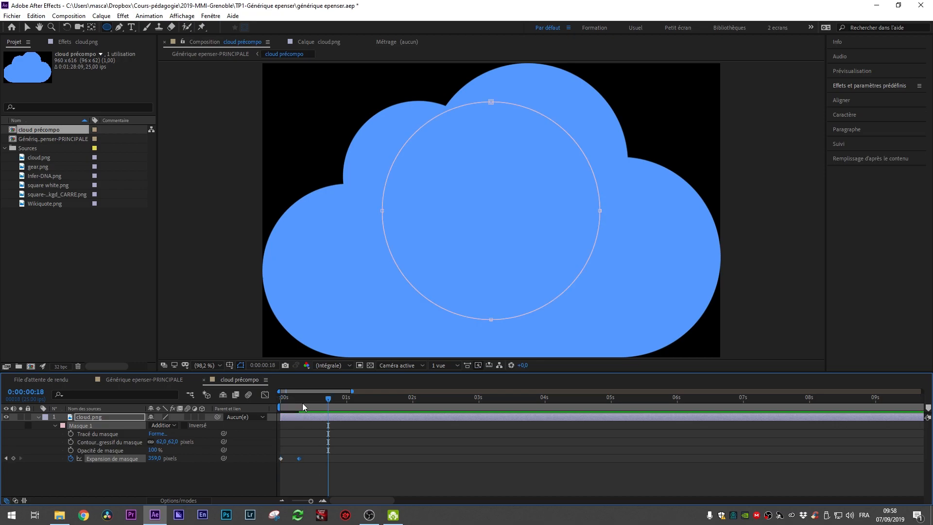
pyautogui.press('Home')
pyautogui.press('space')
pyautogui.press('space')
pyautogui.press('Home')
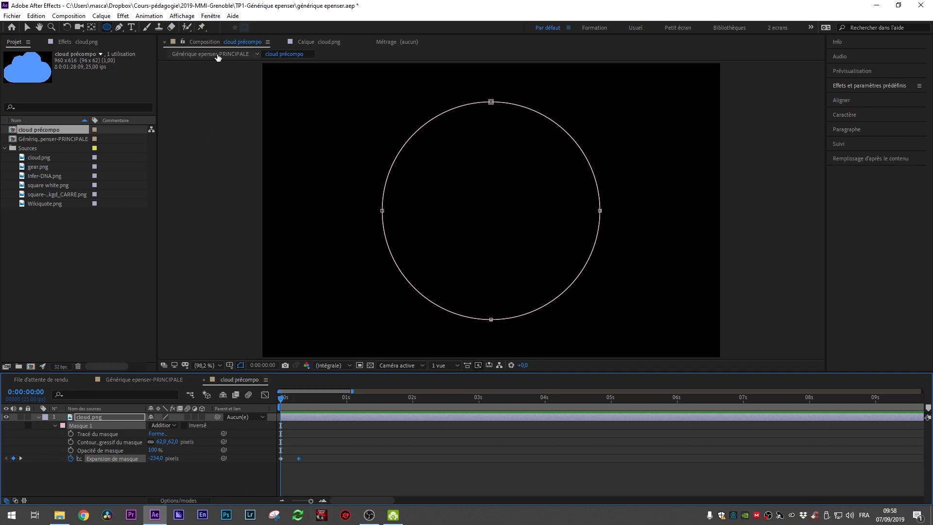
# Step: Return to the Générique epenser-PRINCIPALE composition and scrub through the cloud animation
pyautogui.click(217, 55)
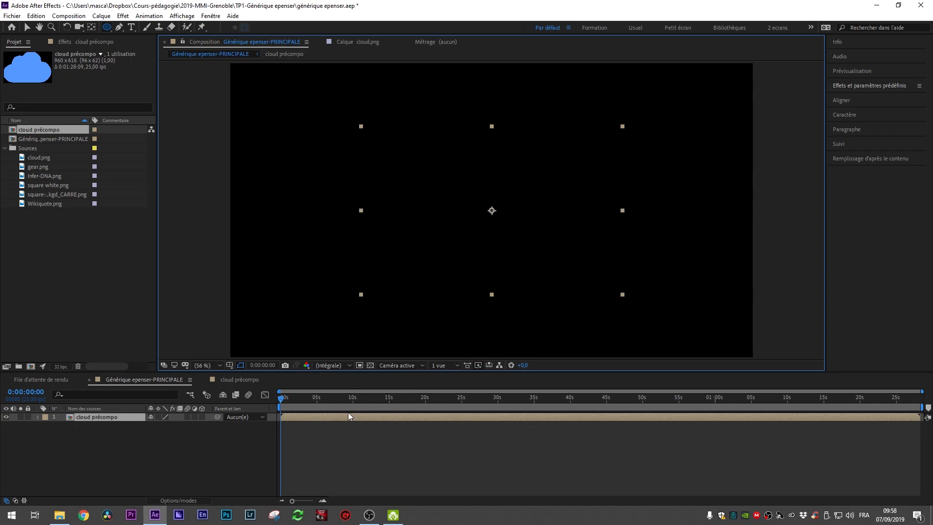
pyautogui.moveTo(292, 399)
pyautogui.mouseDown()
pyautogui.moveTo(320, 402)
pyautogui.moveTo(270, 408)
pyautogui.moveTo(328, 395)
pyautogui.moveTo(257, 408)
pyautogui.moveTo(288, 402)
pyautogui.mouseUp()
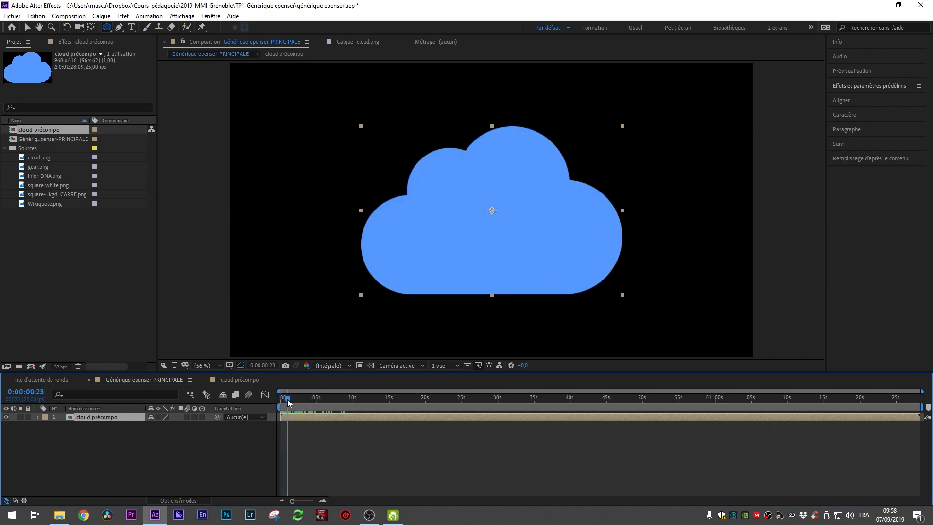
pyautogui.moveTo(288, 402); pyautogui.dragTo(307, 407)
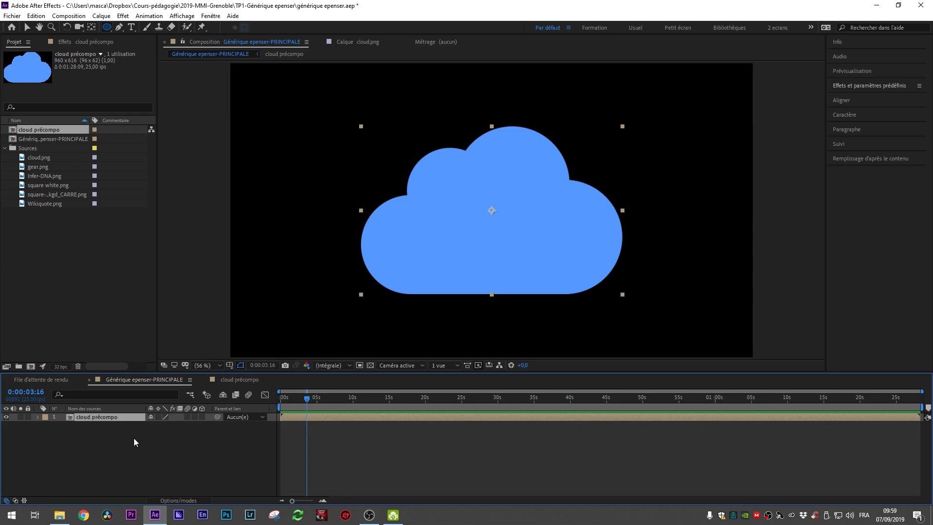
# Step: Precompose the cloud précompo layer into a new composition named cloud 1
pyautogui.hotkey('ctrl', 'shift', 'c')
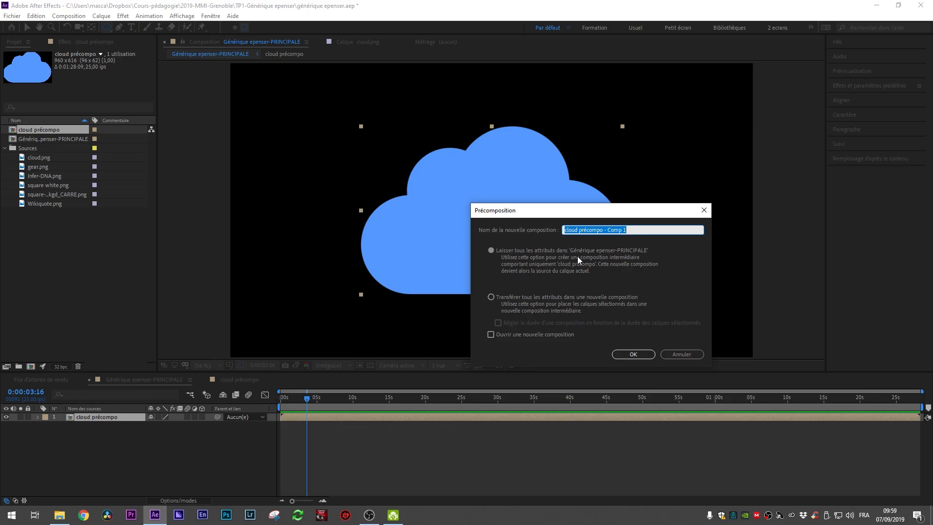
pyautogui.moveTo(633, 230); pyautogui.dragTo(587, 229)
pyautogui.write('1')
pyautogui.click(636, 354)
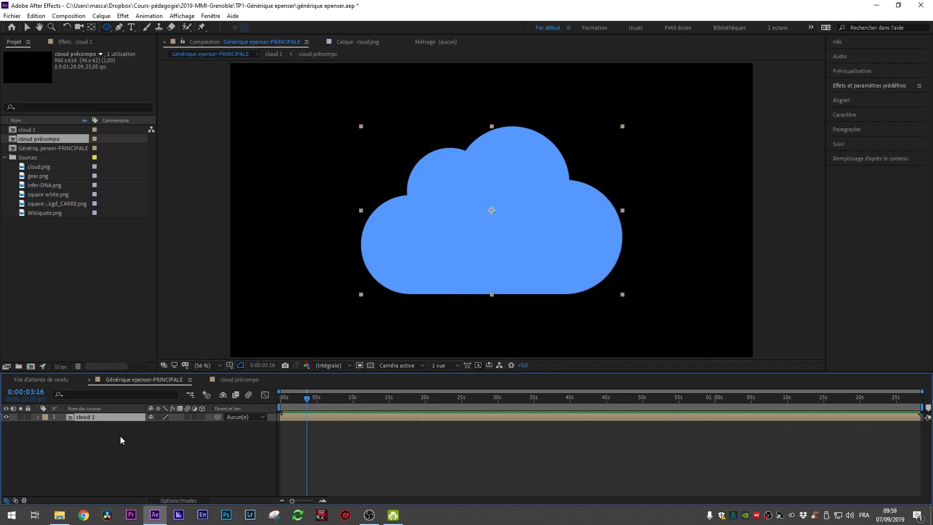
# Step: Open the cloud 1 composition and inspect its nested cloud précompo layer
pyautogui.doubleClick(27, 130)
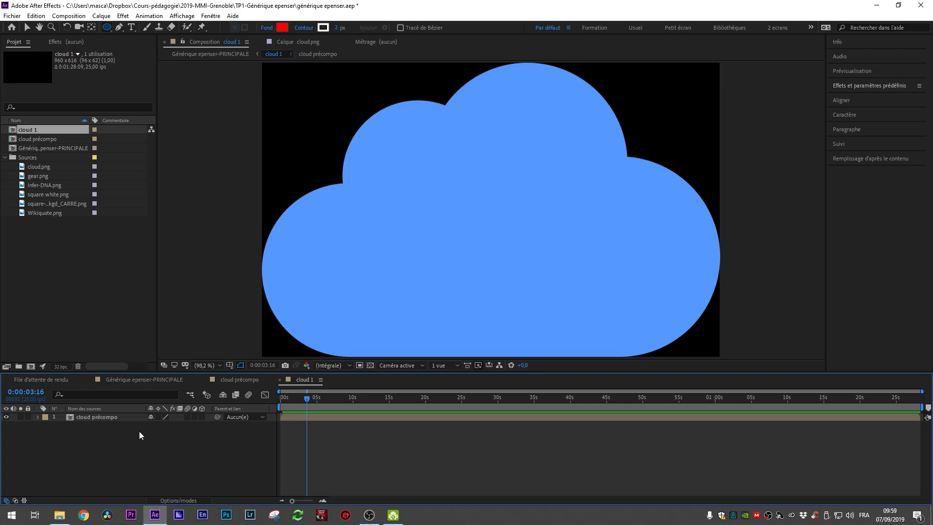
pyautogui.click(96, 418)
pyautogui.moveTo(307, 402)
pyautogui.mouseDown()
pyautogui.moveTo(250, 400)
pyautogui.moveTo(290, 402)
pyautogui.mouseUp()
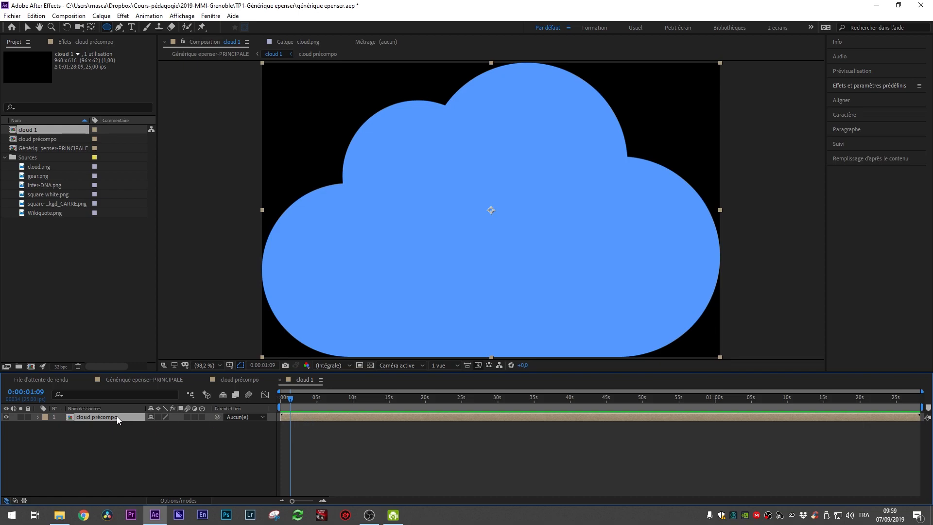
pyautogui.doubleClick(104, 416)
pyautogui.moveTo(315, 400)
pyautogui.mouseDown()
pyautogui.moveTo(286, 401)
pyautogui.moveTo(302, 404)
pyautogui.mouseUp()
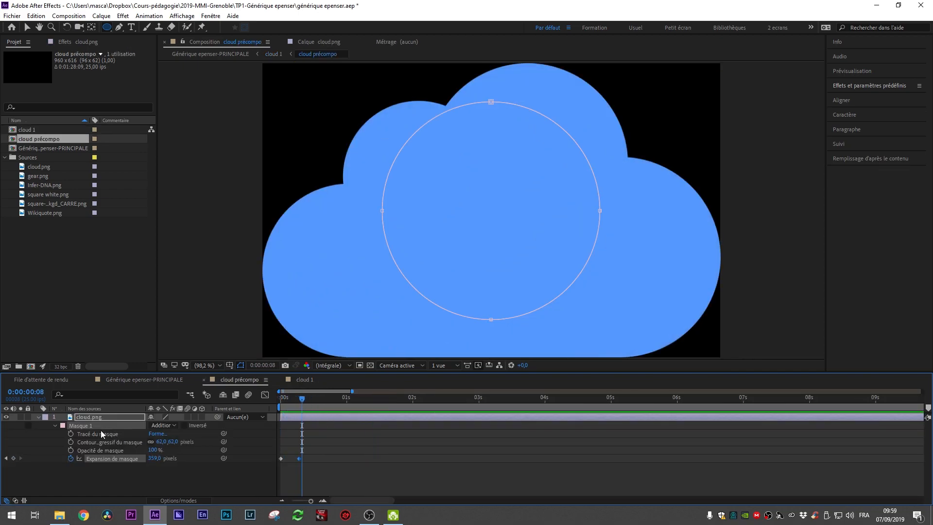
pyautogui.click(304, 380)
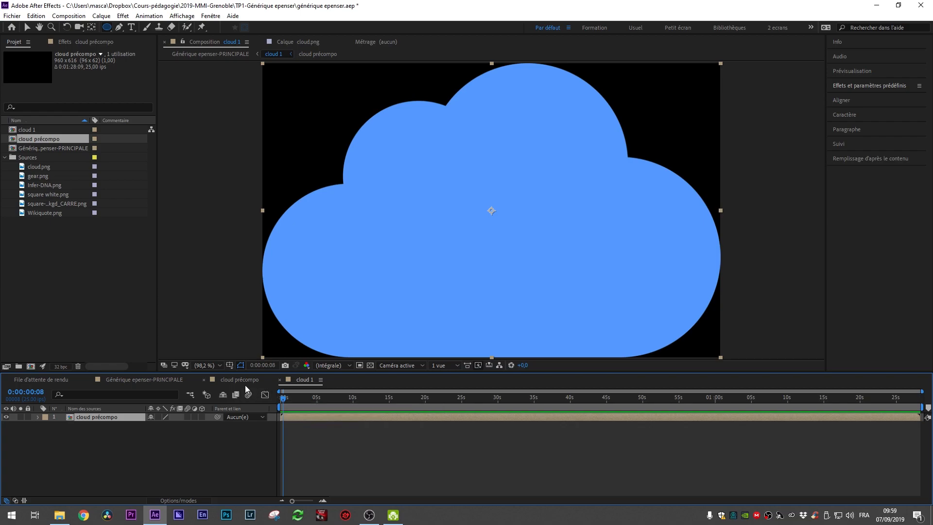
pyautogui.press('Home')
# Step: Add gear.png as a layer in the cloud 1 composition
pyautogui.click(40, 176)
pyautogui.moveTo(40, 177); pyautogui.dragTo(86, 415)
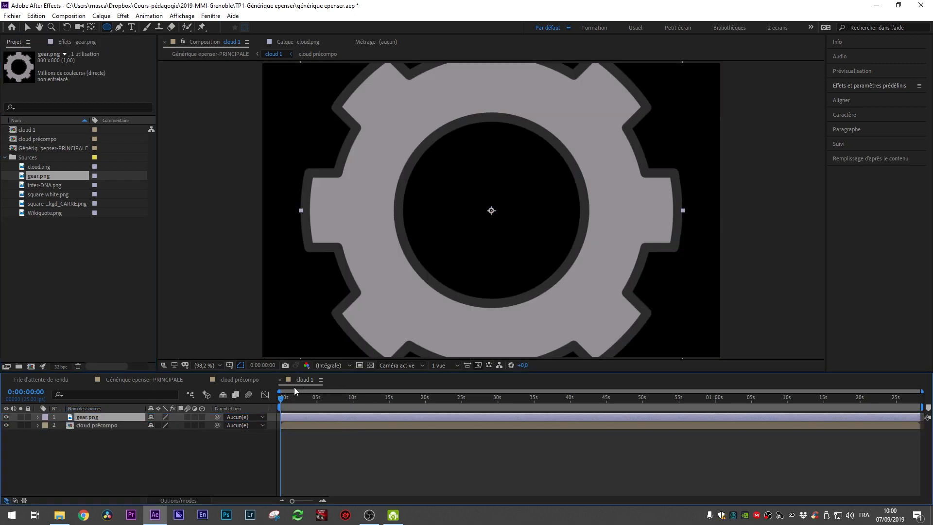
pyautogui.moveTo(282, 400); pyautogui.dragTo(300, 401)
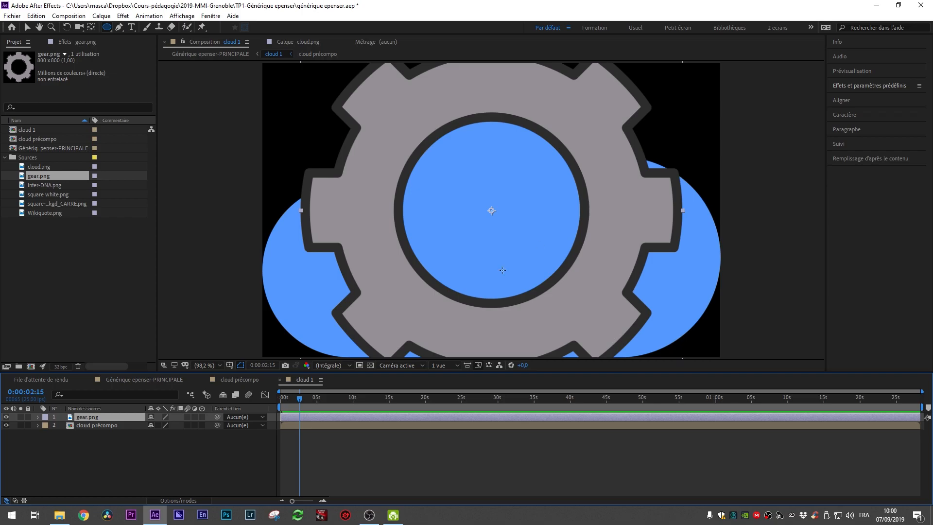
# Step: Add a second gear.png layer and scale both gear layers down to fit inside the cloud
pyautogui.moveTo(42, 177); pyautogui.dragTo(100, 422)
pyautogui.click(95, 418)
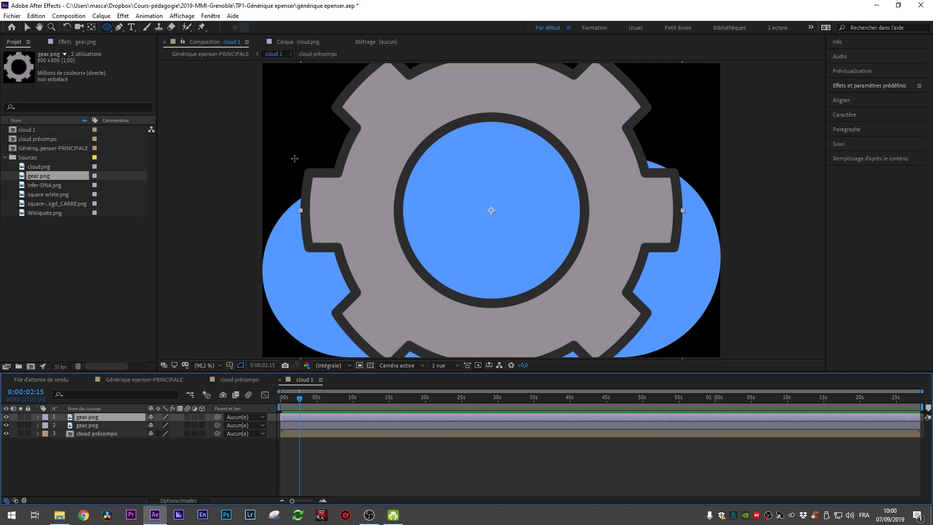
pyautogui.scroll(-1, 646, 228)
pyautogui.scroll(2, 557, 225)
pyautogui.scroll(-5, 554, 224)
pyautogui.scroll(3, 554, 224)
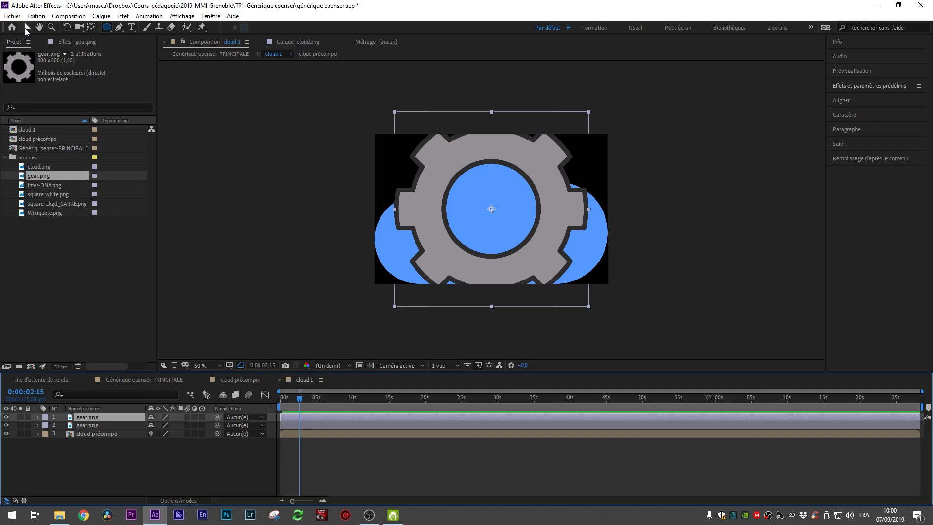
pyautogui.click(27, 30)
pyautogui.moveTo(588, 112); pyautogui.dragTo(532, 157)
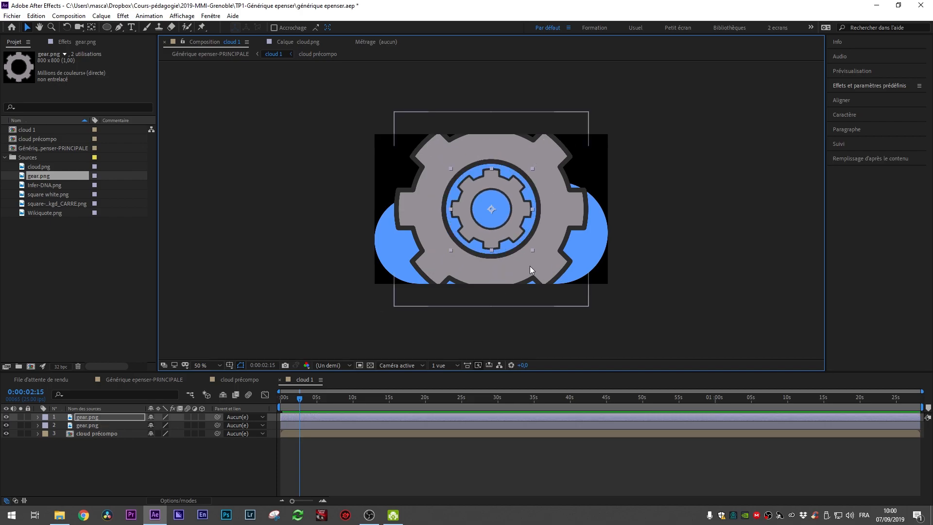
pyautogui.click(553, 141)
pyautogui.moveTo(589, 111); pyautogui.dragTo(519, 167)
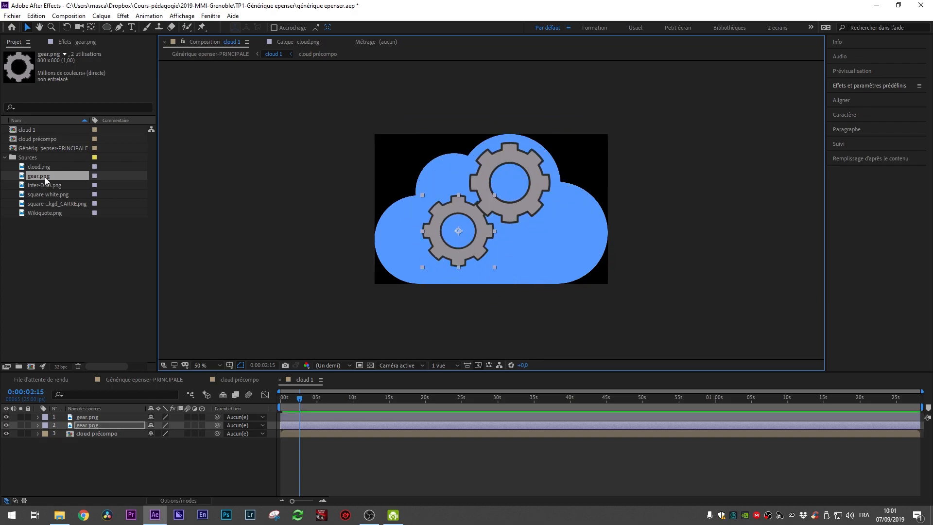
# Step: Add a third gear.png layer, scale it down, and arrange the three gears within the cloud
pyautogui.moveTo(39, 176); pyautogui.dragTo(94, 417)
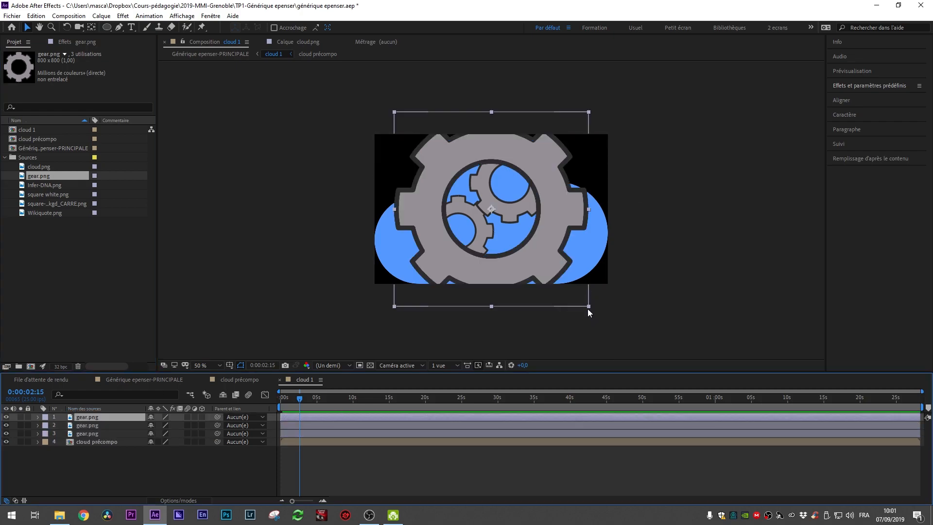
pyautogui.moveTo(577, 302); pyautogui.dragTo(564, 252)
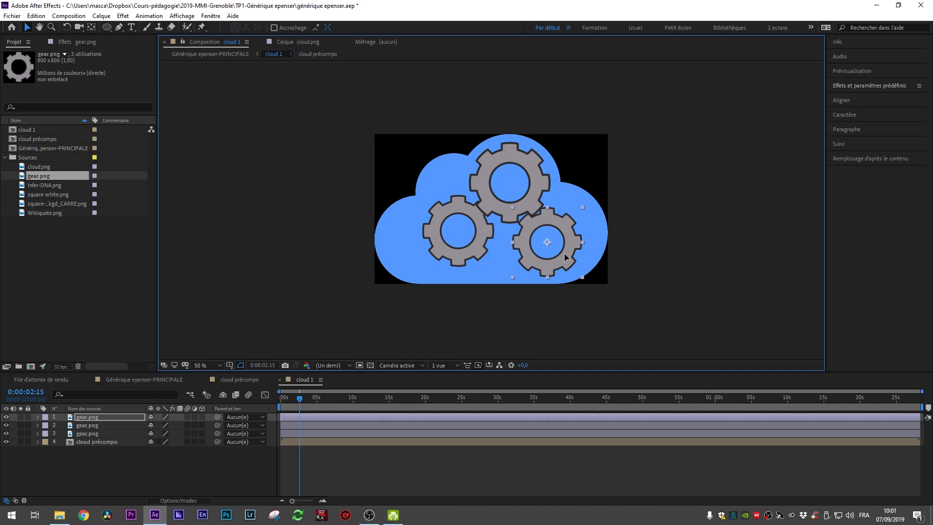
pyautogui.moveTo(480, 233)
pyautogui.mouseDown()
pyautogui.moveTo(490, 237)
pyautogui.moveTo(471, 220)
pyautogui.mouseUp()
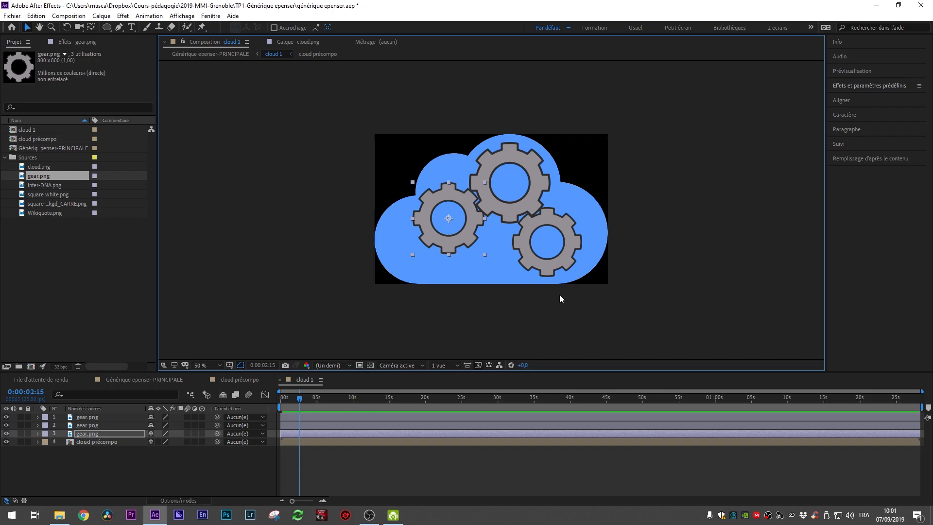
# Step: Select the third gear layer and examine its Transform properties
pyautogui.click(91, 434)
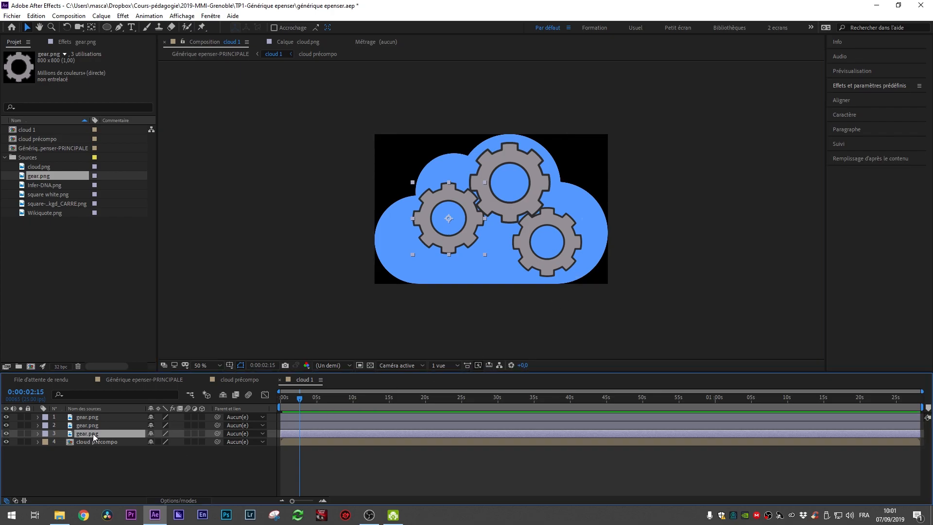
pyautogui.click(39, 435)
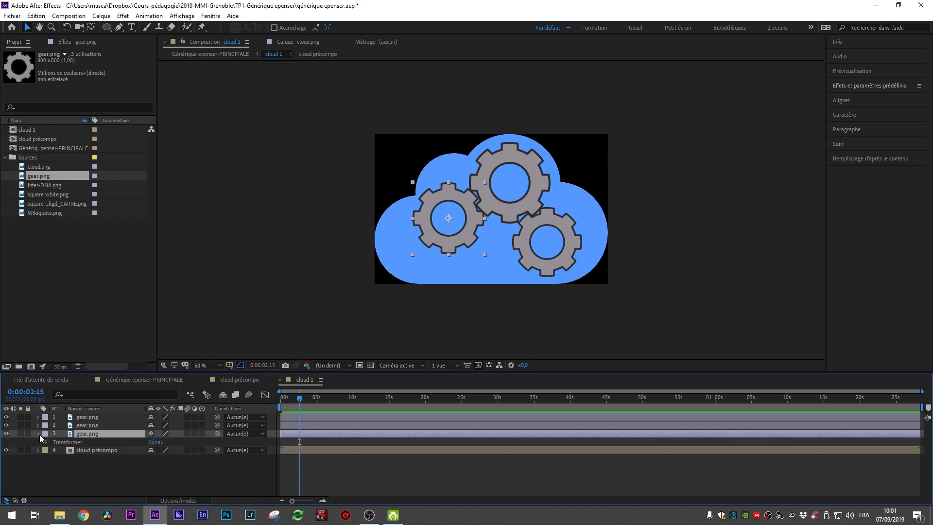
pyautogui.click(97, 425)
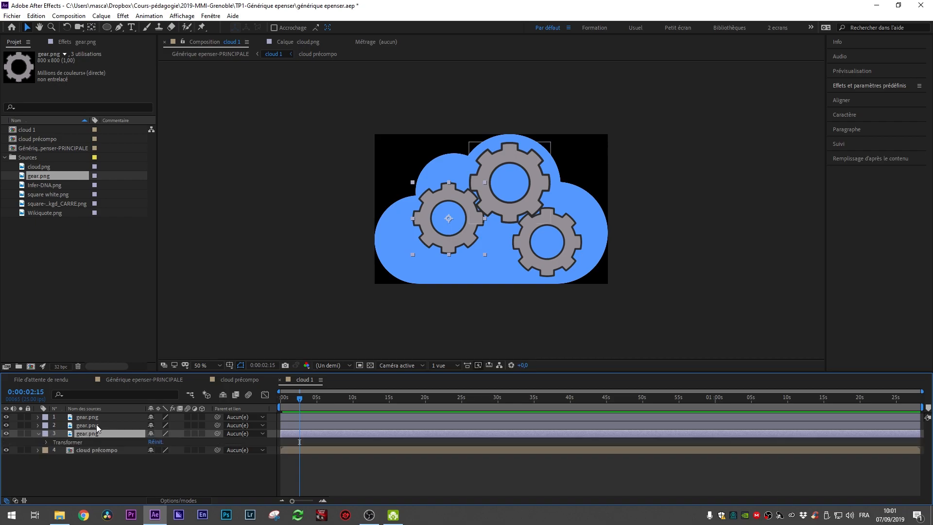
pyautogui.click(79, 443)
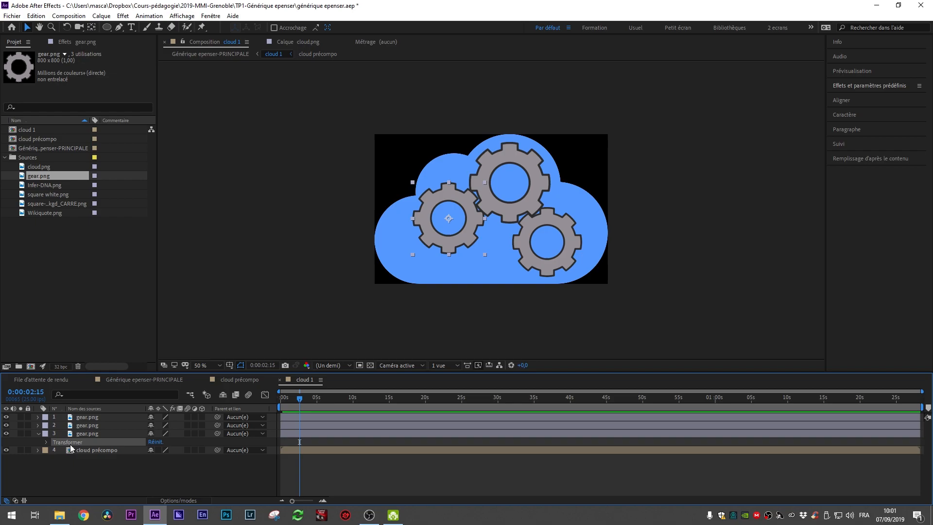
pyautogui.click(38, 435)
pyautogui.click(37, 434)
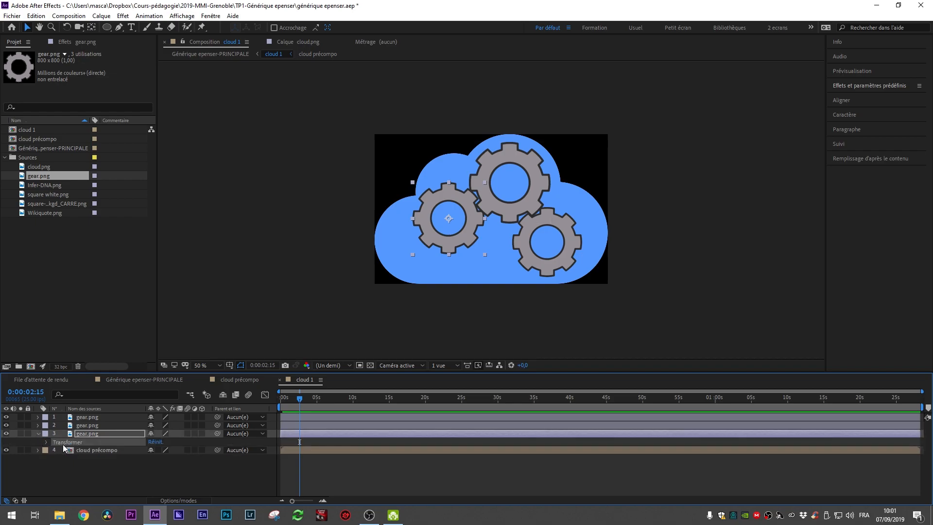
pyautogui.click(45, 443)
pyautogui.click(89, 451)
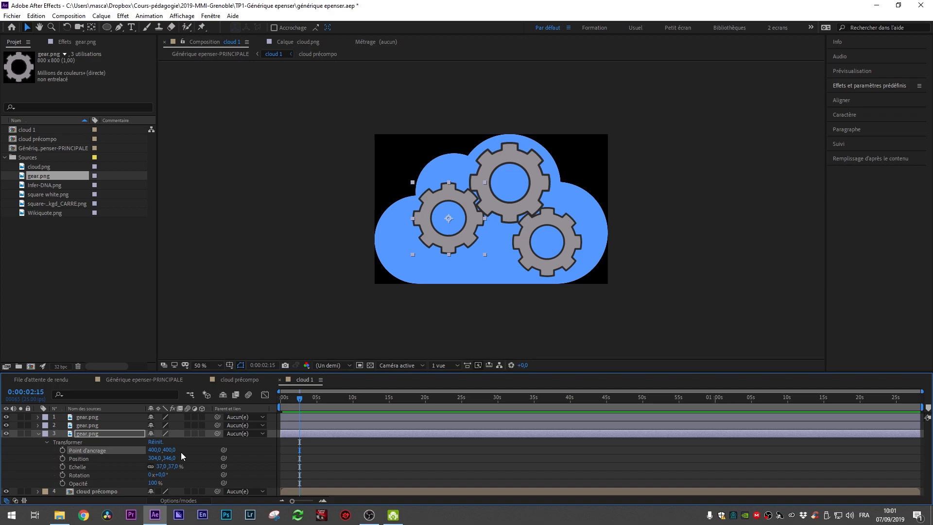
pyautogui.click(86, 457)
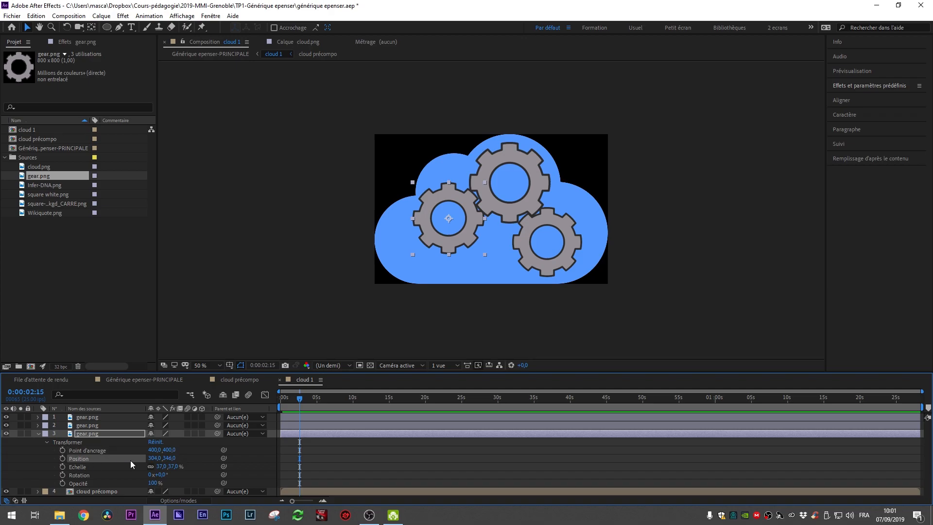
pyautogui.click(87, 467)
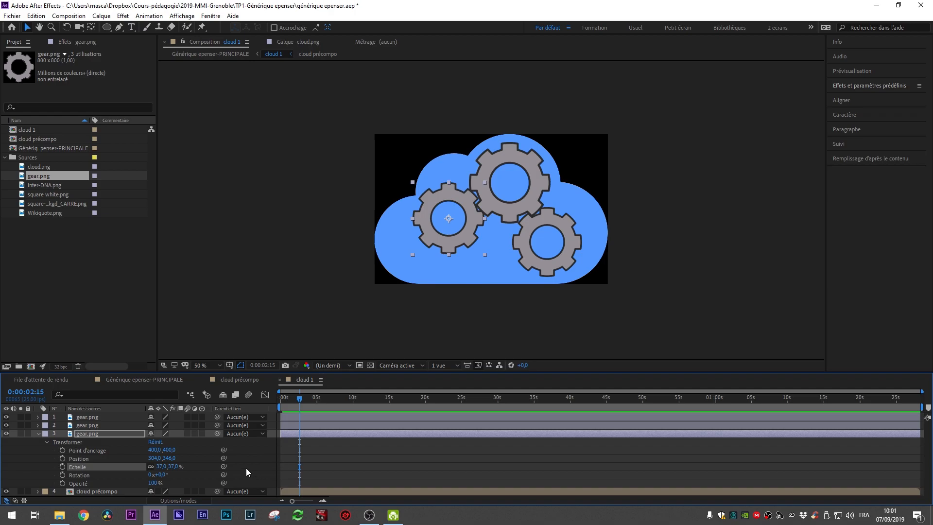
pyautogui.click(82, 476)
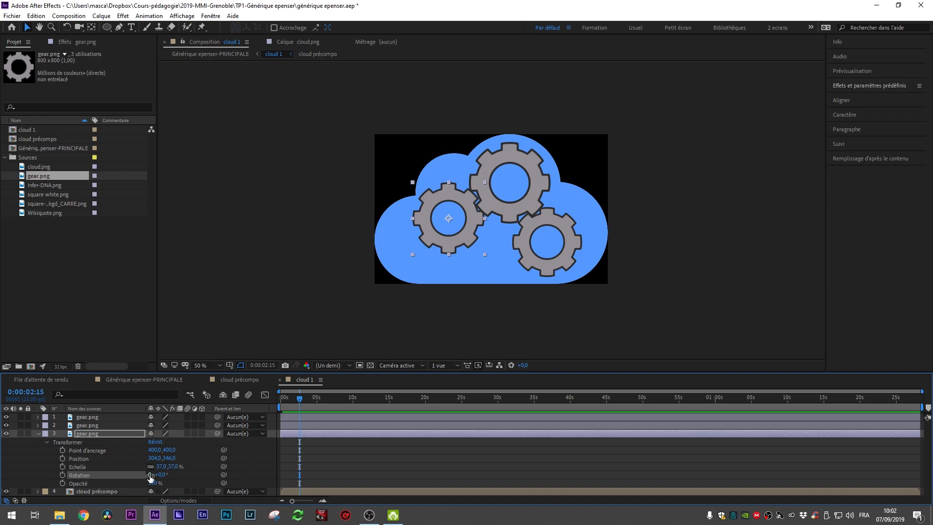
pyautogui.moveTo(150, 477); pyautogui.dragTo(164, 478)
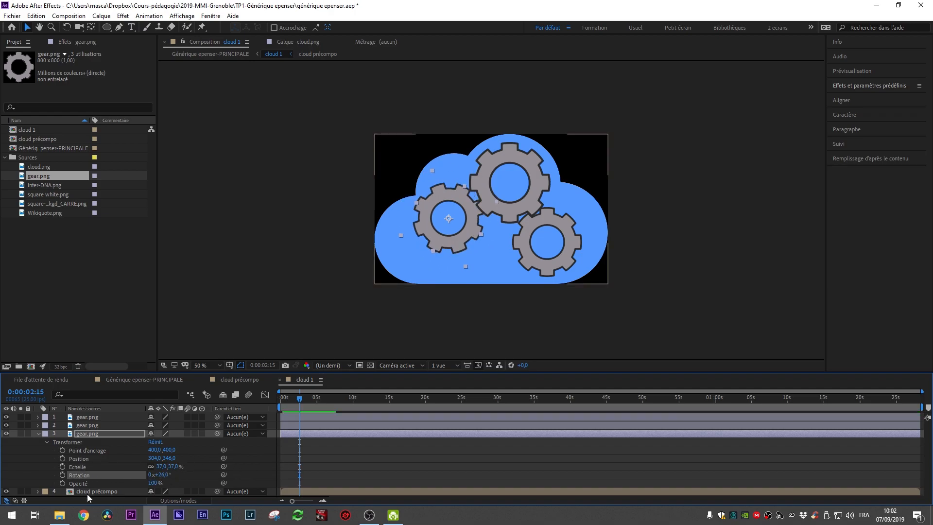
pyautogui.click(94, 483)
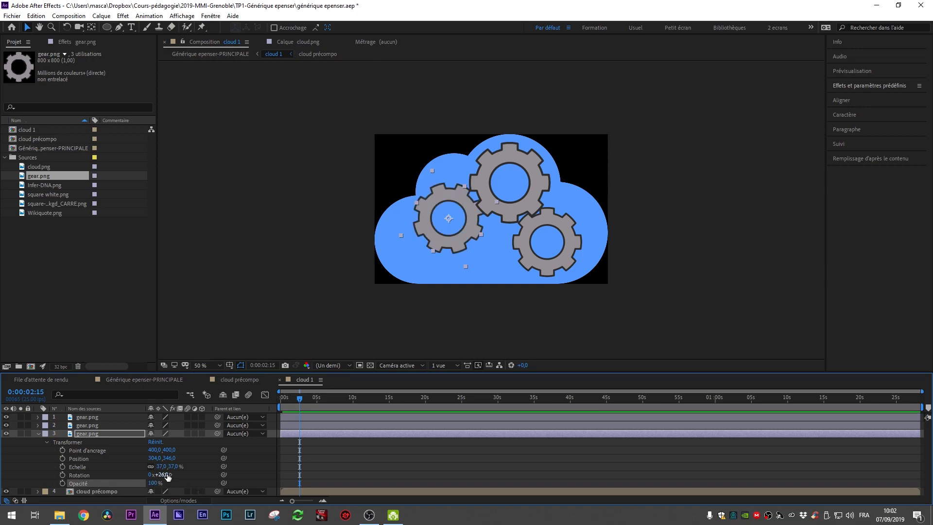
pyautogui.hotkey('ctrl', 'z')
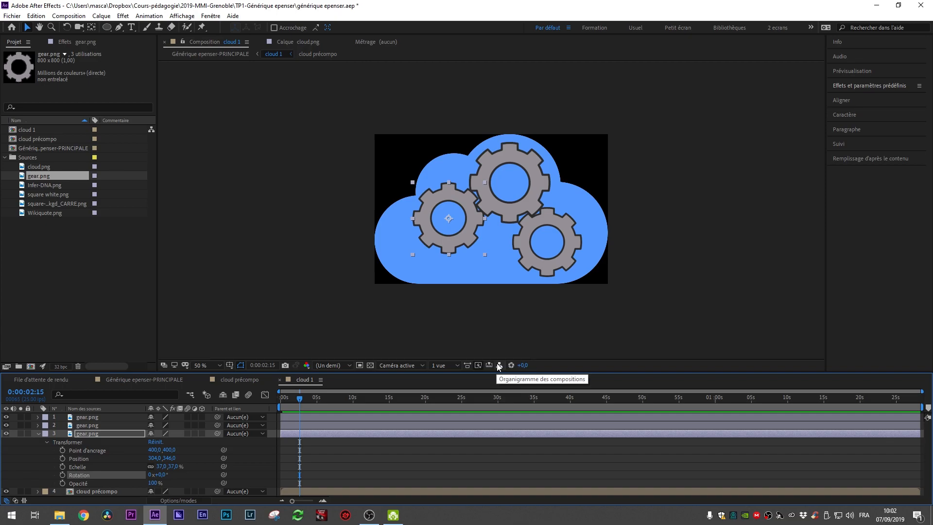
# Step: Keyframe the third gear's rotation to about 2 turns at about 35 seconds, preview it, and delete the keyframes
pyautogui.click(106, 441)
pyautogui.click(88, 478)
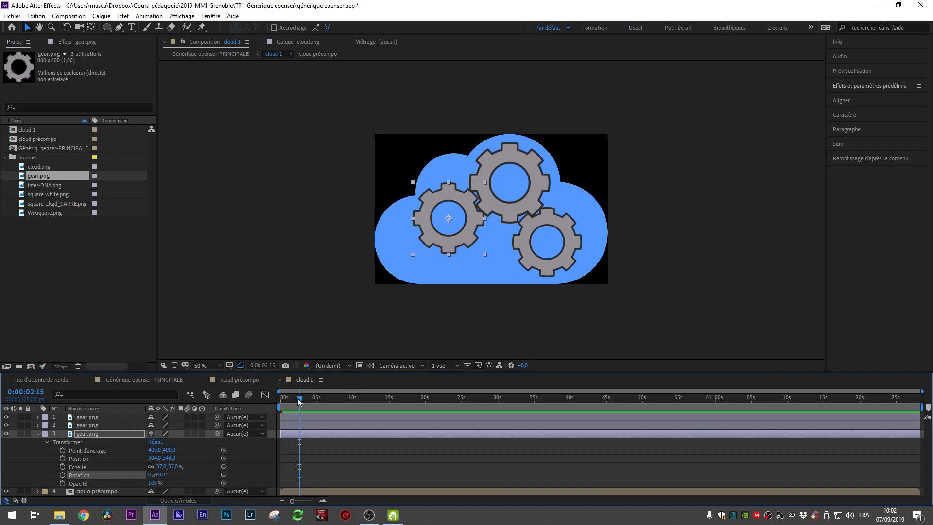
pyautogui.moveTo(300, 399); pyautogui.dragTo(272, 402)
pyautogui.click(62, 475)
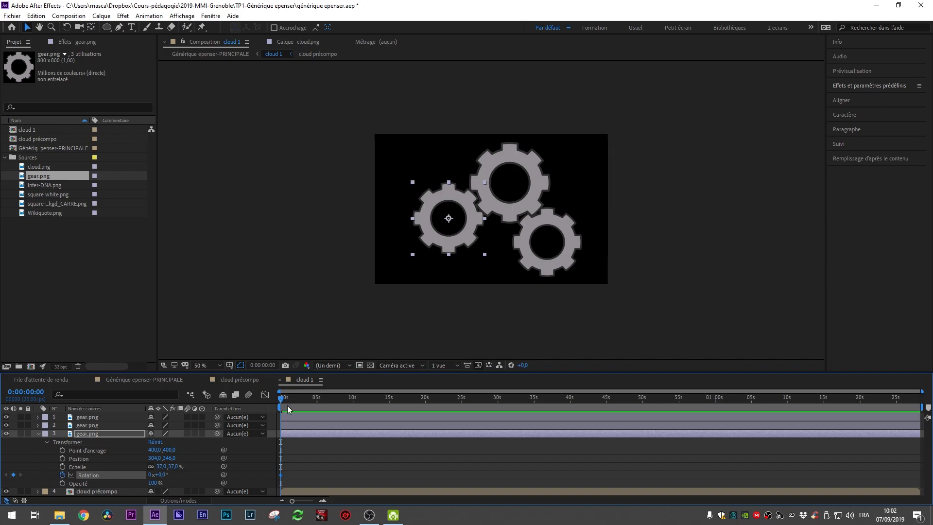
pyautogui.moveTo(283, 399); pyautogui.dragTo(540, 399)
pyautogui.moveTo(156, 475); pyautogui.dragTo(515, 483)
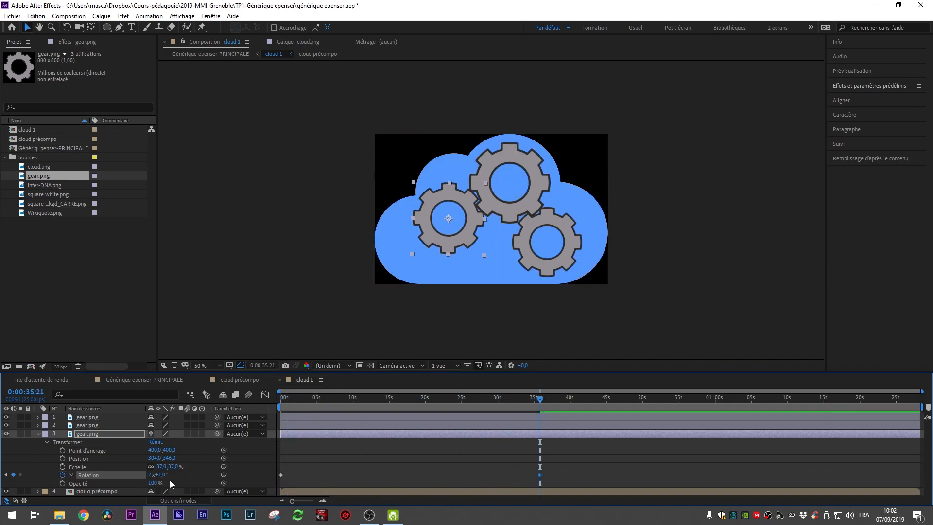
pyautogui.moveTo(539, 399); pyautogui.dragTo(274, 410)
pyautogui.press('space')
pyautogui.press('space')
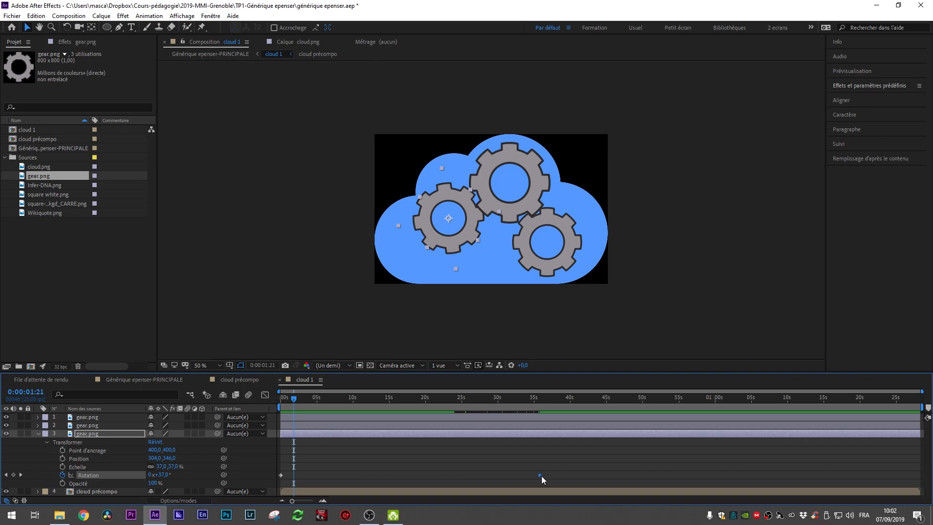
pyautogui.press('Delete')
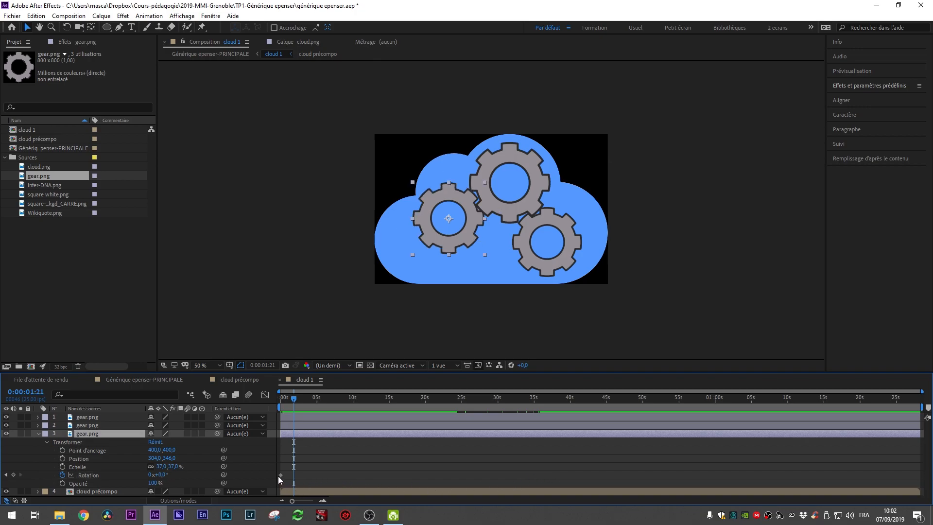
pyautogui.click(280, 475)
pyautogui.press('Delete')
# Step: Add a rotation expression time*10 to the third gear layer
pyautogui.moveTo(294, 406); pyautogui.dragTo(139, 448)
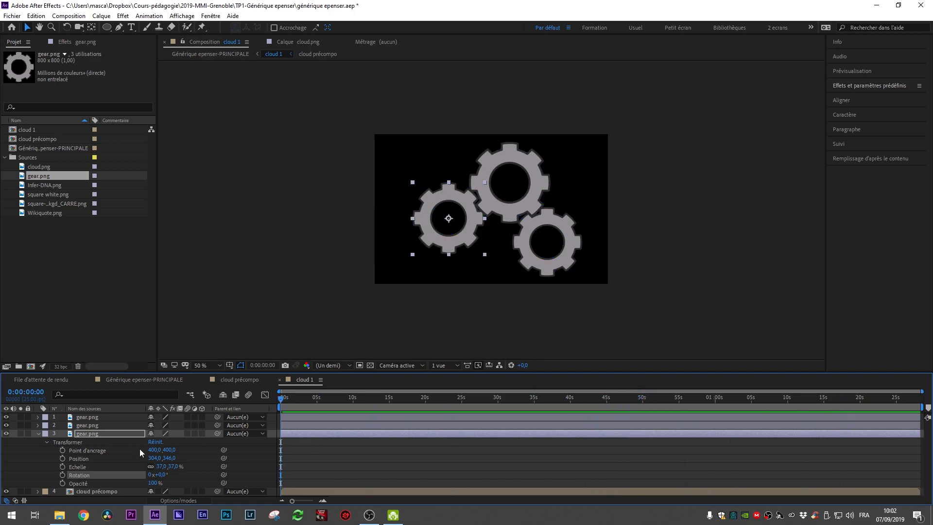
pyautogui.keyDown('alt'); pyautogui.click(63, 475); pyautogui.keyUp('alt')
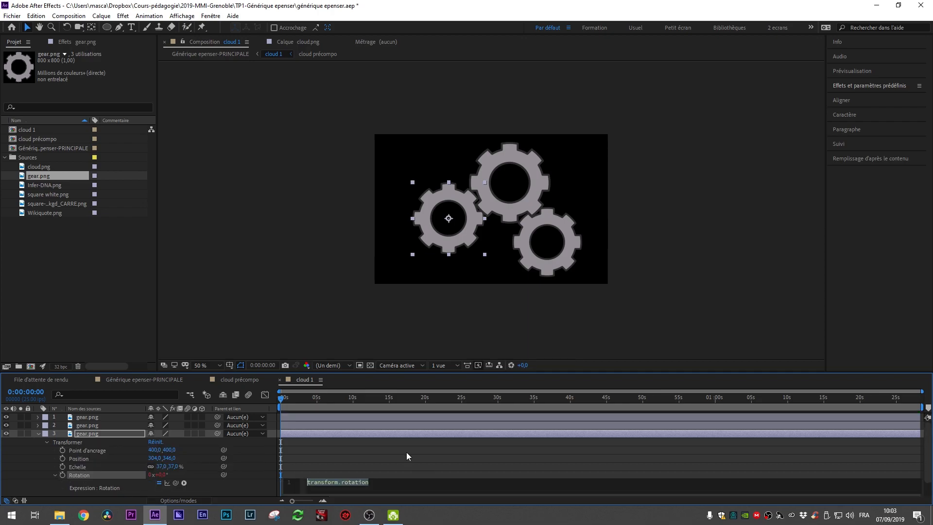
pyautogui.scroll(-1, 409, 452)
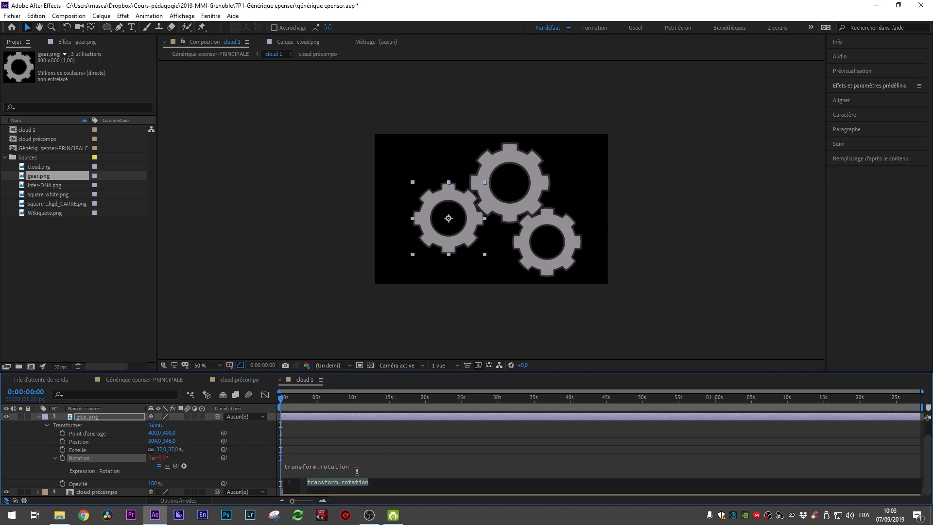
pyautogui.click(389, 485)
pyautogui.hotkey('ctrl', 'a')
pyautogui.press('BackSpace')
pyautogui.write('time')
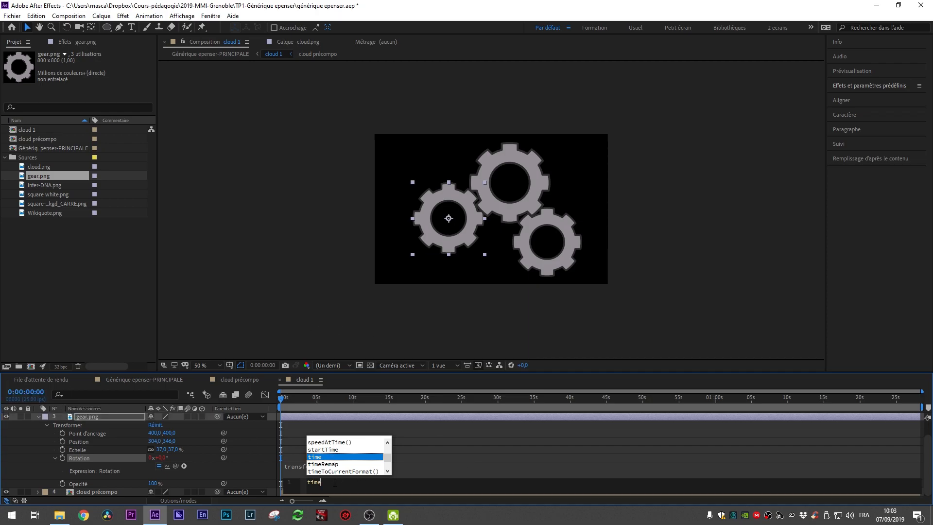
pyautogui.click(335, 483)
pyautogui.write('*10')
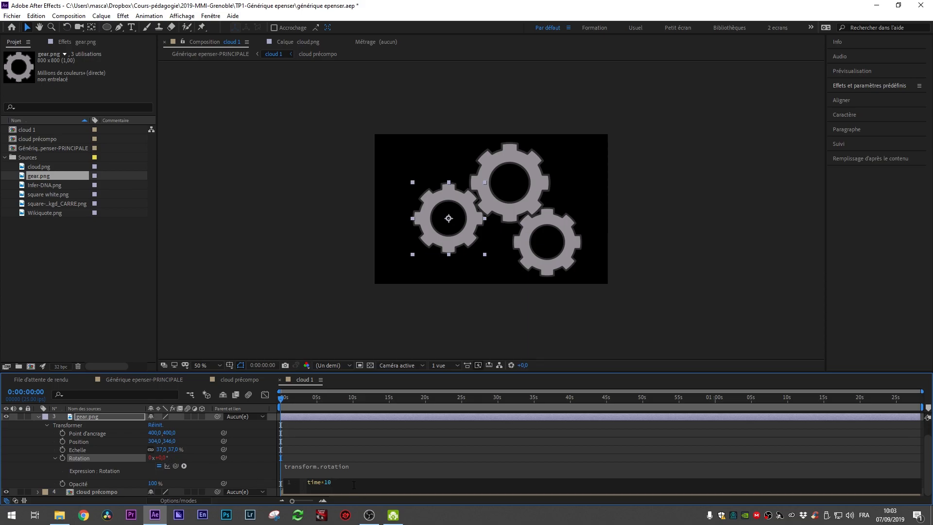
pyautogui.click(384, 474)
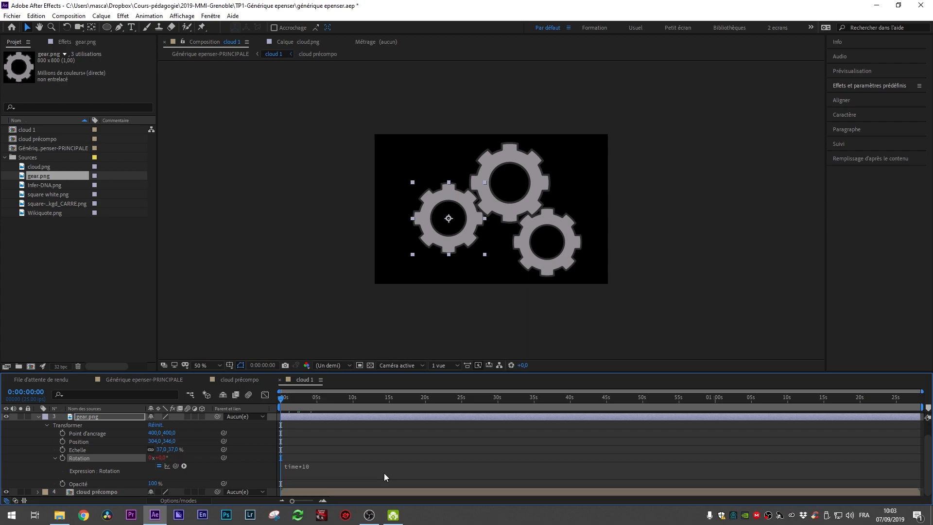
# Step: Preview the spin and change the third gear's rotation expression to time*50
pyautogui.press('space')
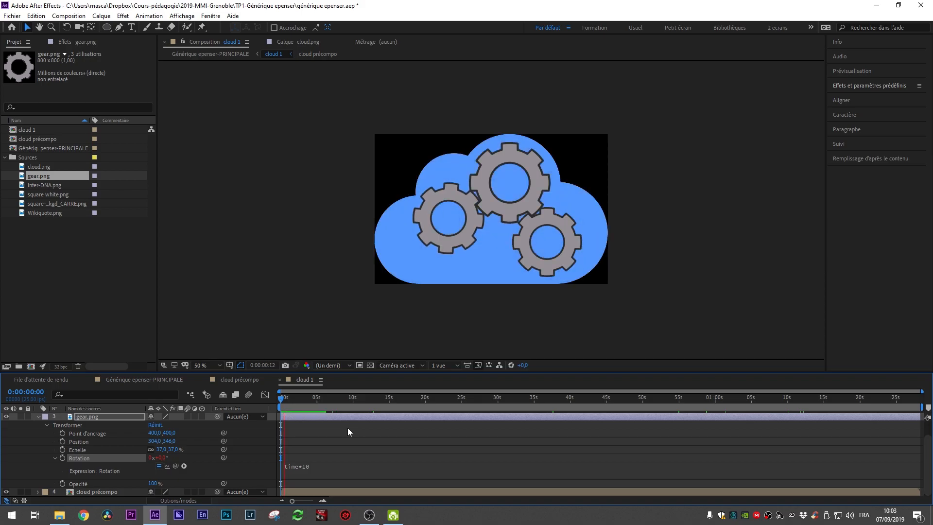
pyautogui.click(320, 470)
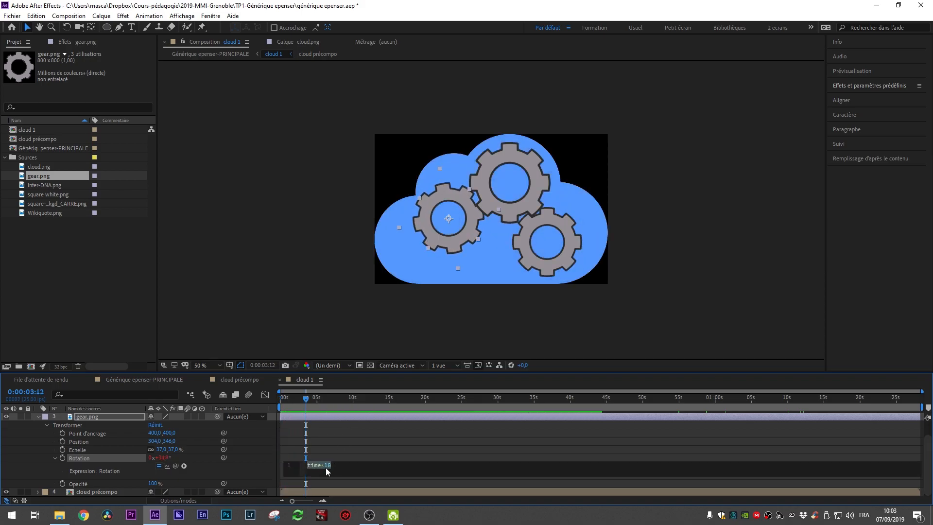
pyautogui.click(328, 467)
pyautogui.press('BackSpace')
pyautogui.write('5')
pyautogui.press('KP_Enter')
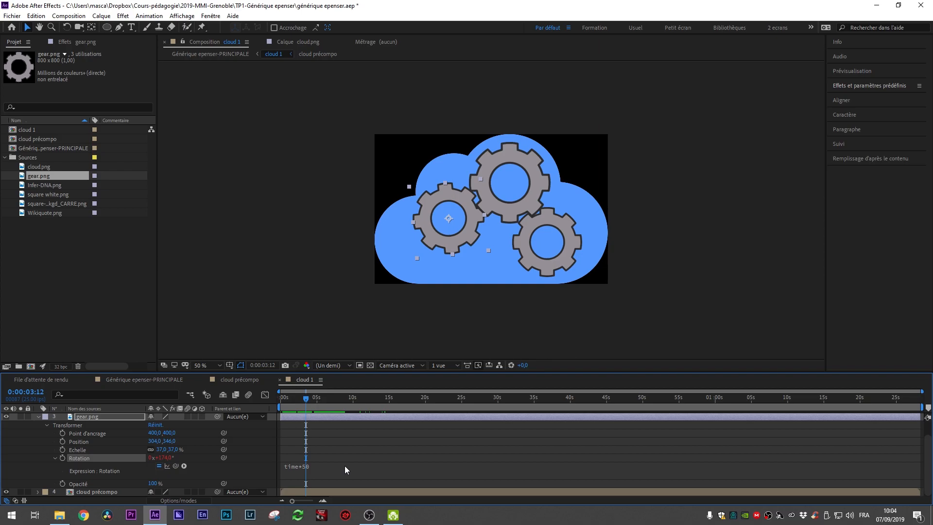
pyautogui.click(340, 468)
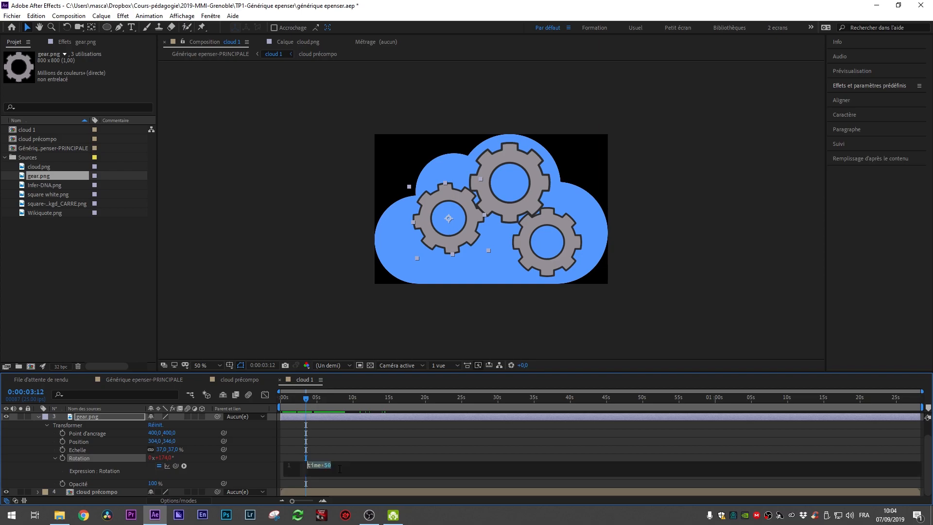
pyautogui.click(402, 454)
# Step: Change the third gear's rotation expression to time*100 and preview the animation
pyautogui.moveTo(307, 401); pyautogui.dragTo(265, 412)
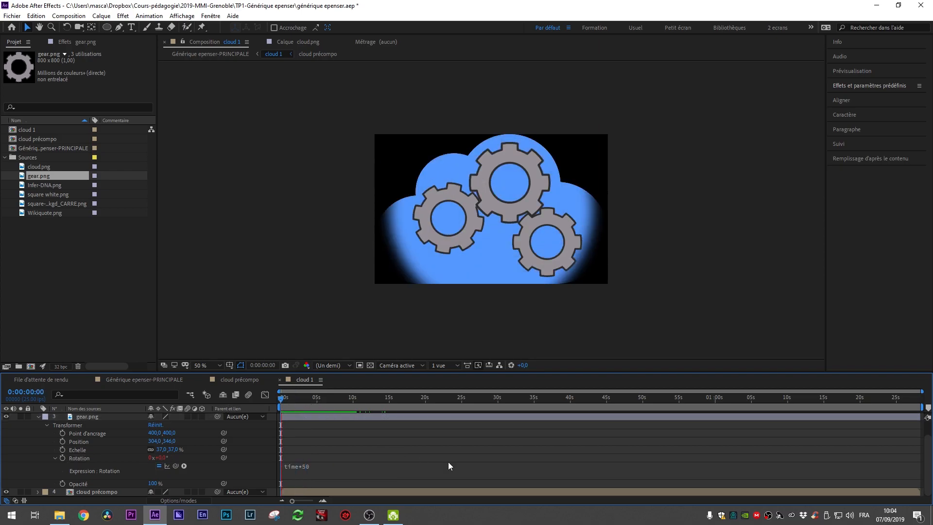
pyautogui.click(312, 470)
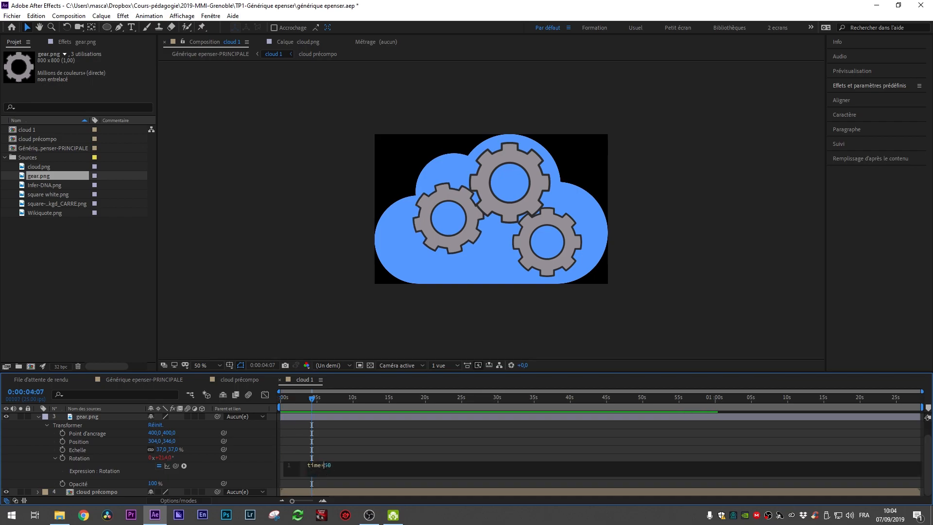
pyautogui.doubleClick(325, 466)
pyautogui.write('100')
pyautogui.click(441, 466)
pyautogui.press('space')
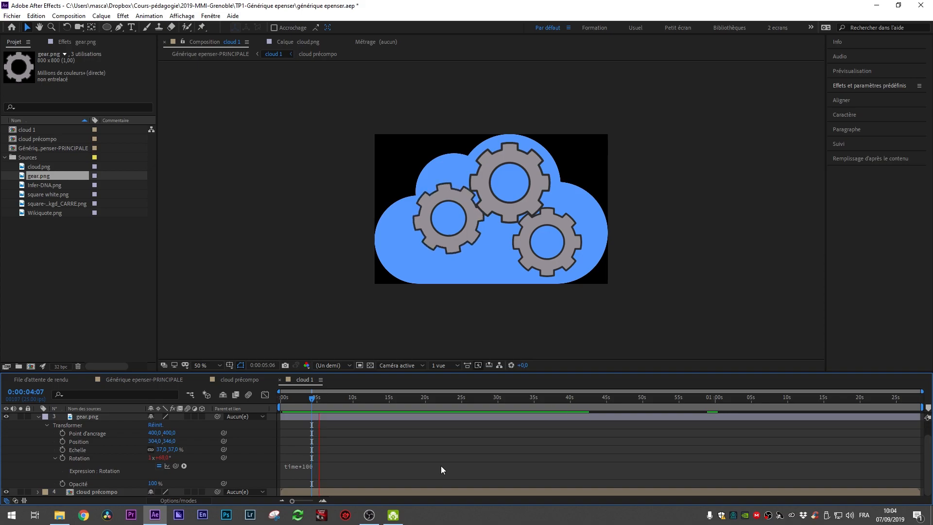
pyautogui.press('space')
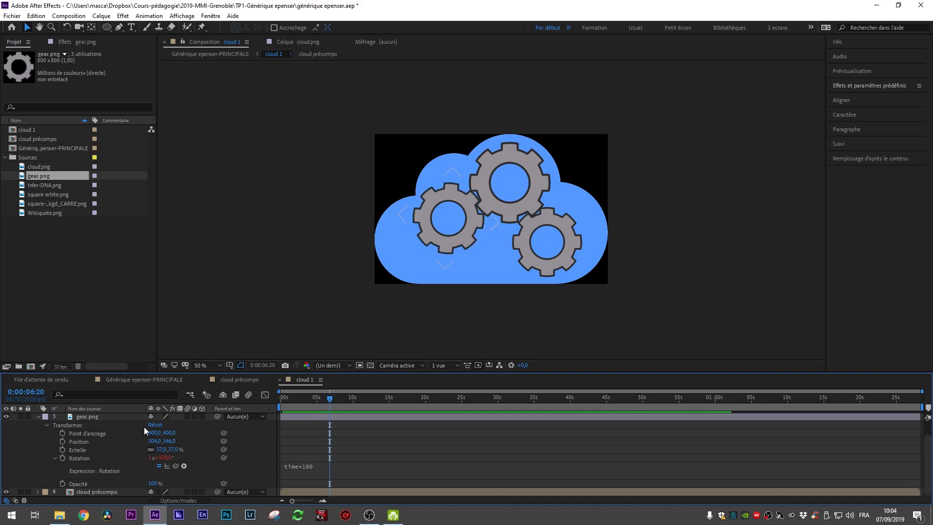
# Step: Copy the third gear's rotation expression and reveal only the Rotation property on all three gear layers
pyautogui.click(325, 471)
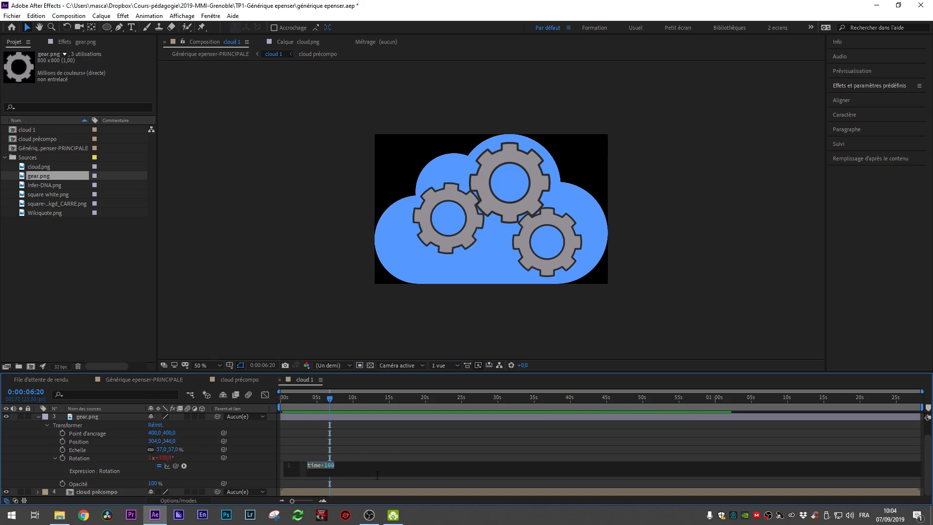
pyautogui.click(378, 433)
pyautogui.scroll(1, 379, 433)
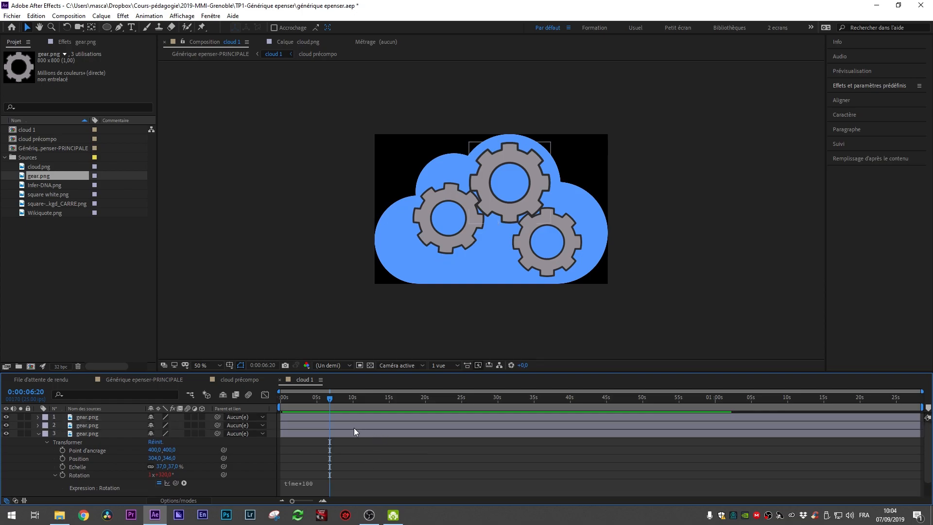
pyautogui.click(346, 426)
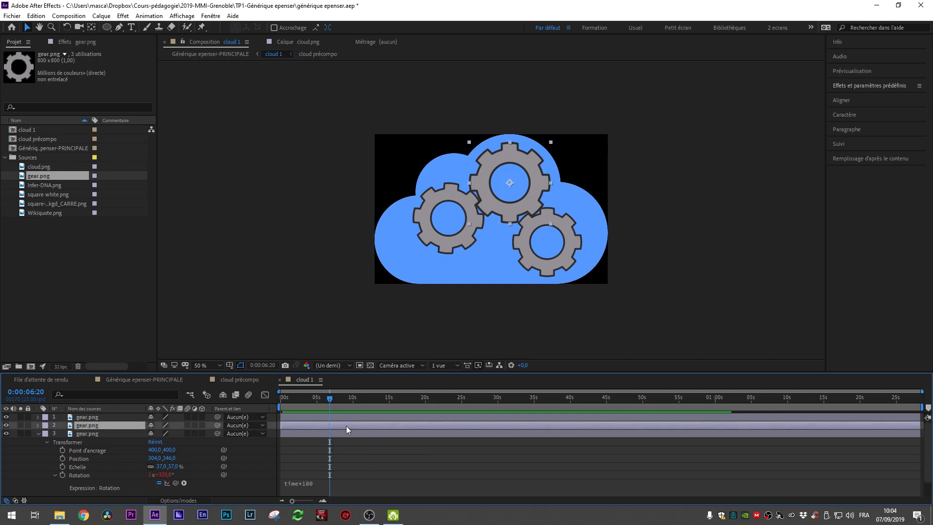
pyautogui.click(311, 417)
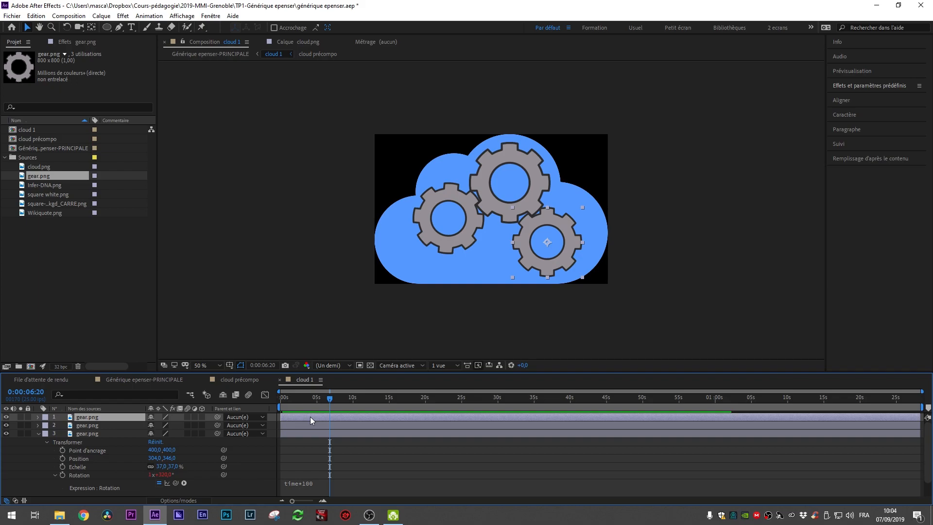
pyautogui.press('r')
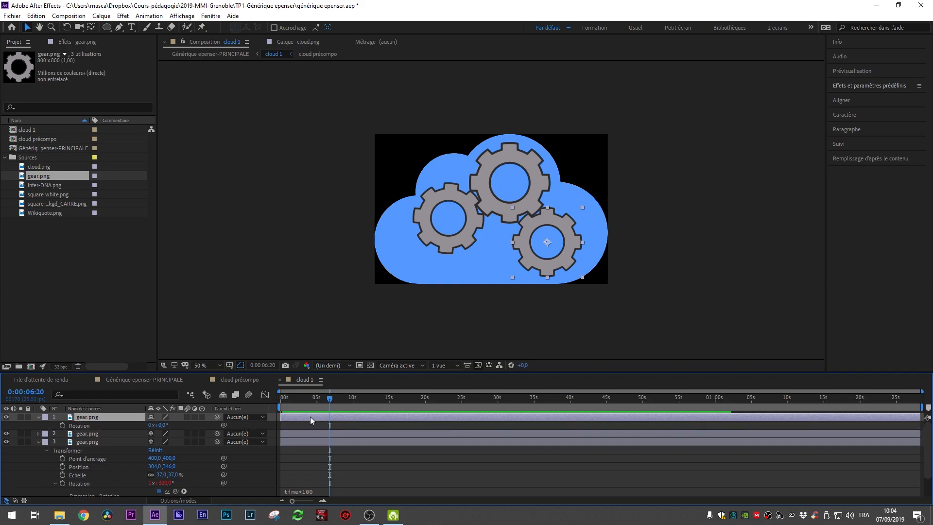
pyautogui.click(84, 427)
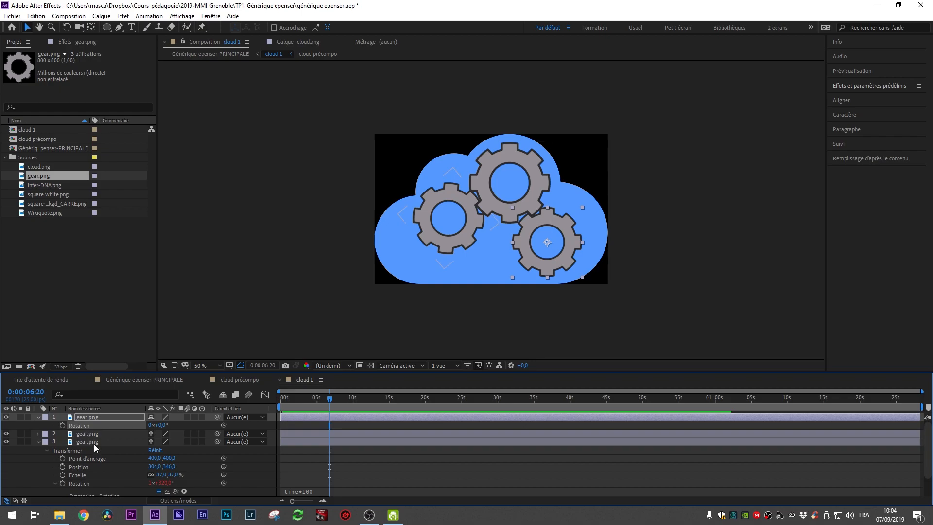
pyautogui.click(94, 444)
pyautogui.press('r')
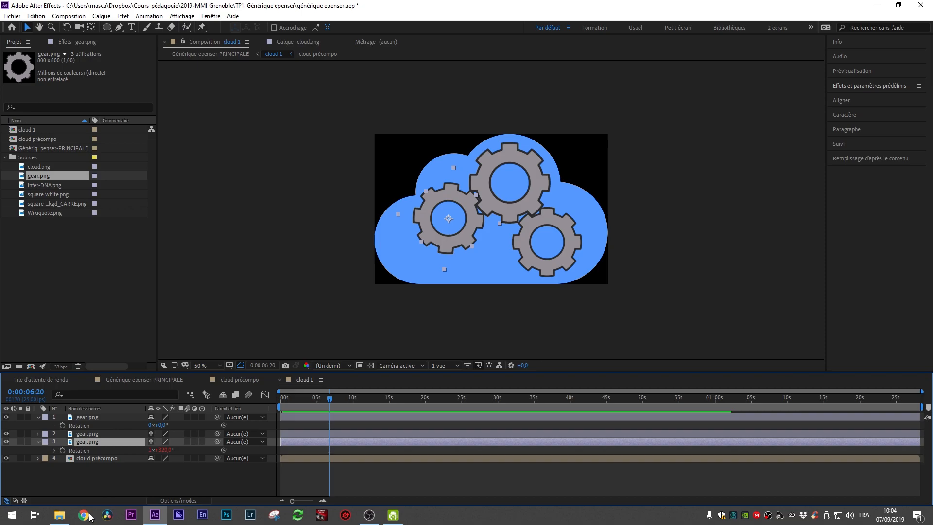
pyautogui.click(87, 434)
pyautogui.press('r')
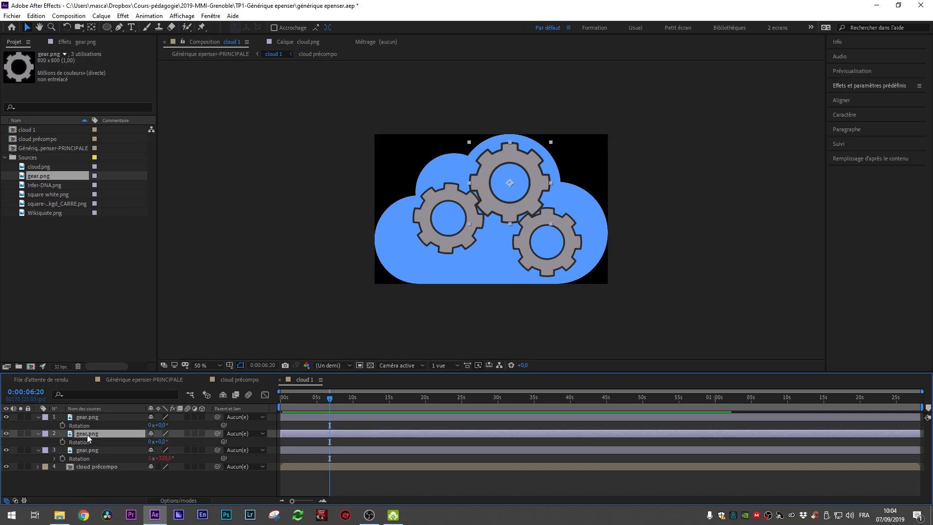
# Step: Add the rotation expression time*100 to the first gear layer
pyautogui.click(91, 416)
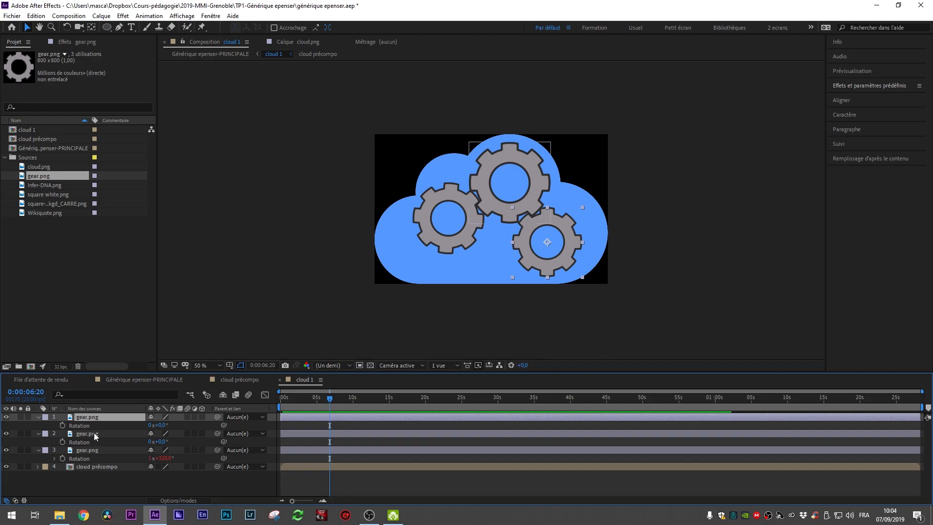
pyautogui.click(85, 426)
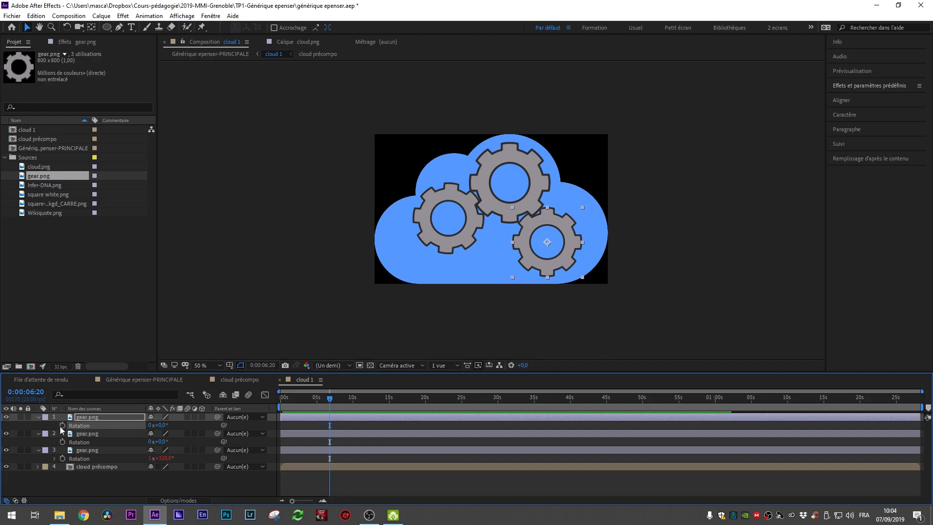
pyautogui.keyDown('alt'); pyautogui.click(60, 427); pyautogui.keyUp('alt')
pyautogui.write('time*100')
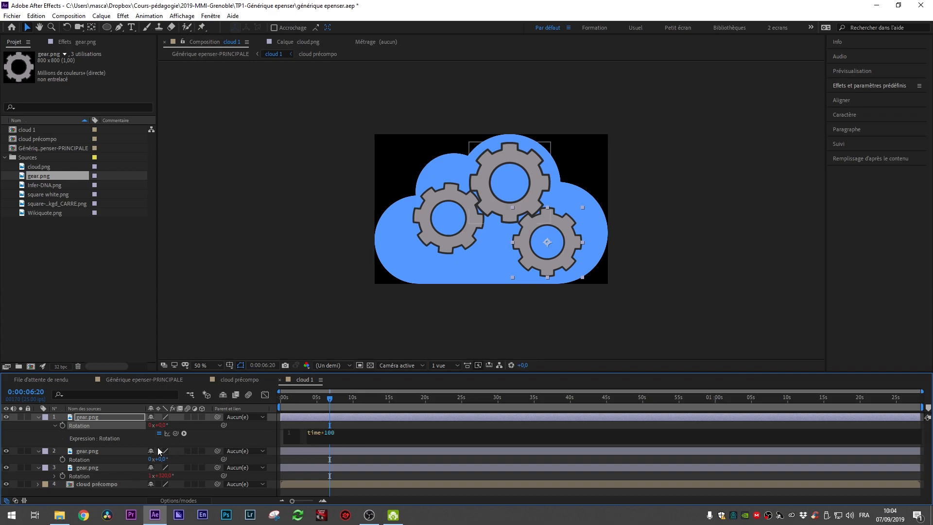
# Step: Paste the time*100 rotation expression onto the second gear layer's Rotation
pyautogui.click(91, 451)
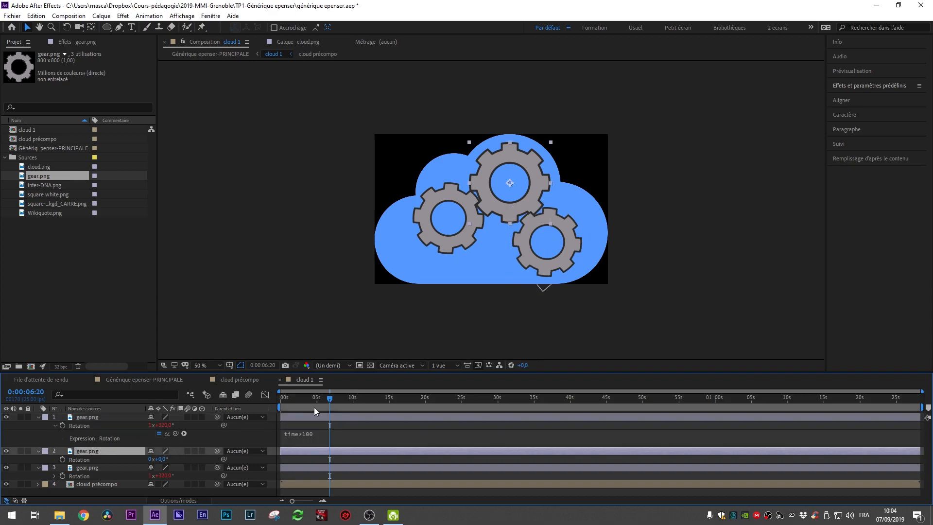
pyautogui.keyDown('alt'); pyautogui.click(62, 459); pyautogui.keyUp('alt')
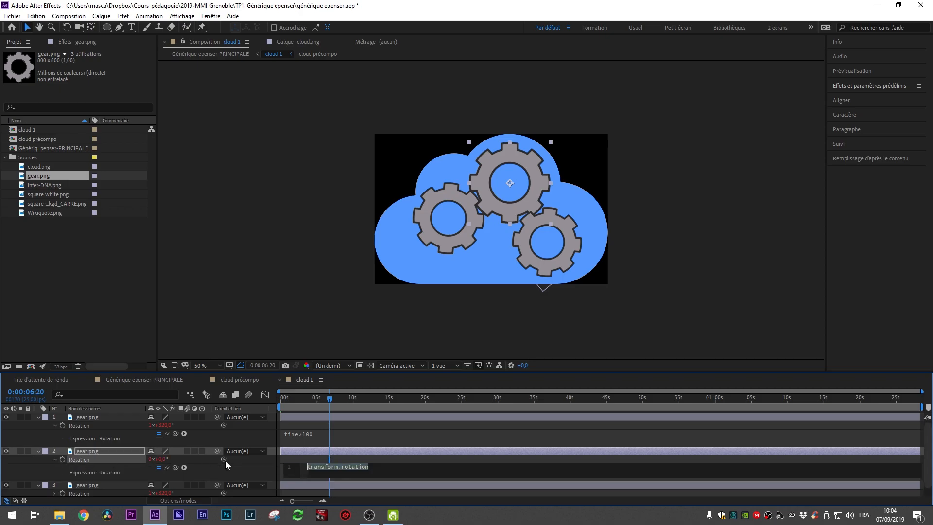
pyautogui.write('time*100')
pyautogui.click(367, 461)
# Step: Preview the spin and change the second gear's rotation expression to time*-100 so it turns the opposite way
pyautogui.press('space')
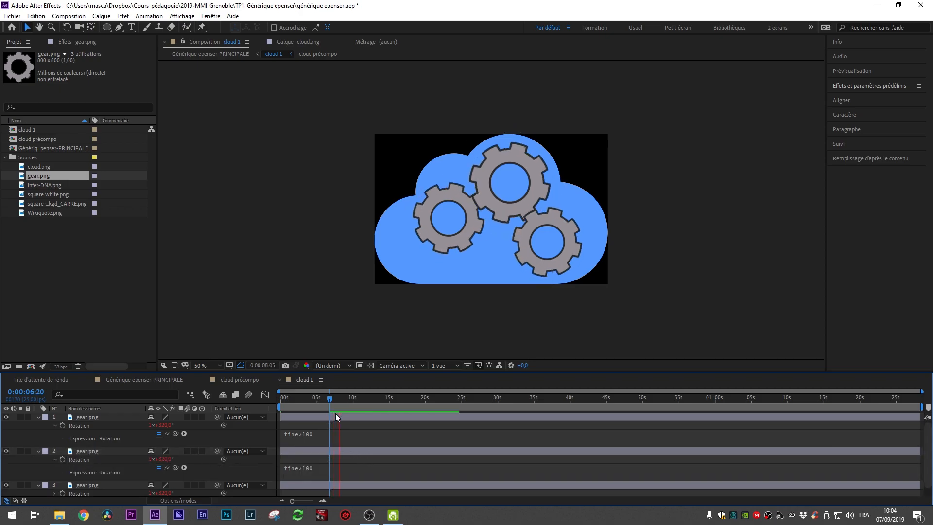
pyautogui.press('space')
pyautogui.click(310, 468)
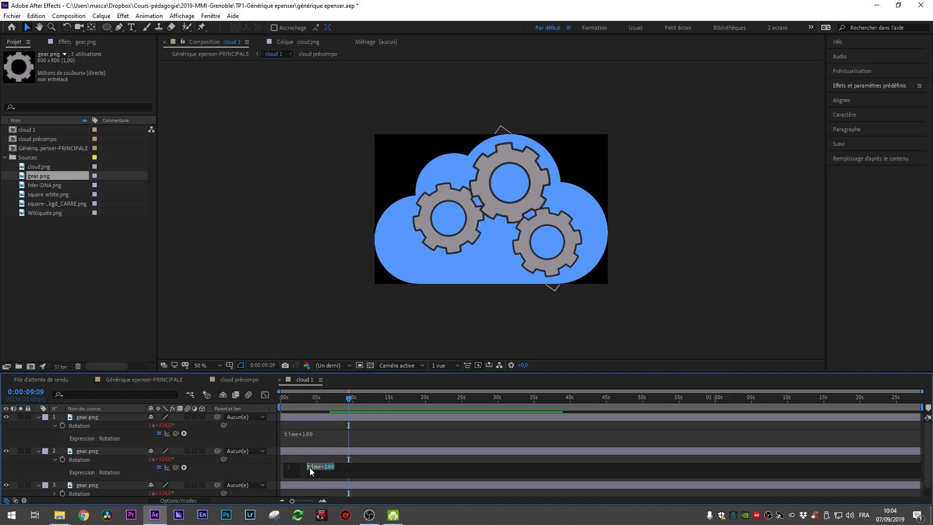
pyautogui.click(338, 486)
pyautogui.press('space')
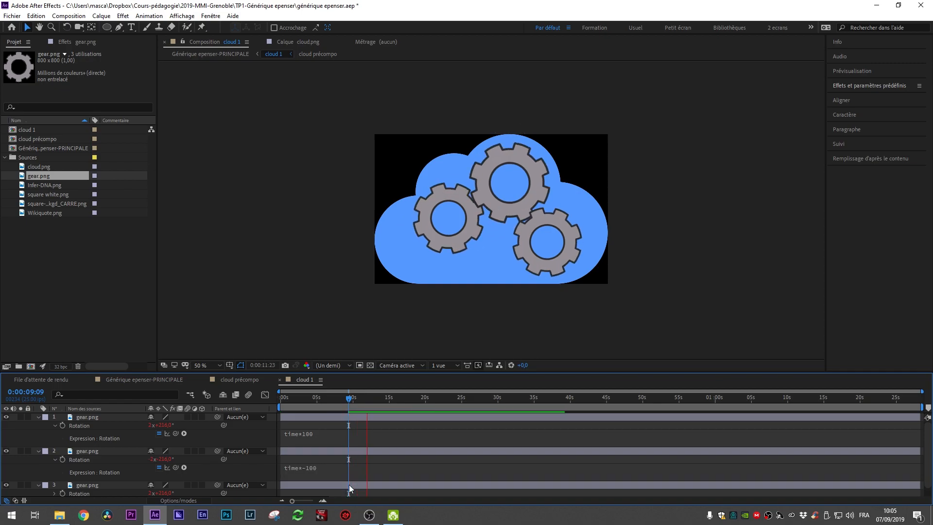
pyautogui.click(374, 420)
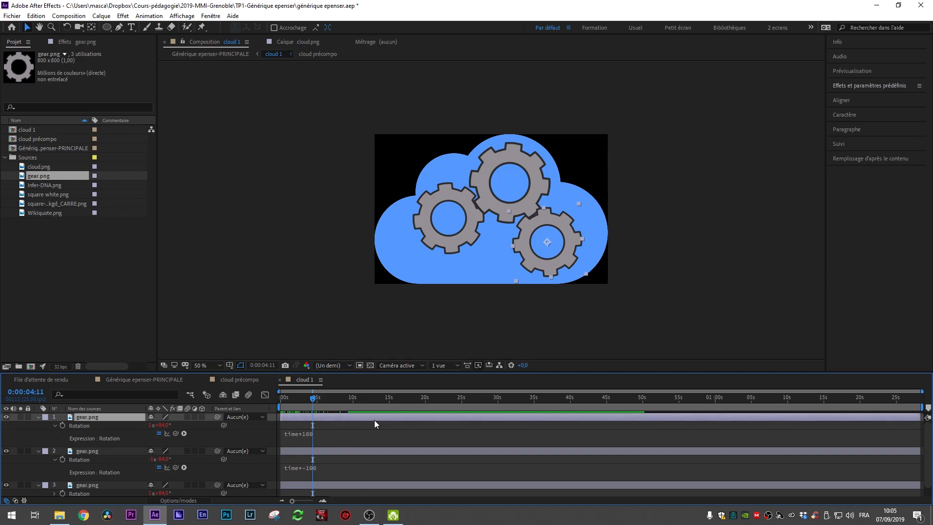
# Step: Apply the Remplir (Fill) effect to the first gear layer and set its colour to black
pyautogui.click(38, 417)
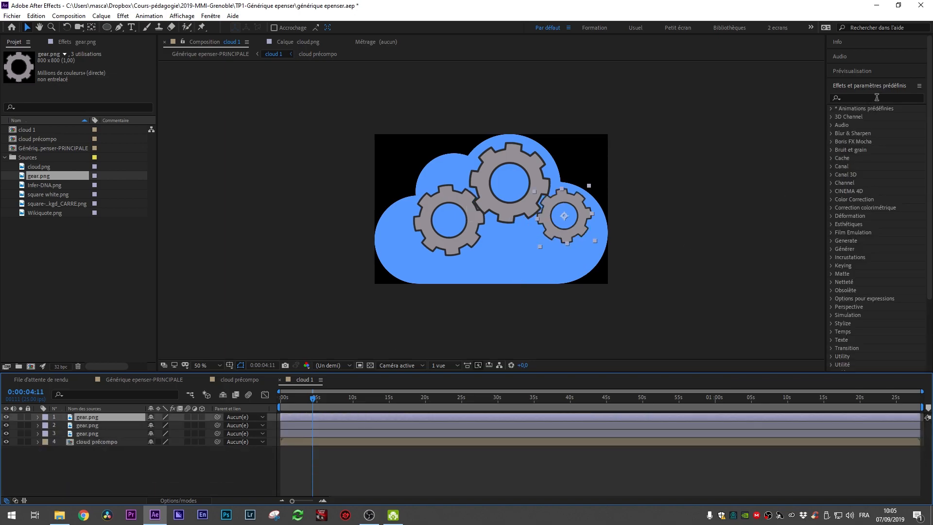
pyautogui.click(877, 98)
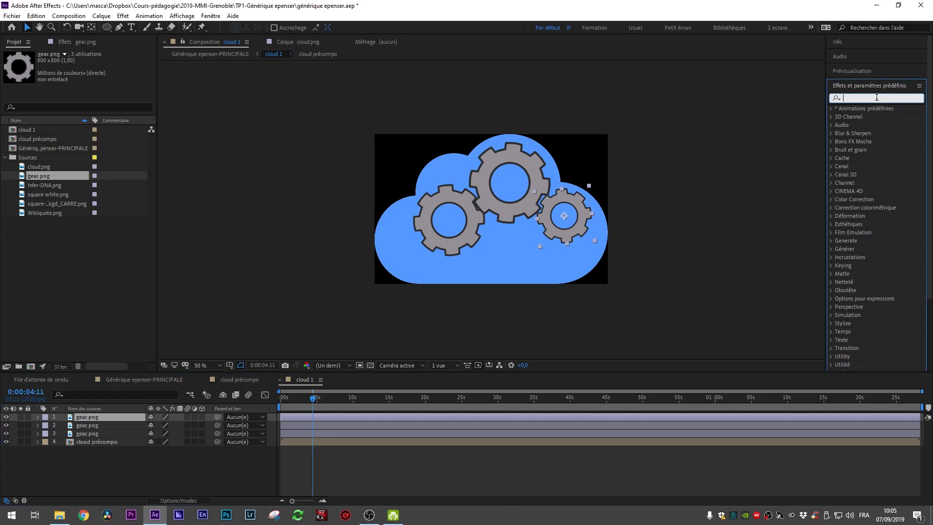
pyautogui.write('remplir')
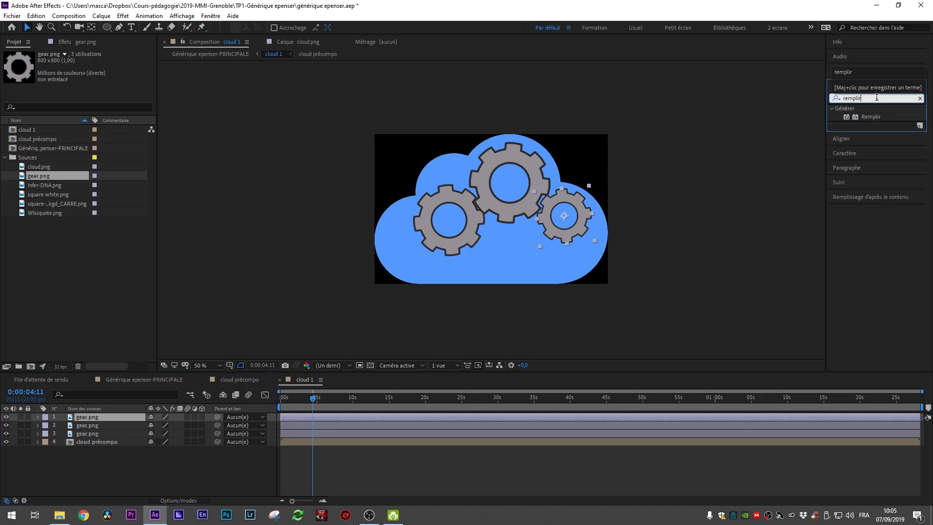
pyautogui.moveTo(873, 116); pyautogui.dragTo(430, 417)
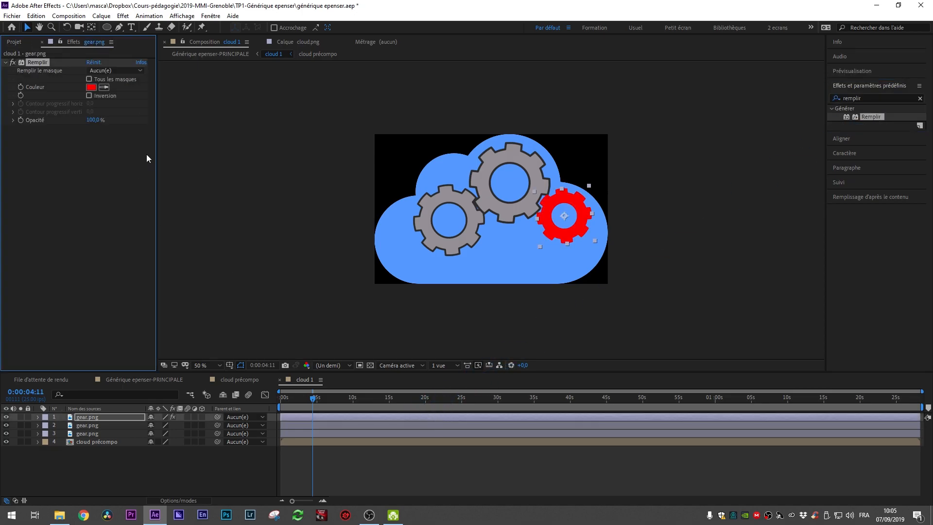
pyautogui.click(91, 87)
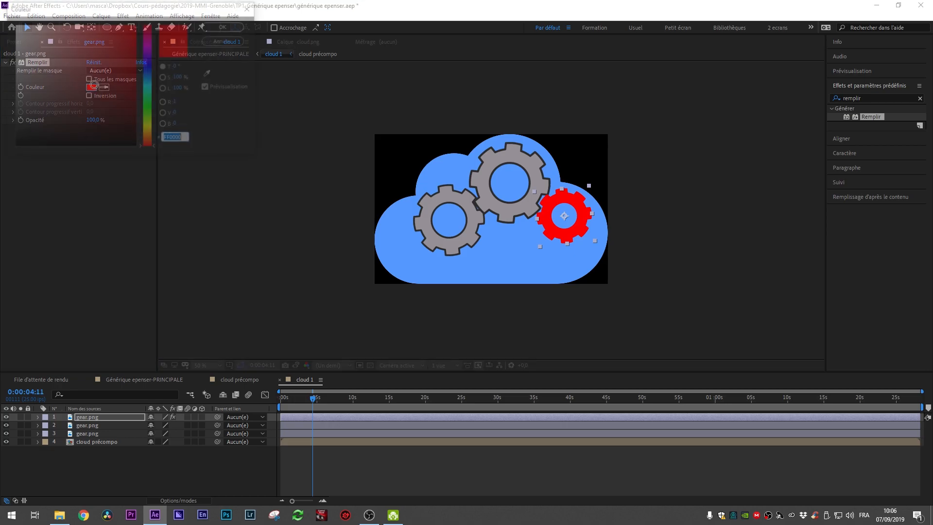
pyautogui.click(92, 112)
pyautogui.moveTo(93, 112); pyautogui.dragTo(97, 148)
pyautogui.click(225, 26)
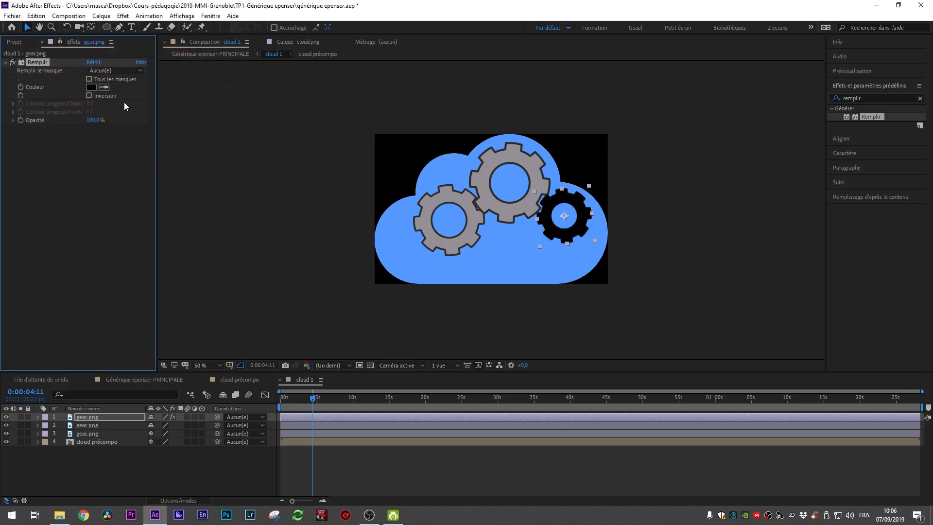
# Step: Apply the Remplir (Fill) effect to the second gear layer
pyautogui.click(93, 426)
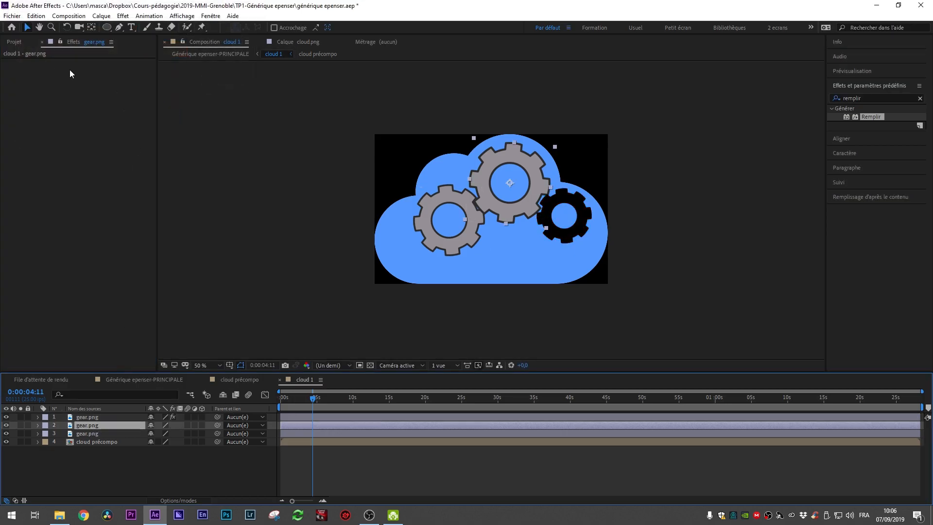
pyautogui.moveTo(871, 117); pyautogui.dragTo(67, 149)
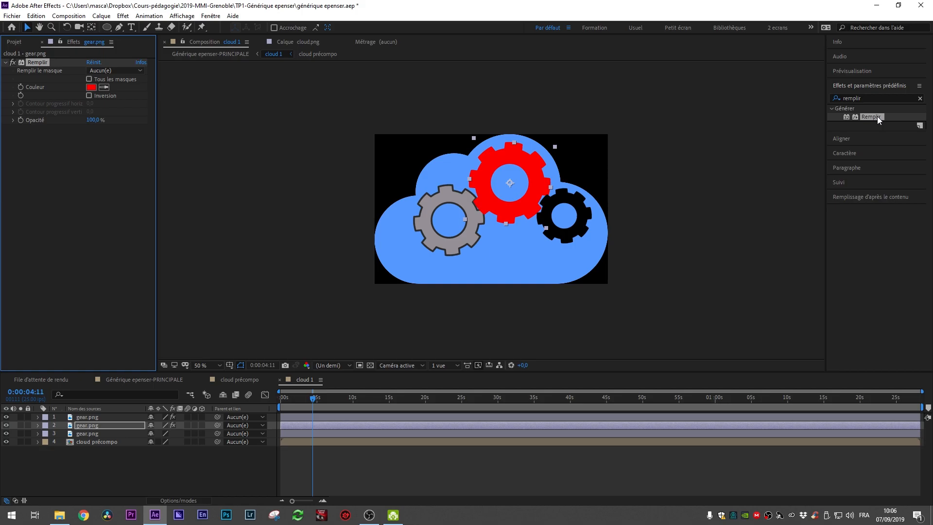
pyautogui.click(126, 423)
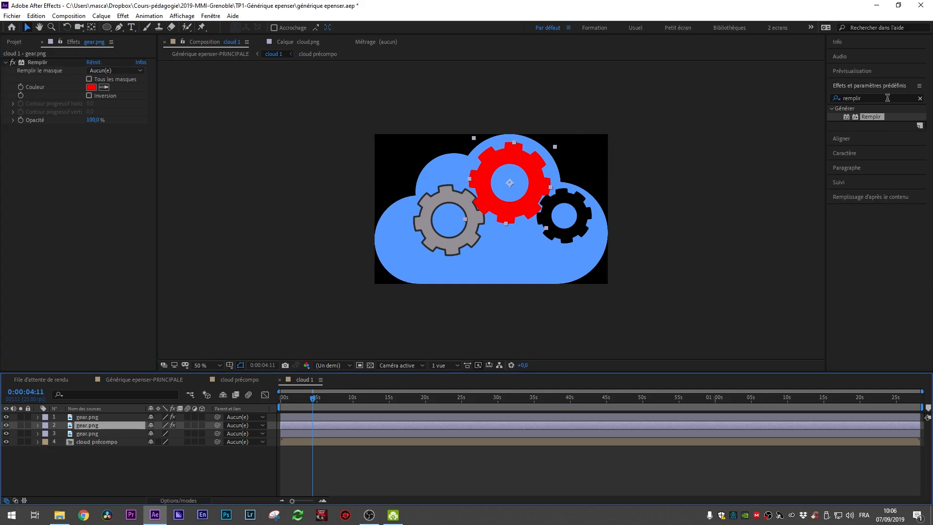
pyautogui.doubleClick(872, 117)
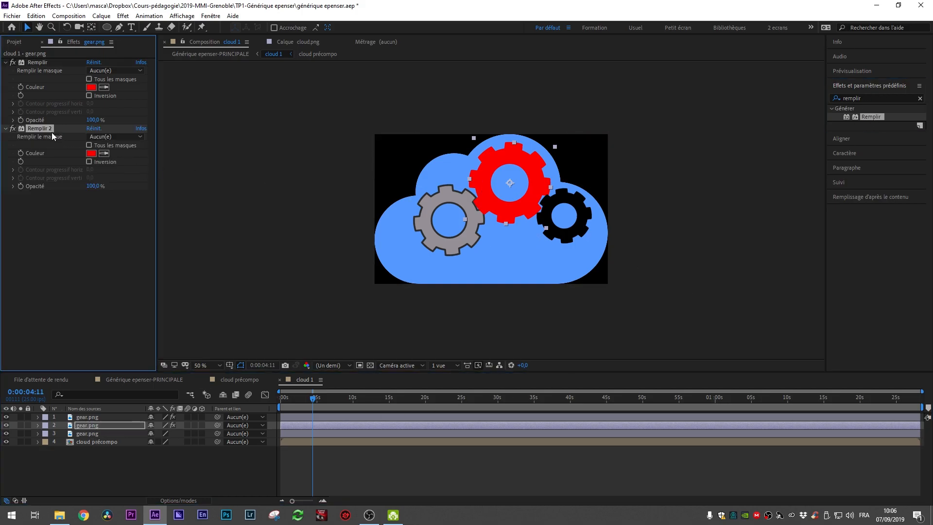
pyautogui.press('Delete')
pyautogui.moveTo(875, 119); pyautogui.dragTo(308, 429)
pyautogui.click(40, 129)
pyautogui.press('Delete')
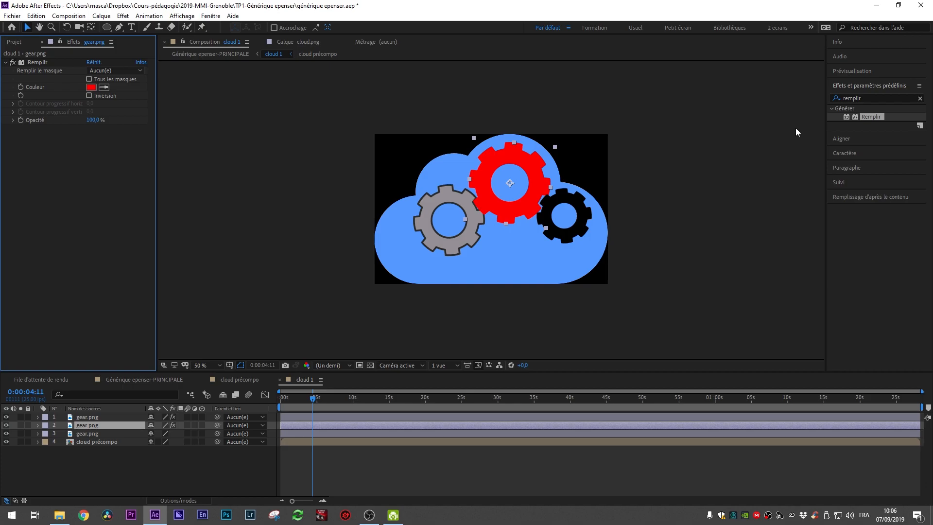
pyautogui.moveTo(871, 117); pyautogui.dragTo(62, 213)
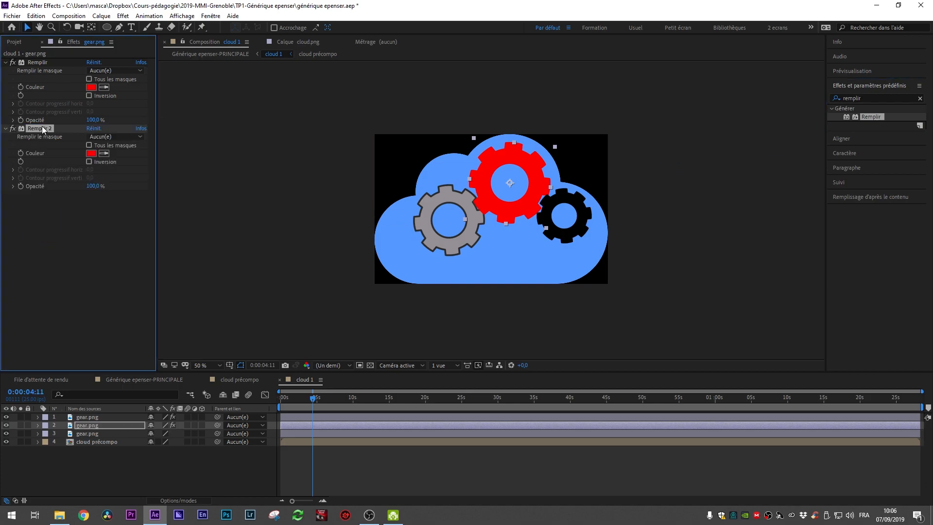
pyautogui.press('Delete')
# Step: Set the second gear's Fill colour to black
pyautogui.click(91, 87)
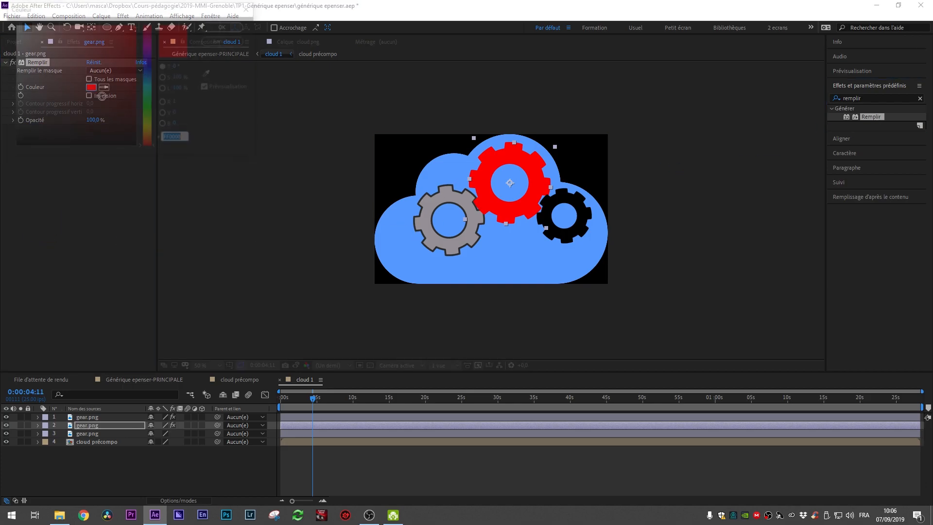
pyautogui.click(233, 27)
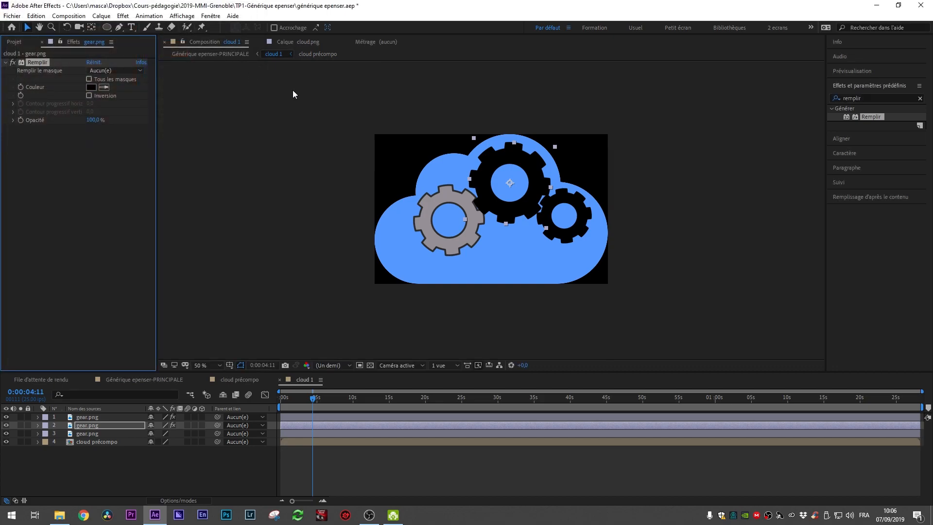
# Step: Apply the Remplir (Fill) effect to the third gear layer and set its colour to 000000
pyautogui.click(331, 416)
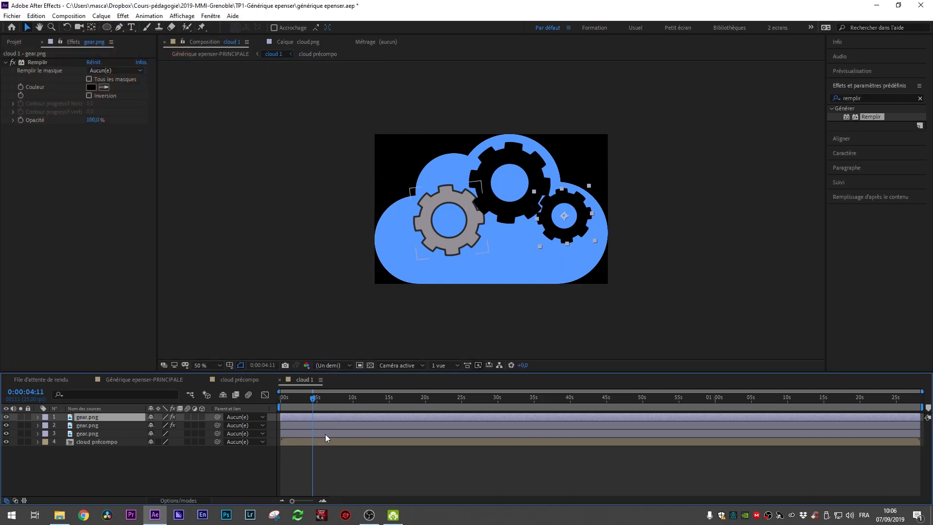
pyautogui.click(326, 434)
pyautogui.doubleClick(871, 116)
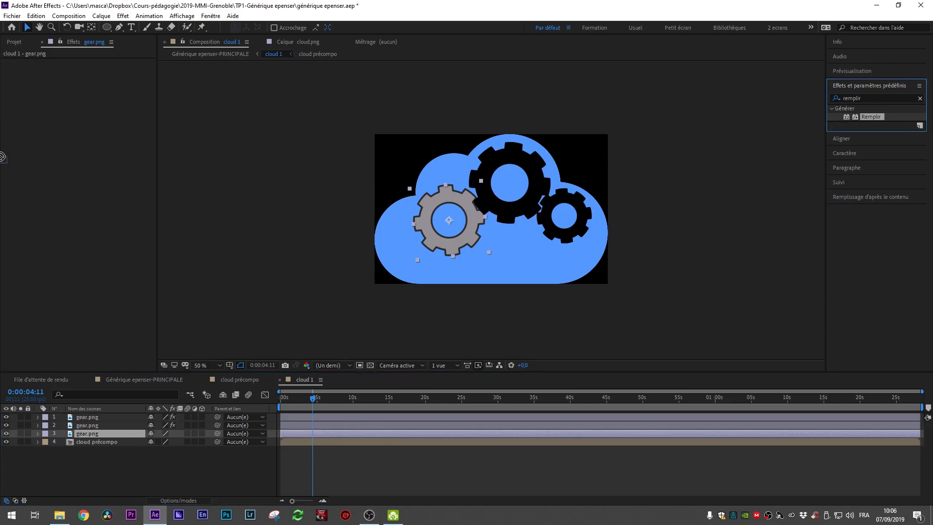
pyautogui.click(89, 88)
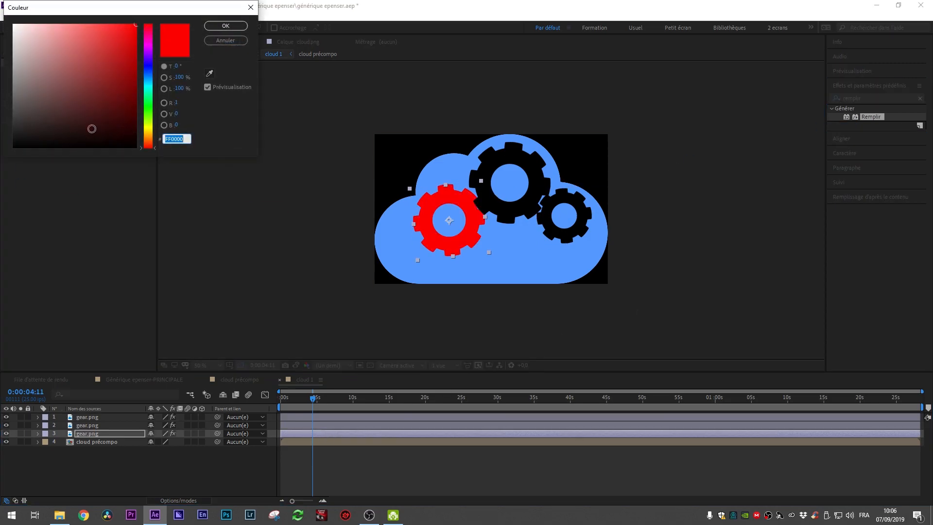
pyautogui.write('000000')
pyautogui.click(224, 27)
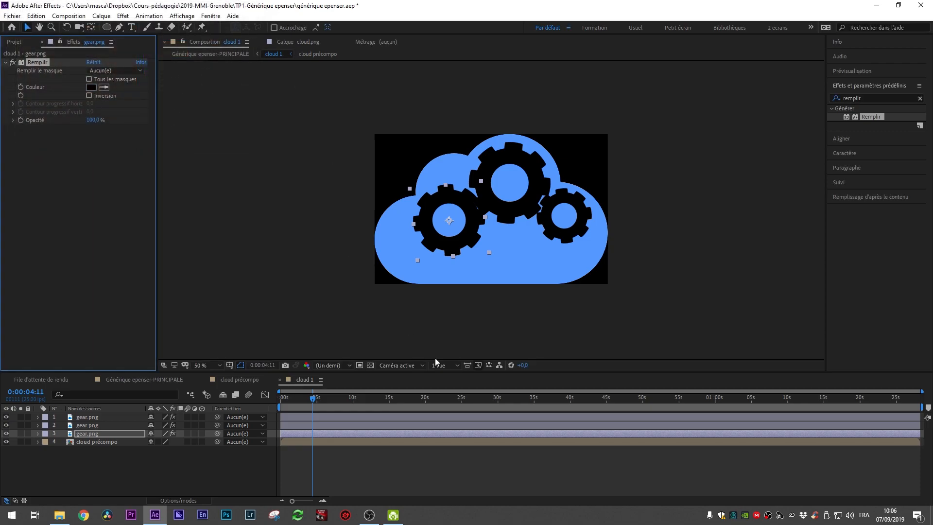
# Step: Apply the Remplir (Fill) effect to the cloud layer in cloud précompo and sample its colour from the orange background image
pyautogui.press('space')
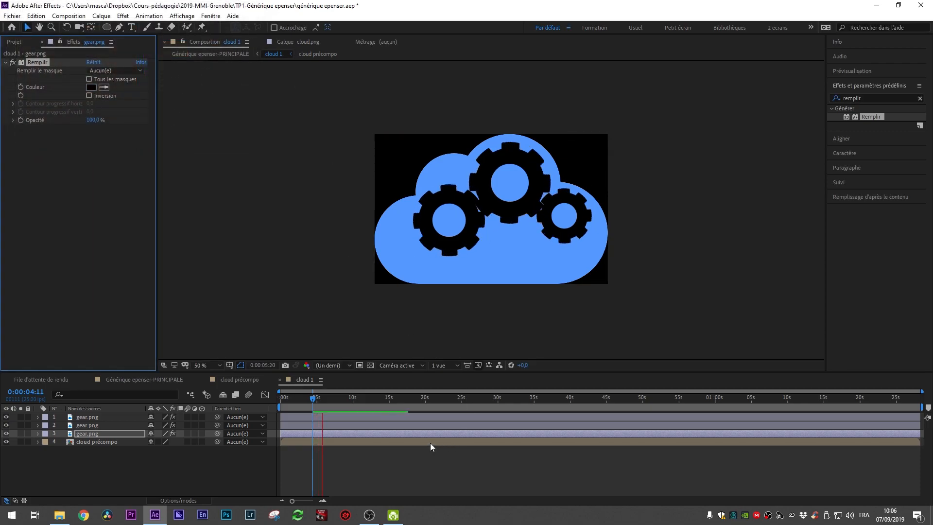
pyautogui.press('space')
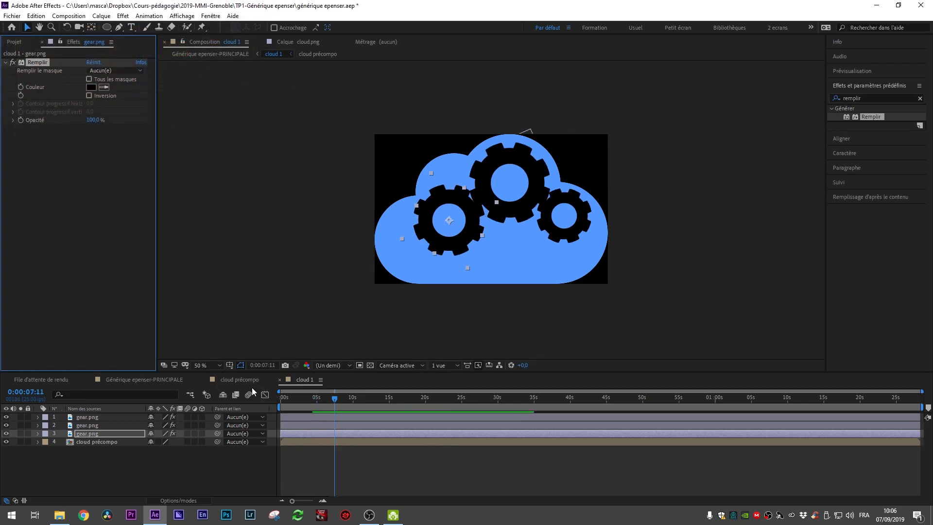
pyautogui.click(240, 380)
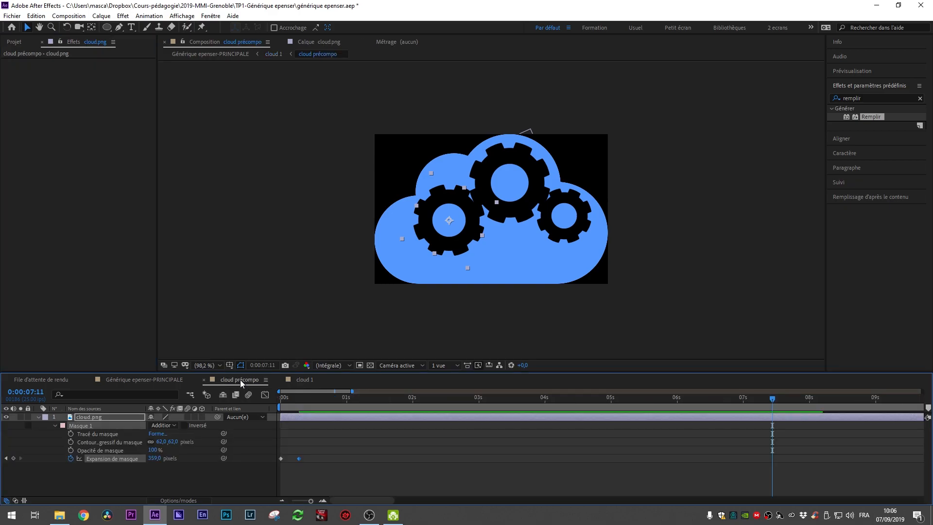
pyautogui.click(351, 417)
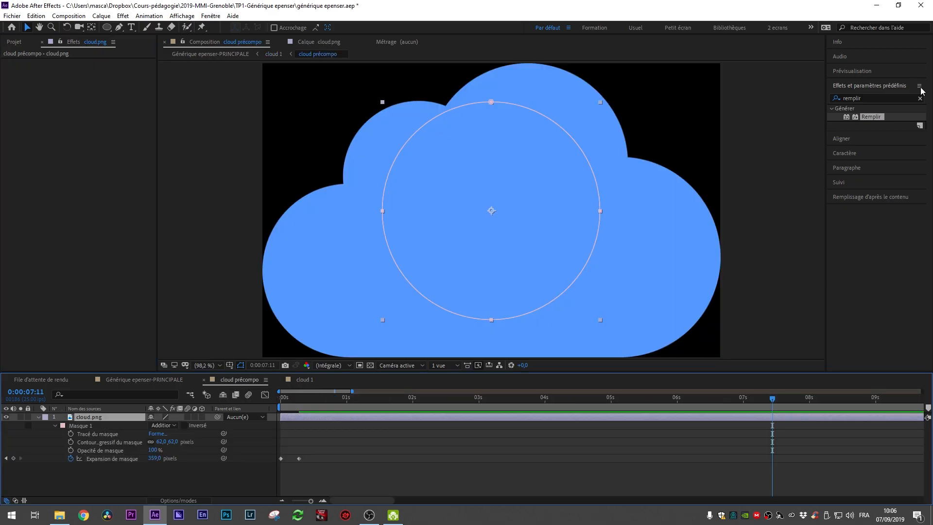
pyautogui.doubleClick(878, 119)
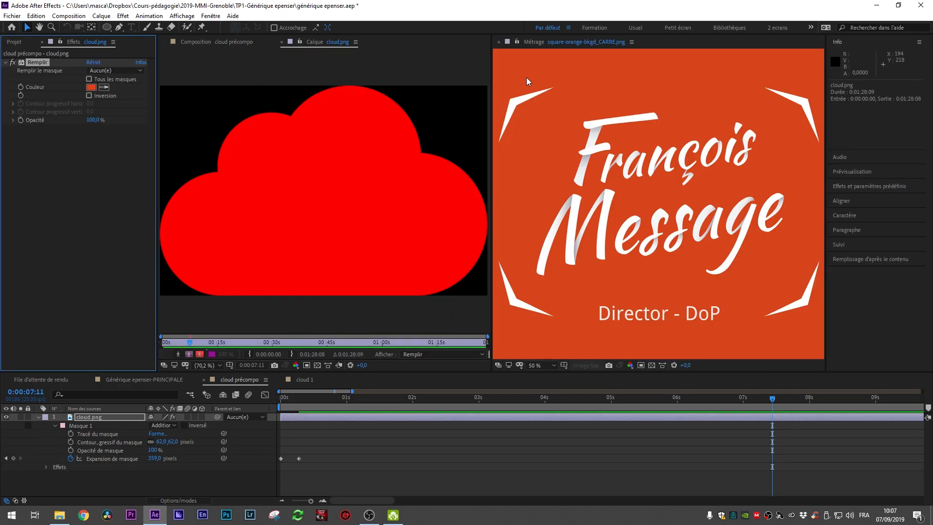
pyautogui.click(526, 78)
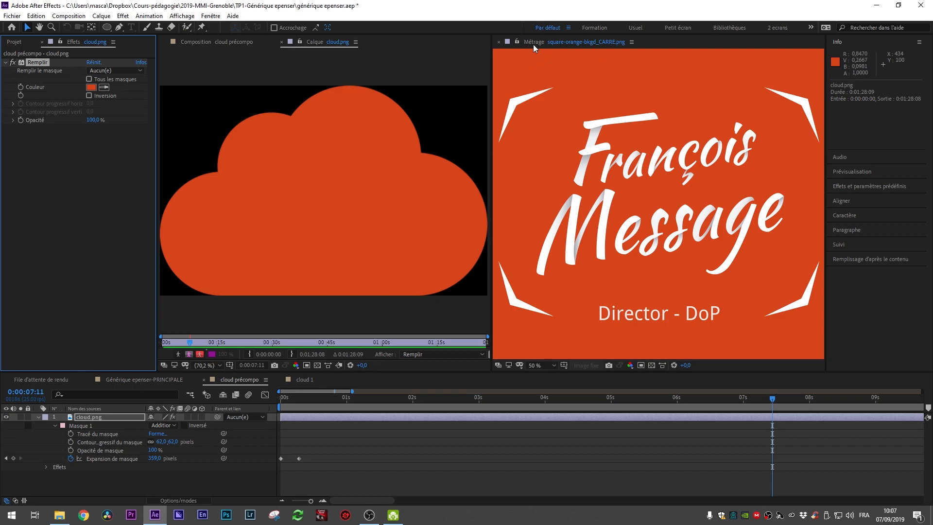
# Step: Dock the footage viewer into the composition panel group and return to the cloud précompo composition view
pyautogui.moveTo(533, 42); pyautogui.dragTo(806, 194)
pyautogui.moveTo(542, 45); pyautogui.dragTo(399, 45)
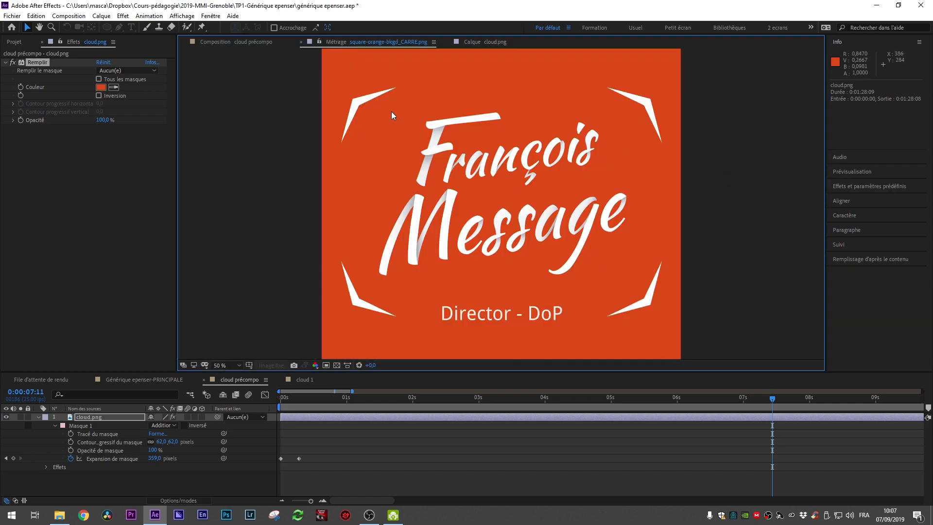
pyautogui.click(265, 42)
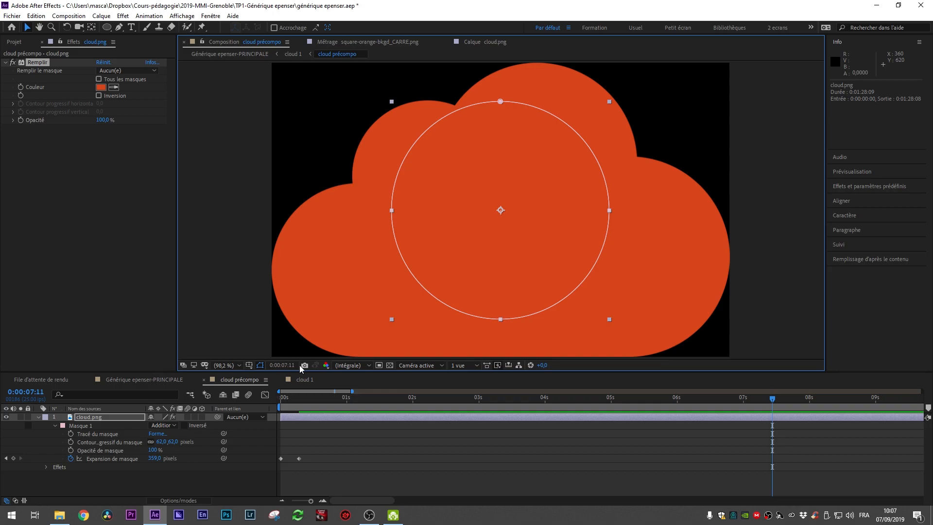
# Step: In cloud 1, set the third gear's Fill colour to white (FFFFFF)
pyautogui.click(302, 380)
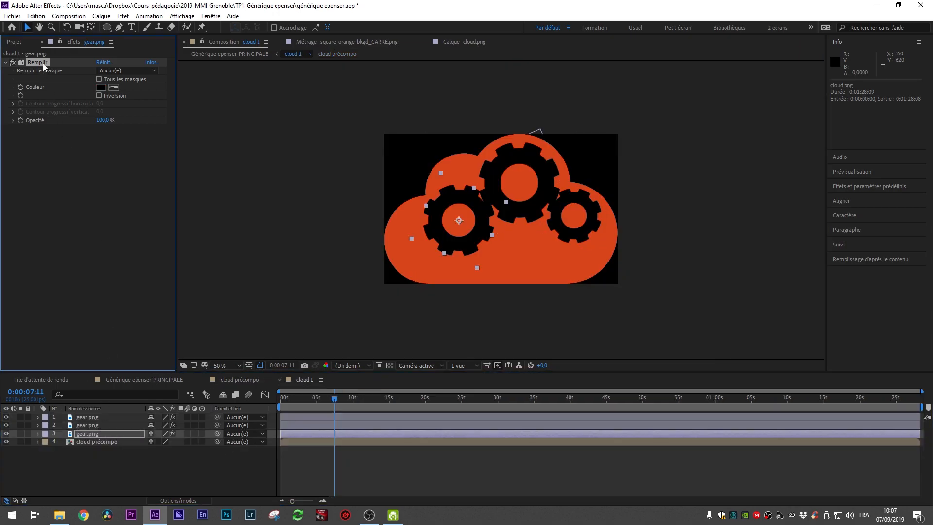
pyautogui.click(101, 88)
pyautogui.moveTo(14, 26); pyautogui.dragTo(16, 14)
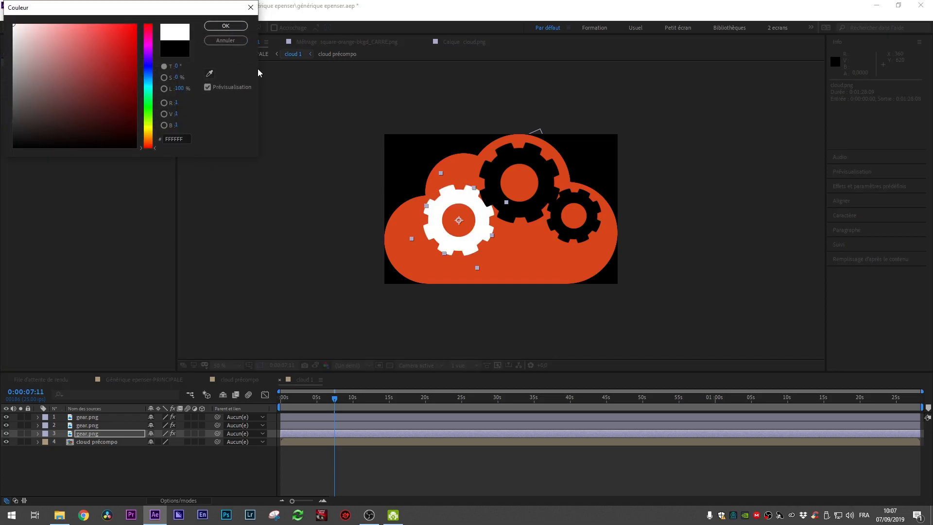
pyautogui.click(225, 25)
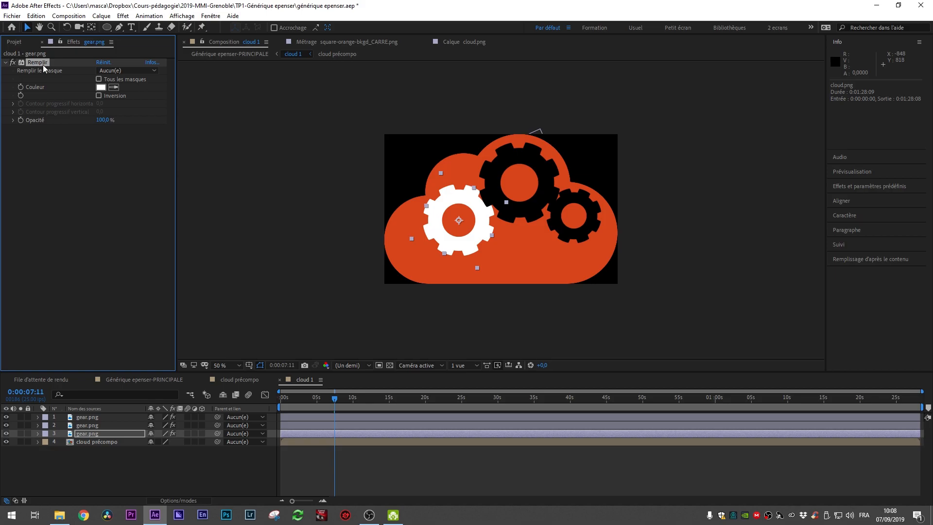
# Step: Paste the Fill effect onto the other two gear layers and move the time indicator back to the start
pyautogui.click(88, 417)
pyautogui.keyDown('shift'); pyautogui.click(87, 425); pyautogui.keyUp('shift')
pyautogui.hotkey('ctrl', 'v')
pyautogui.moveTo(335, 399); pyautogui.dragTo(272, 409)
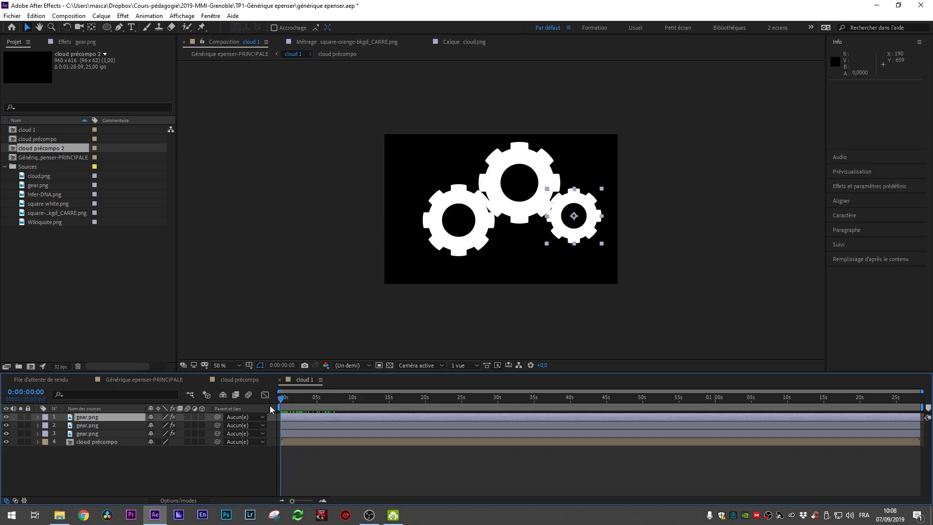
# Step: Reveal the Scale and Opacity properties of all three gear layers
pyautogui.click(104, 454)
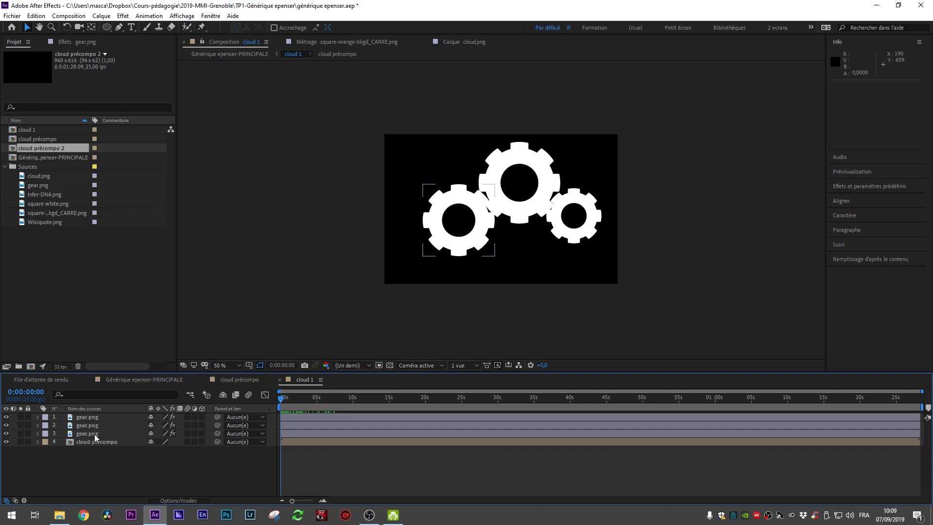
pyautogui.click(96, 437)
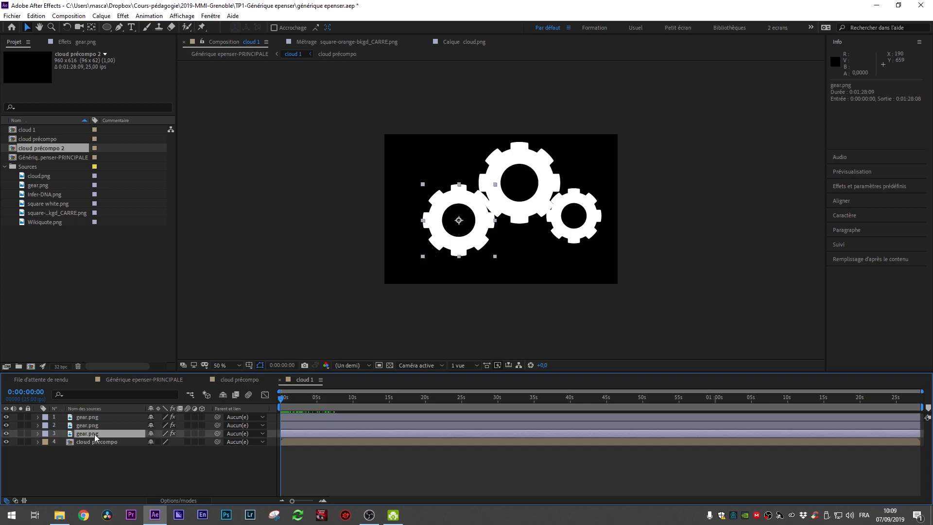
pyautogui.press('s')
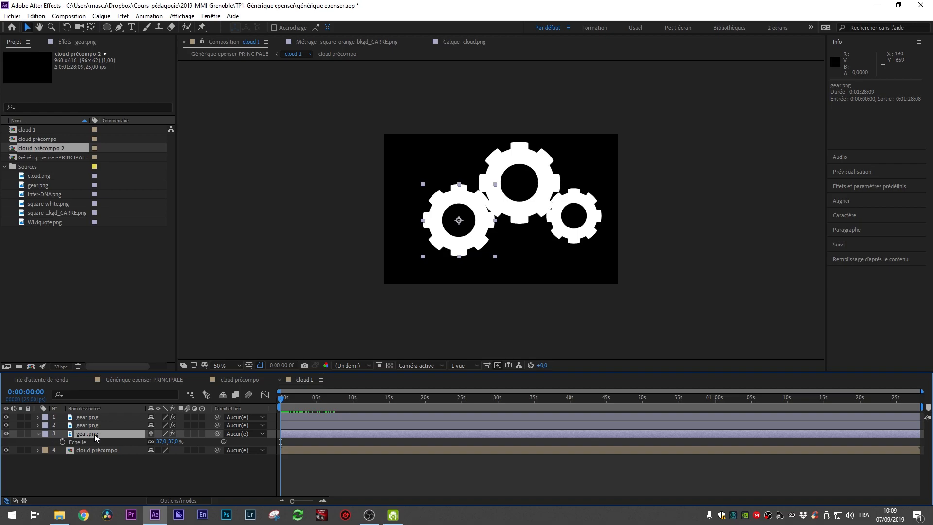
pyautogui.hotkey('shift', 't')
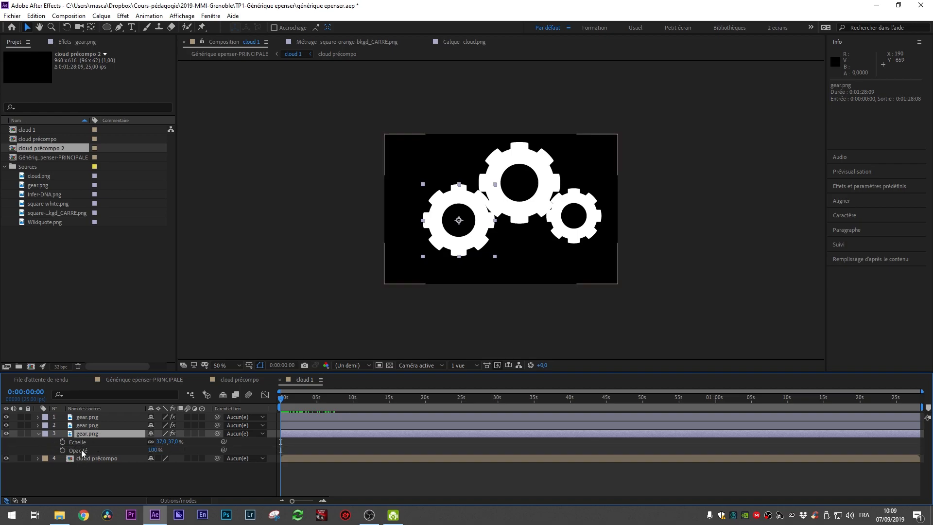
pyautogui.click(87, 426)
pyautogui.keyDown('shift'); pyautogui.click(93, 418); pyautogui.keyUp('shift')
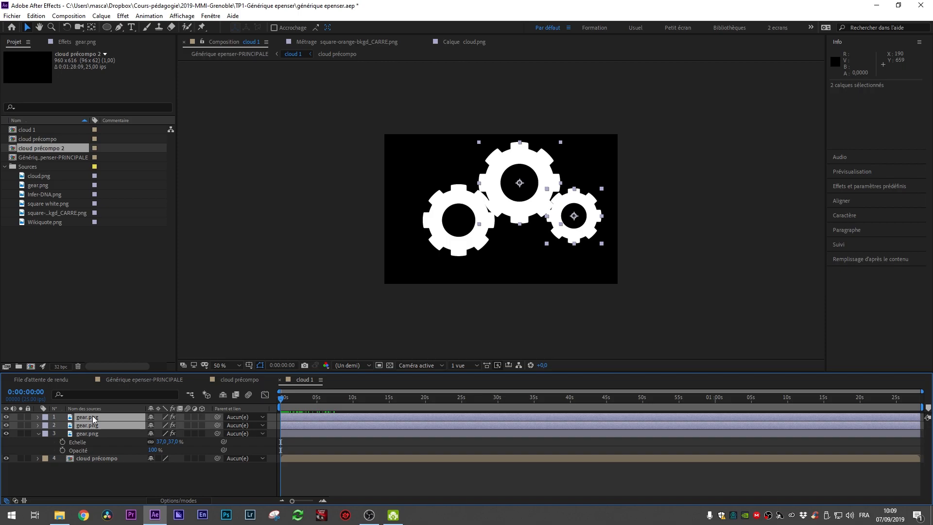
pyautogui.press('s')
pyautogui.hotkey('shift', 't')
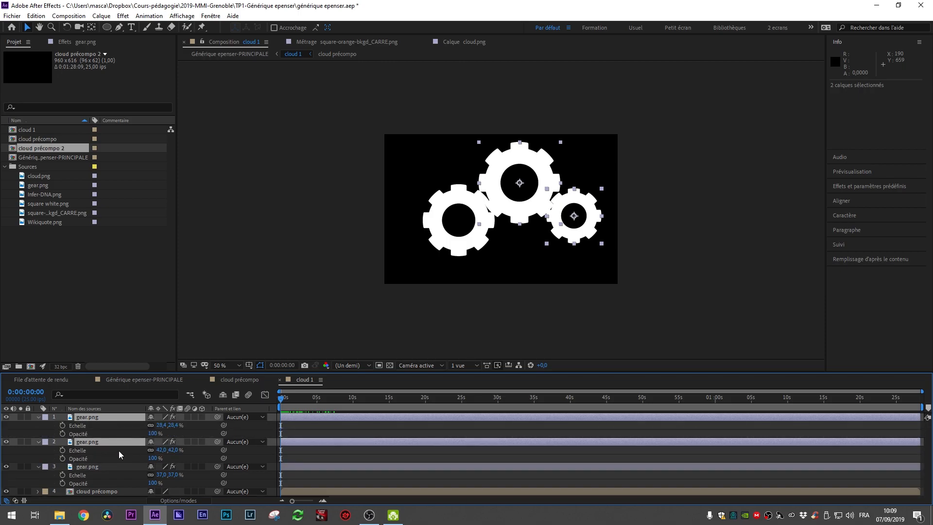
# Step: Preview the start, then set Scale and Opacity keyframes on all three gear layers at 0:00:00:04
pyautogui.click(121, 434)
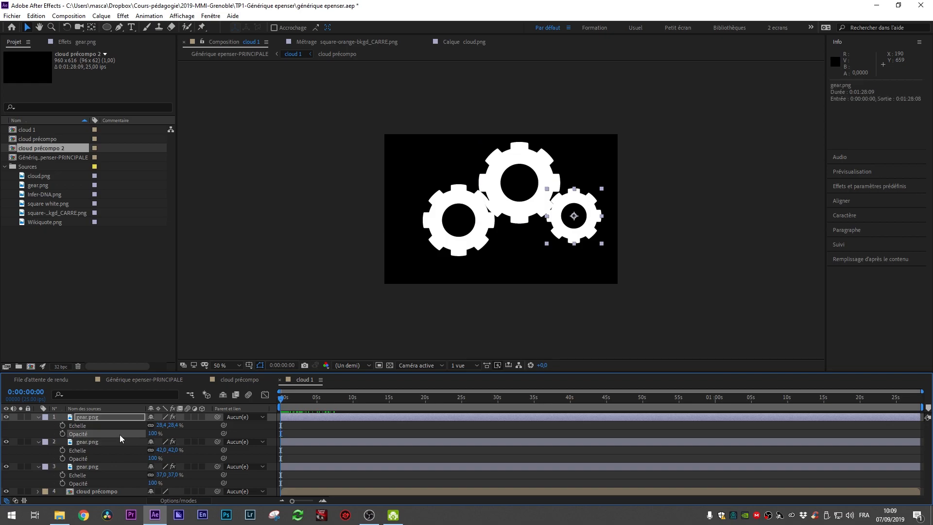
pyautogui.click(105, 492)
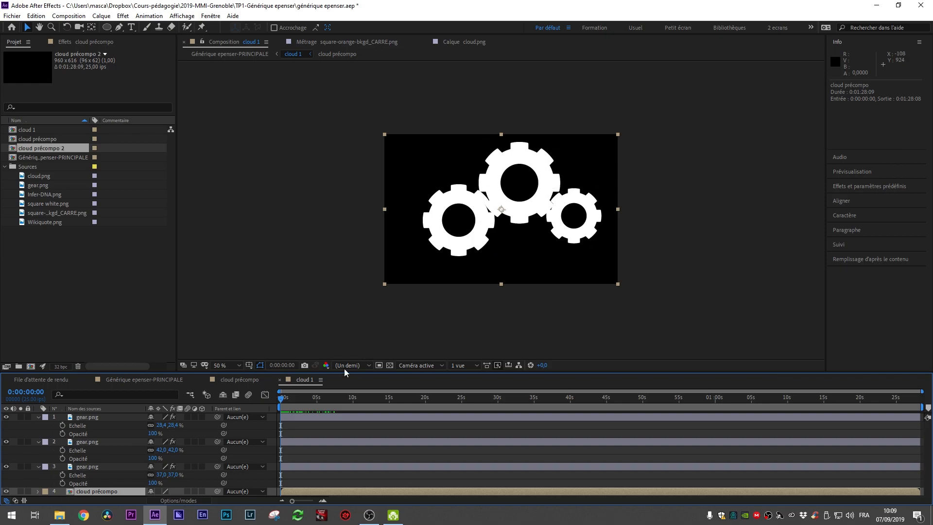
pyautogui.moveTo(281, 400); pyautogui.dragTo(280, 405)
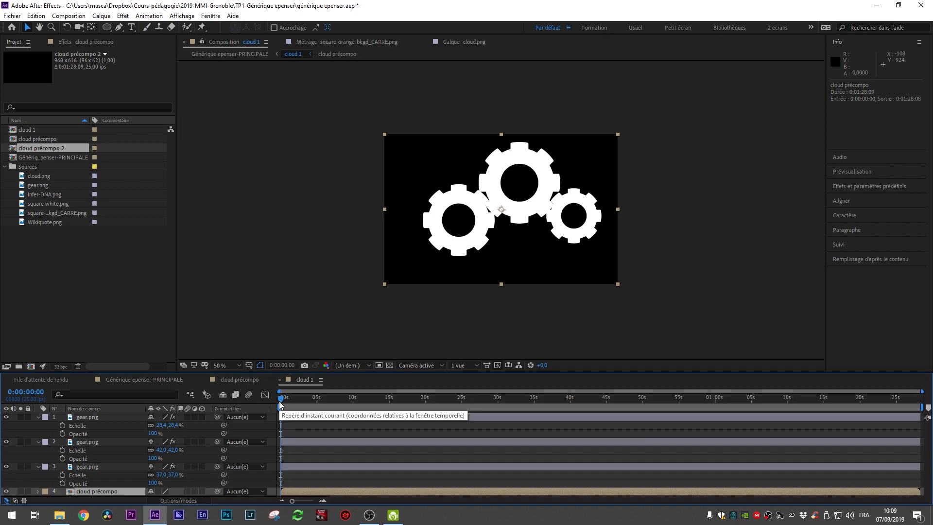
pyautogui.press('space')
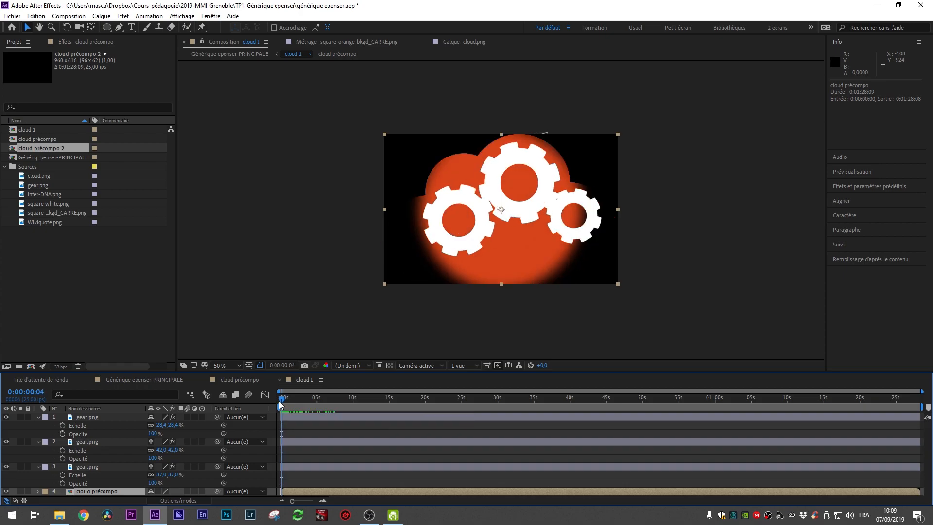
pyautogui.click(63, 426)
pyautogui.click(62, 434)
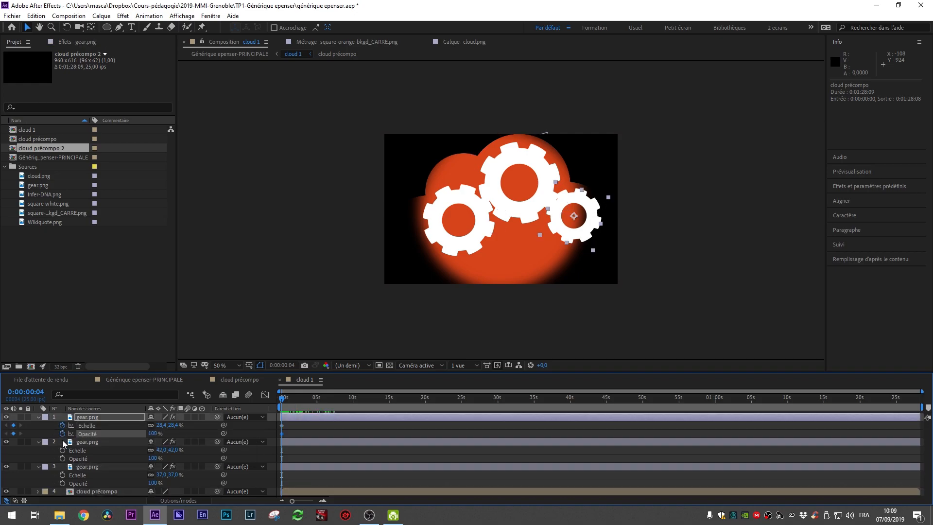
pyautogui.click(63, 451)
pyautogui.click(63, 459)
pyautogui.click(63, 476)
pyautogui.click(63, 483)
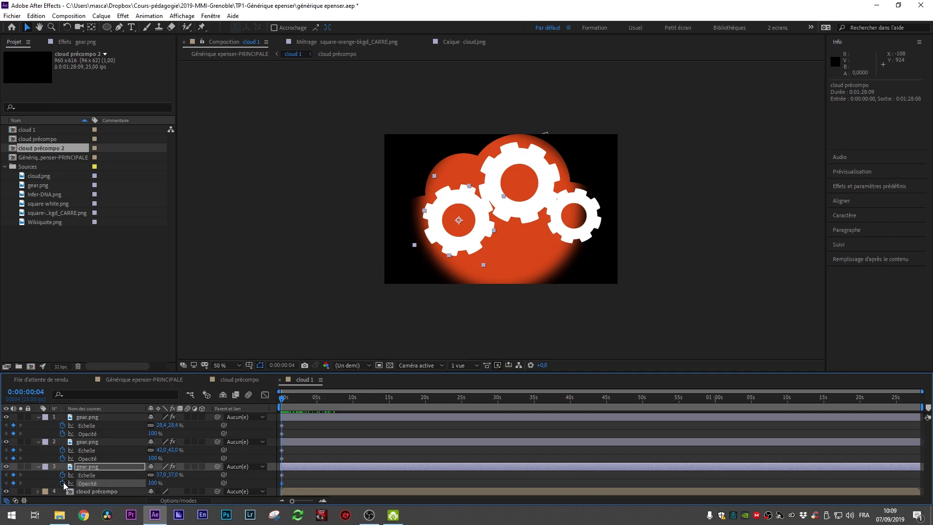
# Step: Zoom into the timeline and move the top gear's Scale keyframe to 0:00:00:10
pyautogui.click(112, 426)
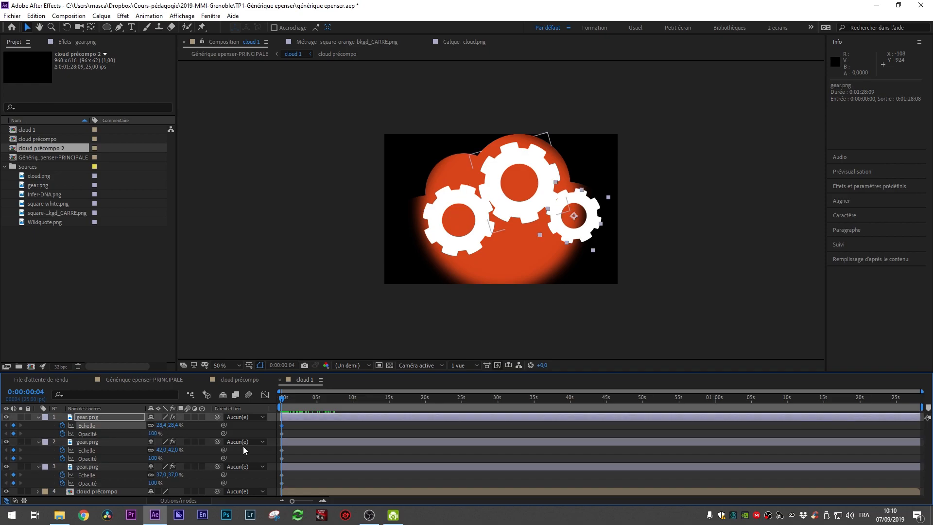
pyautogui.scroll(5, 368, 401)
pyautogui.moveTo(316, 391); pyautogui.dragTo(221, 396)
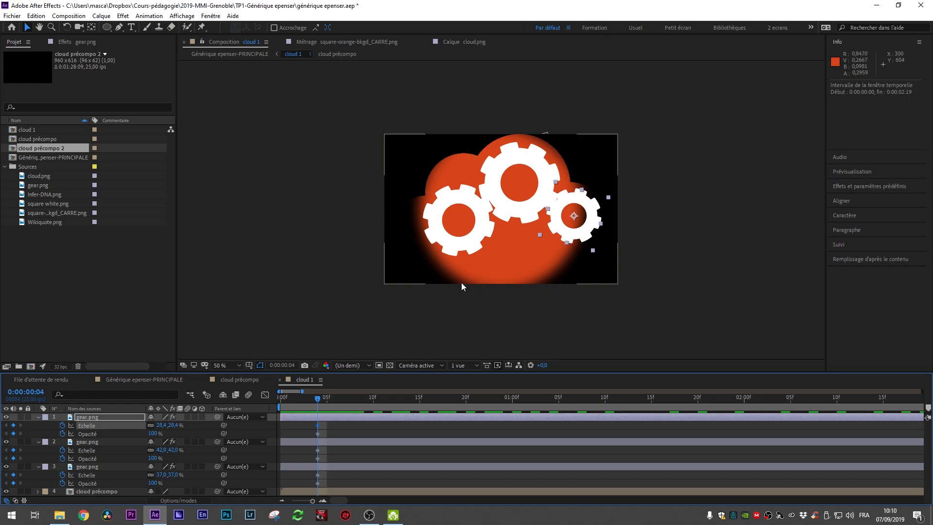
pyautogui.moveTo(319, 429); pyautogui.dragTo(375, 435)
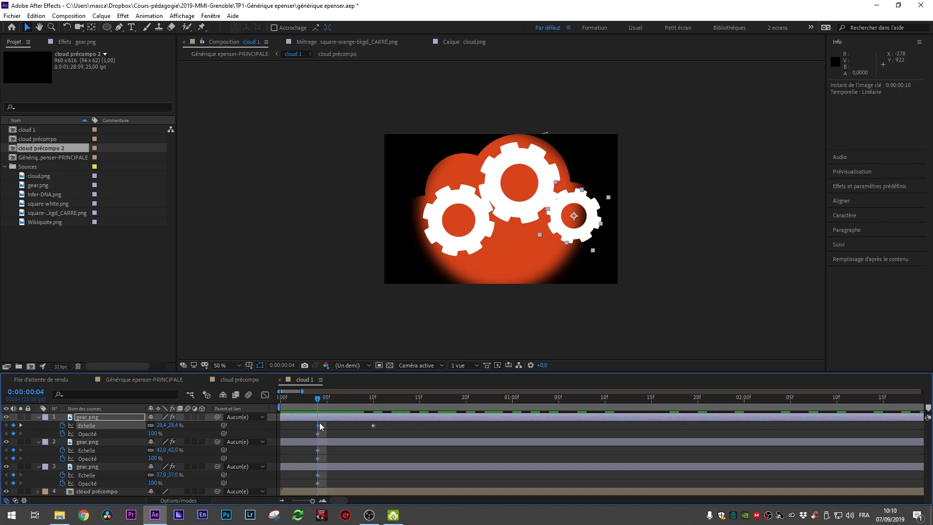
# Step: Set the top gear's Scale to 0% at 0:00:00:04
pyautogui.moveTo(175, 429); pyautogui.dragTo(169, 428)
pyautogui.click(169, 428)
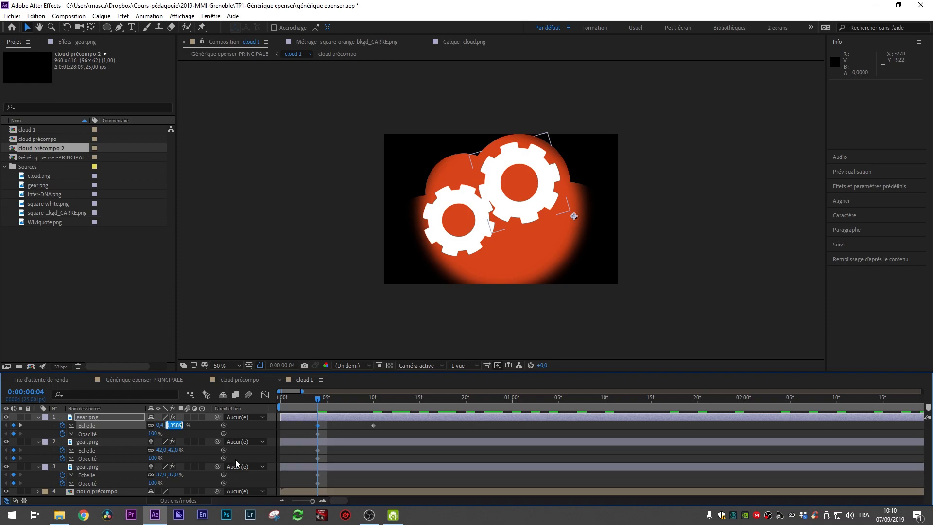
pyautogui.write('0')
pyautogui.press('Return')
# Step: Remove the Opacity keyframes from all three gear layers
pyautogui.click(425, 432)
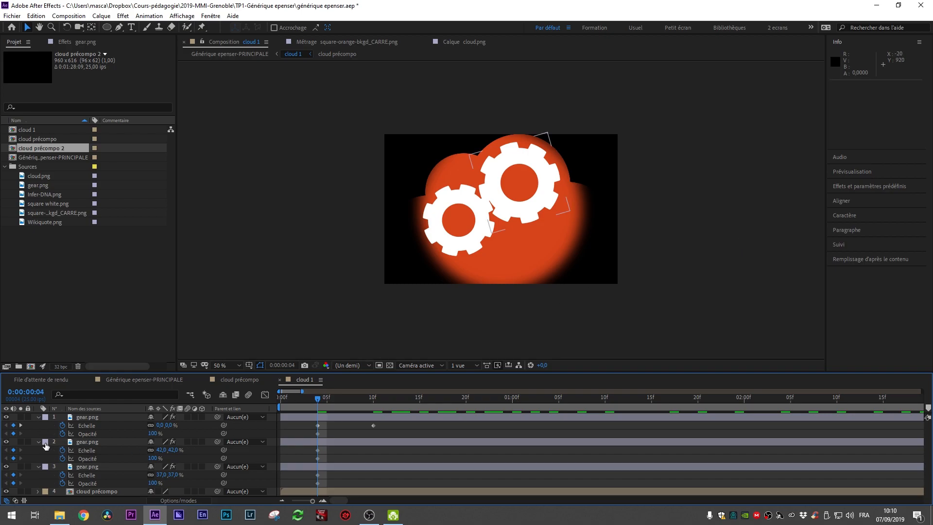
pyautogui.click(62, 434)
pyautogui.click(62, 459)
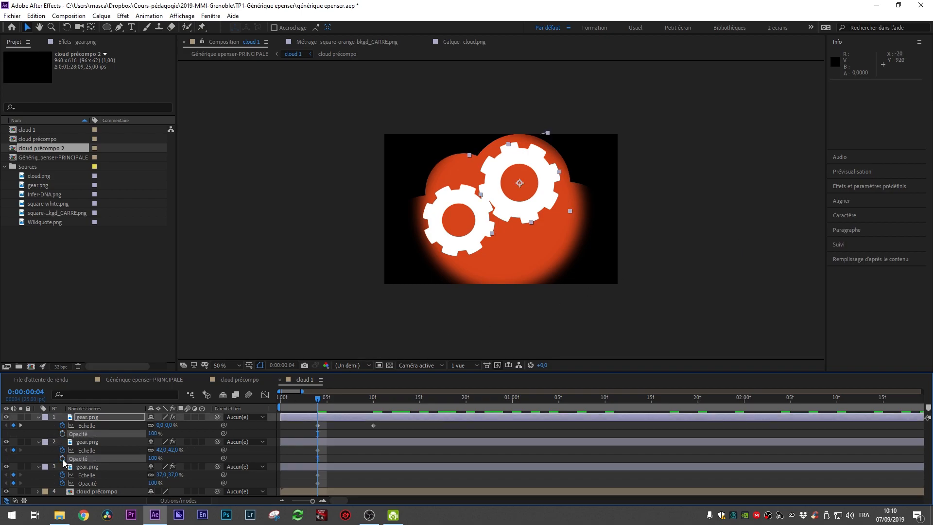
pyautogui.click(62, 484)
pyautogui.click(73, 483)
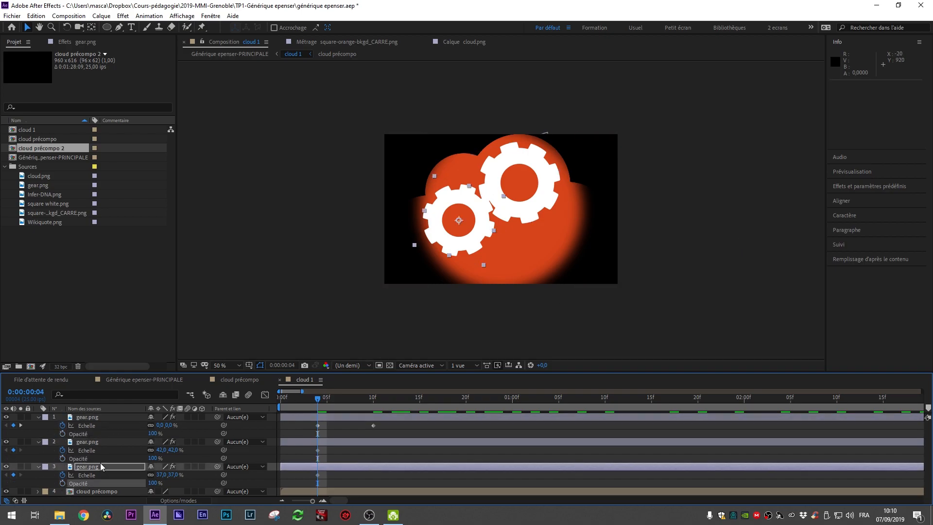
# Step: Move the middle gear's Scale keyframe to 0:00:00:10 and set its Scale at 0:00:00:04 to 0%
pyautogui.click(89, 426)
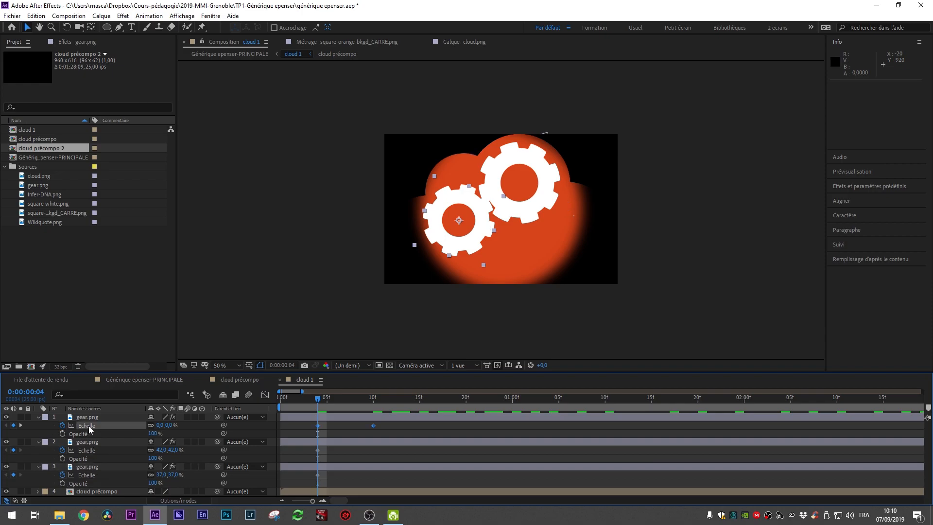
pyautogui.click(97, 451)
pyautogui.moveTo(319, 450); pyautogui.dragTo(375, 450)
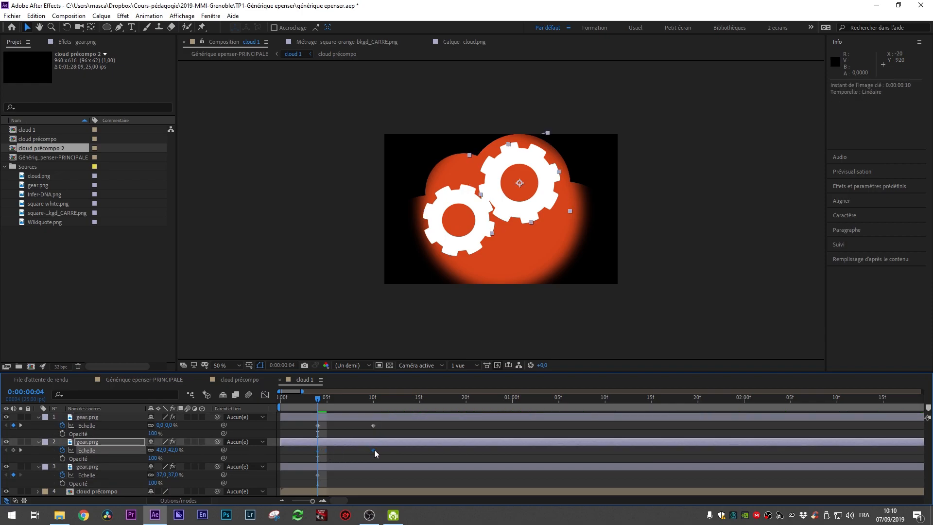
pyautogui.click(99, 452)
pyautogui.click(175, 450)
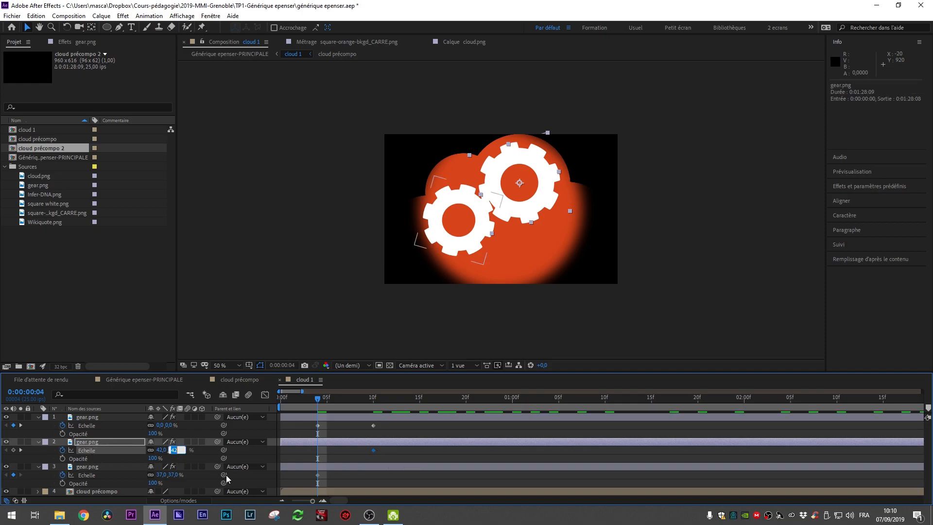
pyautogui.write('0')
pyautogui.press('Return')
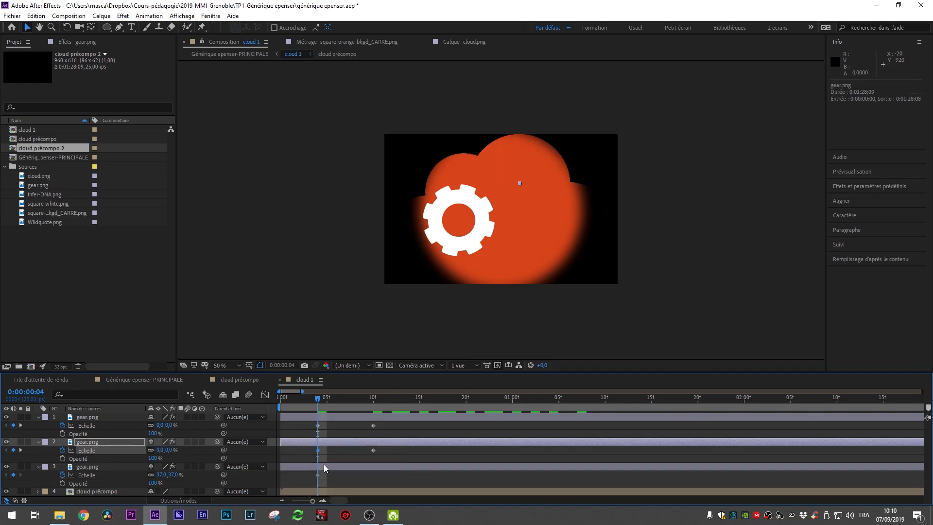
# Step: Move the bottom gear's Scale keyframe to 0:00:00:10 and set its Scale at 0:00:00:04 to 0%
pyautogui.moveTo(318, 475); pyautogui.dragTo(373, 475)
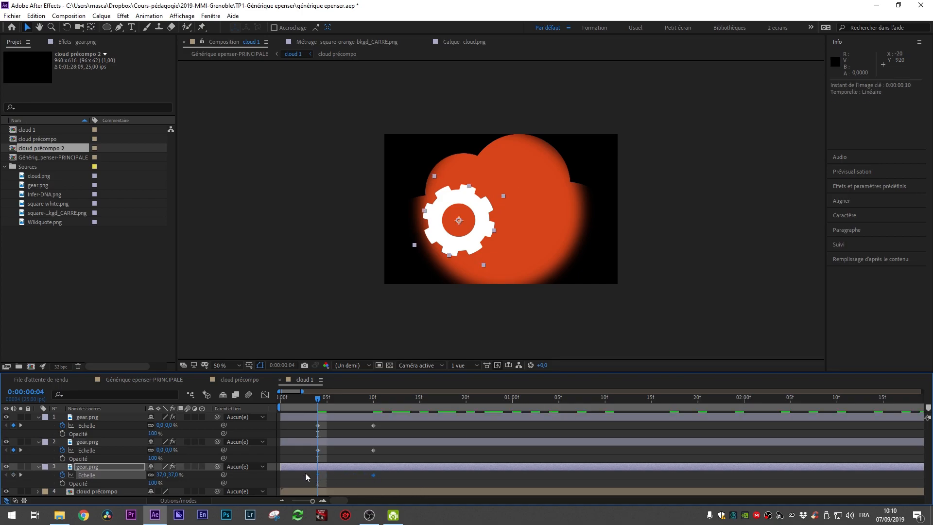
pyautogui.click(172, 474)
pyautogui.write('0')
pyautogui.press('Return')
# Step: Preview the gears' scale animation from the start
pyautogui.press('space')
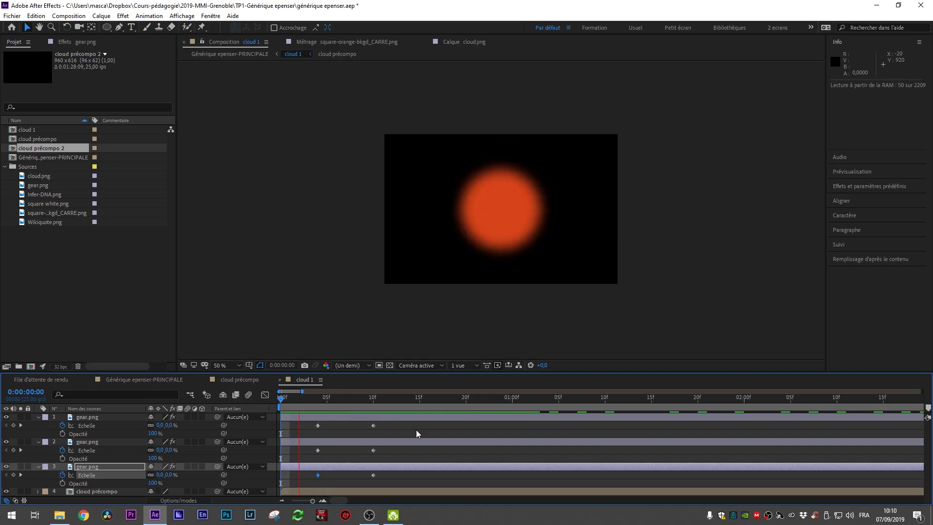
pyautogui.moveTo(367, 400); pyautogui.dragTo(284, 416)
pyautogui.press('space')
pyautogui.moveTo(332, 395); pyautogui.dragTo(522, 457)
pyautogui.press('Home')
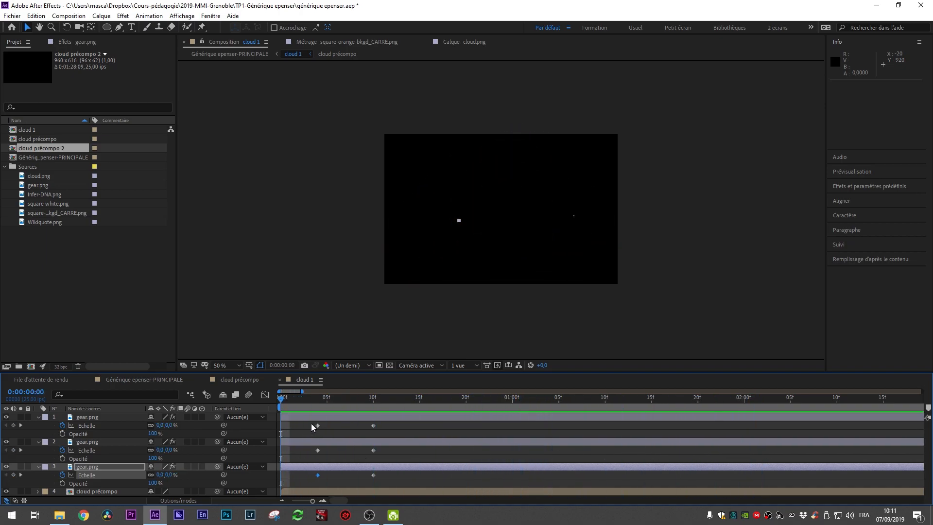
# Step: Apply Easy Ease (Lissage de vitesse) to all the gears' Scale keyframes
pyautogui.moveTo(304, 421); pyautogui.dragTo(410, 497)
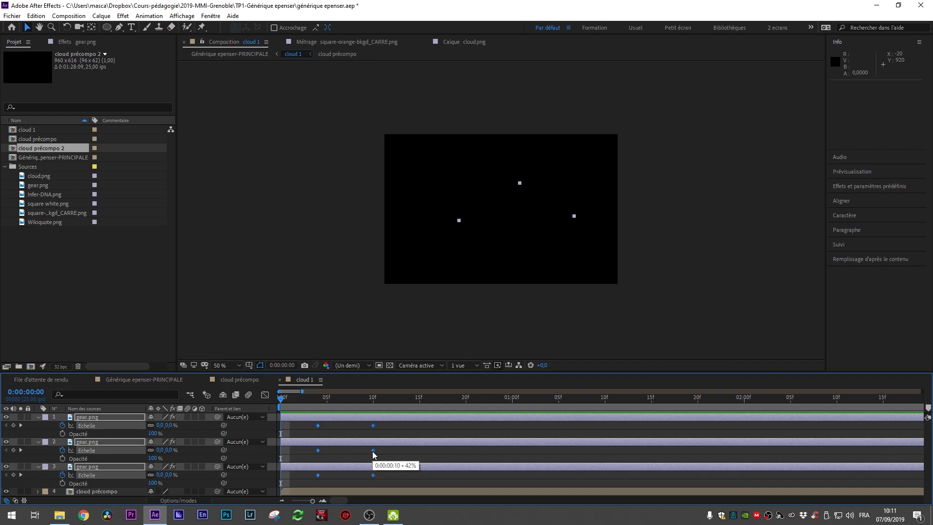
pyautogui.rightClick(373, 451)
pyautogui.moveTo(412, 445)
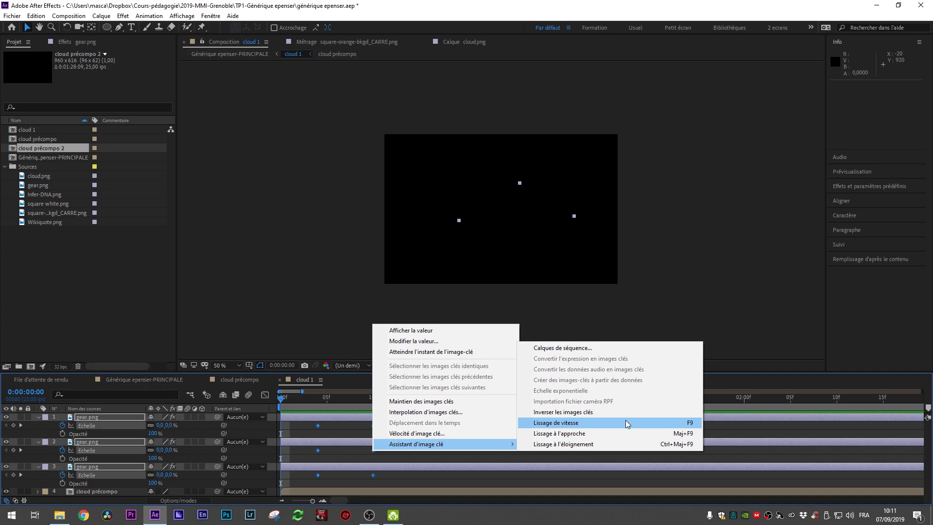
pyautogui.click(626, 422)
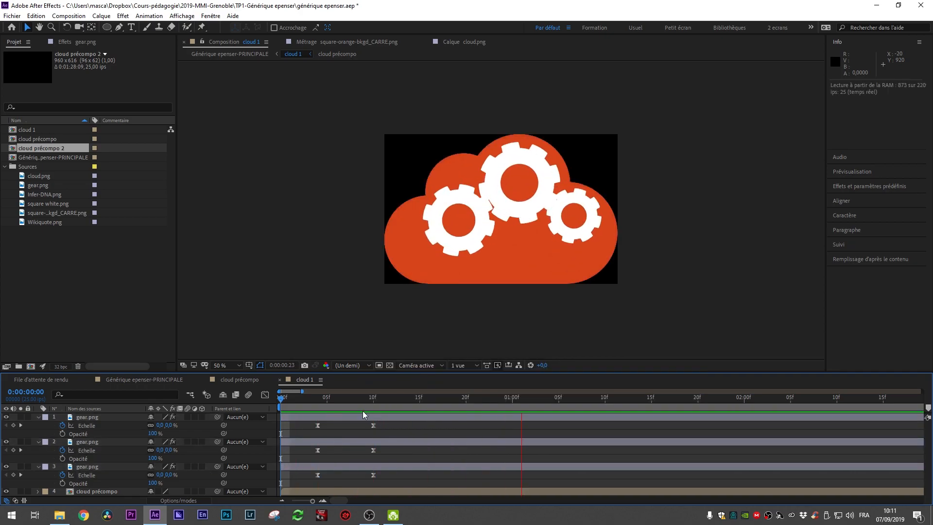
# Step: Preview the eased gear animation
pyautogui.moveTo(372, 397); pyautogui.dragTo(318, 399)
pyautogui.click(287, 403)
pyautogui.press('space')
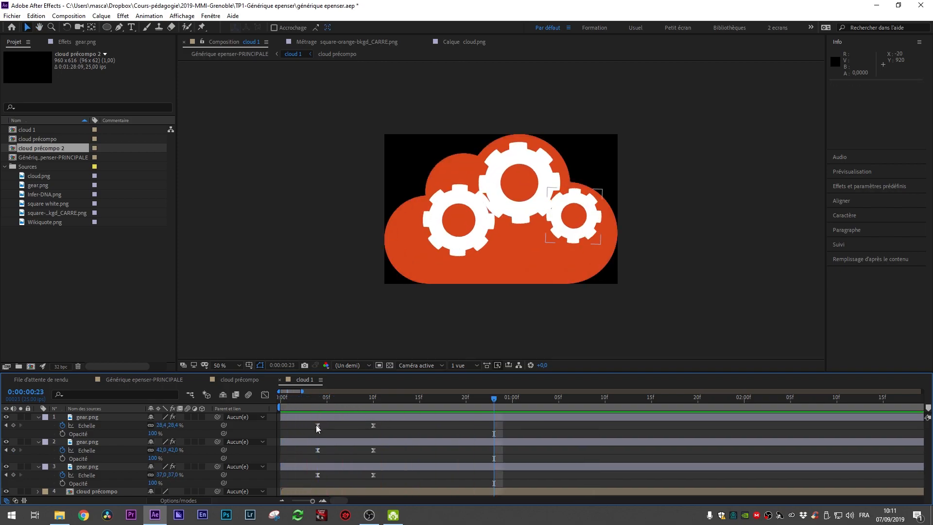
# Step: Move the gears' final Scale keyframes to 0:00:00:12
pyautogui.moveTo(375, 398)
pyautogui.mouseDown()
pyautogui.moveTo(305, 407)
pyautogui.moveTo(372, 408)
pyautogui.mouseUp()
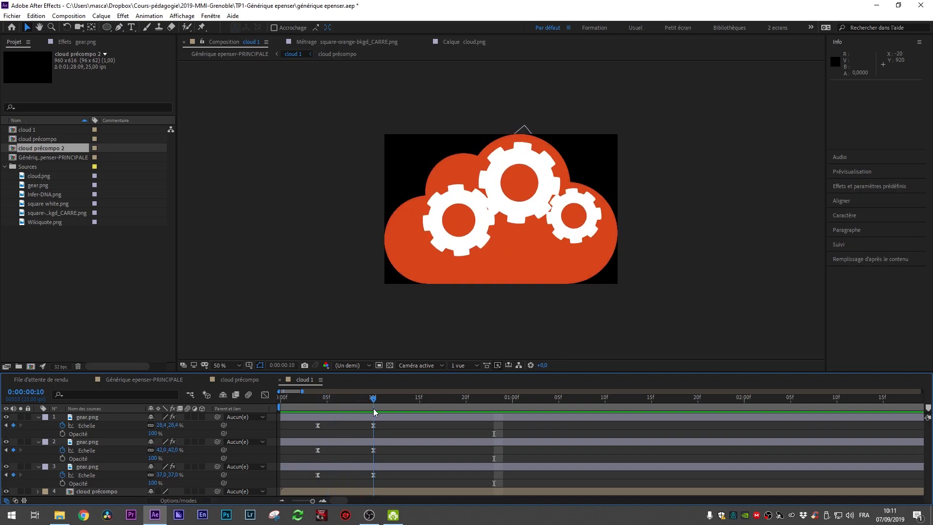
pyautogui.moveTo(375, 445); pyautogui.dragTo(392, 479)
pyautogui.click(383, 432)
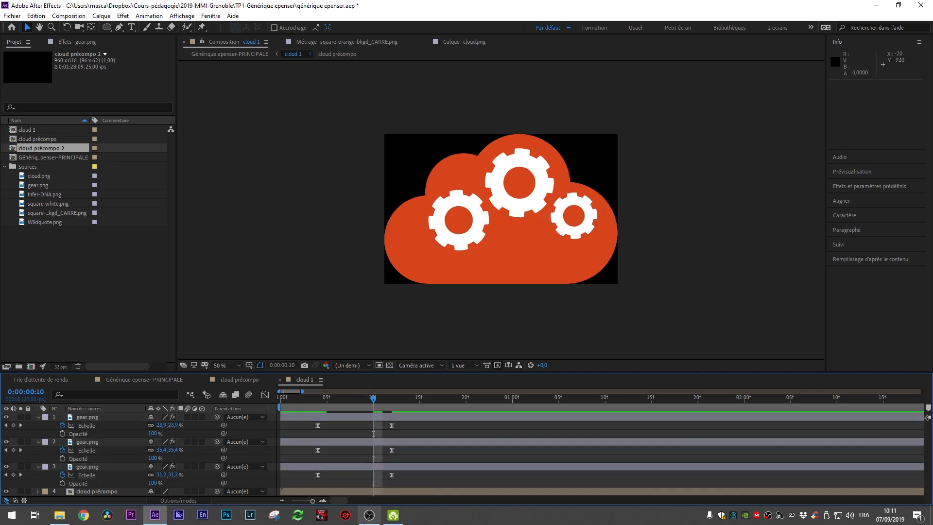
# Step: At 0:00:00:10, add overshoot Scale keyframes: top gear 32%, middle gear about 52%, bottom gear about 47%
pyautogui.click(176, 427)
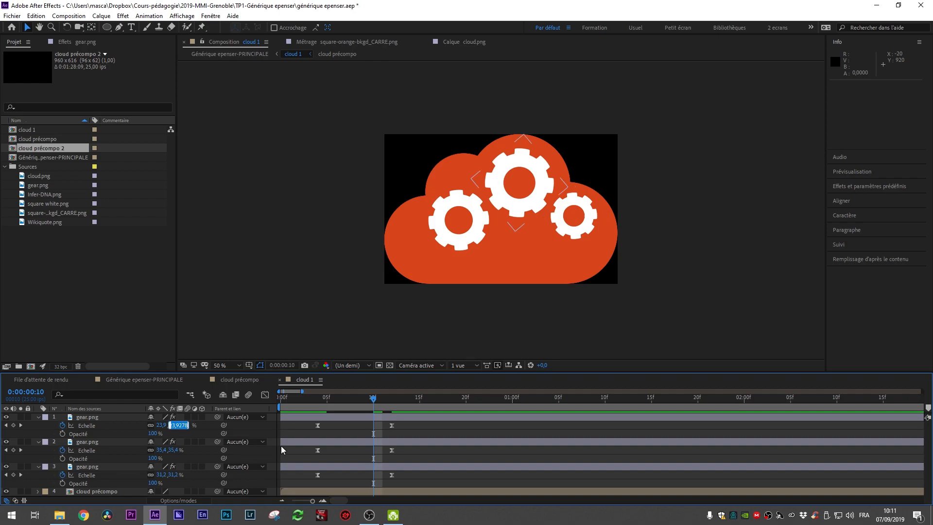
pyautogui.write('25')
pyautogui.press('Tab')
pyautogui.write('38')
pyautogui.press('Return')
pyautogui.click(174, 425)
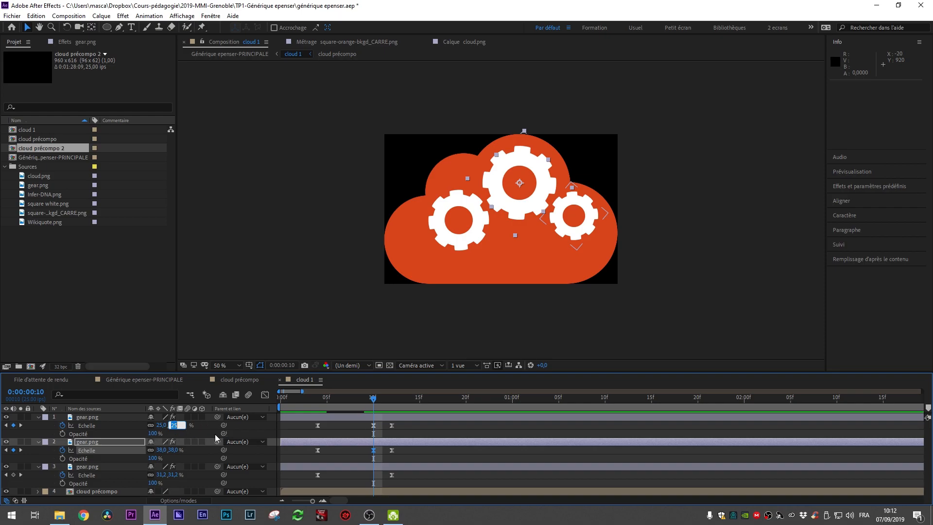
pyautogui.write('32')
pyautogui.press('Return')
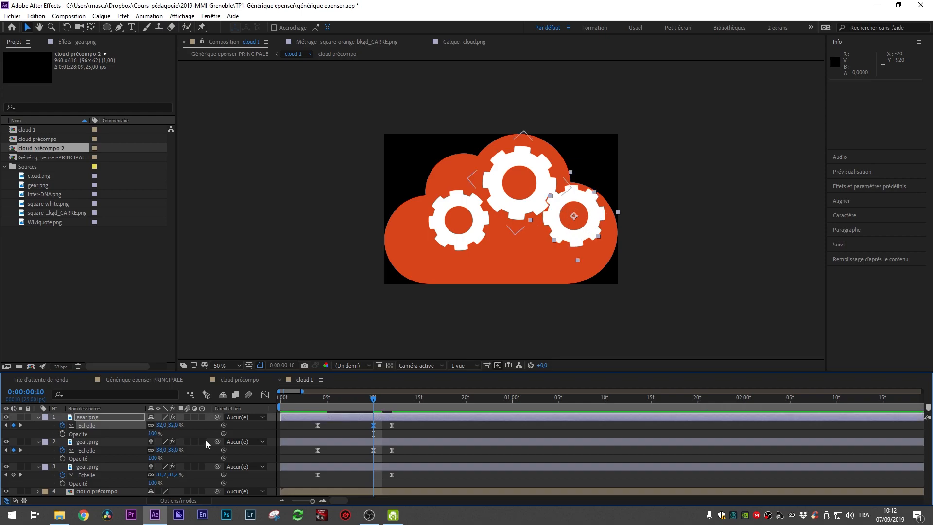
pyautogui.moveTo(174, 450); pyautogui.dragTo(181, 451)
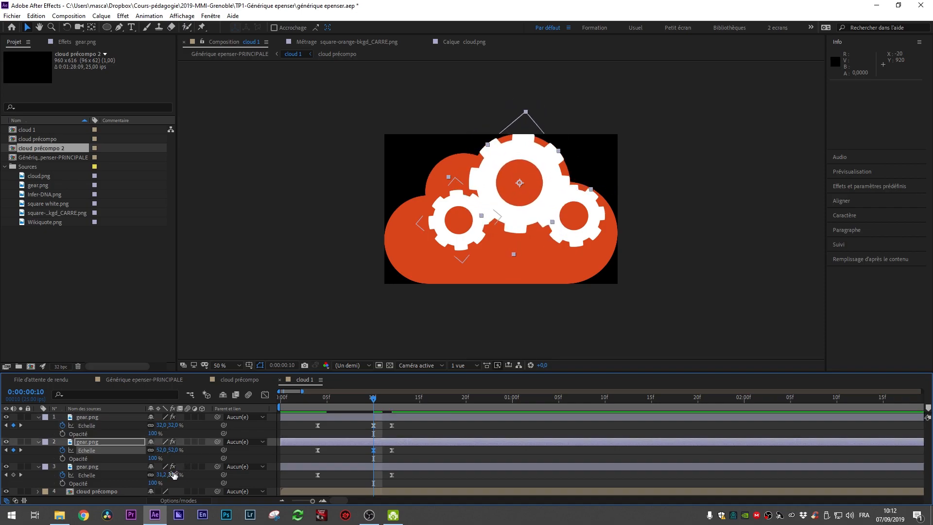
pyautogui.moveTo(173, 475); pyautogui.dragTo(179, 474)
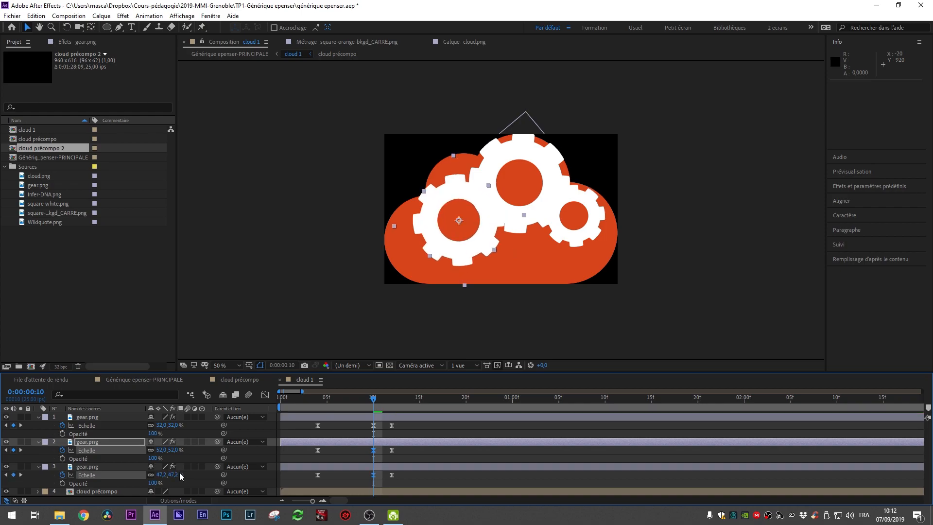
# Step: Preview the overshoot scale animation
pyautogui.moveTo(373, 400); pyautogui.dragTo(299, 423)
pyautogui.press('space')
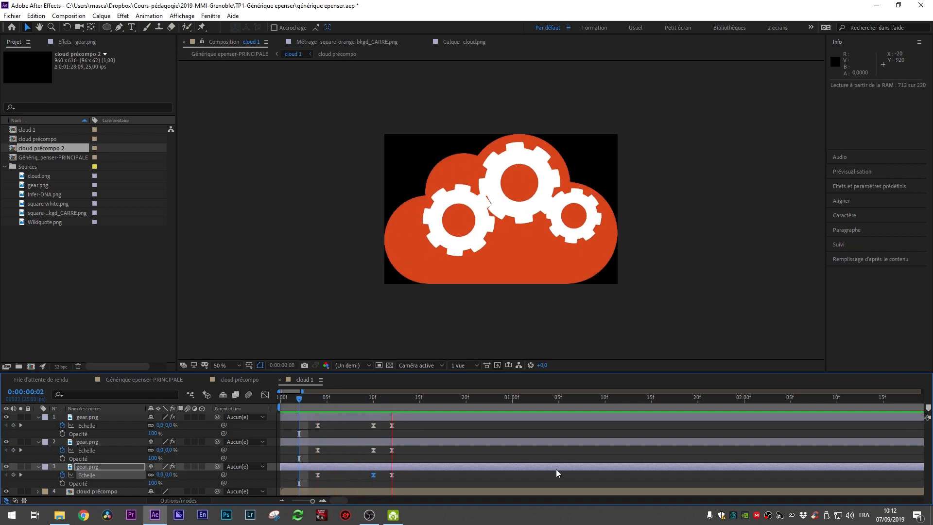
pyautogui.click(346, 397)
pyautogui.press('space')
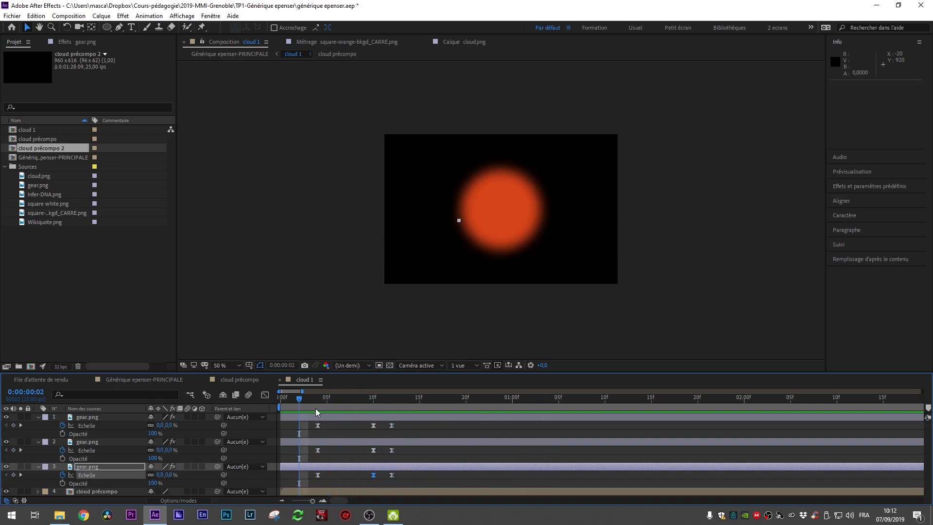
# Step: Stretch the gears' Scale keyframes so the final ones land at 0:00:00:15
pyautogui.moveTo(395, 407); pyautogui.dragTo(407, 485)
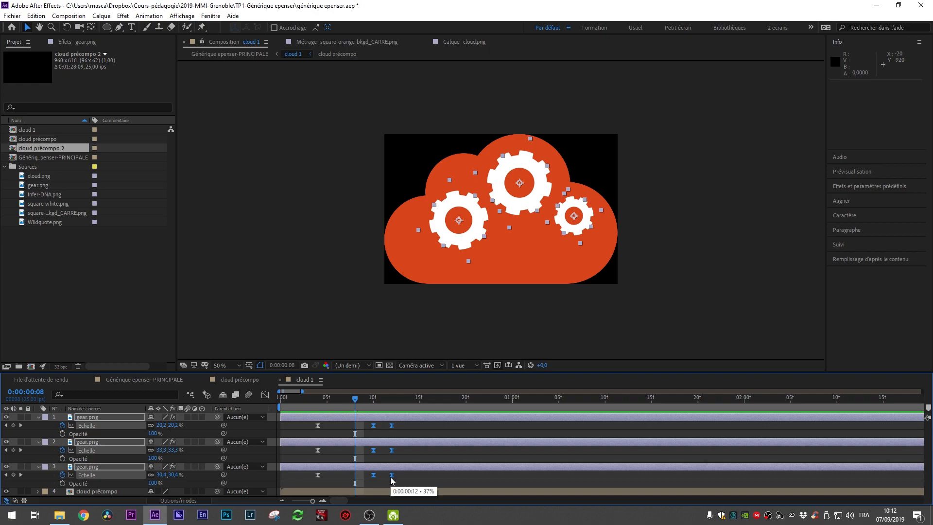
pyautogui.click(419, 481)
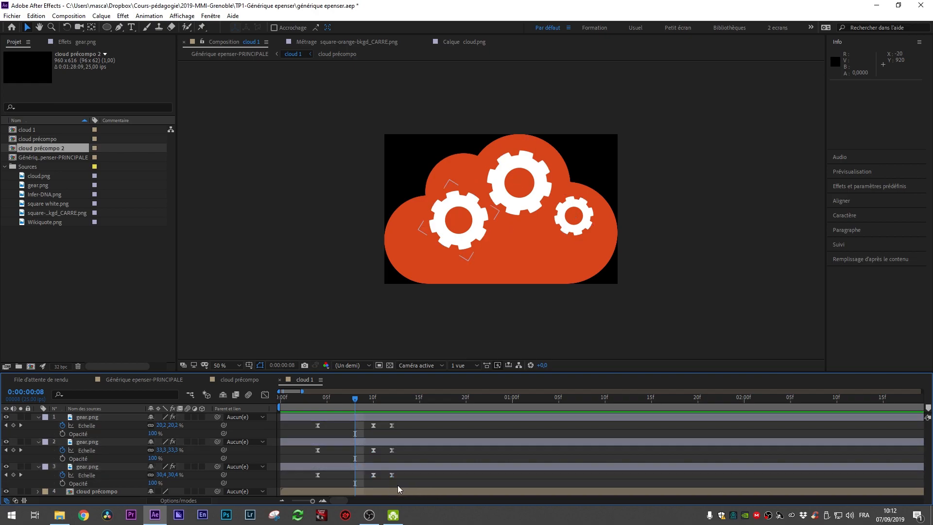
pyautogui.moveTo(304, 425); pyautogui.dragTo(415, 484)
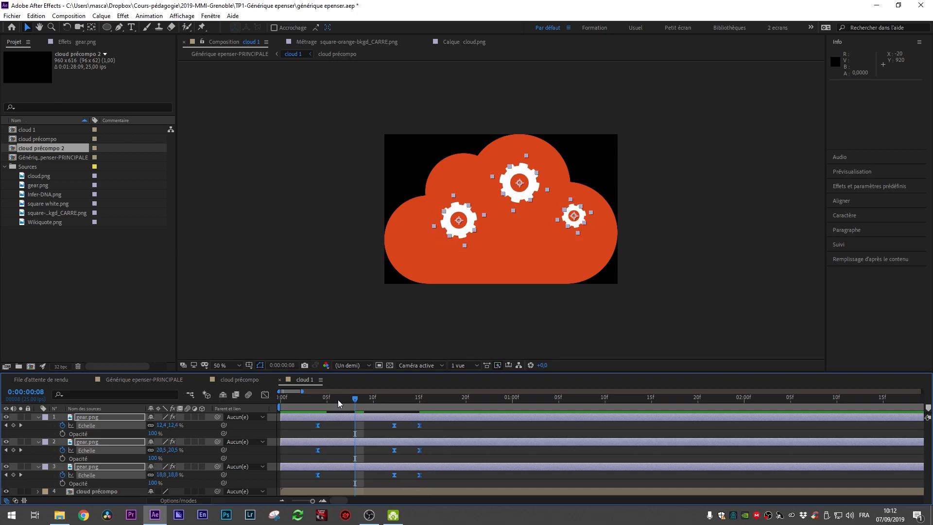
# Step: Preview the stretched gear animation from the start
pyautogui.press('space')
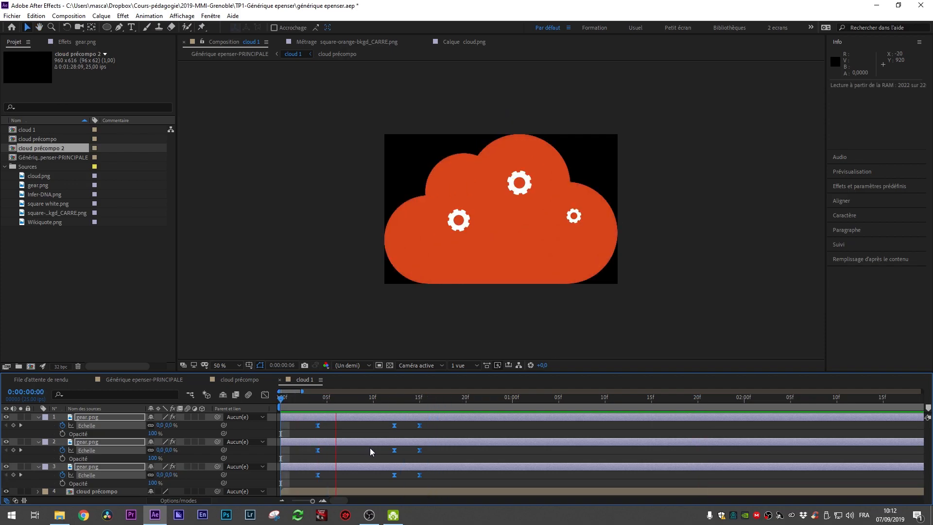
pyautogui.press('space')
pyautogui.click(452, 480)
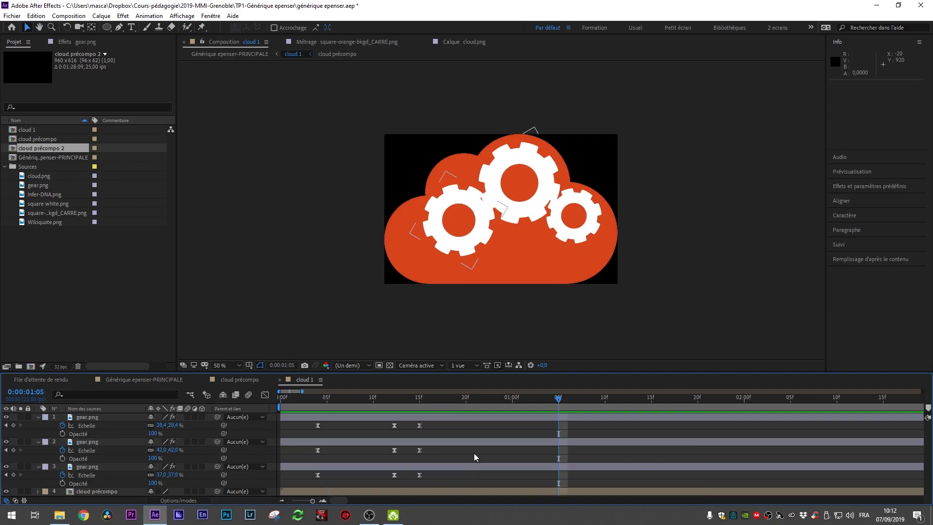
pyautogui.moveTo(414, 398); pyautogui.dragTo(98, 405)
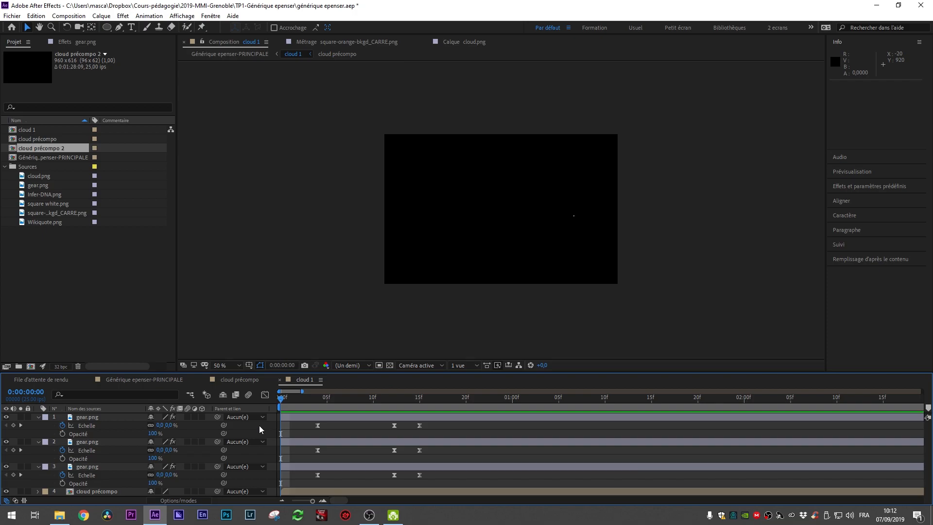
pyautogui.press('space')
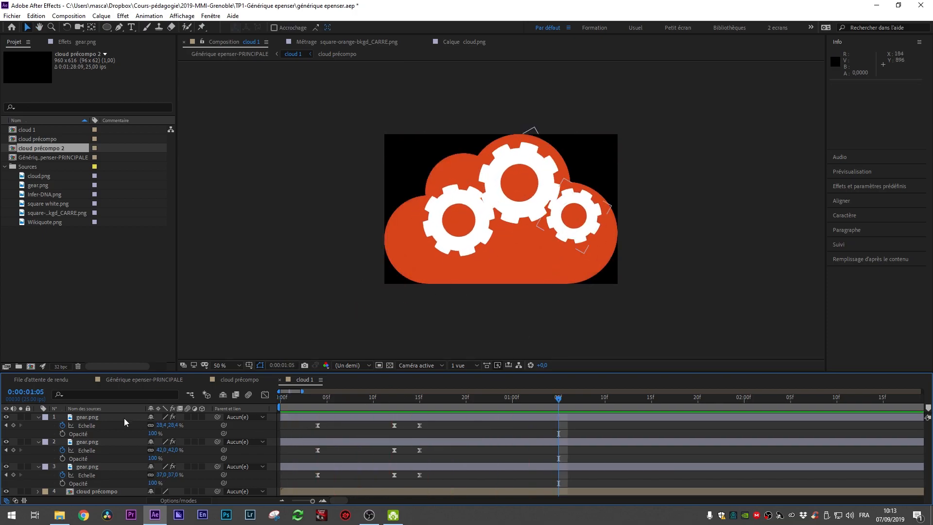
# Step: Select all three gear layers and move them together slightly down and left in the cloud
pyautogui.click(93, 417)
pyautogui.keyDown('shift'); pyautogui.click(88, 467); pyautogui.keyUp('shift')
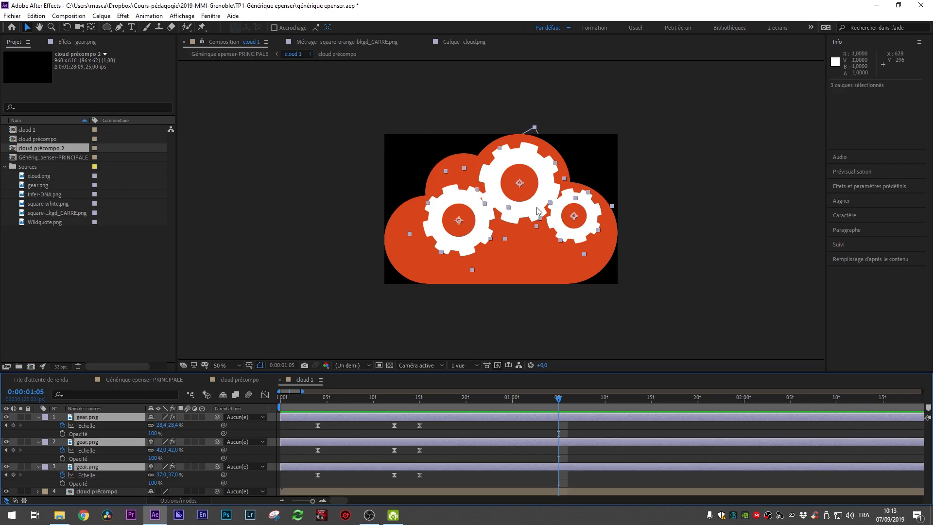
pyautogui.moveTo(539, 212); pyautogui.dragTo(528, 222)
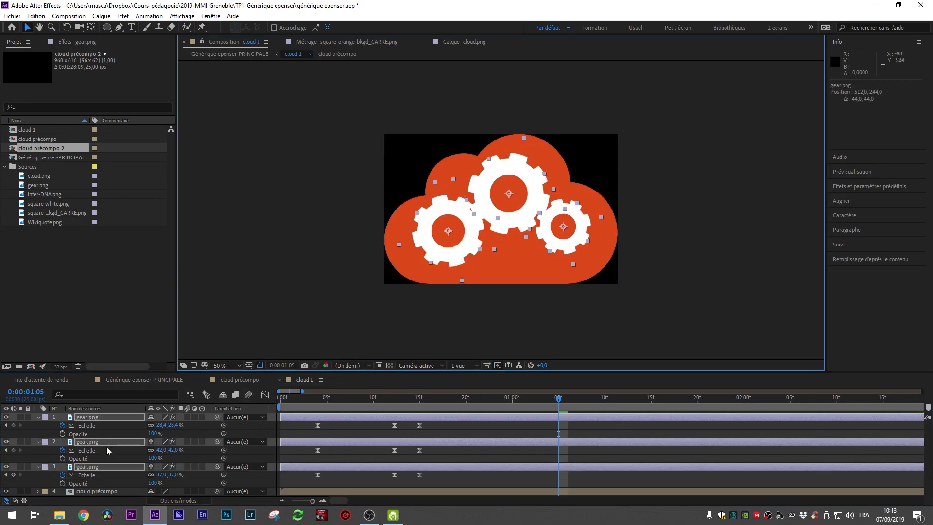
pyautogui.click(38, 417)
pyautogui.moveTo(524, 221); pyautogui.dragTo(528, 223)
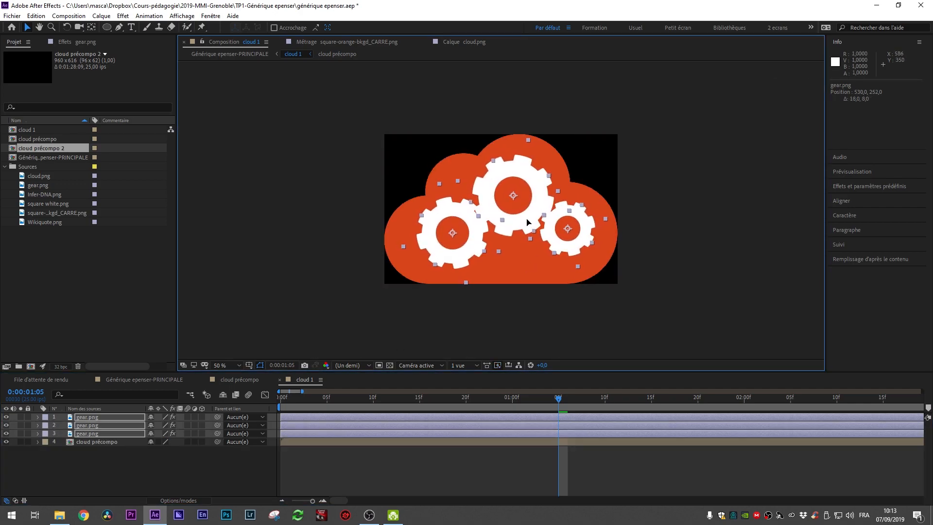
# Step: Preview the animation, then switch to the cloud précompo composition
pyautogui.click(404, 447)
pyautogui.press('space')
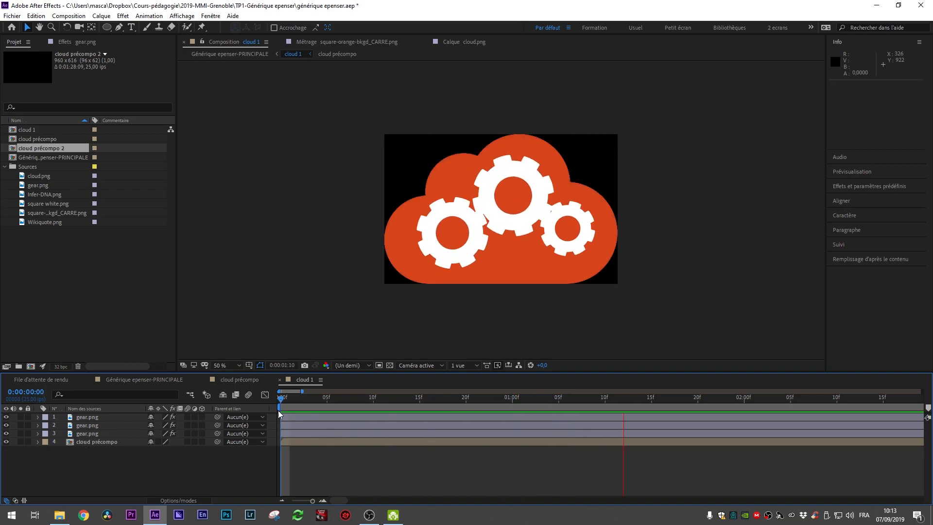
pyautogui.click(245, 382)
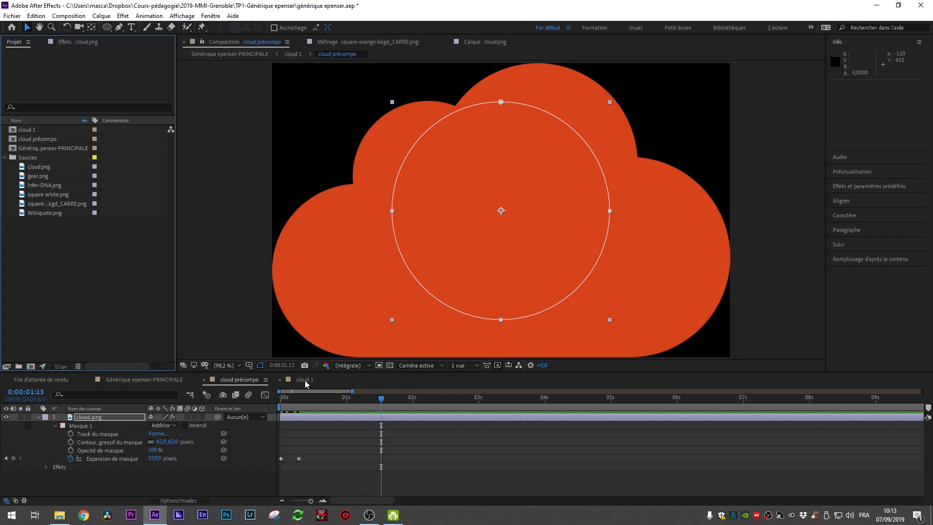
# Step: Create a new composition from the cloud précompo composition
pyautogui.click(45, 139)
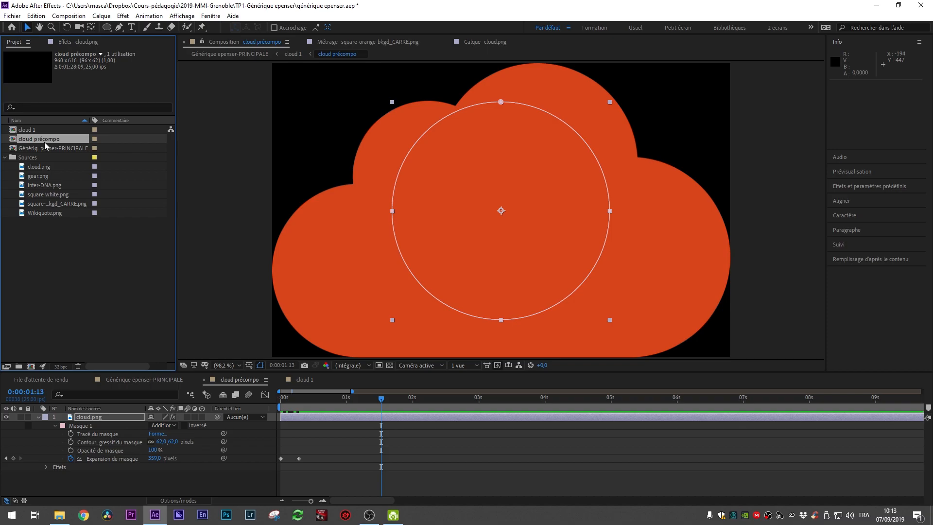
pyautogui.moveTo(48, 139); pyautogui.dragTo(32, 363)
pyautogui.moveTo(33, 368); pyautogui.dragTo(31, 366)
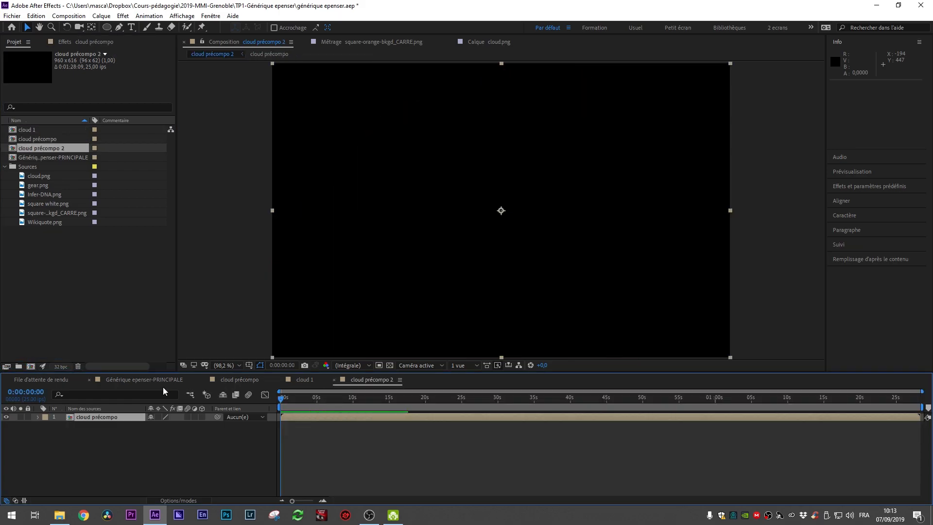
# Step: Preview the new composition from the start
pyautogui.moveTo(284, 399)
pyautogui.mouseDown()
pyautogui.moveTo(297, 399)
pyautogui.moveTo(270, 408)
pyautogui.mouseUp()
pyautogui.press('space')
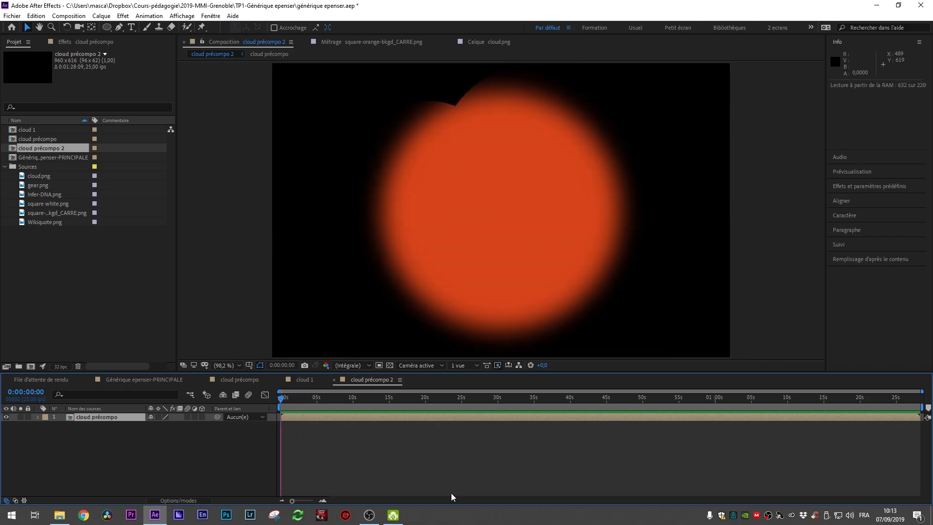
pyautogui.press('space')
pyautogui.moveTo(287, 399); pyautogui.dragTo(280, 400)
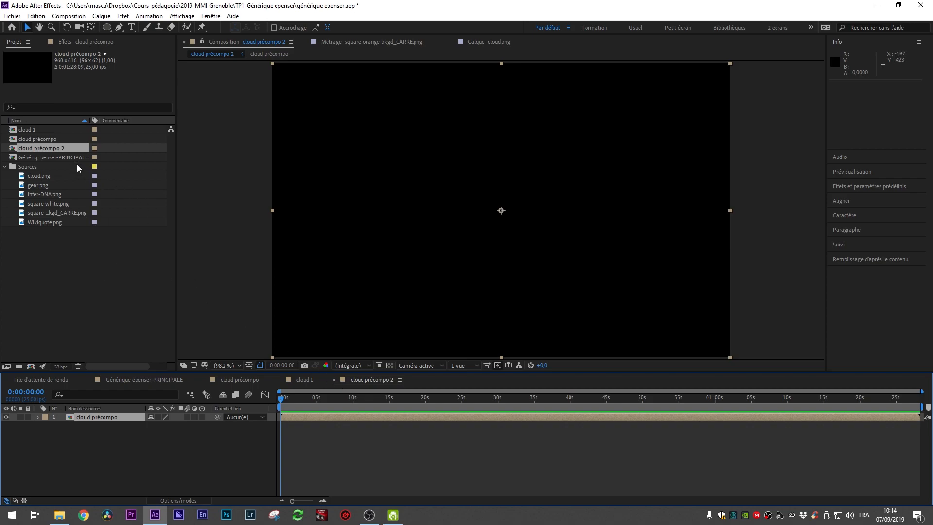
# Step: Rename the new composition as Cloud 2
pyautogui.click(50, 148)
pyautogui.press('Return')
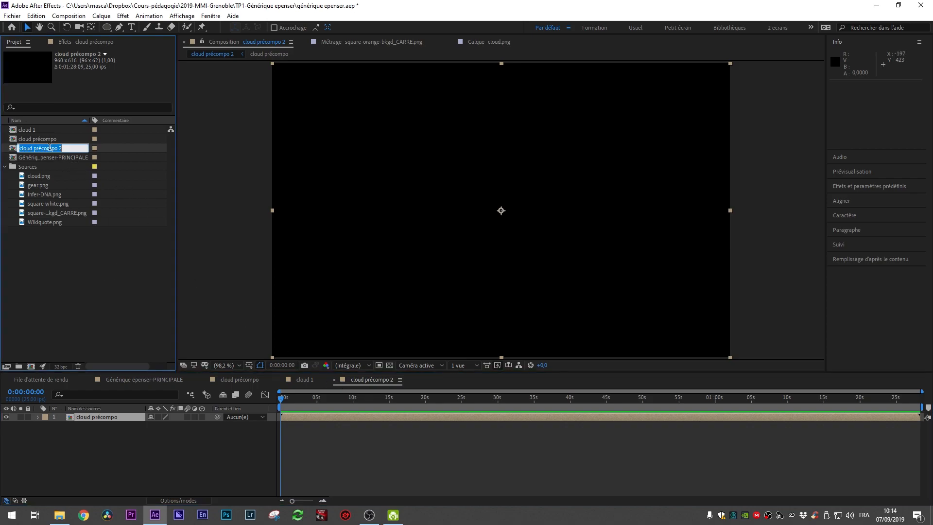
pyautogui.write('Cloud 2')
pyautogui.press('Return')
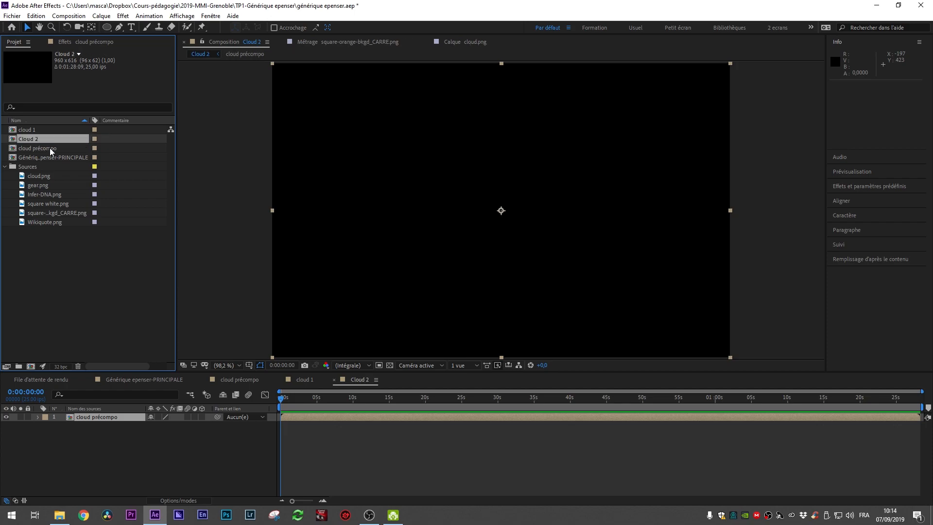
# Step: Group cloud 1, Cloud 2 and cloud précompo into a new folder named Précompos
pyautogui.click(53, 148)
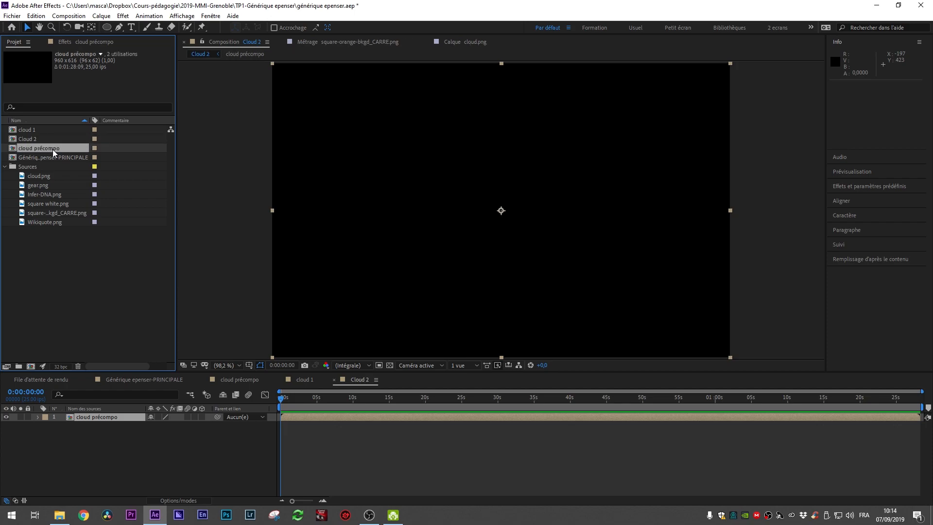
pyautogui.keyDown('shift'); pyautogui.click(32, 129); pyautogui.keyUp('shift')
pyautogui.moveTo(32, 129); pyautogui.dragTo(19, 366)
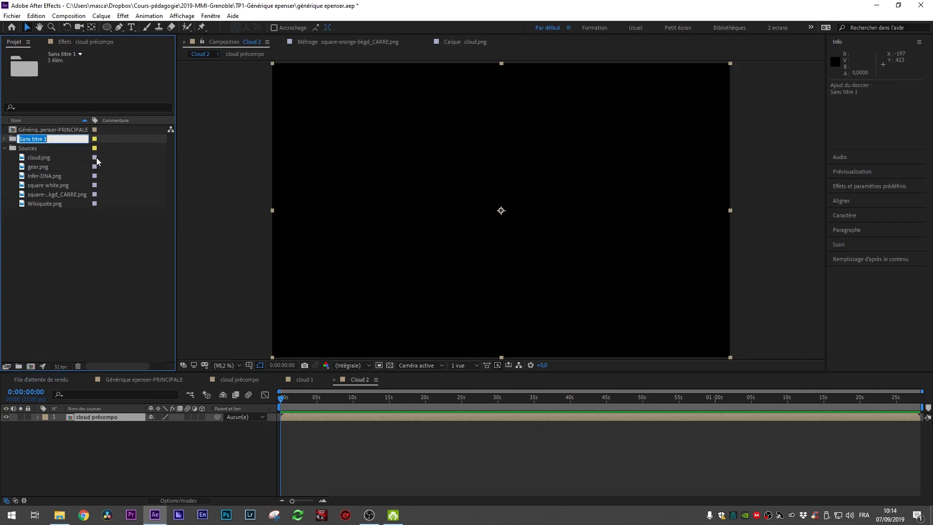
pyautogui.write('Précompos')
pyautogui.press('Return')
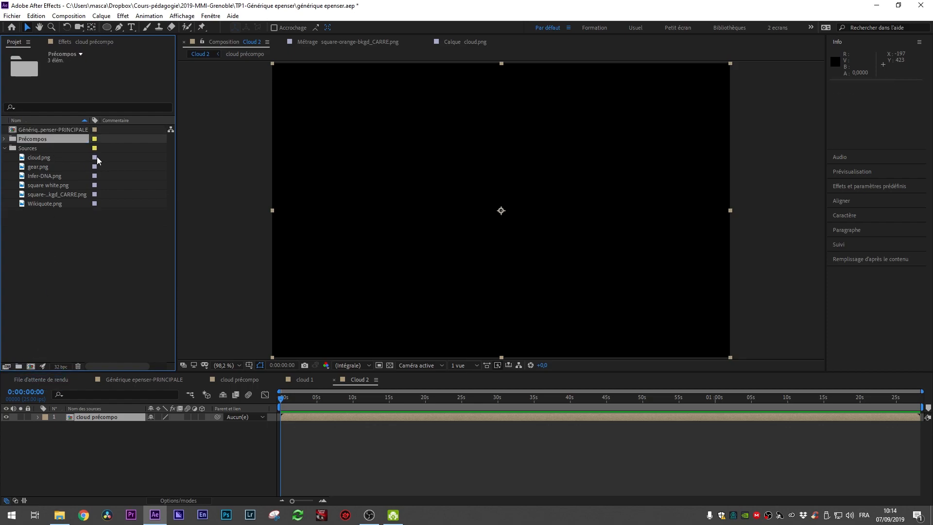
# Step: Add the Wikiquote.png image as a layer in the Cloud 2 composition
pyautogui.click(6, 140)
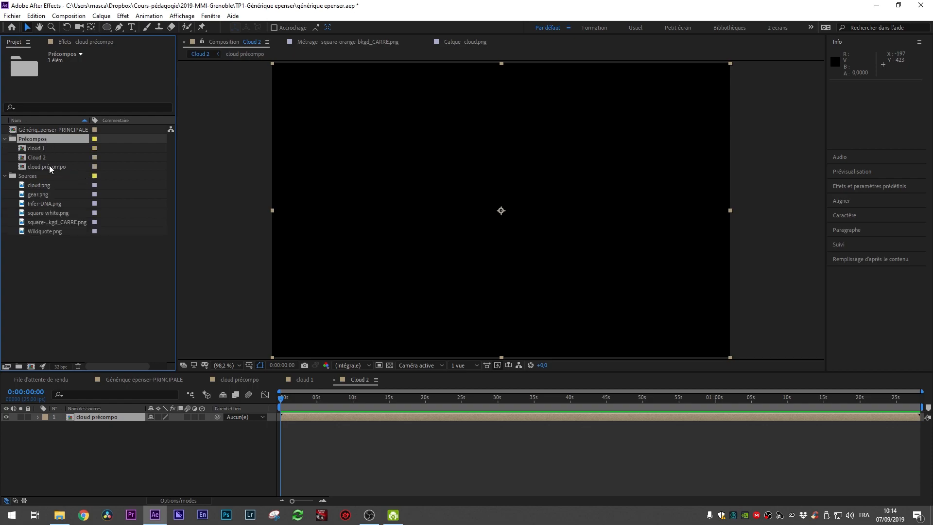
pyautogui.click(51, 173)
pyautogui.click(39, 155)
pyautogui.click(47, 150)
pyautogui.click(61, 158)
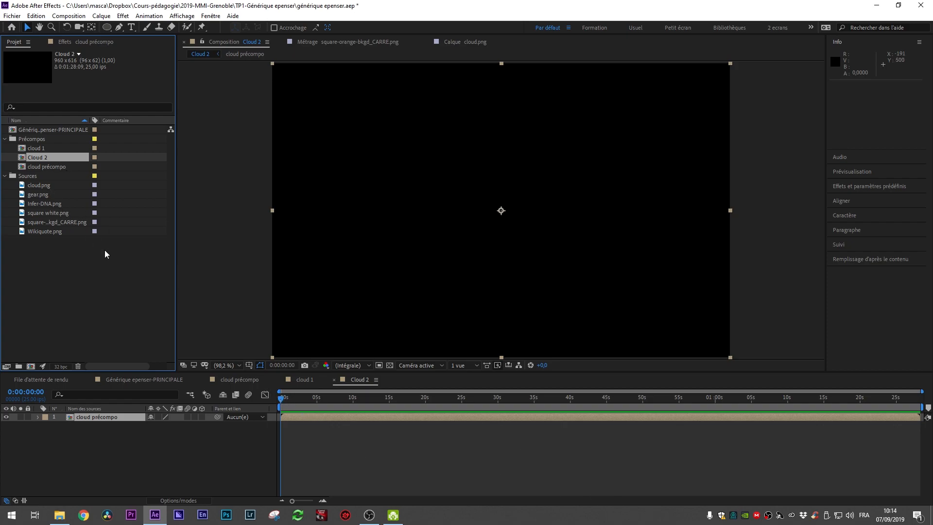
pyautogui.click(56, 214)
pyautogui.click(45, 232)
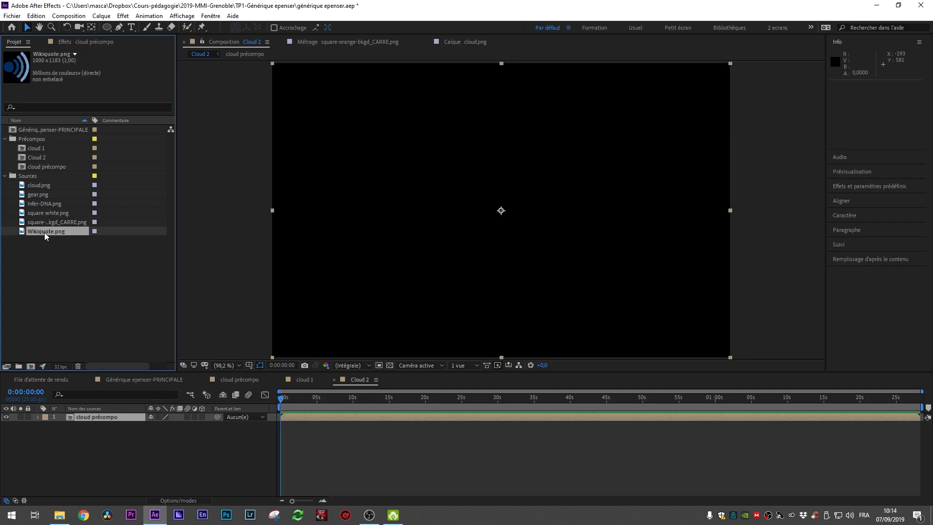
pyautogui.moveTo(45, 232); pyautogui.dragTo(528, 242)
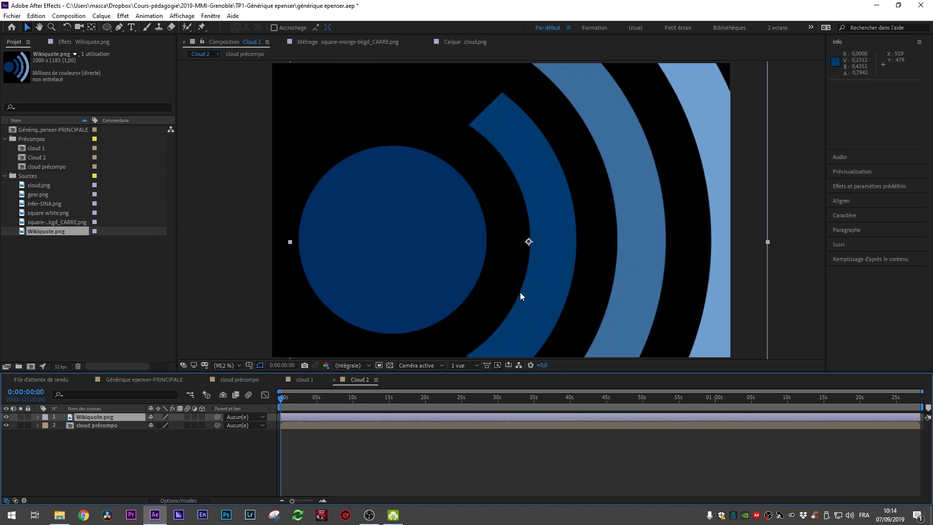
# Step: Move the Wikiquote layer up and to the left over the cloud
pyautogui.scroll(-4, 534, 279)
pyautogui.moveTo(537, 249); pyautogui.dragTo(501, 208)
# Step: Preview the Cloud 2 composition from the start with the view fitted to the window
pyautogui.press('space')
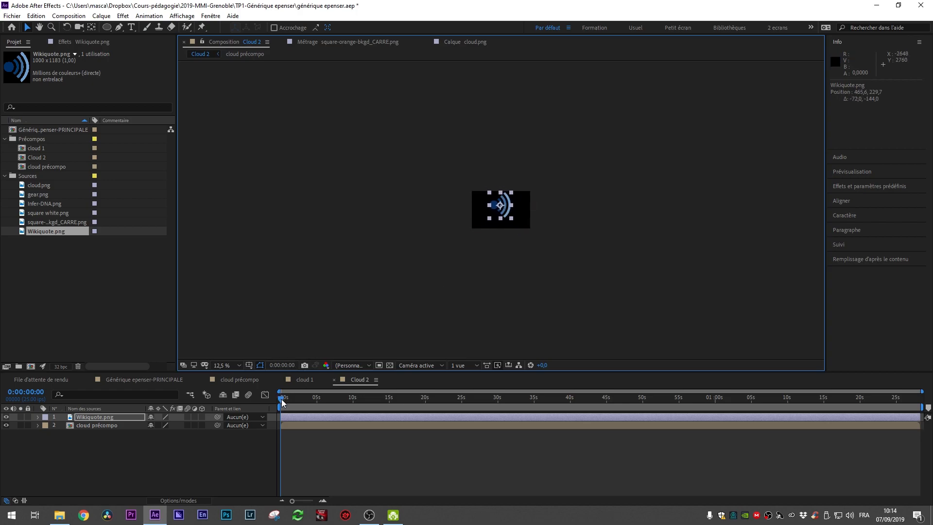
pyautogui.scroll(3, 543, 251)
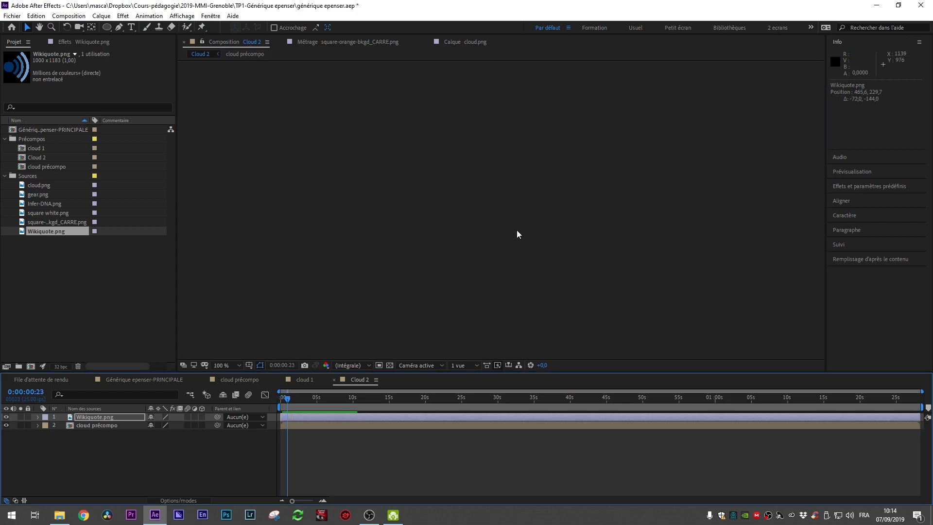
pyautogui.moveTo(464, 206); pyautogui.dragTo(724, 395)
pyautogui.moveTo(470, 142); pyautogui.dragTo(510, 190)
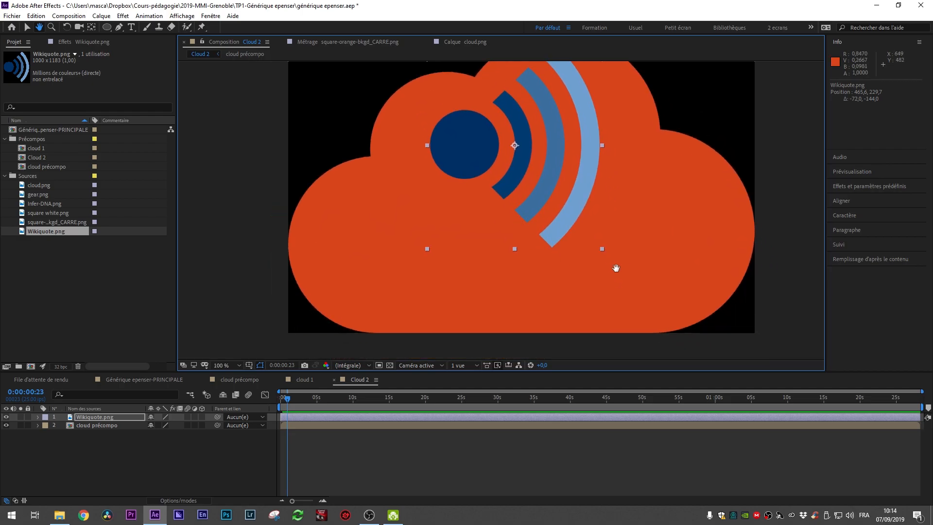
pyautogui.scroll(5, 610, 256)
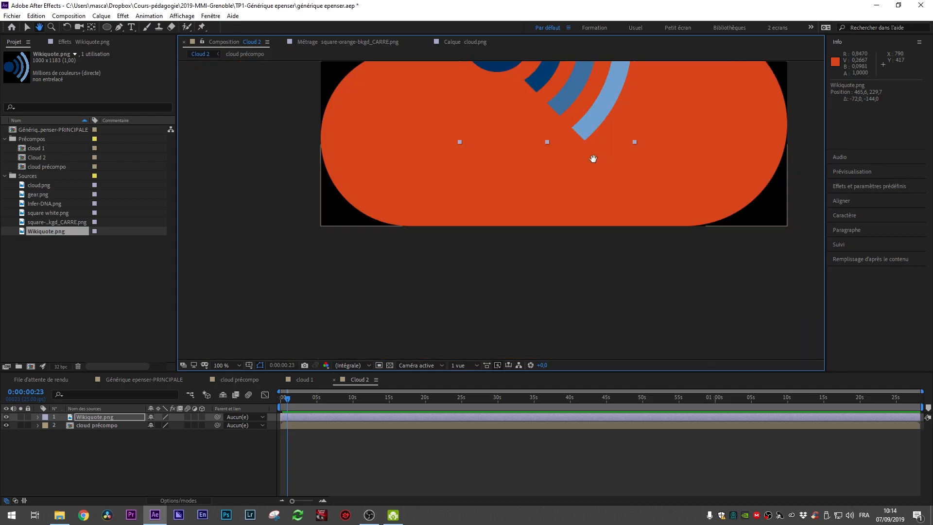
pyautogui.click(27, 26)
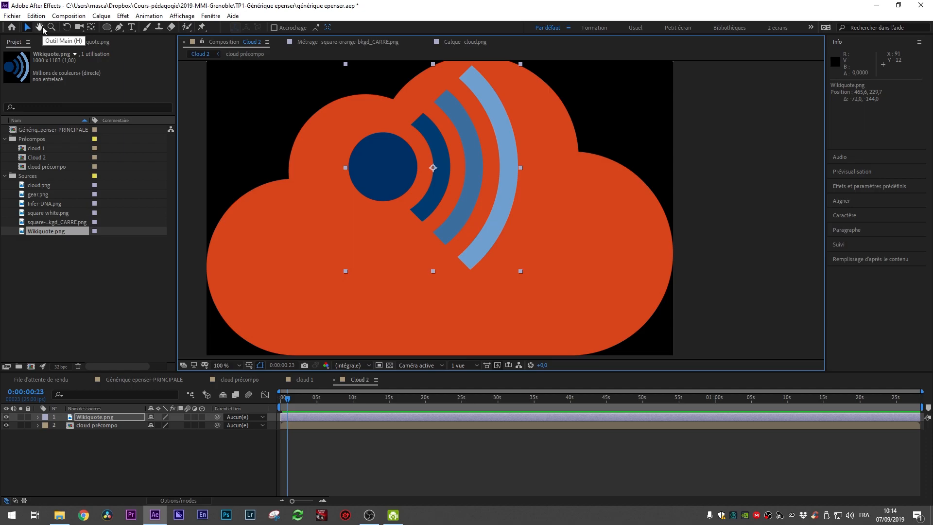
pyautogui.press('h')
pyautogui.moveTo(458, 197); pyautogui.dragTo(517, 205)
pyautogui.press('v')
pyautogui.scroll(-4, 565, 224)
pyautogui.scroll(4, 558, 224)
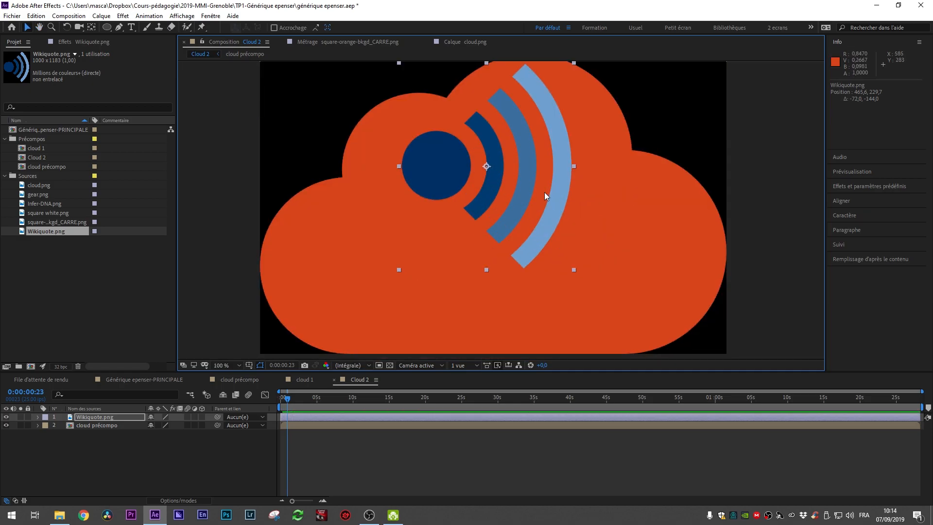
pyautogui.click(227, 364)
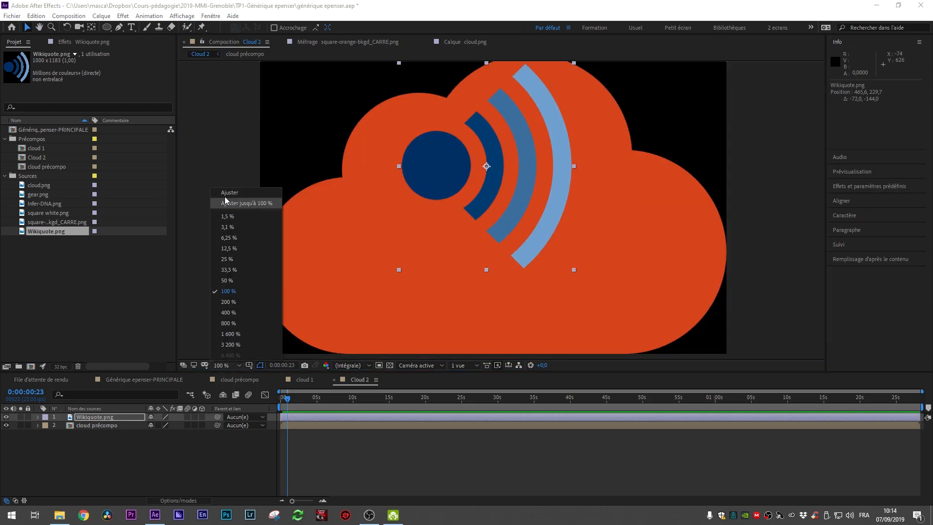
pyautogui.click(248, 197)
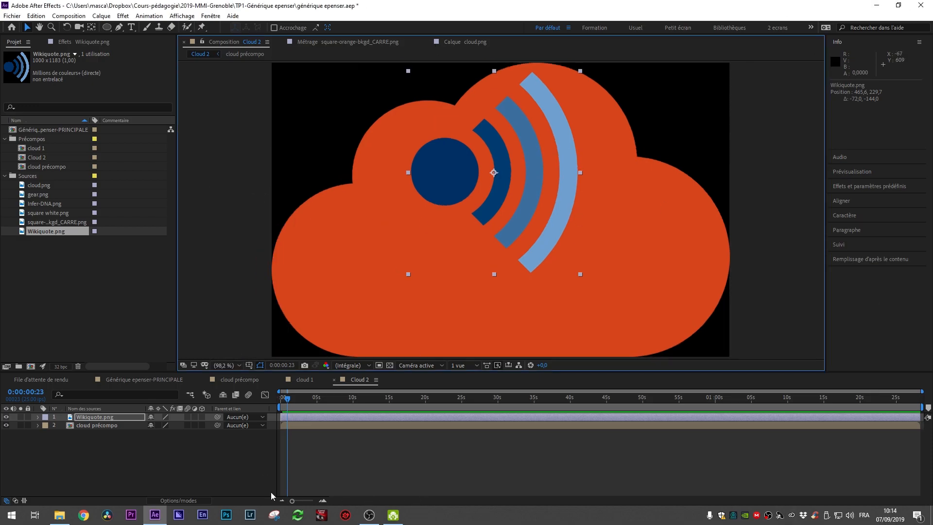
pyautogui.moveTo(287, 401); pyautogui.dragTo(275, 402)
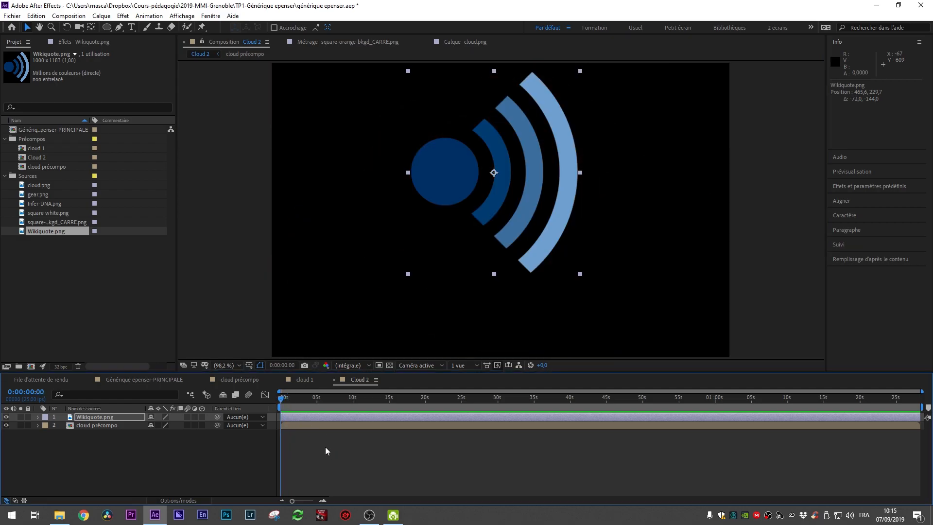
pyautogui.press('space')
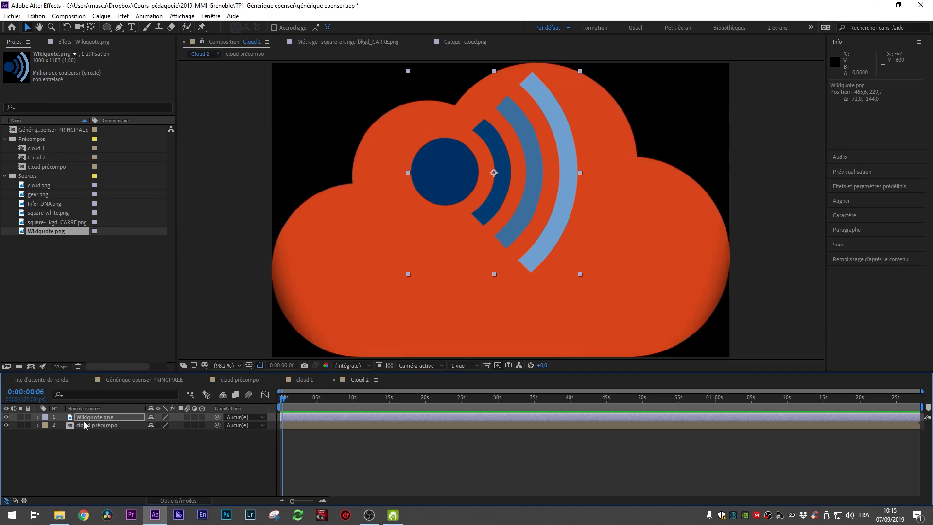
# Step: Offset the Wikiquote layer in time so it starts at 0:00:00:06
pyautogui.click(304, 419)
pyautogui.moveTo(312, 418); pyautogui.dragTo(317, 418)
pyautogui.hotkey('ctrl', 'z')
pyautogui.scroll(4, 316, 419)
pyautogui.scroll(4, 317, 419)
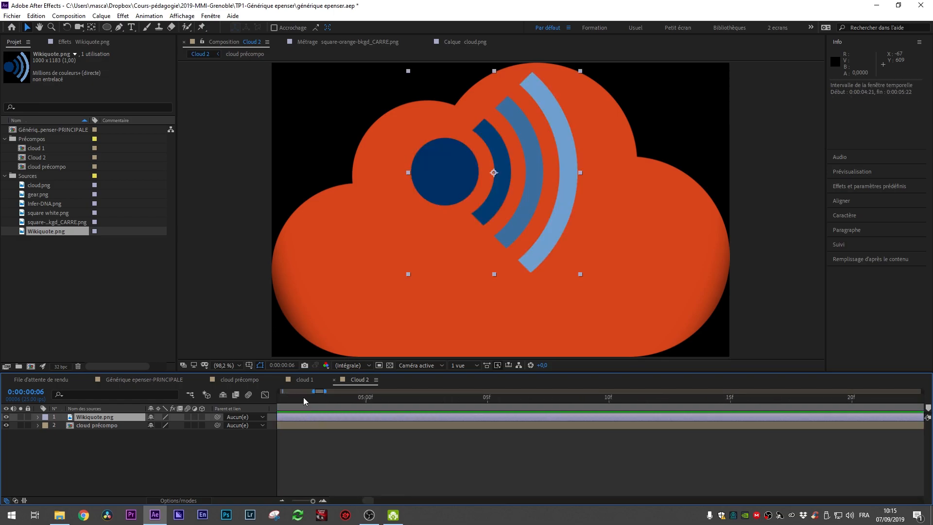
pyautogui.moveTo(320, 393); pyautogui.dragTo(265, 392)
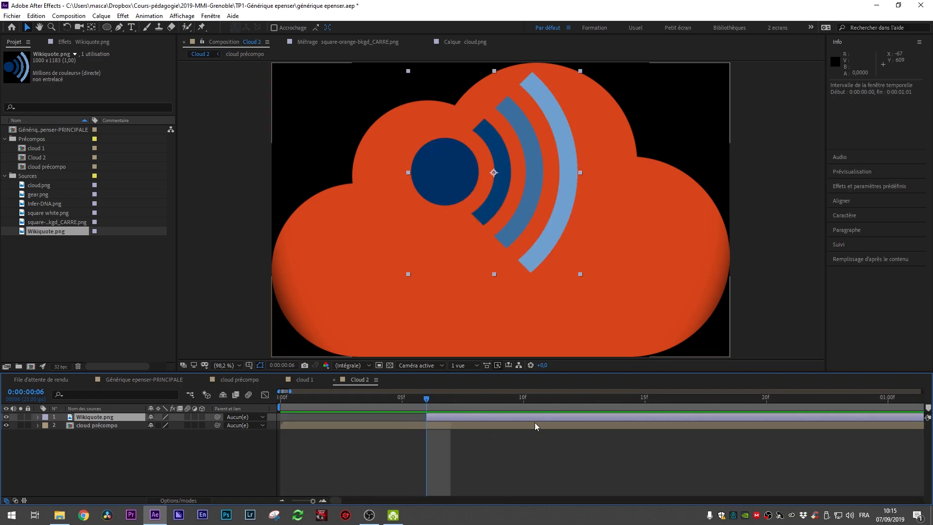
pyautogui.scroll(-3, 465, 429)
pyautogui.scroll(-5, 465, 431)
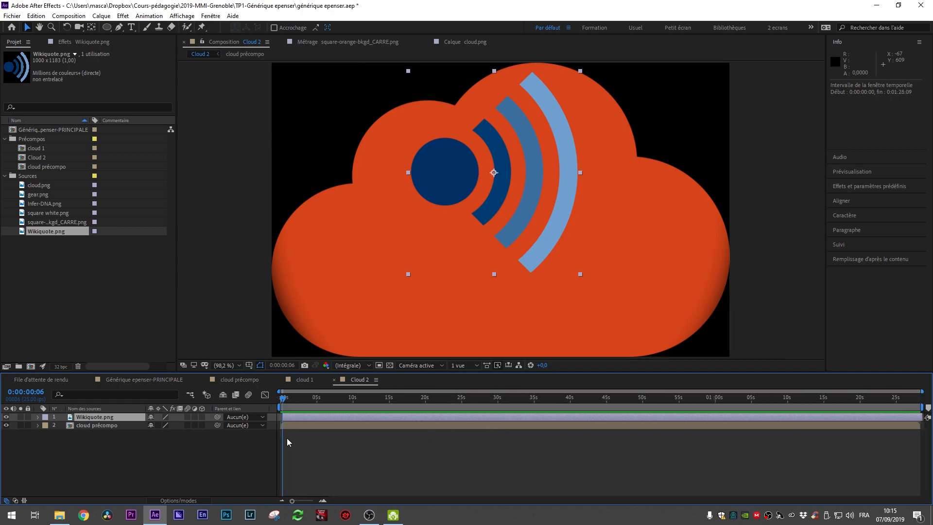
pyautogui.scroll(5, 288, 441)
pyautogui.moveTo(291, 386); pyautogui.dragTo(64, 374)
pyautogui.scroll(-3, 489, 412)
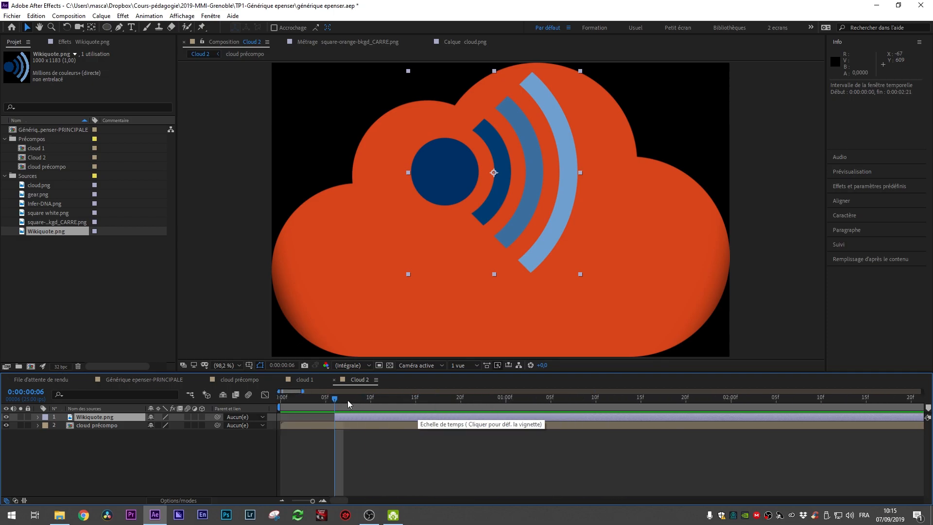
pyautogui.moveTo(334, 402)
pyautogui.mouseDown()
pyautogui.moveTo(393, 409)
pyautogui.moveTo(334, 413)
pyautogui.mouseUp()
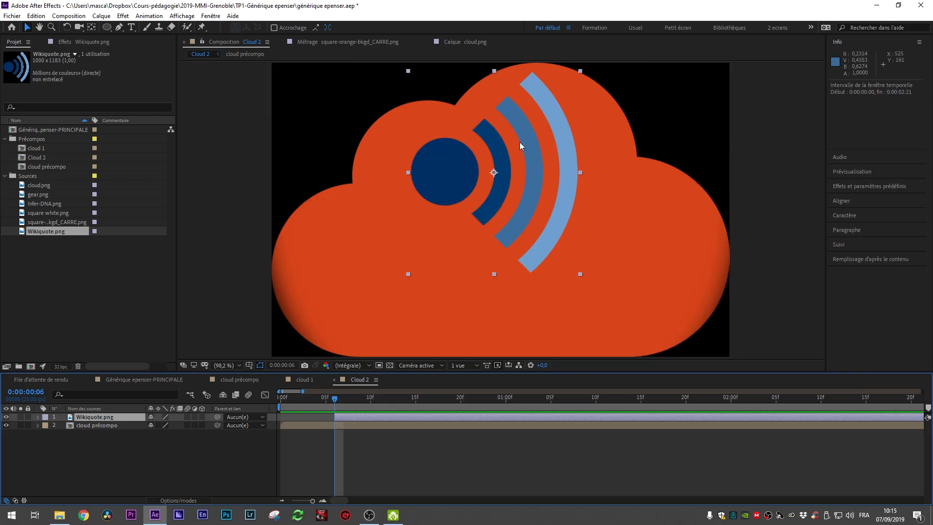
# Step: Move the Wikiquote logo lower and enlarge it to fill more of the cloud
pyautogui.moveTo(504, 169); pyautogui.dragTo(511, 219)
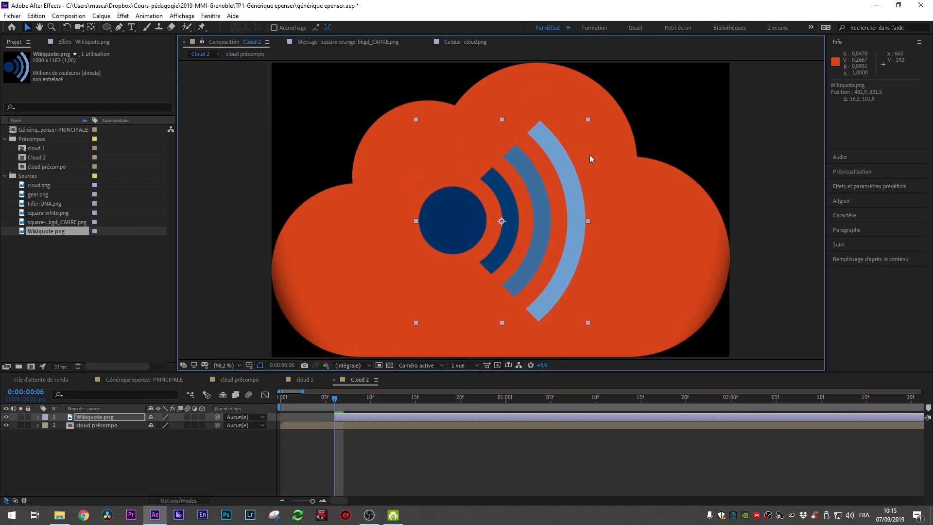
pyautogui.moveTo(589, 120); pyautogui.dragTo(649, 93)
pyautogui.moveTo(596, 205); pyautogui.dragTo(595, 203)
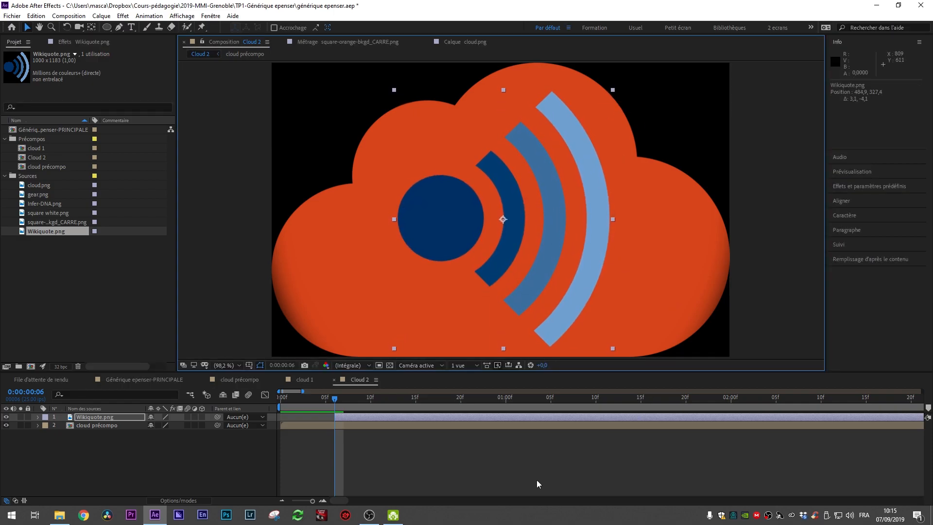
# Step: Apply the Remplir effect to the Wikiquote layer
pyautogui.click(408, 455)
pyautogui.click(380, 418)
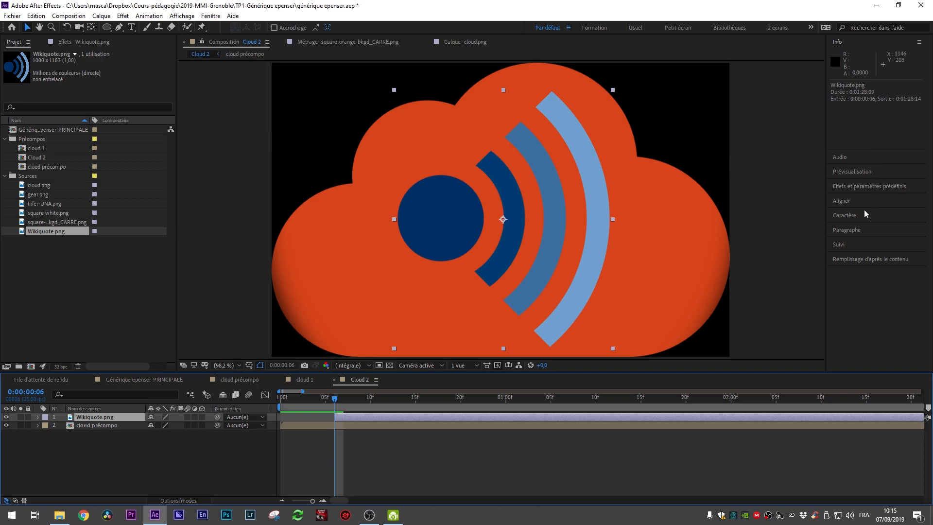
pyautogui.click(866, 189)
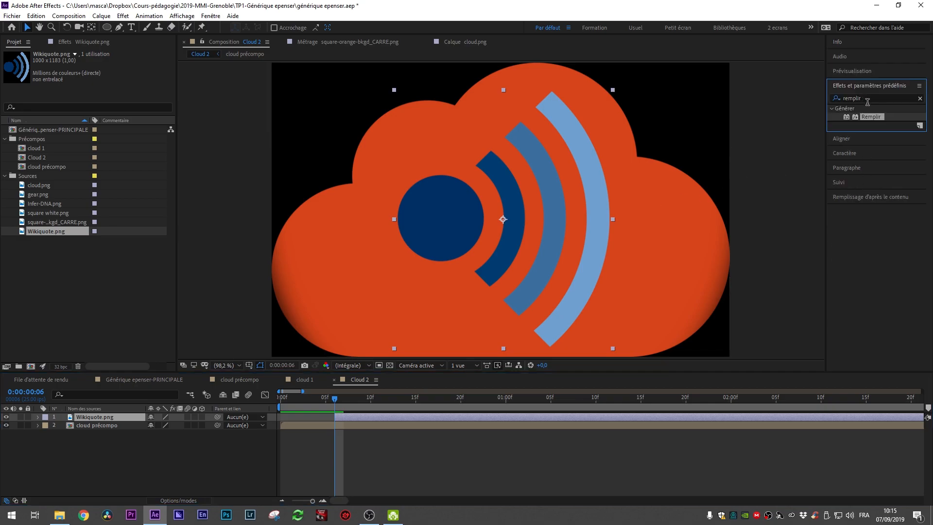
pyautogui.moveTo(870, 117); pyautogui.dragTo(558, 238)
pyautogui.moveTo(452, 224); pyautogui.dragTo(453, 223)
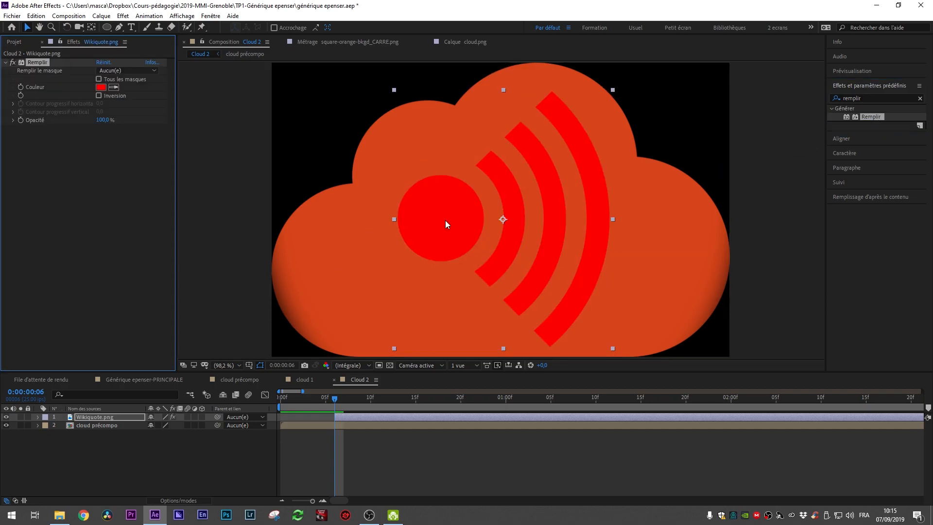
# Step: Set the Remplir colour to white, ffffff
pyautogui.click(100, 87)
pyautogui.click(175, 139)
pyautogui.write('ffffff')
pyautogui.press('Tab')
pyautogui.click(226, 26)
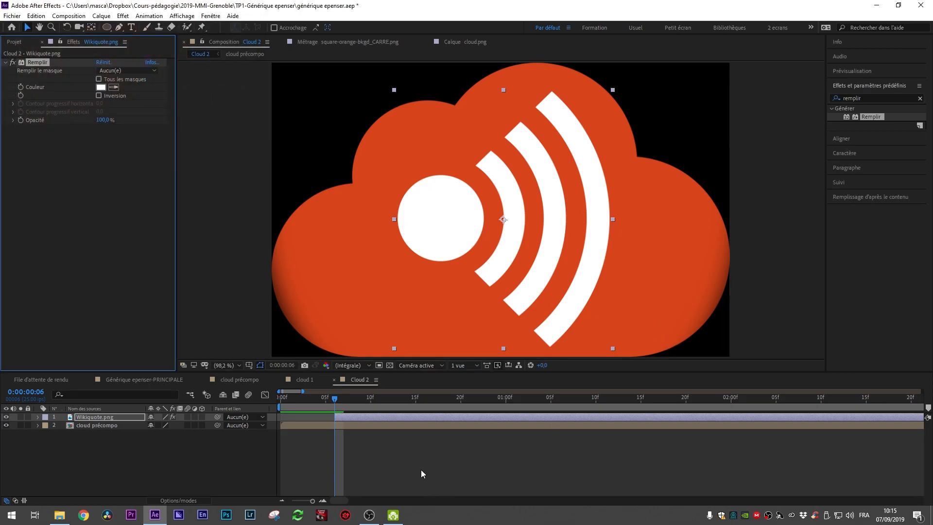
pyautogui.click(373, 430)
pyautogui.click(365, 416)
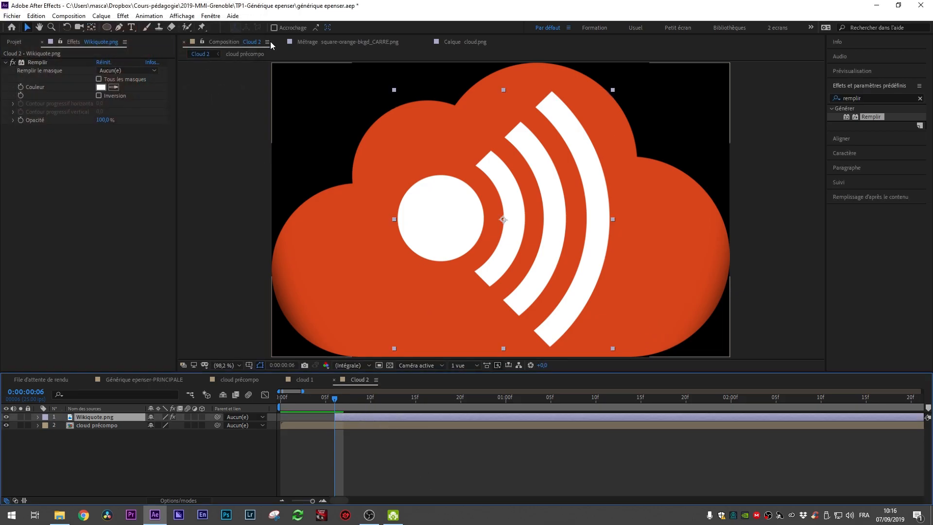
# Step: Draw a circular mask centred on the logo's white dot on the Wikiquote layer
pyautogui.click(107, 28)
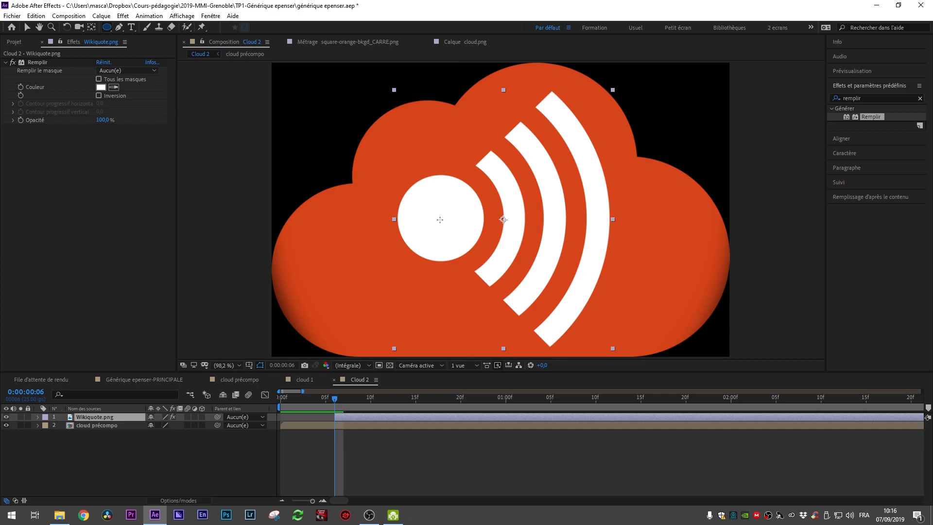
pyautogui.moveTo(440, 218); pyautogui.dragTo(490, 256)
pyautogui.hotkey('alt', 'shift')
# Step: Open the mask's properties and set a Mask Path keyframe at 0:00:00:10
pyautogui.click(382, 425)
pyautogui.click(348, 417)
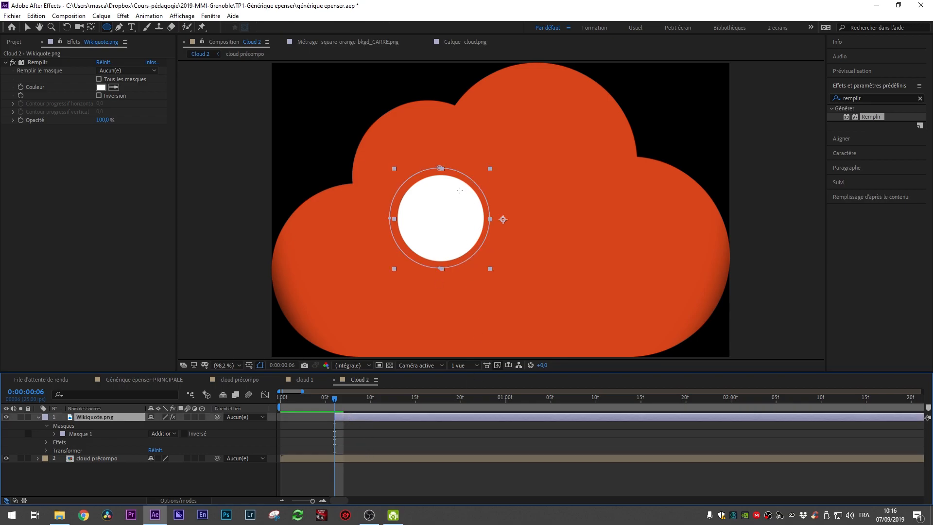
pyautogui.click(54, 435)
pyautogui.click(102, 442)
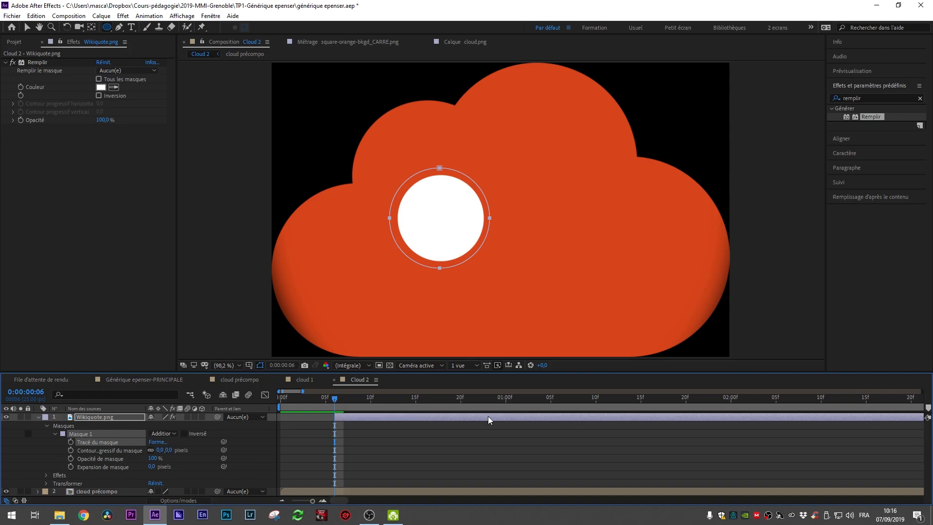
pyautogui.press('space')
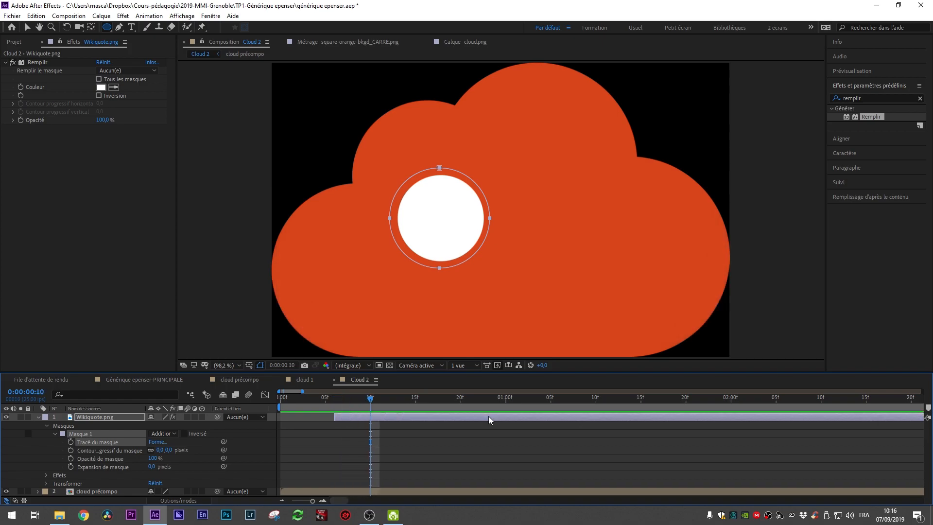
pyautogui.click(71, 443)
# Step: At 0:00:00:15, enlarge the mask with Free Transform so it reveals the first arc
pyautogui.press('pagedown')
pyautogui.press('pagedown')
pyautogui.press('pagedown')
pyautogui.press('pagedown')
pyautogui.press('pagedown')
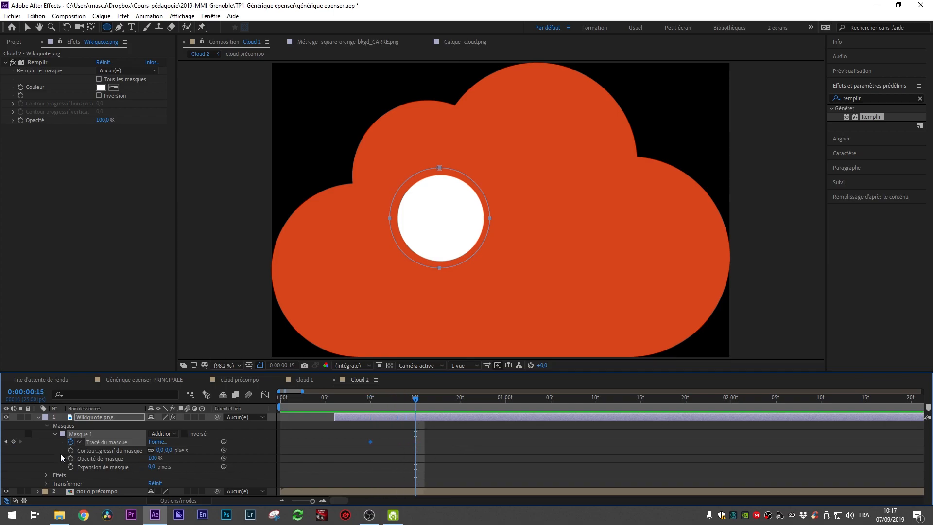
pyautogui.hotkey('ctrl', 't')
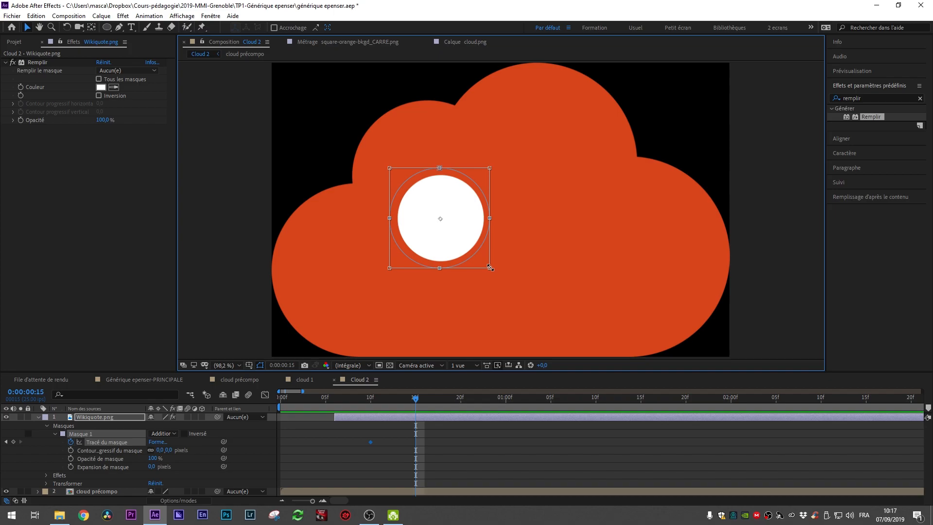
pyautogui.click(451, 474)
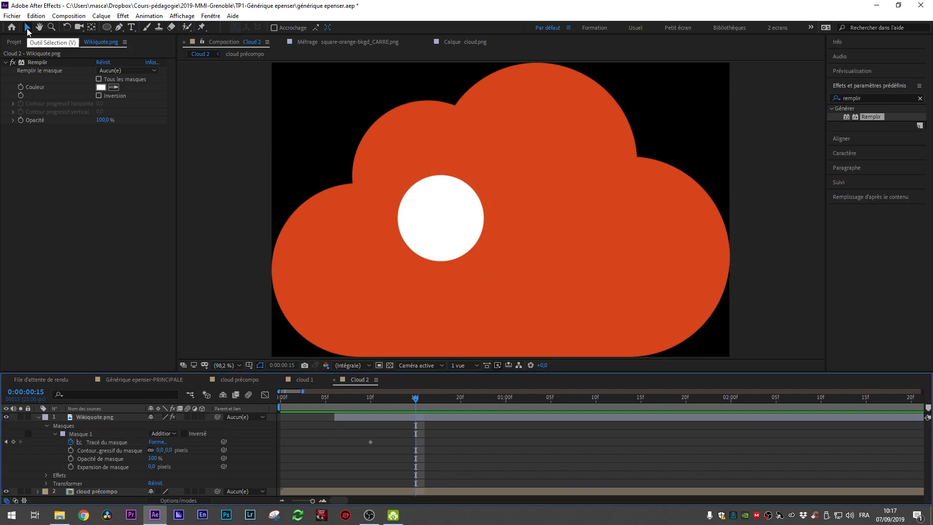
pyautogui.click(434, 225)
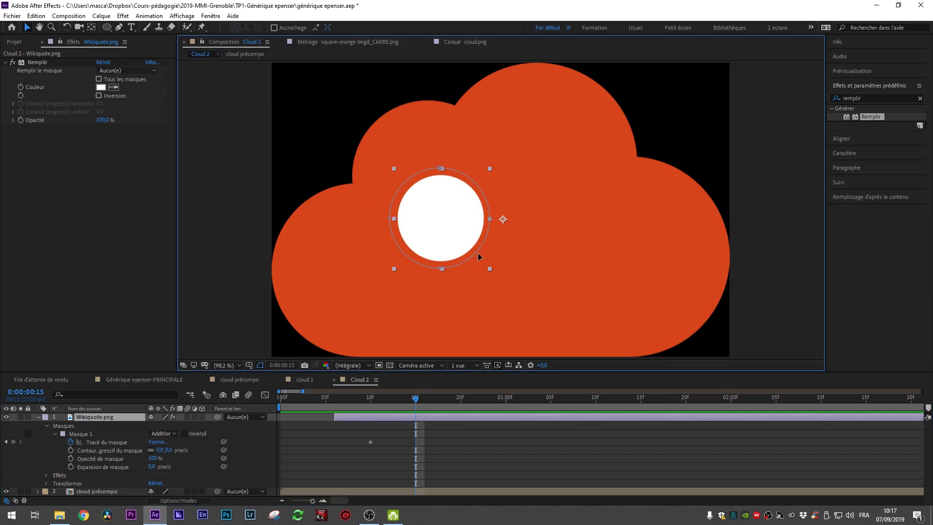
pyautogui.doubleClick(481, 252)
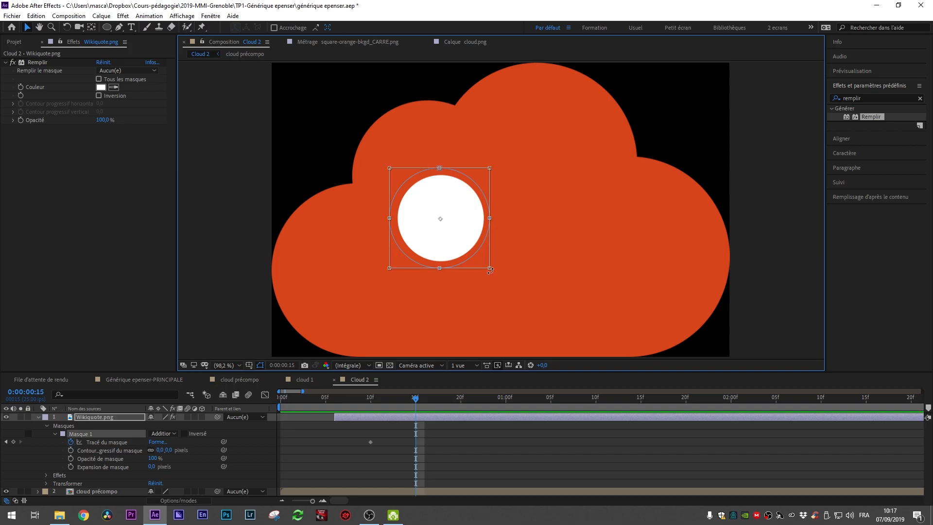
pyautogui.moveTo(493, 273); pyautogui.dragTo(544, 314)
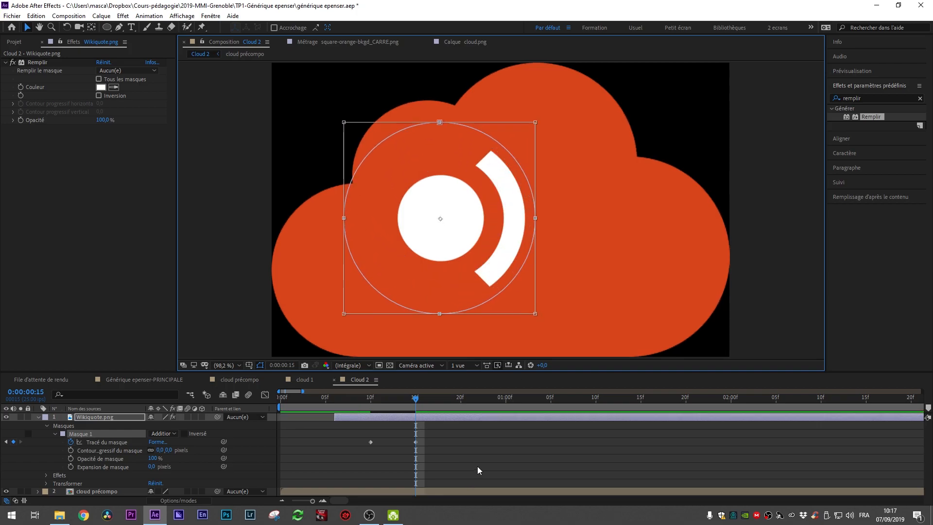
pyautogui.press('Return')
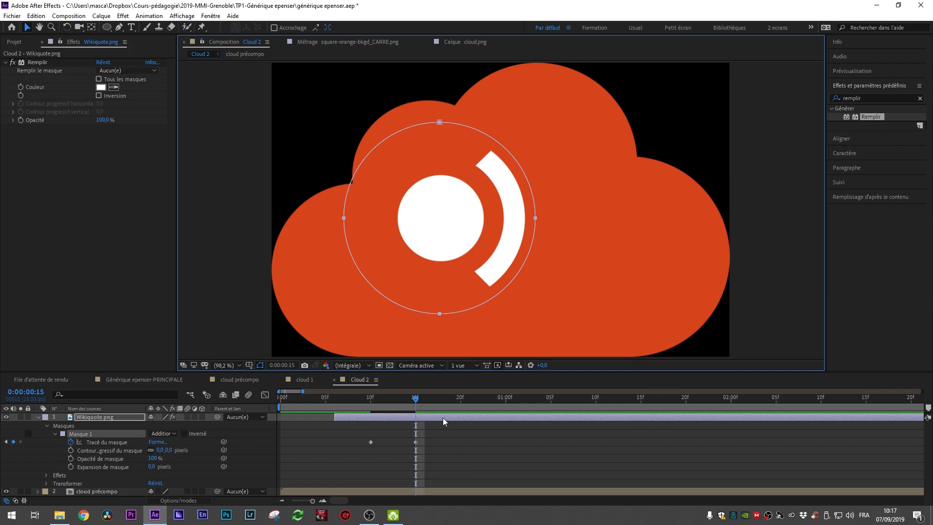
# Step: At 0:00:00:20, enlarge the mask further to reveal the second arc
pyautogui.press('pagedown')
pyautogui.press('pagedown')
pyautogui.press('pagedown')
pyautogui.press('pagedown')
pyautogui.press('pagedown')
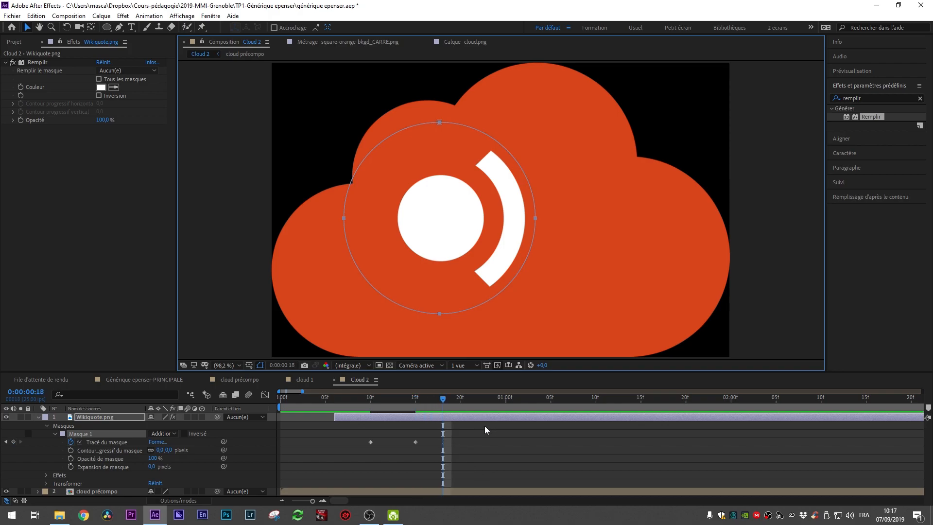
pyautogui.doubleClick(500, 293)
pyautogui.moveTo(536, 315); pyautogui.dragTo(609, 356)
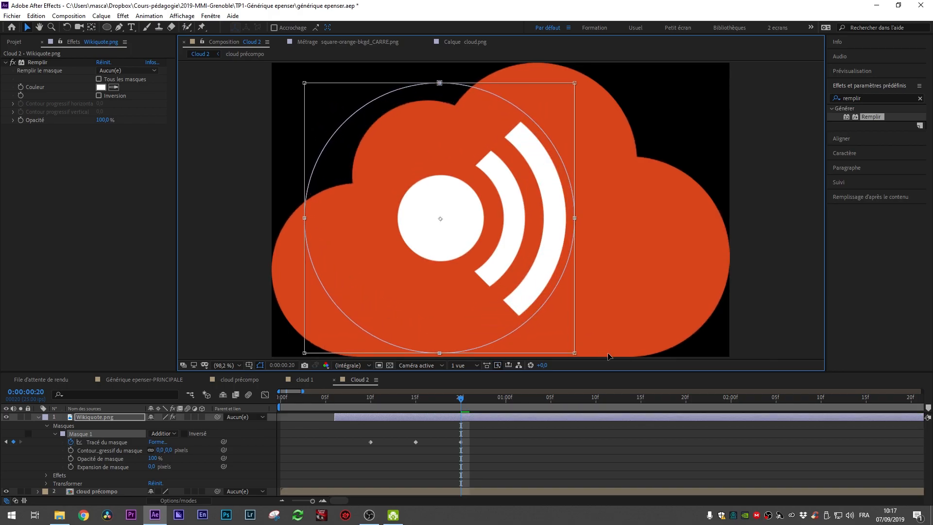
pyautogui.click(526, 448)
# Step: At 0:00:01:00, enlarge the mask to reveal the whole Wikiquote logo
pyautogui.press('pagedown')
pyautogui.press('pagedown')
pyautogui.press('pagedown')
pyautogui.press('pagedown')
pyautogui.press('pagedown')
pyautogui.click(538, 252)
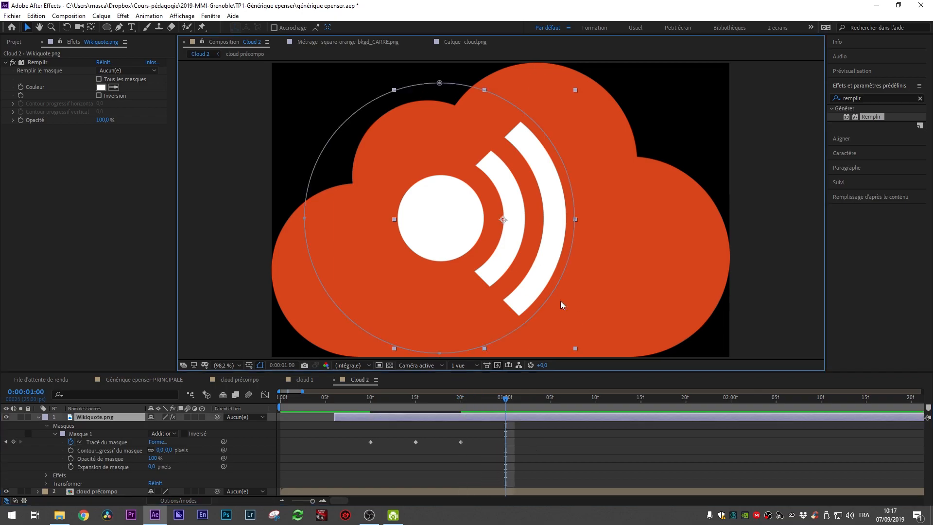
pyautogui.doubleClick(543, 308)
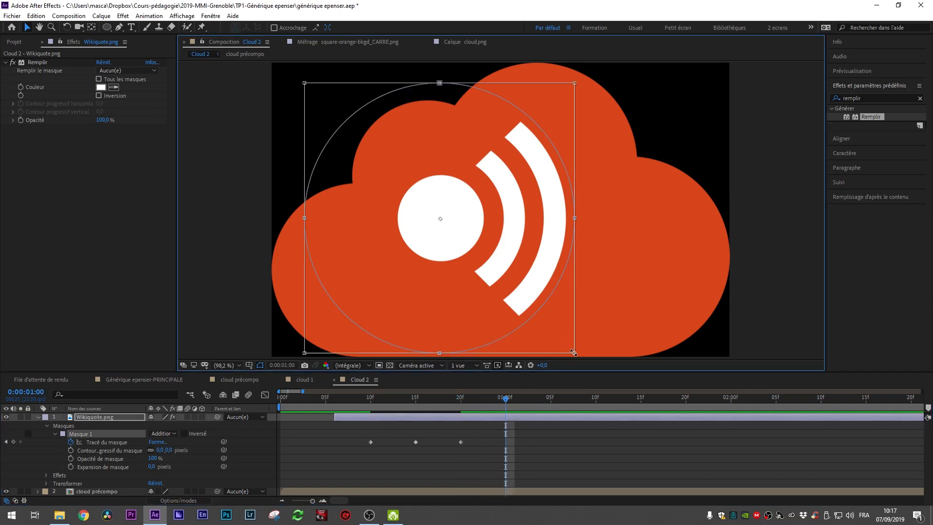
pyautogui.moveTo(573, 353); pyautogui.dragTo(619, 397)
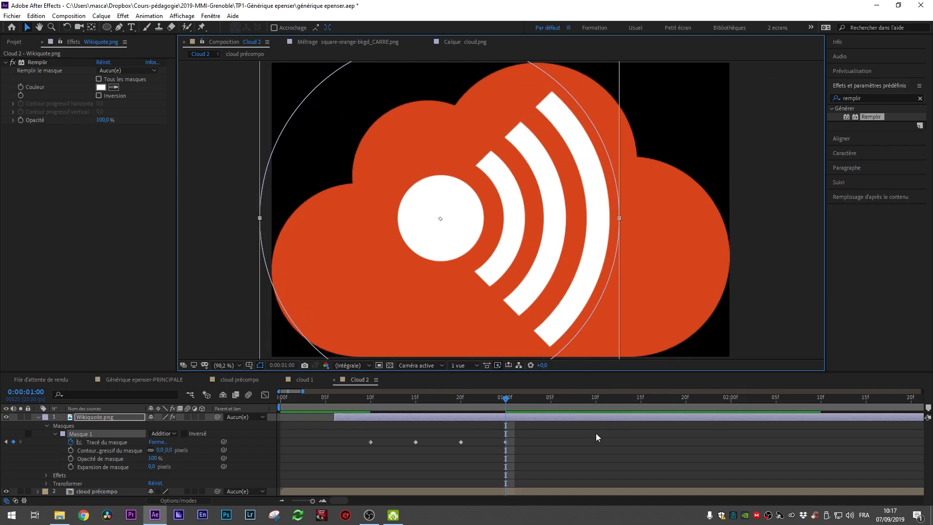
pyautogui.click(561, 462)
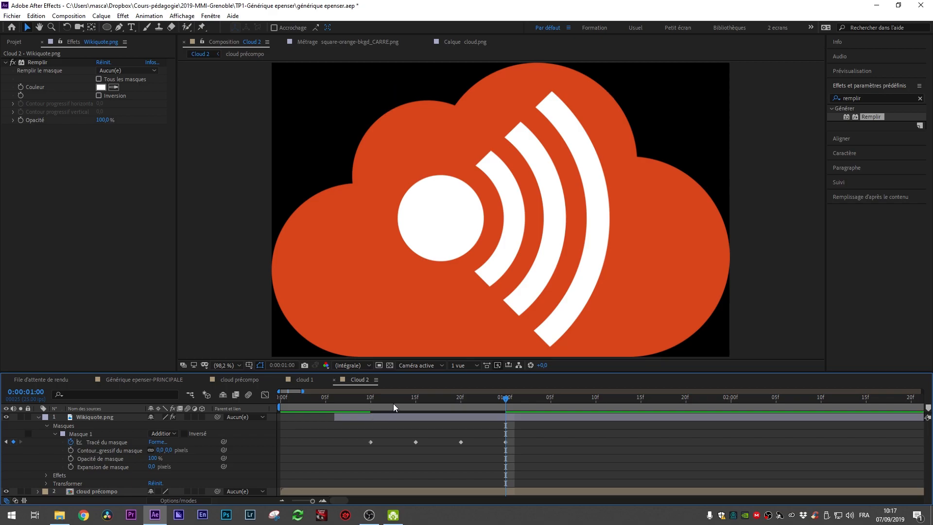
# Step: Copy the first Mask Path keyframe and paste it at 0:00:00:14 to hold the small mask
pyautogui.click(345, 407)
pyautogui.press('space')
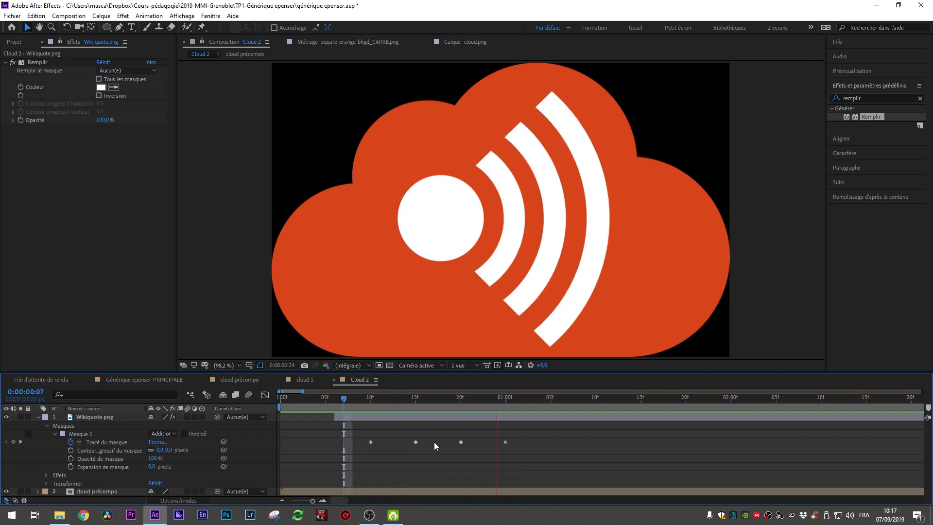
pyautogui.moveTo(354, 397); pyautogui.dragTo(370, 430)
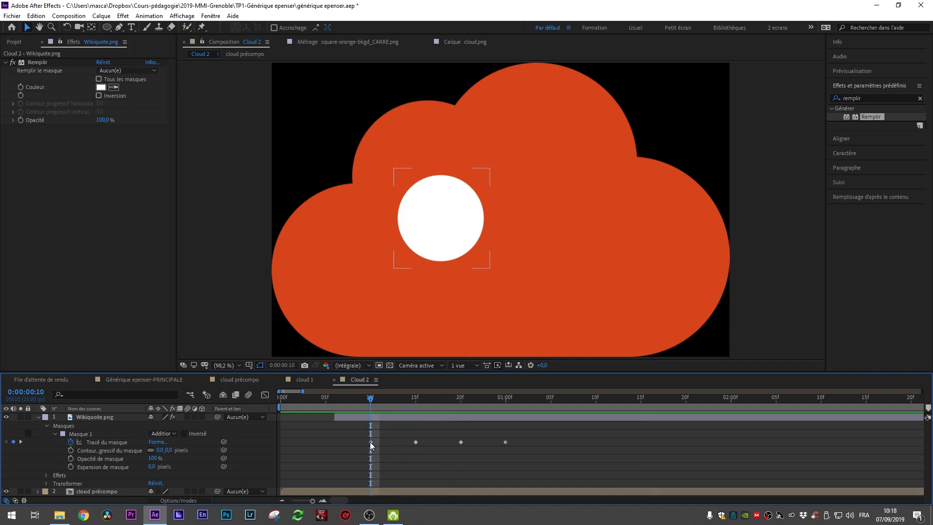
pyautogui.click(370, 442)
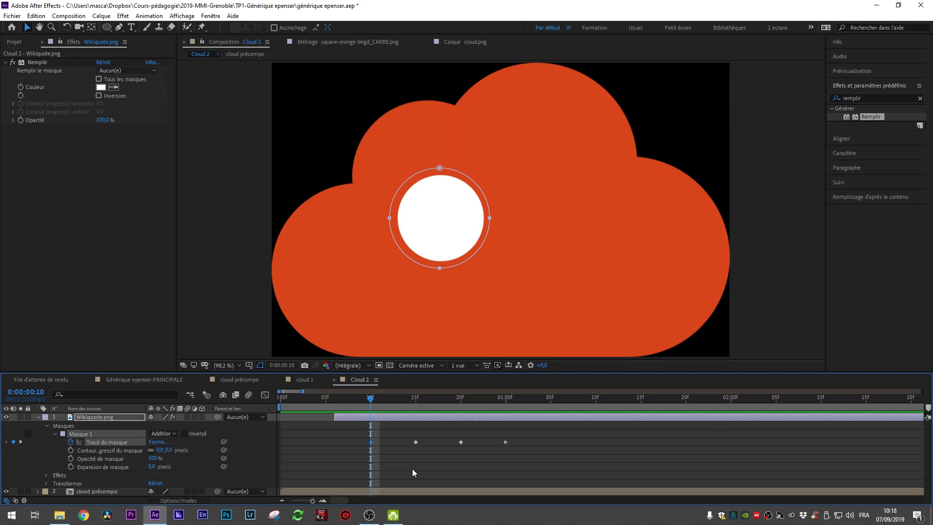
pyautogui.click(411, 402)
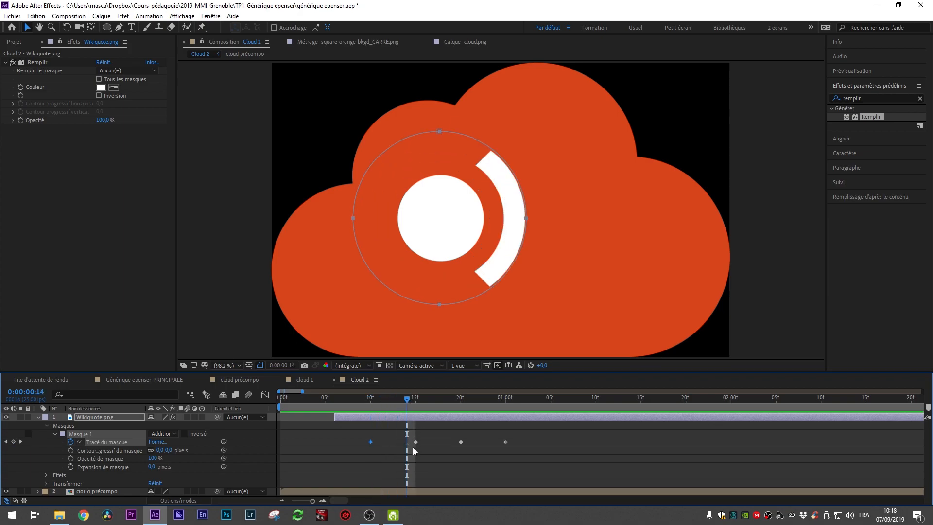
pyautogui.hotkey('ctrl', 'v')
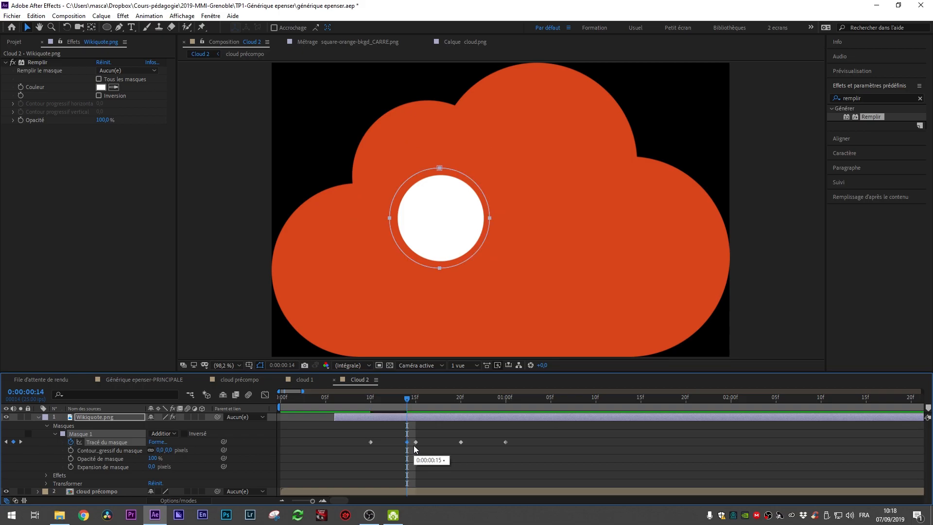
# Step: Paste hold copies of the previous mask keyframes at 0:00:00:19 and 0:00:00:24
pyautogui.moveTo(407, 403); pyautogui.dragTo(428, 405)
pyautogui.click(453, 402)
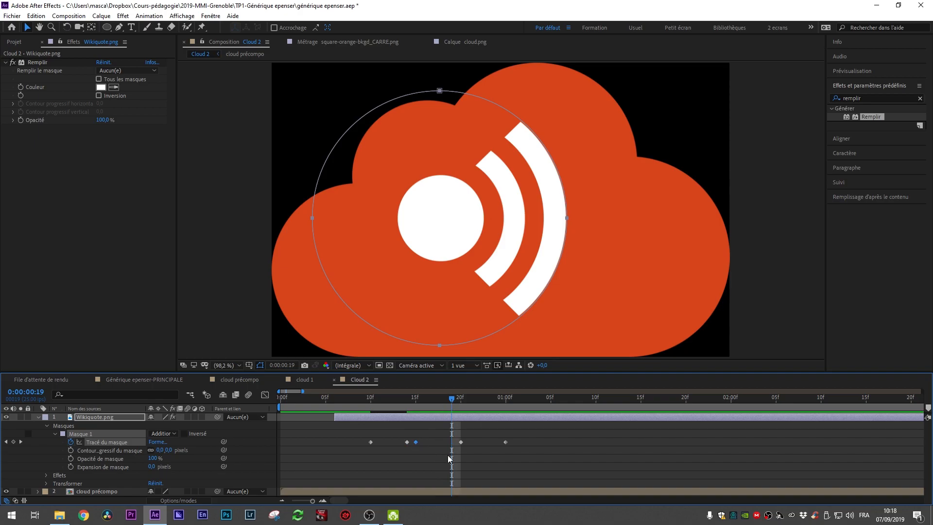
pyautogui.hotkey('ctrl', 'v')
pyautogui.click(461, 442)
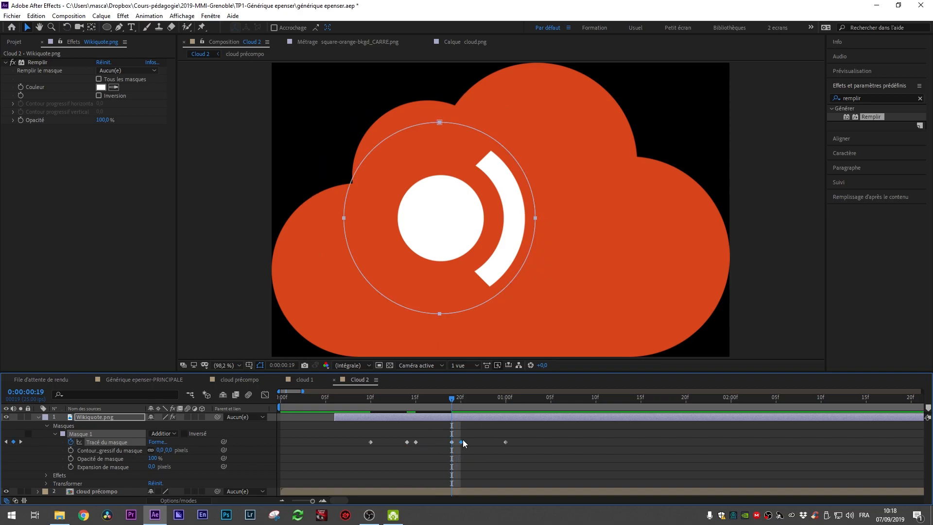
pyautogui.click(492, 402)
pyautogui.click(496, 404)
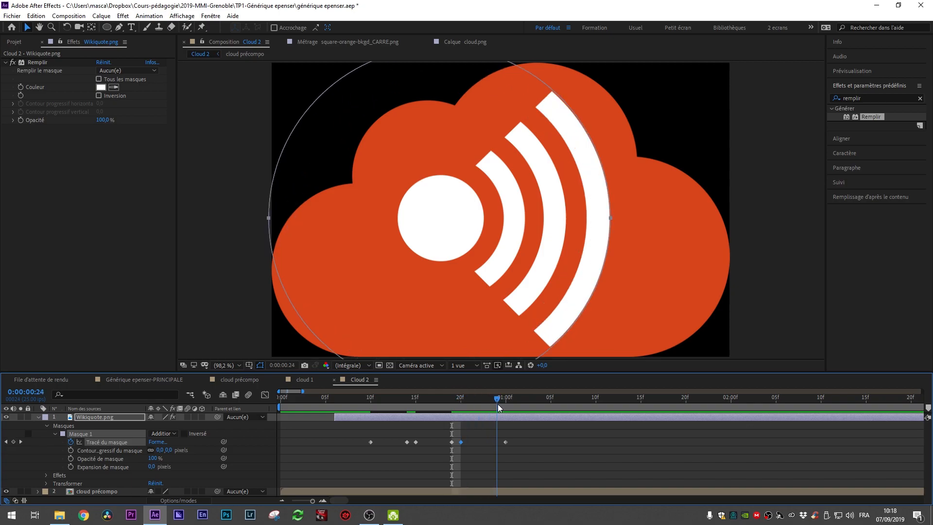
pyautogui.hotkey('ctrl', 'v')
# Step: Preview the stepped mask animation from 0:00:00:07
pyautogui.moveTo(496, 398); pyautogui.dragTo(344, 402)
pyautogui.press('space')
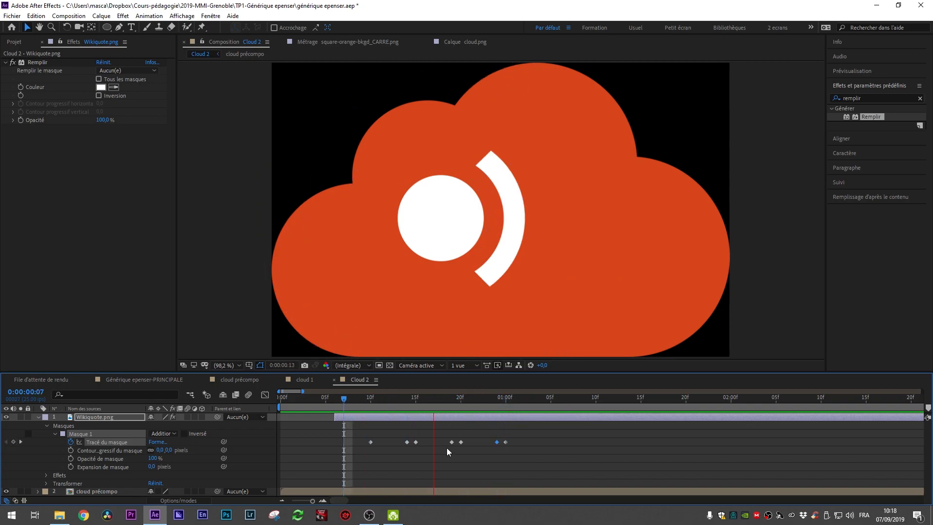
pyautogui.press('space')
# Step: Add a Mask Path keyframe at 0:00:01:04 holding the full-size mask
pyautogui.click(506, 399)
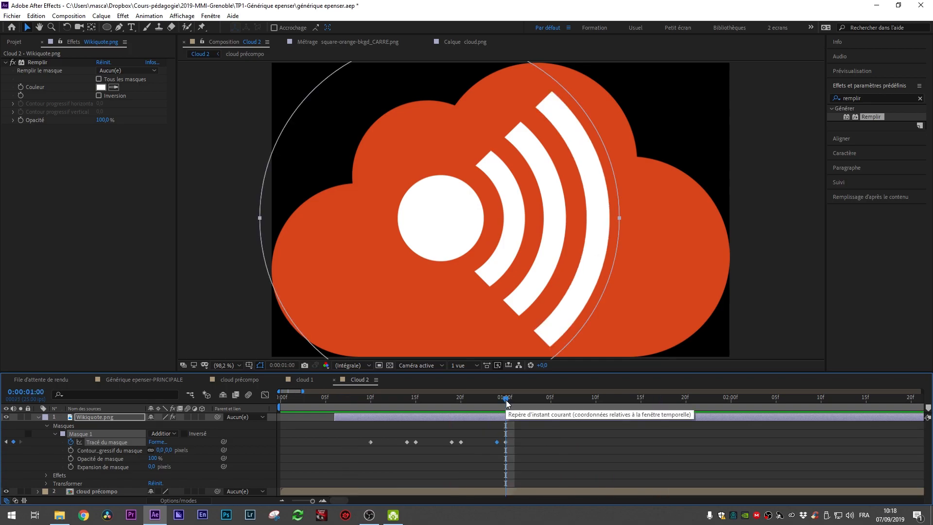
pyautogui.moveTo(507, 402); pyautogui.dragTo(524, 404)
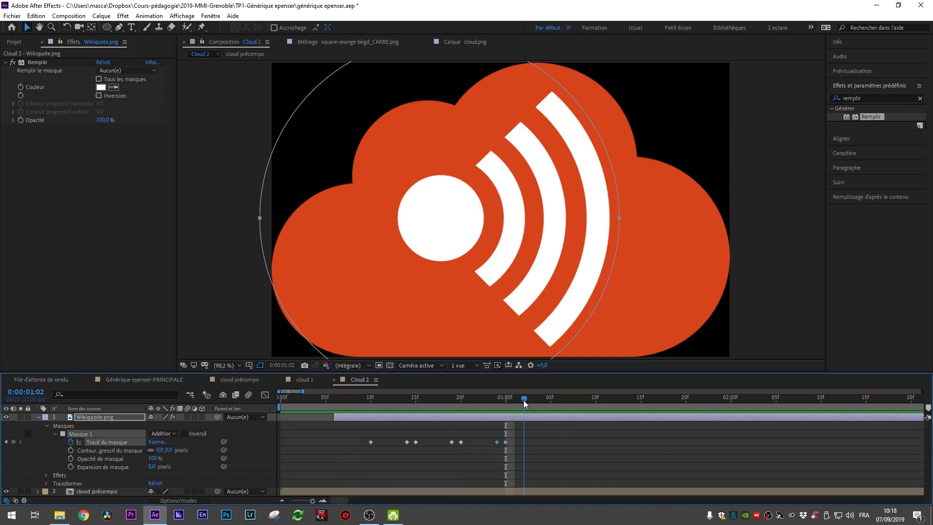
pyautogui.moveTo(525, 402); pyautogui.dragTo(510, 413)
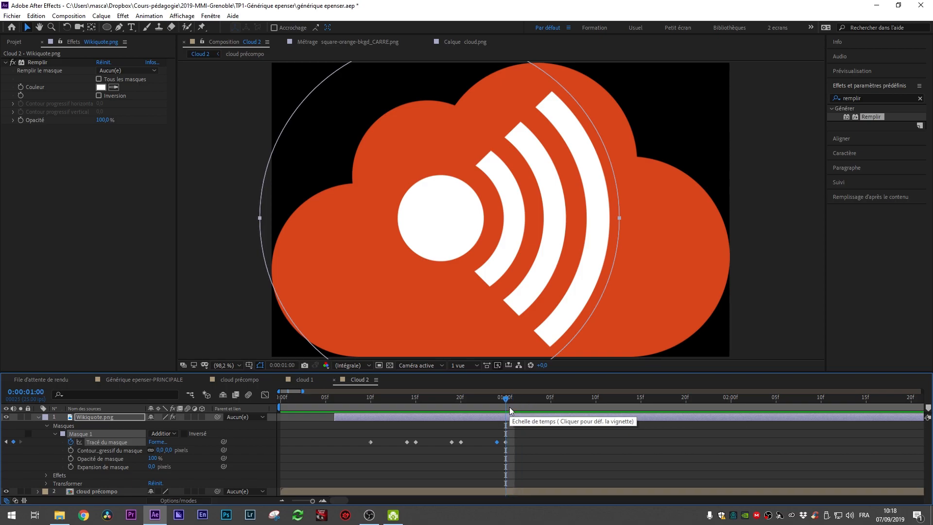
pyautogui.press('pagedown')
pyautogui.press('pagedown')
pyautogui.press('pagedown')
pyautogui.press('pagedown')
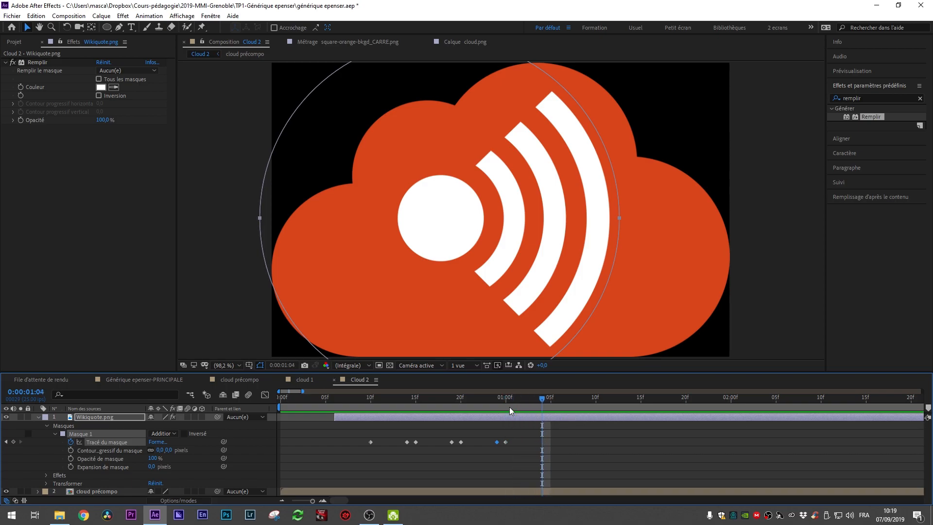
pyautogui.click(506, 442)
pyautogui.hotkey('ctrl', 'v')
pyautogui.hotkey('ctrl', 'z')
pyautogui.click(13, 443)
# Step: Paste the smallest mask keyframe at 0:00:01:05 so the reveal restarts
pyautogui.moveTo(542, 406)
pyautogui.mouseDown()
pyautogui.moveTo(514, 407)
pyautogui.moveTo(543, 410)
pyautogui.mouseUp()
pyautogui.moveTo(545, 399); pyautogui.dragTo(552, 399)
pyautogui.hotkey('ctrl', 'v')
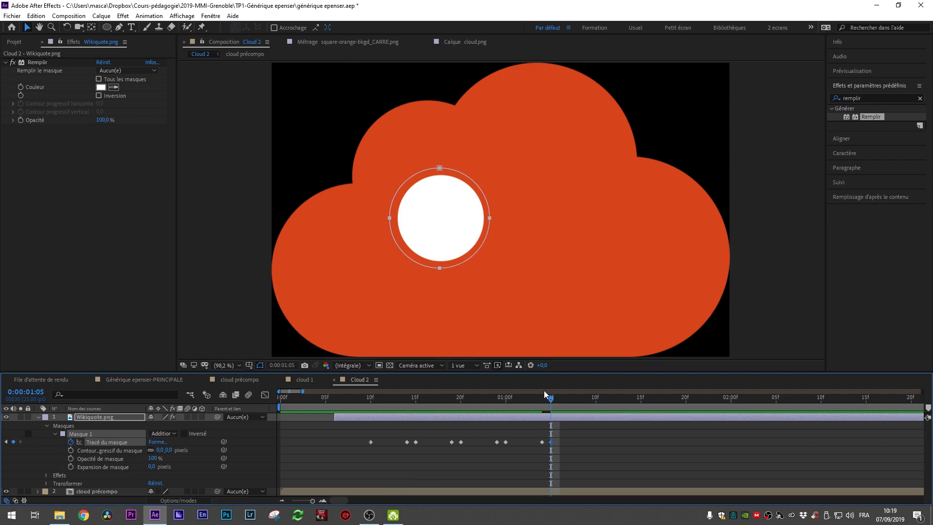
pyautogui.click(544, 390)
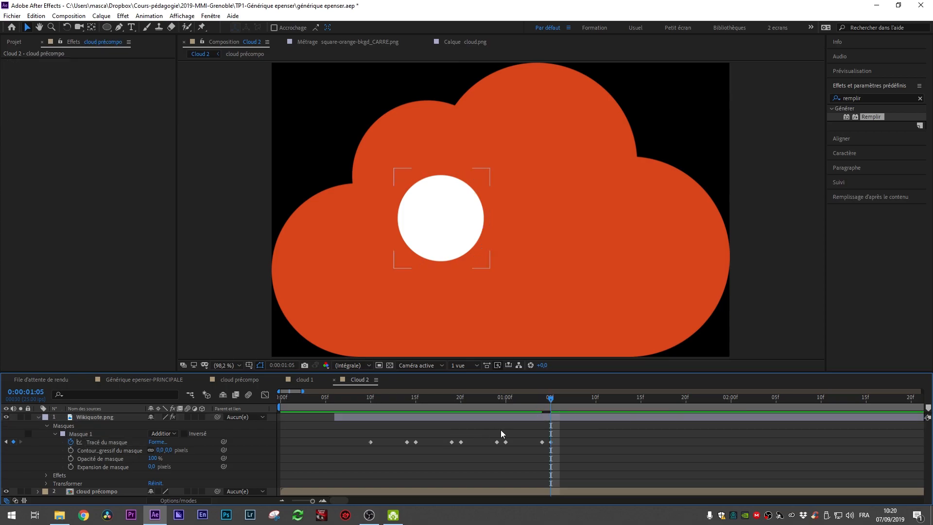
# Step: Preview the repeating mask reveal of the Wikiquote logo across the timeline
pyautogui.moveTo(358, 427); pyautogui.dragTo(550, 484)
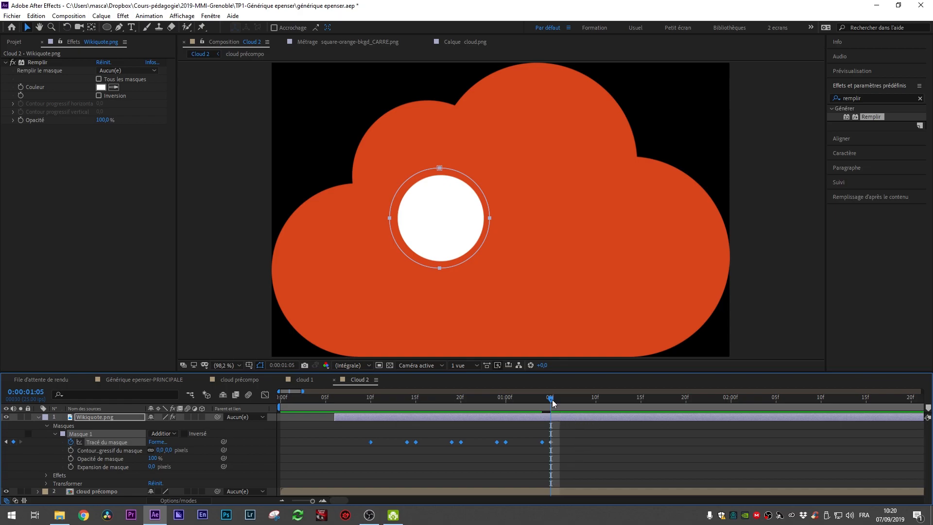
pyautogui.moveTo(552, 402); pyautogui.dragTo(721, 398)
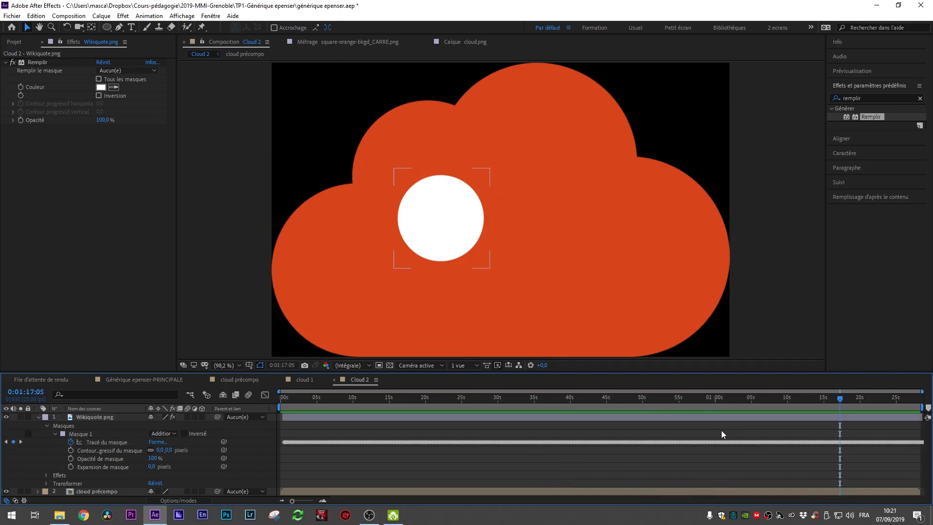
pyautogui.moveTo(844, 397); pyautogui.dragTo(407, 401)
pyautogui.press('space')
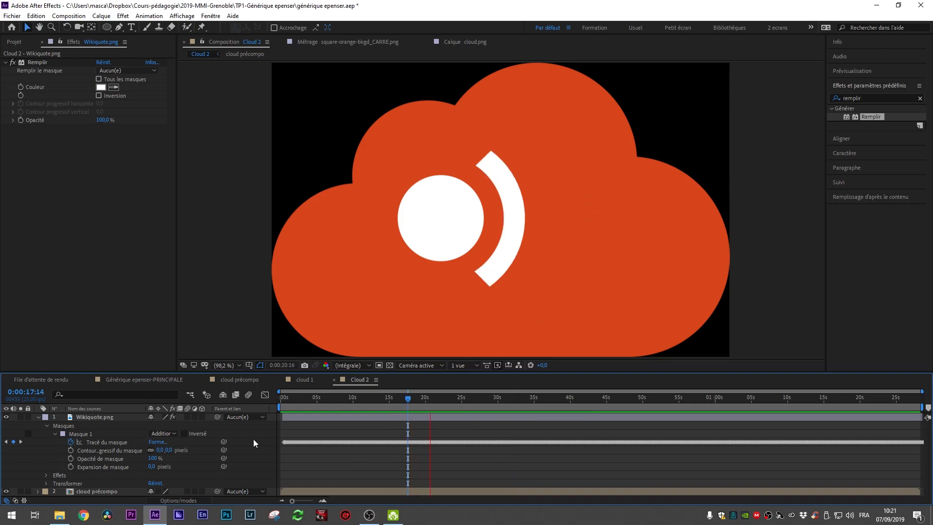
pyautogui.press('space')
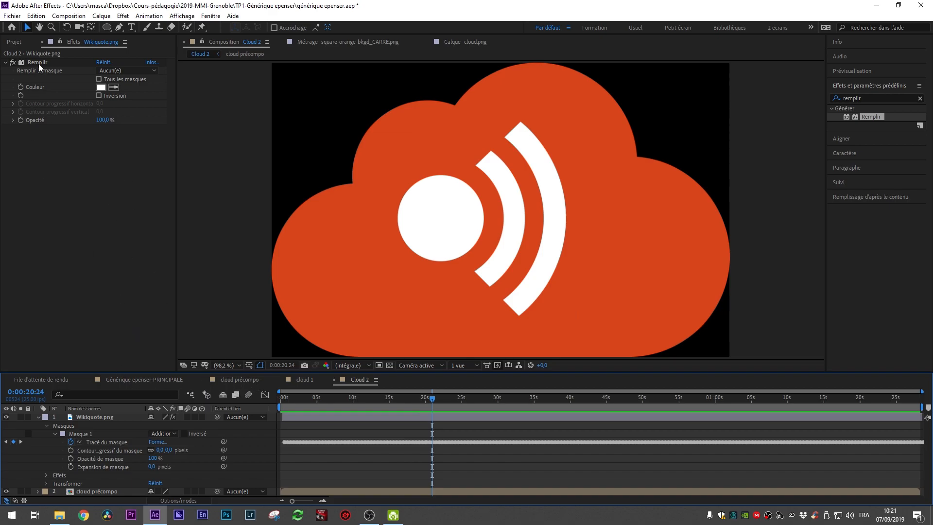
# Step: Create a new composition from the cloud précompo item and return to its start
pyautogui.click(15, 42)
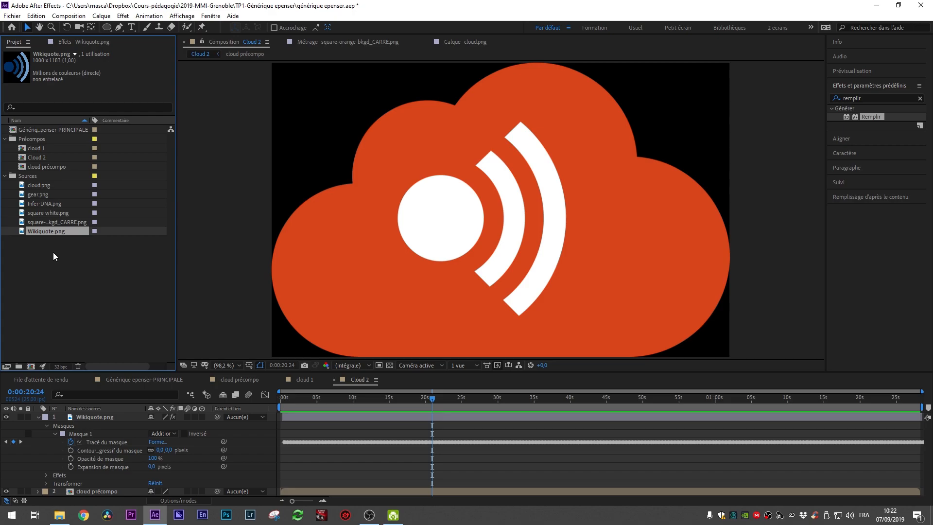
pyautogui.click(51, 214)
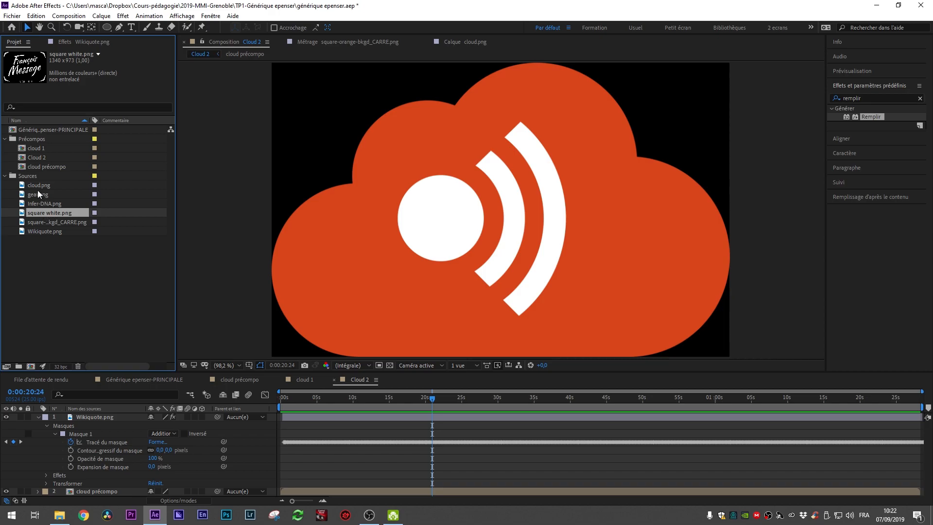
pyautogui.click(48, 167)
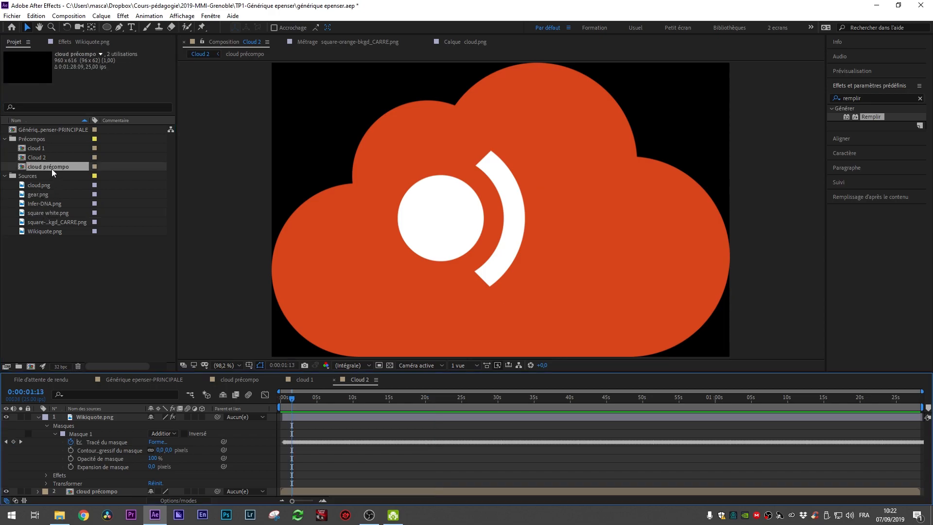
pyautogui.moveTo(52, 168); pyautogui.dragTo(31, 366)
pyautogui.moveTo(281, 404); pyautogui.dragTo(302, 486)
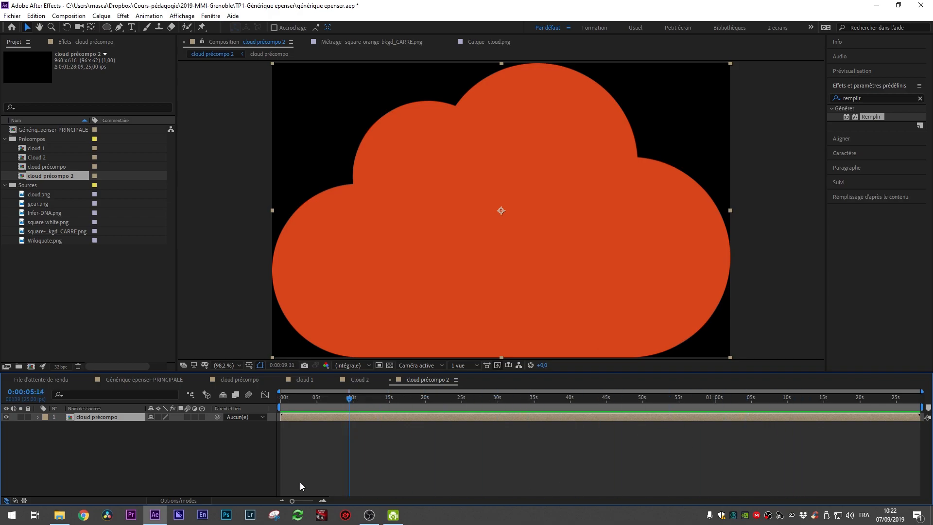
pyautogui.press('Home')
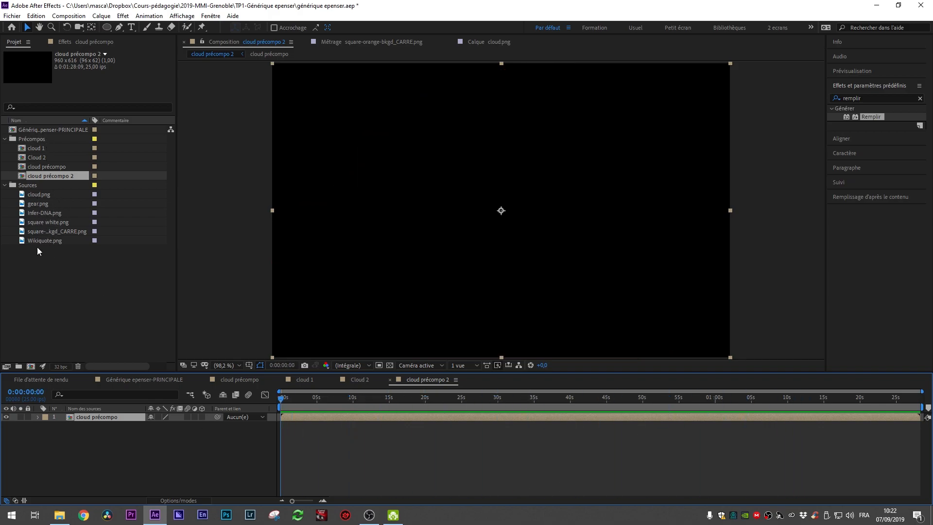
# Step: Add square white.png to the new composition, scaling it down and nudging it to sit inside the cloud
pyautogui.moveTo(54, 222); pyautogui.dragTo(104, 415)
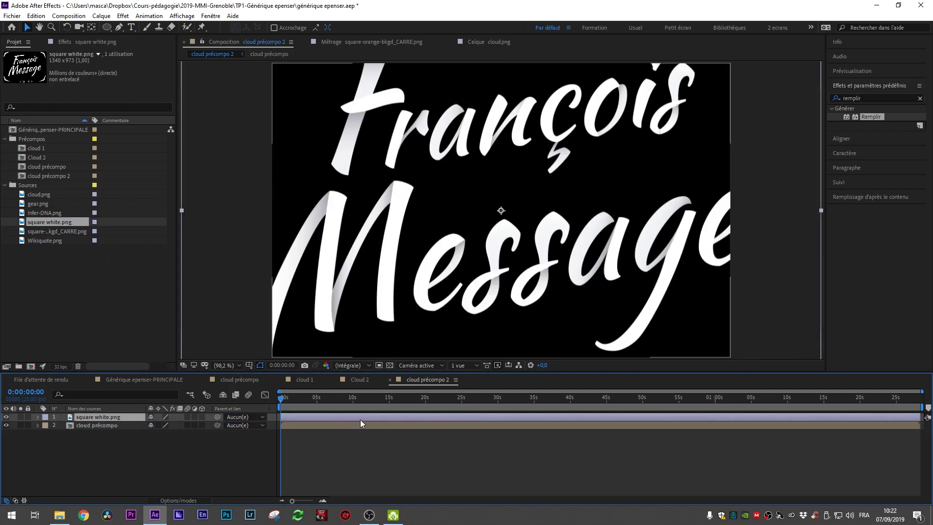
pyautogui.press(',')
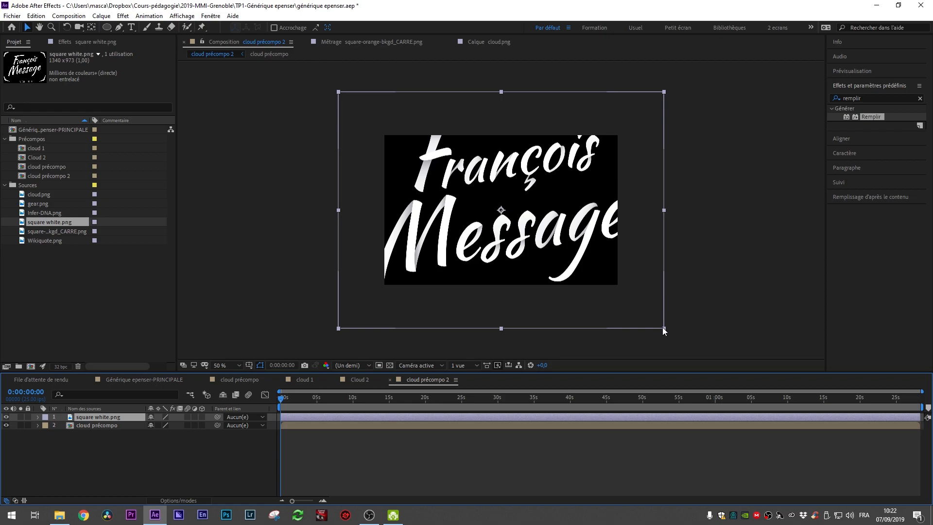
pyautogui.moveTo(664, 328); pyautogui.dragTo(562, 273)
pyautogui.moveTo(283, 398); pyautogui.dragTo(289, 400)
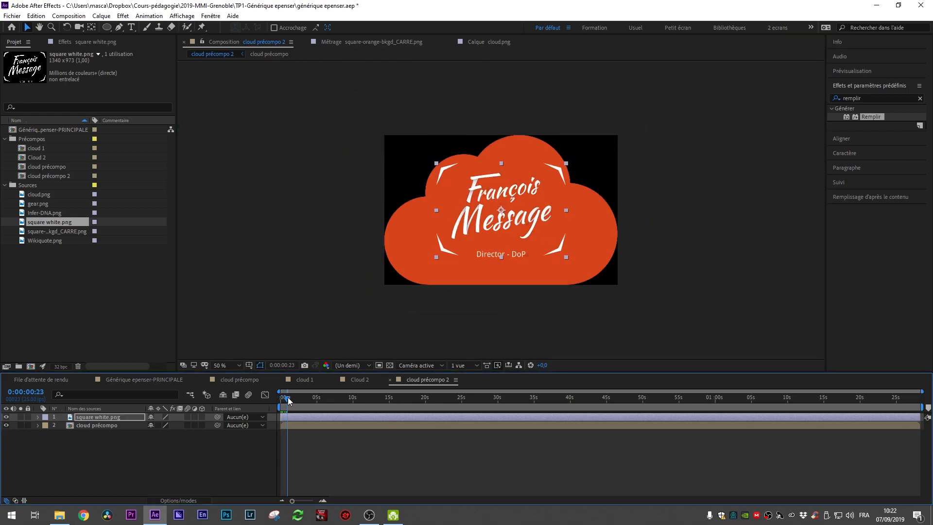
pyautogui.moveTo(509, 224); pyautogui.dragTo(509, 234)
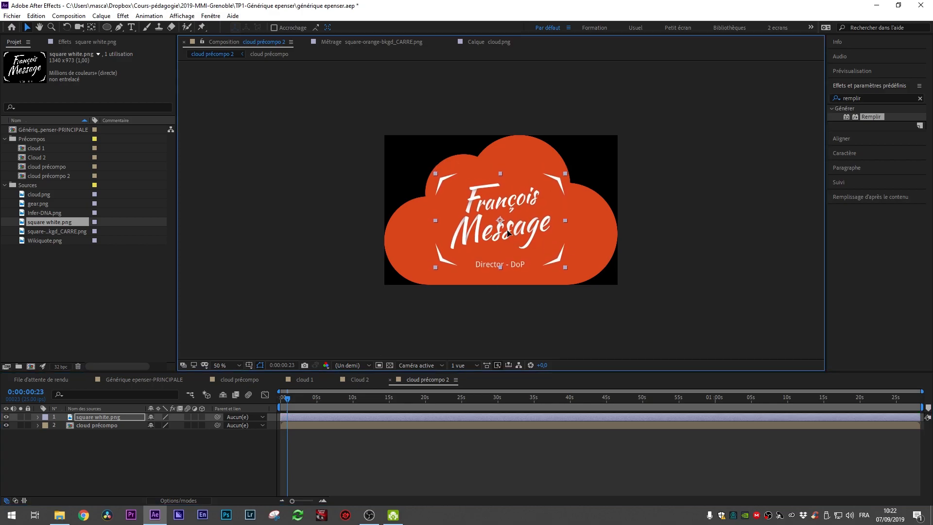
# Step: Duplicate the square white.png layer
pyautogui.press('/')
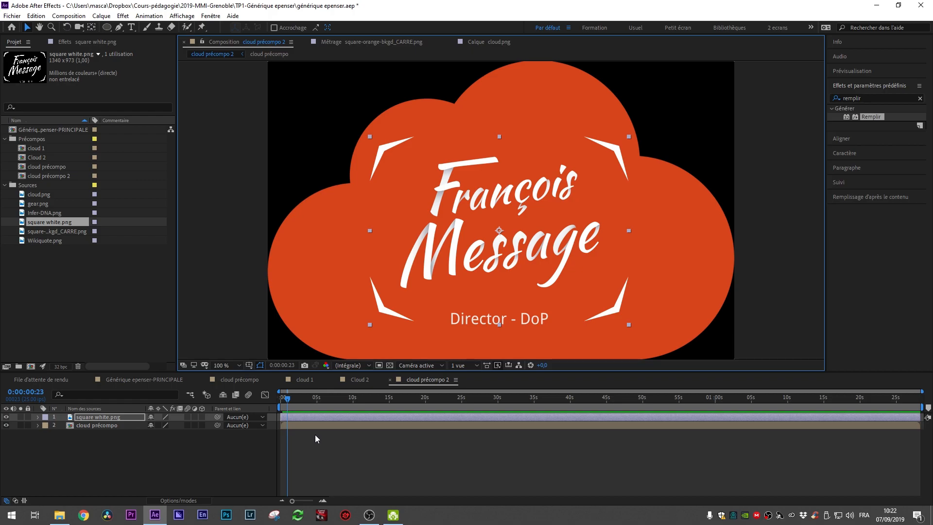
pyautogui.click(311, 417)
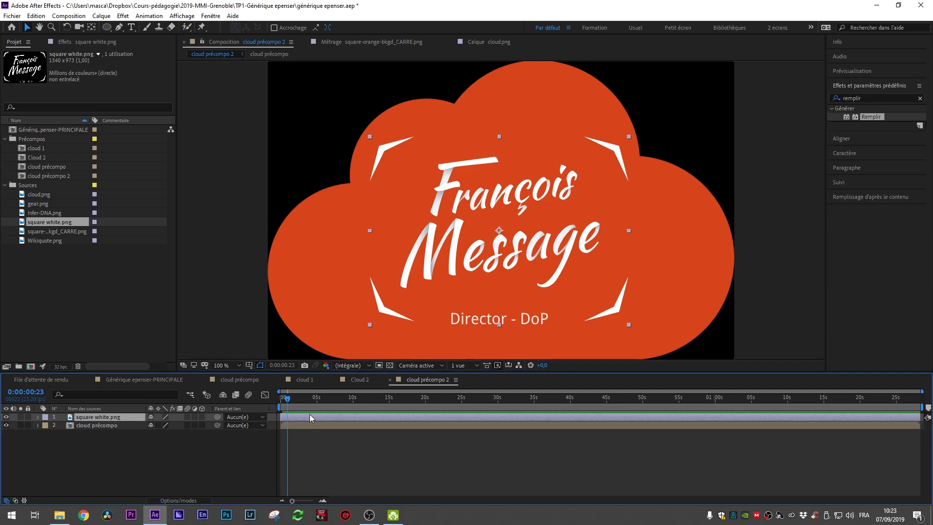
pyautogui.hotkey('ctrl', 'd')
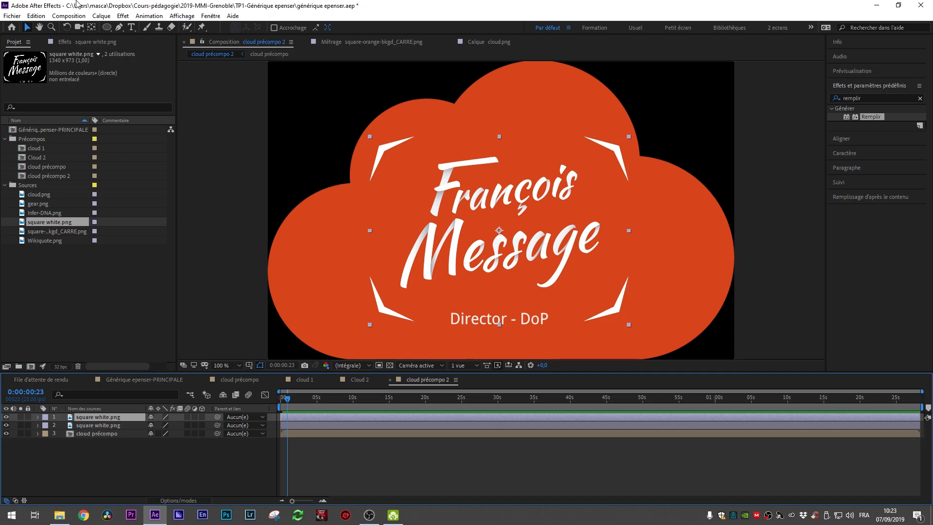
# Step: Draw an elliptical mask on the top logo layer around the text and enlarge it slightly
pyautogui.click(106, 27)
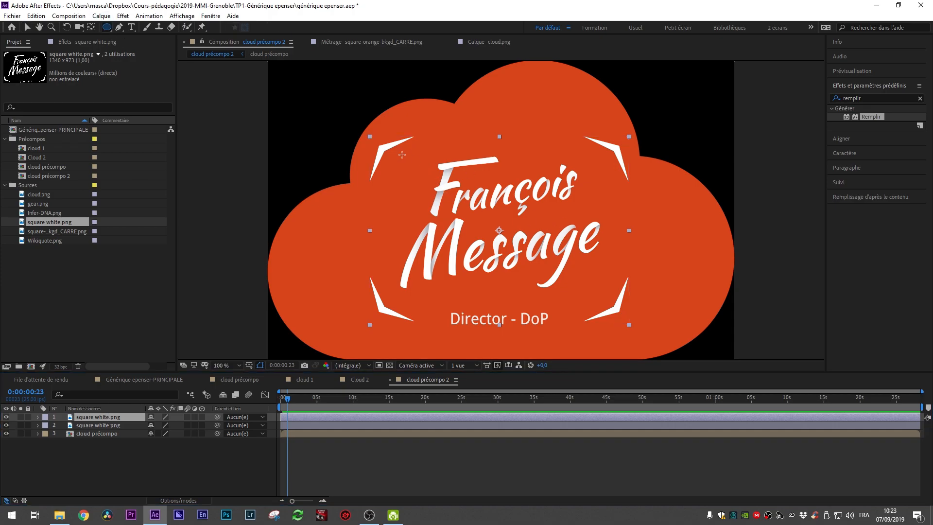
pyautogui.moveTo(395, 154)
pyautogui.mouseDown()
pyautogui.moveTo(481, 227)
pyautogui.moveTo(626, 321)
pyautogui.moveTo(627, 336)
pyautogui.mouseUp()
pyautogui.click(28, 27)
pyautogui.doubleClick(417, 191)
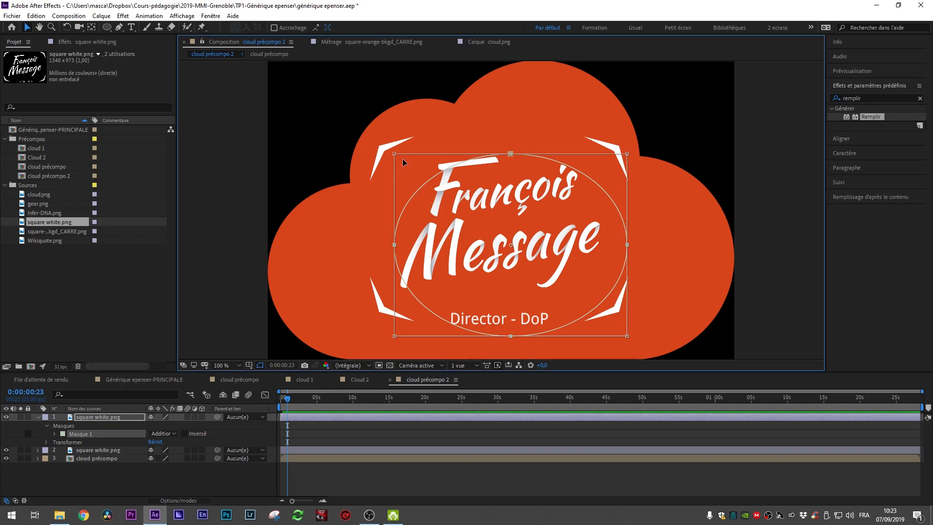
pyautogui.moveTo(393, 154); pyautogui.dragTo(366, 135)
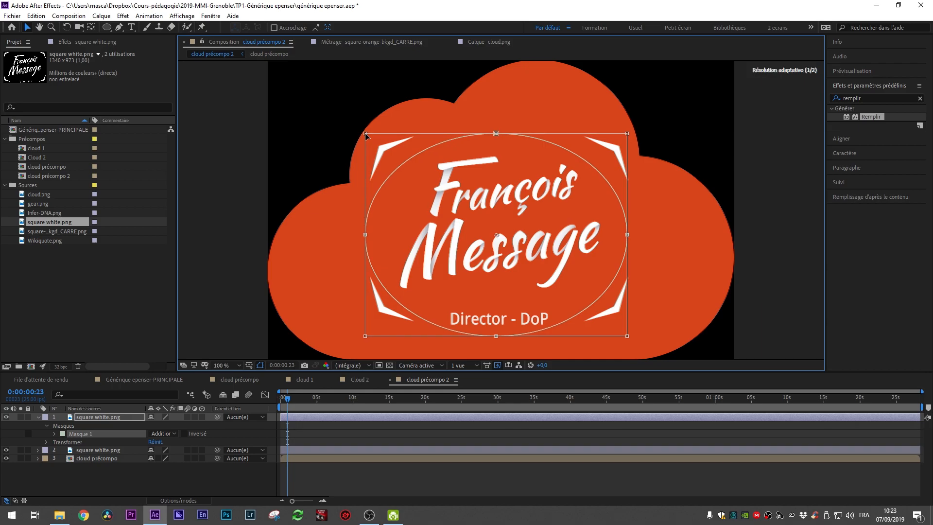
pyautogui.doubleClick(458, 184)
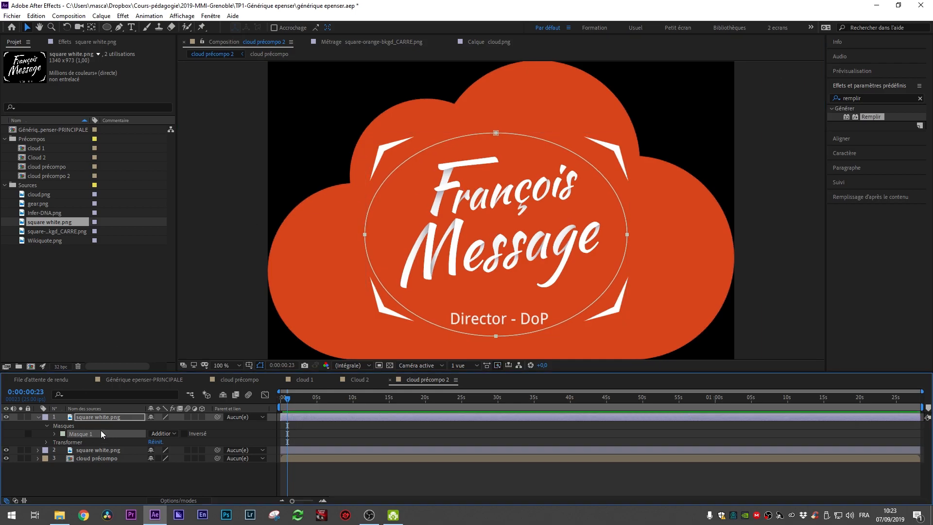
# Step: Set the top layer's mask mode to Soustraction
pyautogui.click(6, 450)
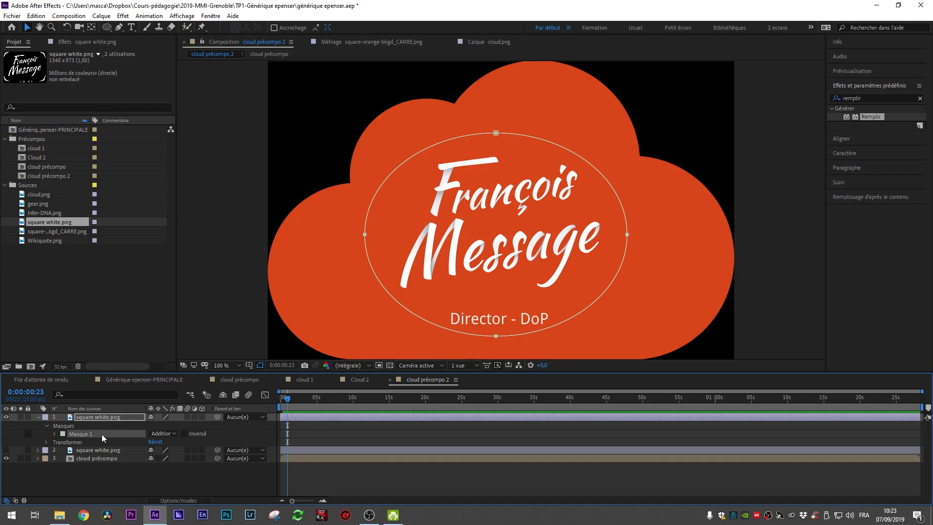
pyautogui.click(103, 449)
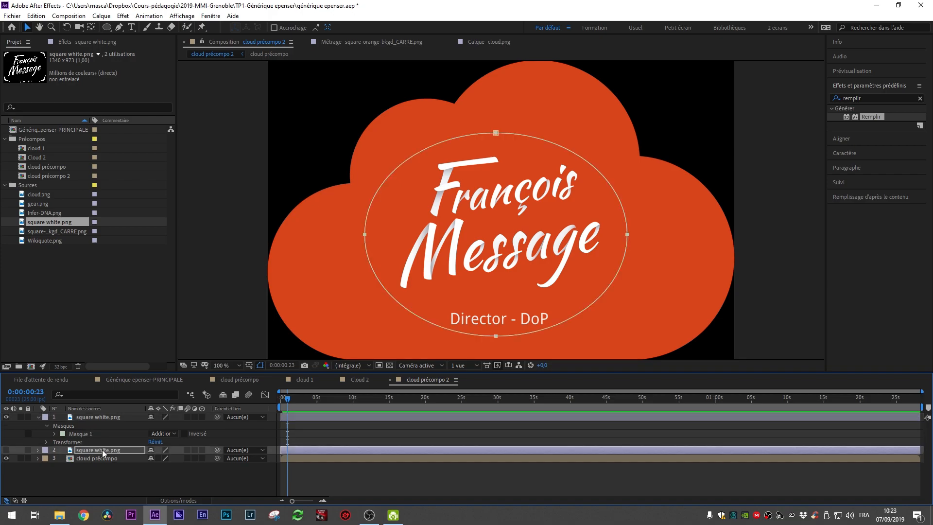
pyautogui.click(7, 451)
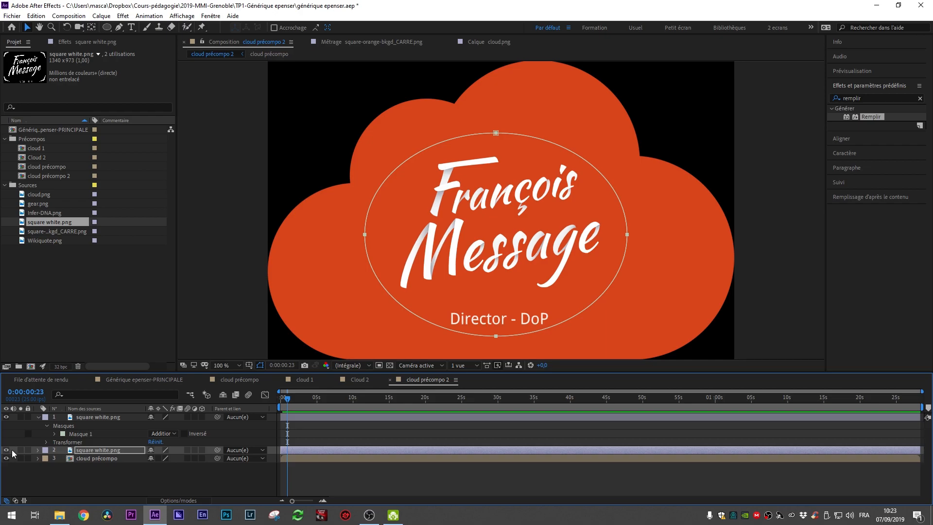
pyautogui.click(37, 451)
pyautogui.click(37, 451)
pyautogui.click(85, 438)
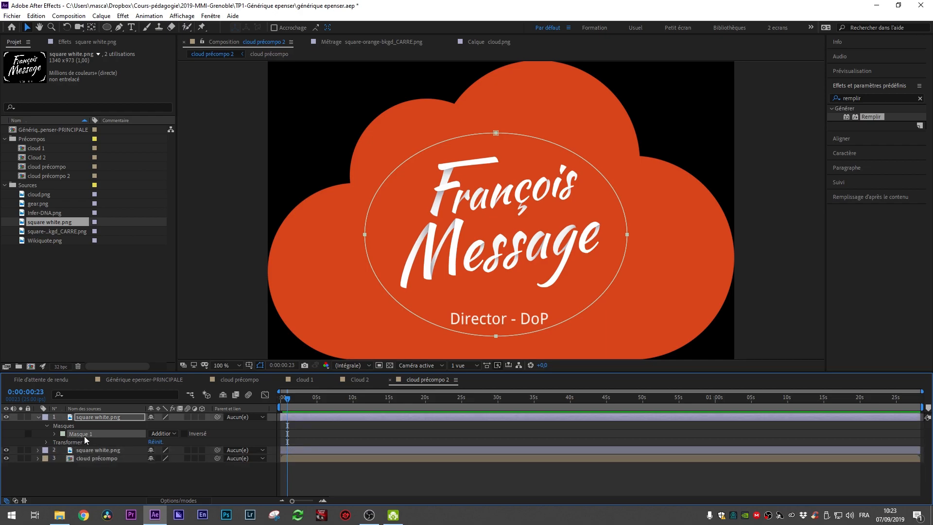
pyautogui.click(170, 434)
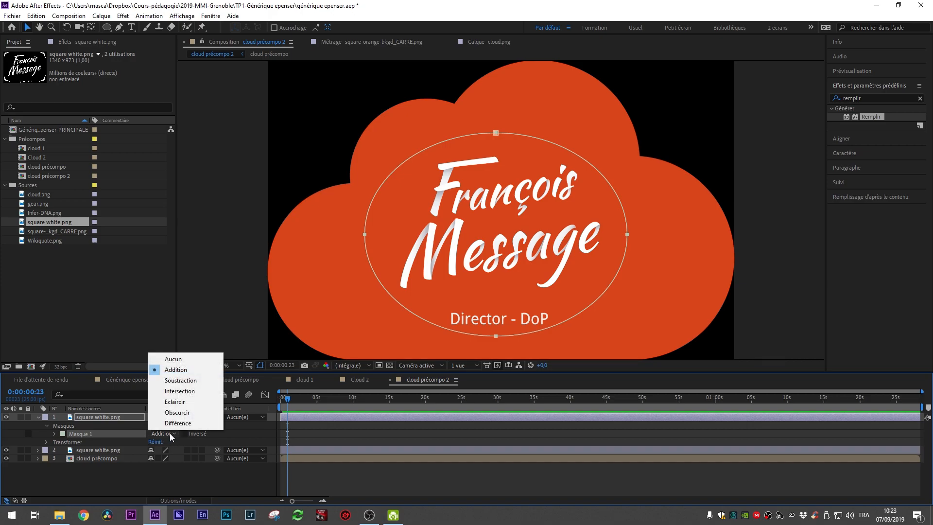
pyautogui.click(181, 381)
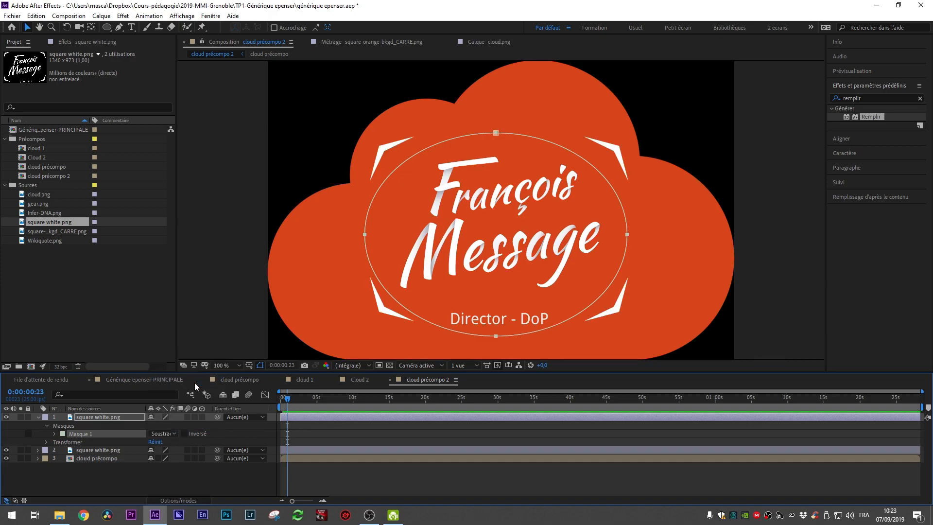
# Step: Toggle visibility and solo of the two logo layers to compare the subtracted mask result
pyautogui.click(7, 451)
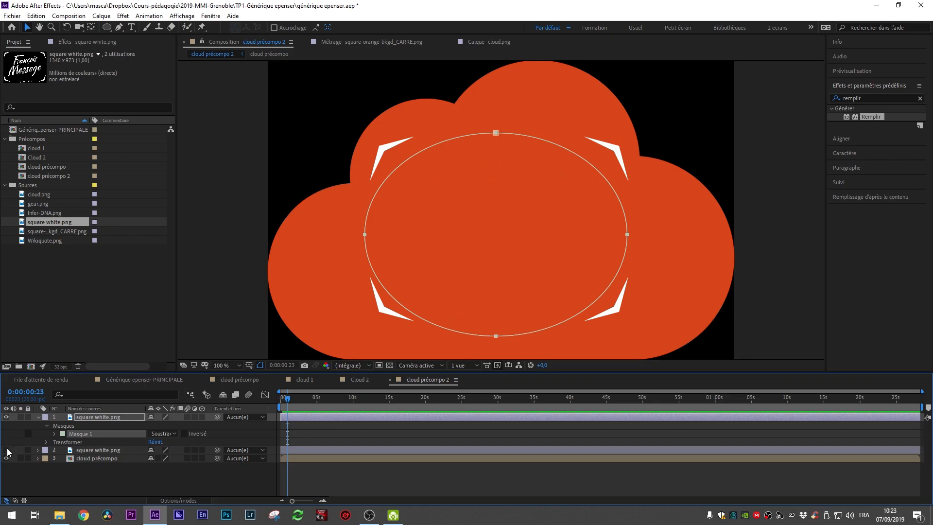
pyautogui.click(7, 451)
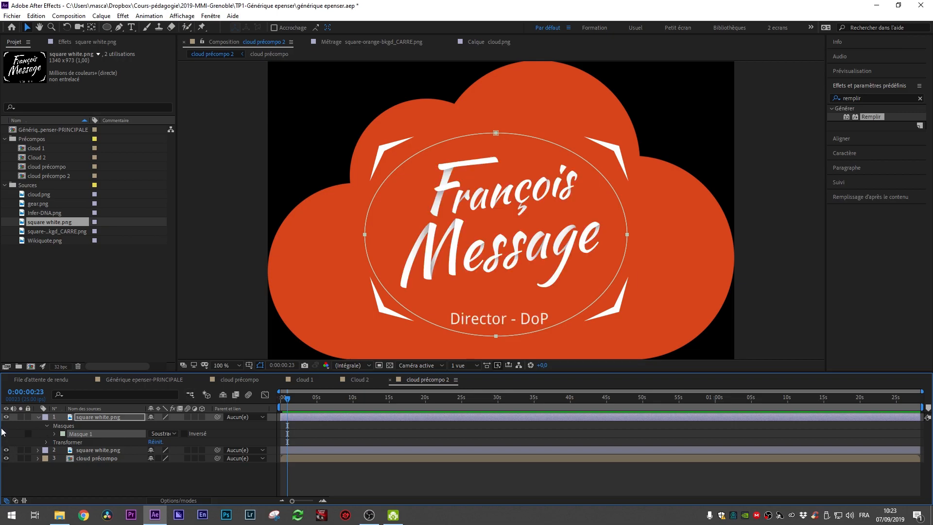
pyautogui.click(6, 417)
pyautogui.click(6, 418)
pyautogui.click(95, 417)
pyautogui.click(21, 418)
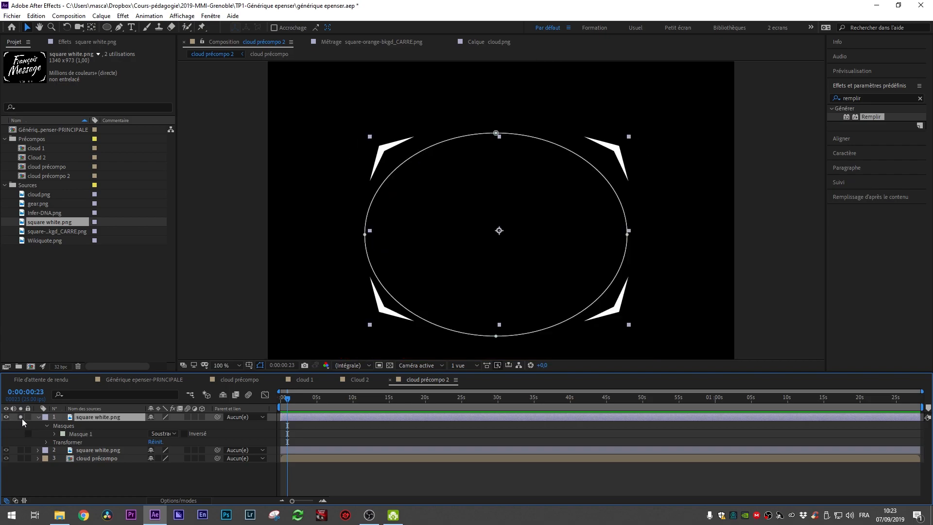
pyautogui.click(21, 417)
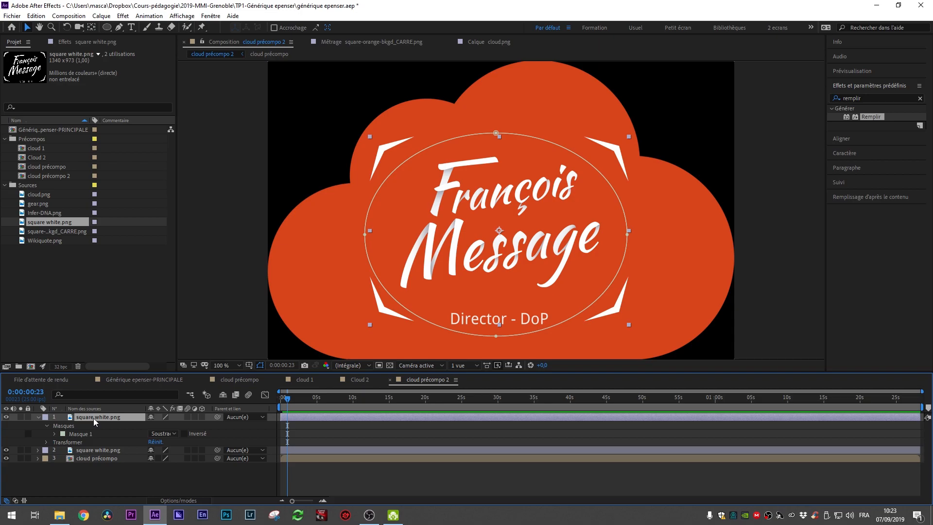
# Step: Rename the top masked layer to logo exté
pyautogui.press('Return')
pyautogui.write('l')
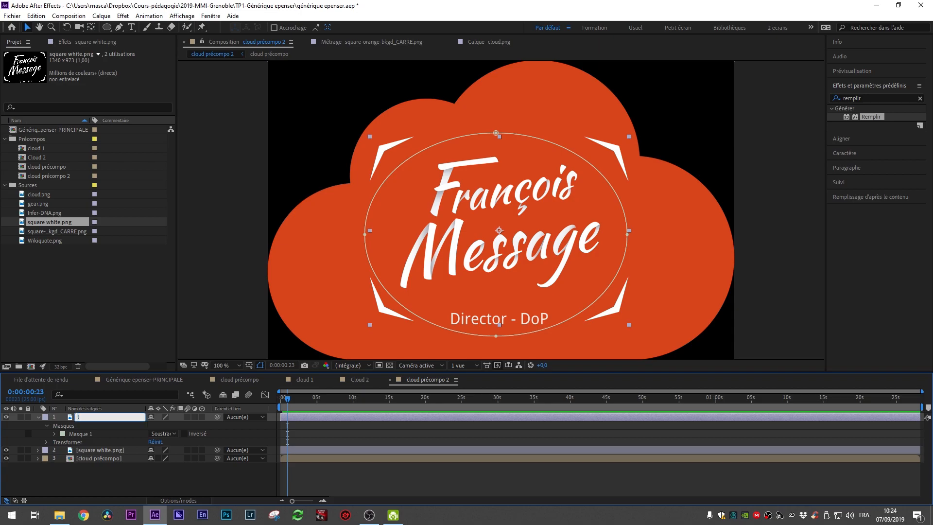
pyautogui.write('ogo exté')
pyautogui.press('Return')
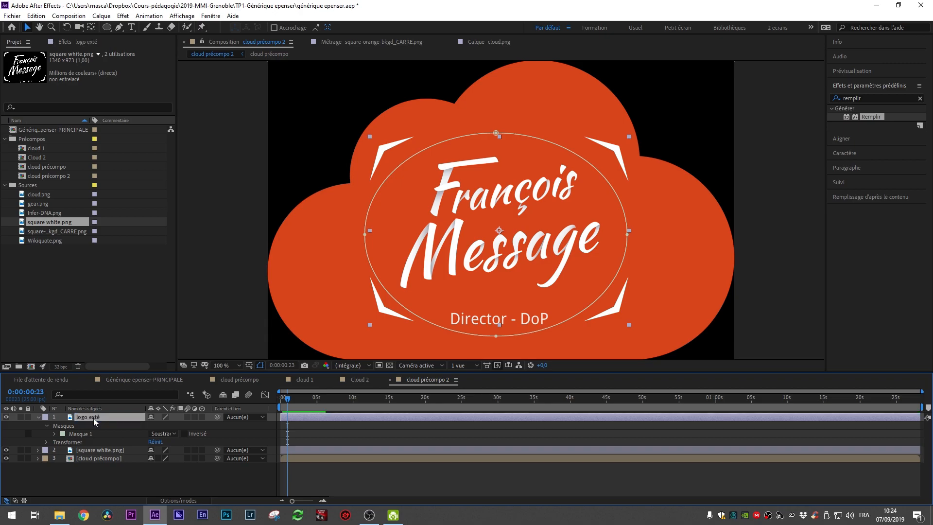
# Step: Rename the second square white layer to logo inté
pyautogui.click(108, 452)
pyautogui.press('Return')
pyautogui.write('logo inté')
pyautogui.press('Return')
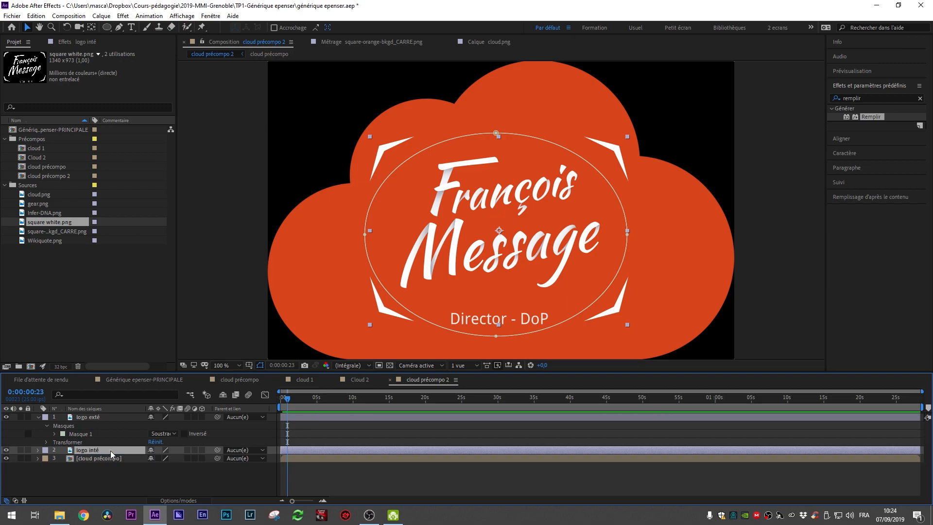
# Step: Hide the logo inté layer and select the logo exté layer
pyautogui.click(178, 484)
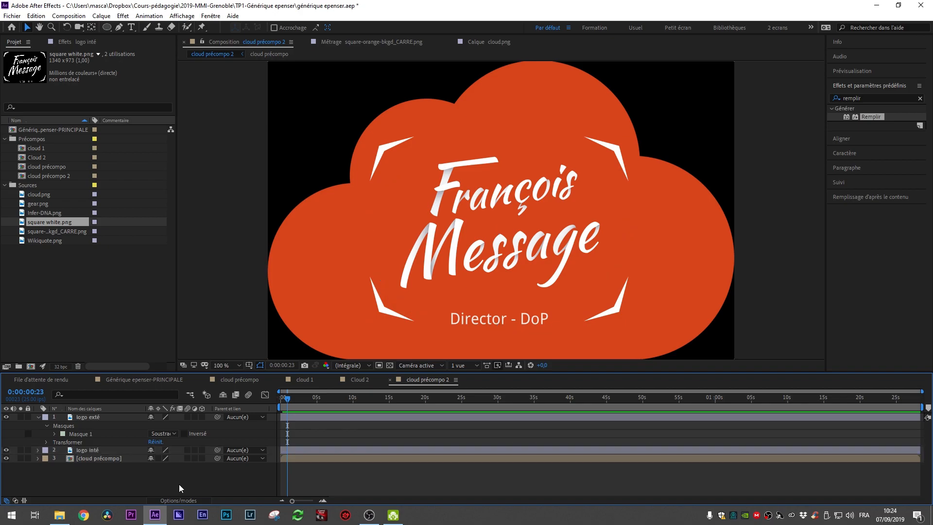
pyautogui.click(93, 452)
pyautogui.click(6, 451)
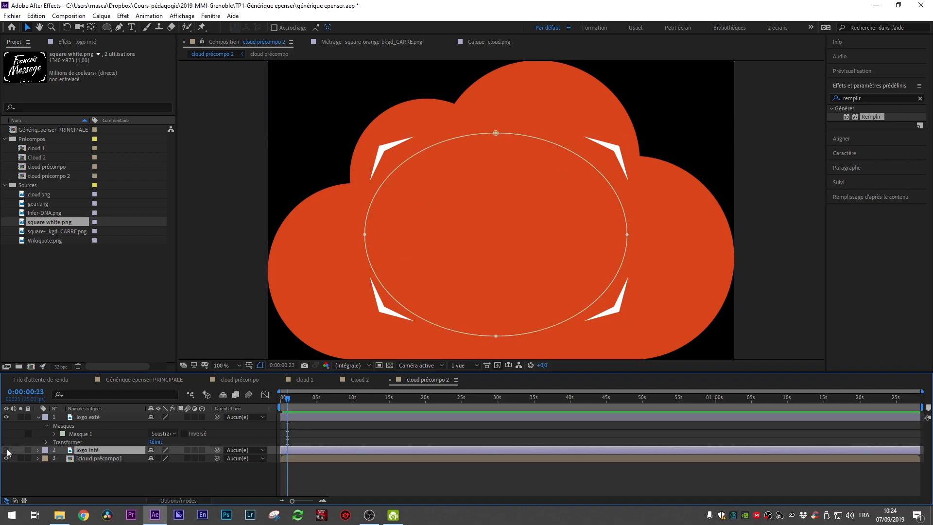
pyautogui.click(378, 317)
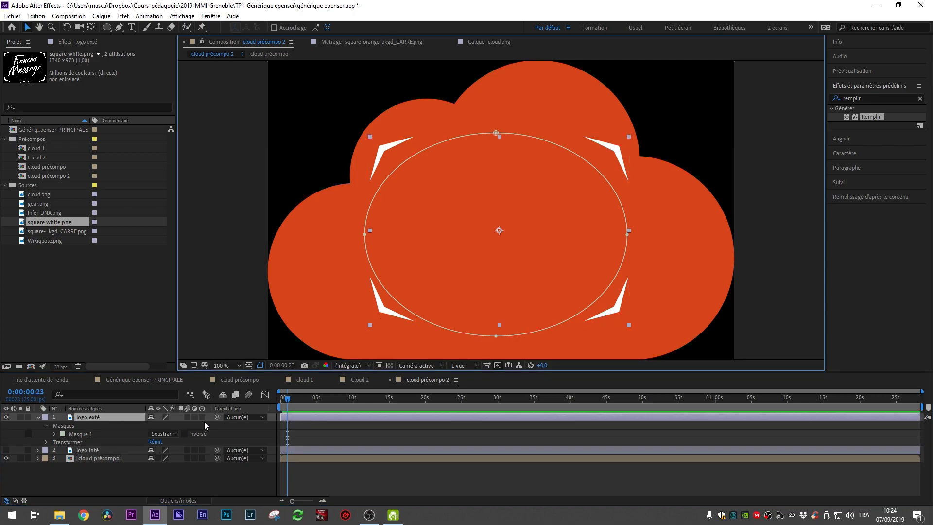
# Step: Reveal the logo exté layer's Scale and set a first Scale keyframe at frame 6
pyautogui.press('s')
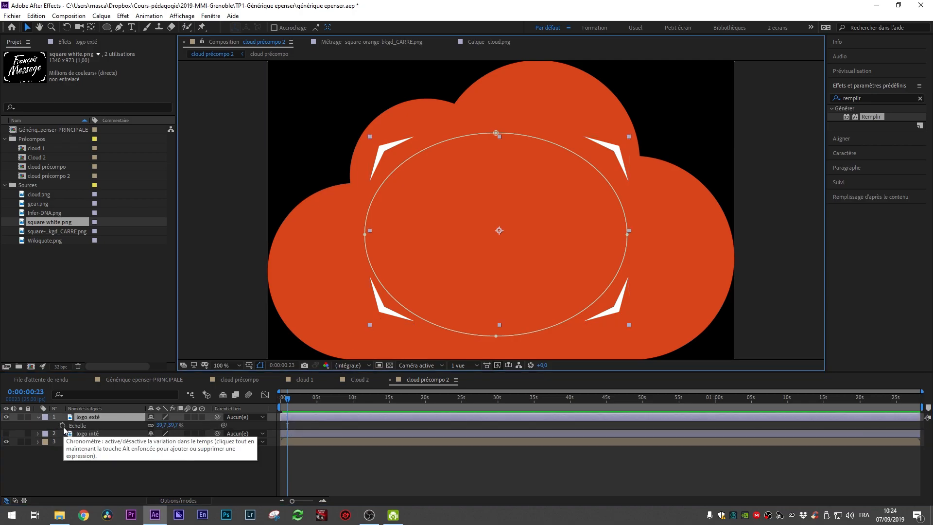
pyautogui.press('pageup')
pyautogui.press('pageup')
pyautogui.press('pageup')
pyautogui.press('pageup')
pyautogui.press('pageup')
pyautogui.press('pageup')
pyautogui.press('pageup')
pyautogui.press('pageup')
pyautogui.press('pageup')
pyautogui.press('pageup')
pyautogui.press('pageup')
pyautogui.press('pageup')
pyautogui.press('pageup')
pyautogui.press('pageup')
pyautogui.press('pageup')
pyautogui.press('pagedown')
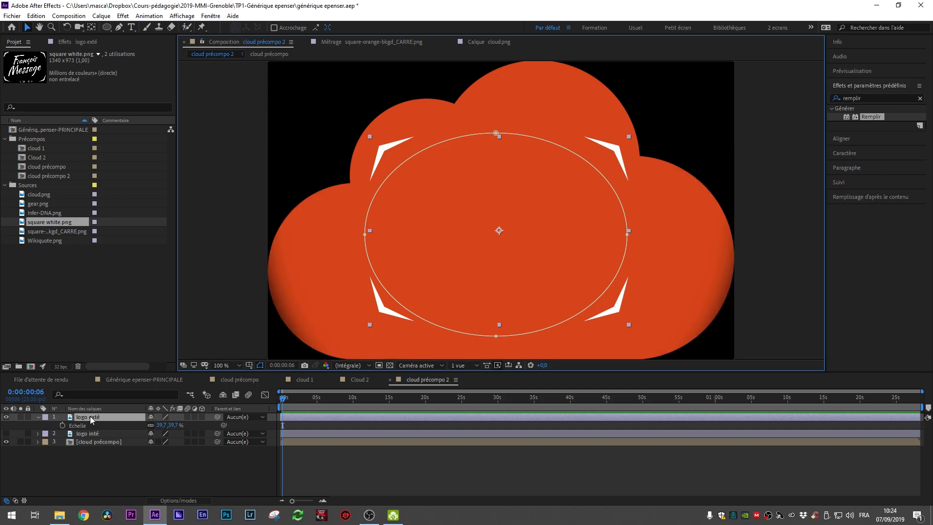
pyautogui.click(63, 426)
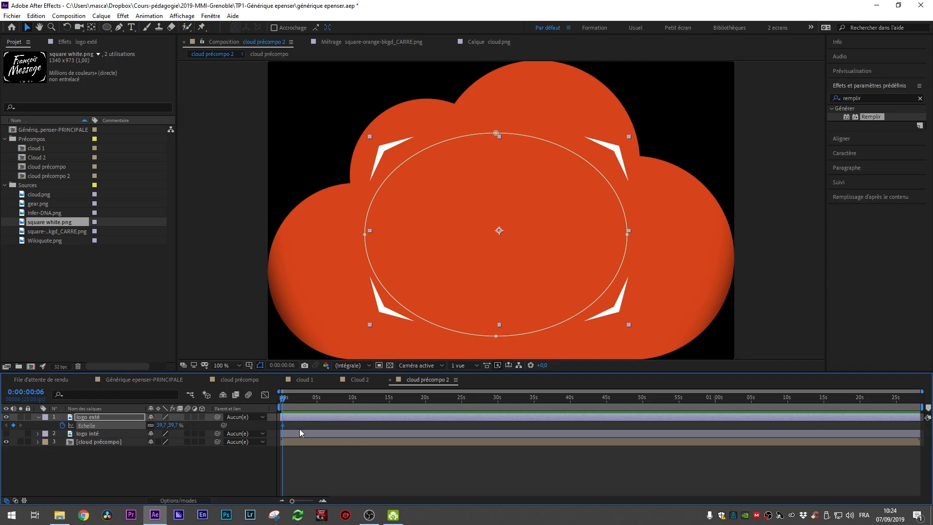
# Step: Move that Scale keyframe to frame 15 and set the logo exté scale to 0% at frame 6
pyautogui.scroll(5, 299, 428)
pyautogui.moveTo(306, 390); pyautogui.dragTo(244, 402)
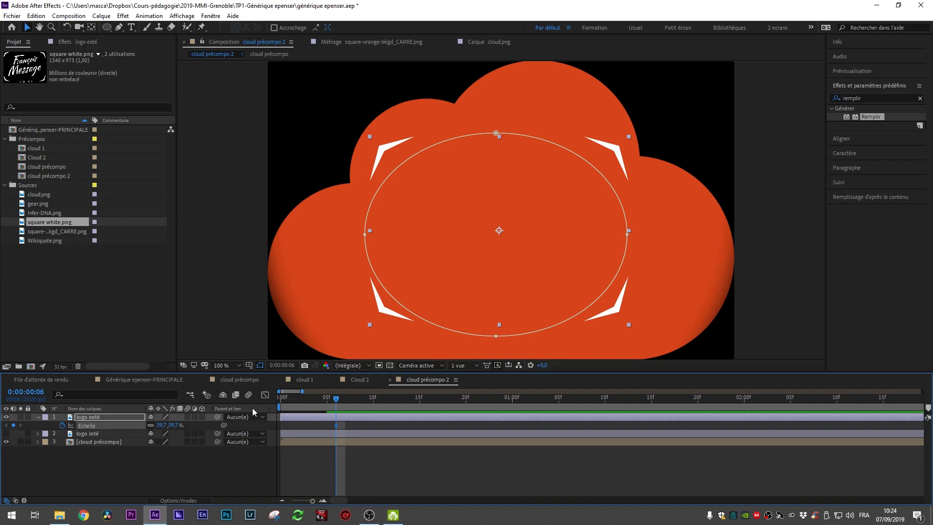
pyautogui.moveTo(338, 427); pyautogui.dragTo(421, 428)
pyautogui.click(177, 425)
pyautogui.write('0')
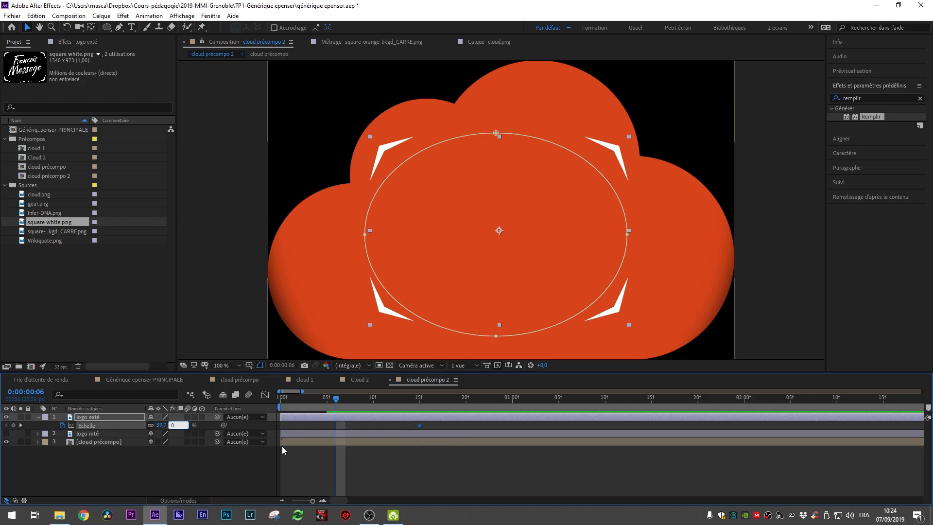
pyautogui.press('Return')
# Step: Add an overshoot Scale keyframe of 49.9% at frame 13 on logo exté and preview the pop
pyautogui.moveTo(334, 397); pyautogui.dragTo(397, 404)
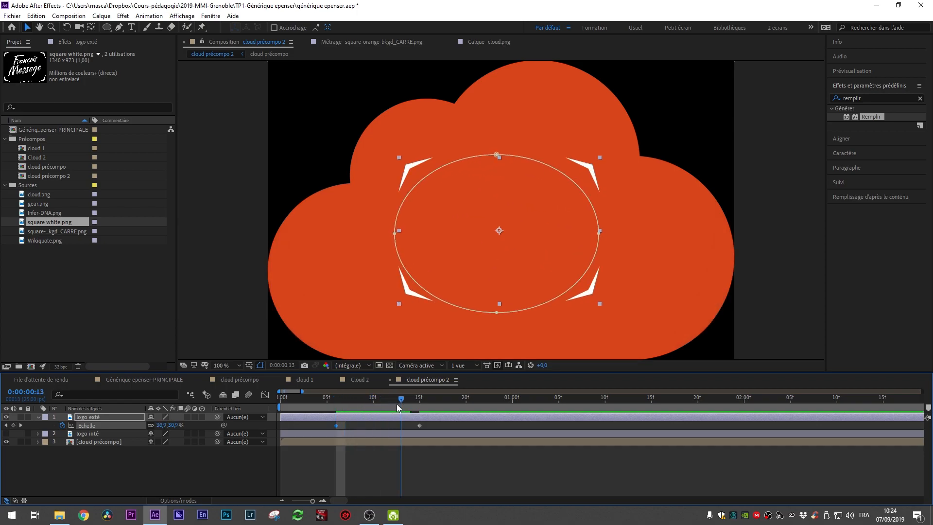
pyautogui.moveTo(176, 426); pyautogui.dragTo(186, 427)
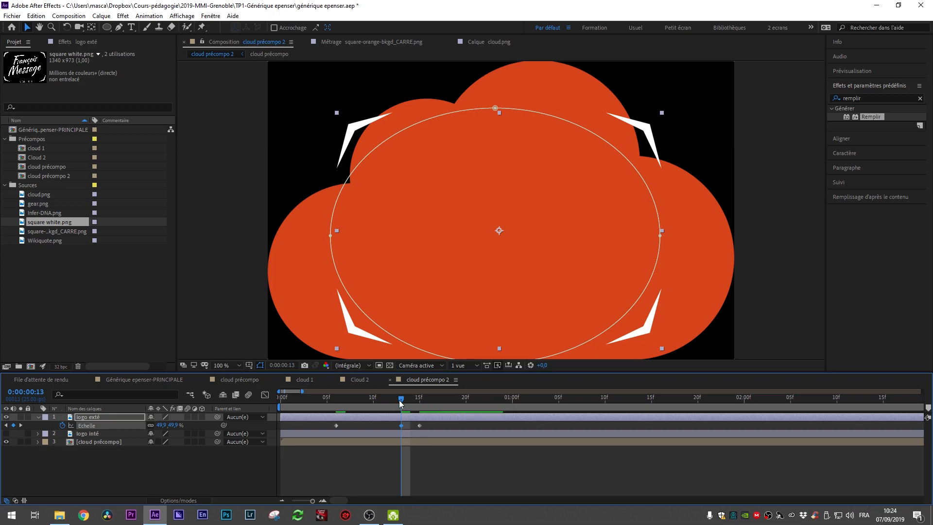
pyautogui.moveTo(401, 404); pyautogui.dragTo(297, 404)
pyautogui.press('space')
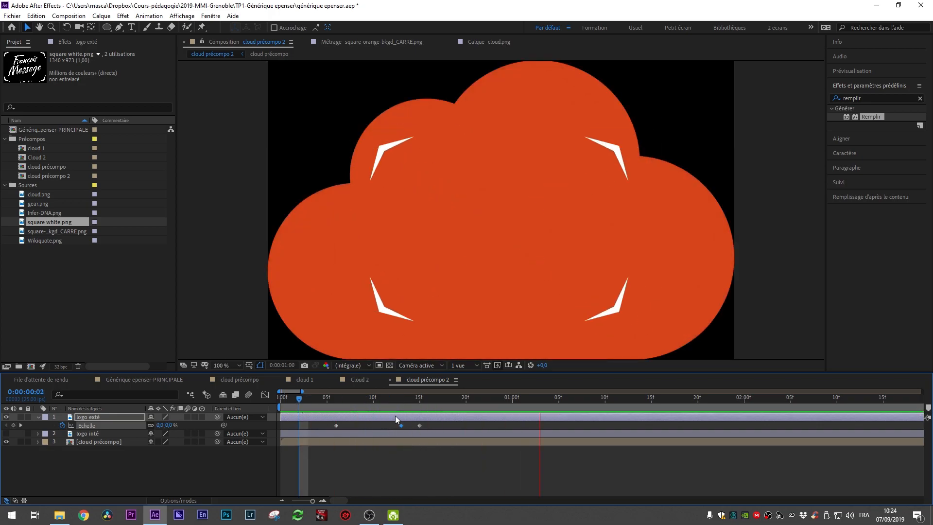
pyautogui.press('space')
# Step: Select the three logo exté Scale keyframes and apply Easy Ease, then preview
pyautogui.moveTo(437, 424); pyautogui.dragTo(290, 430)
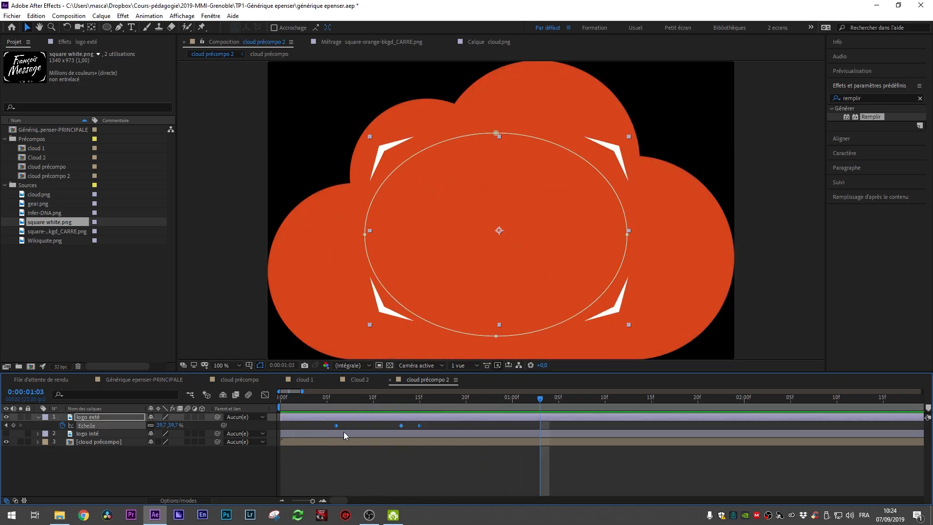
pyautogui.press('F9')
pyautogui.click(308, 397)
pyautogui.press('space')
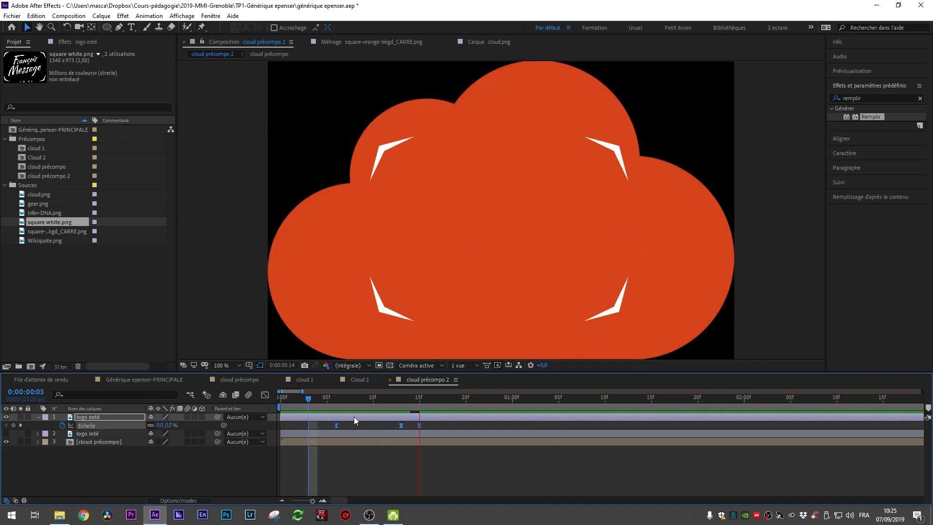
pyautogui.press('space')
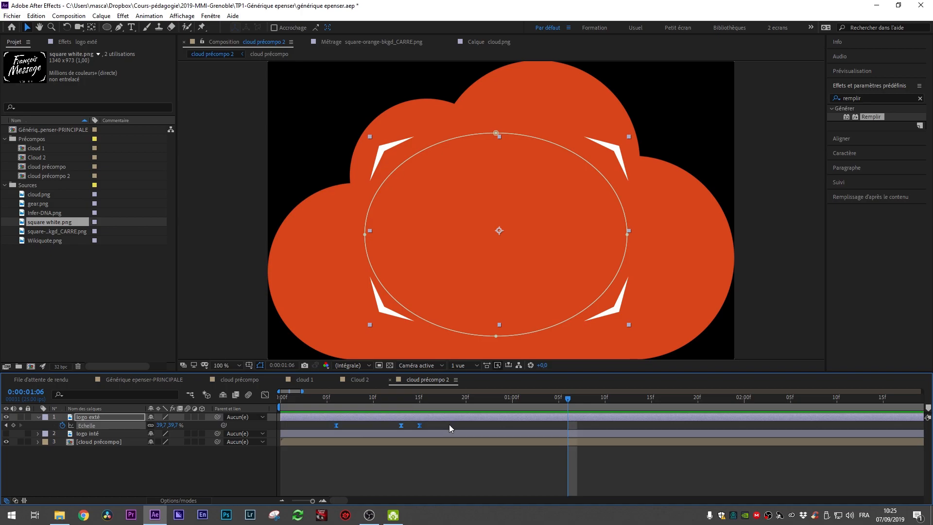
# Step: Reduce the overshoot keyframe at frame 13 to 44.9% scale and preview the animation
pyautogui.click(402, 399)
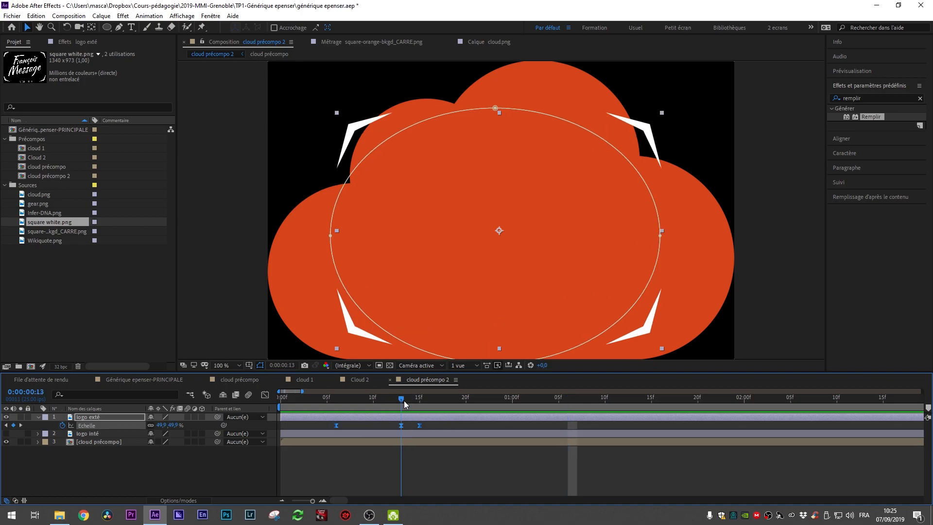
pyautogui.click(423, 451)
pyautogui.moveTo(172, 431); pyautogui.dragTo(166, 431)
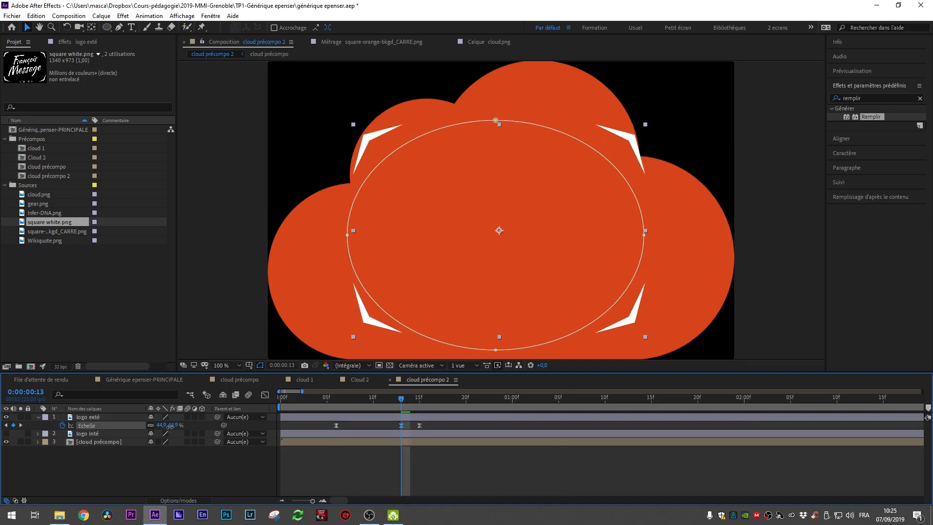
pyautogui.moveTo(402, 400); pyautogui.dragTo(346, 399)
pyautogui.press('space')
pyautogui.press('space')
pyautogui.moveTo(422, 401); pyautogui.dragTo(413, 427)
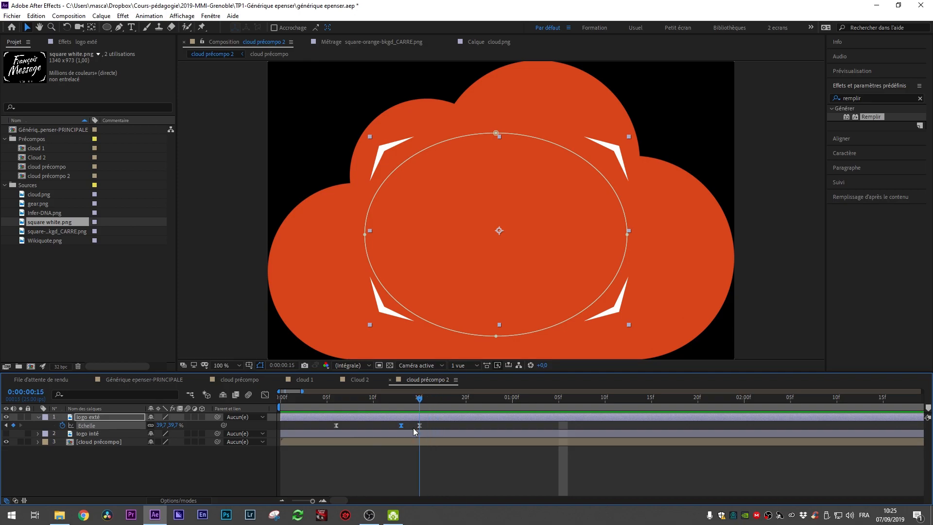
pyautogui.press('space')
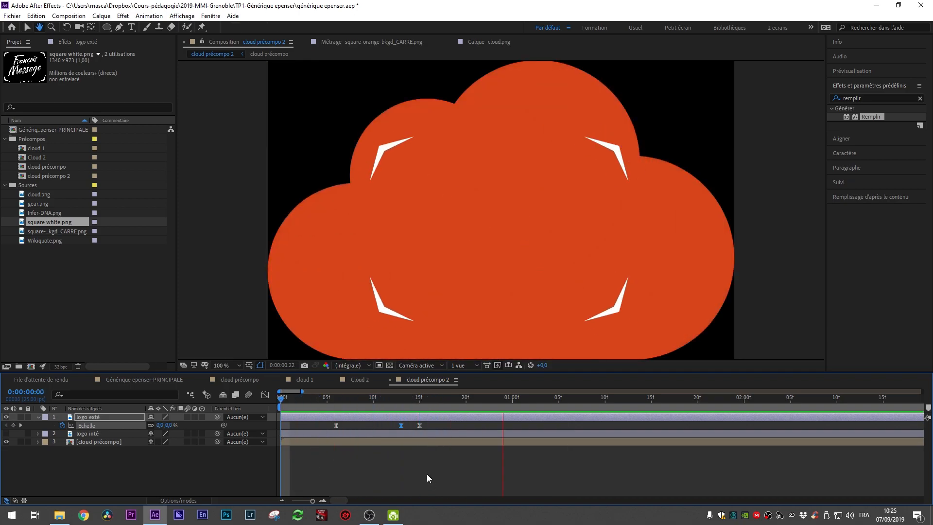
pyautogui.press('space')
# Step: Copy the logo exté Scale keyframes and paste them onto the logo inté layer's Scale at frame 11
pyautogui.moveTo(412, 404); pyautogui.dragTo(383, 417)
pyautogui.click(373, 435)
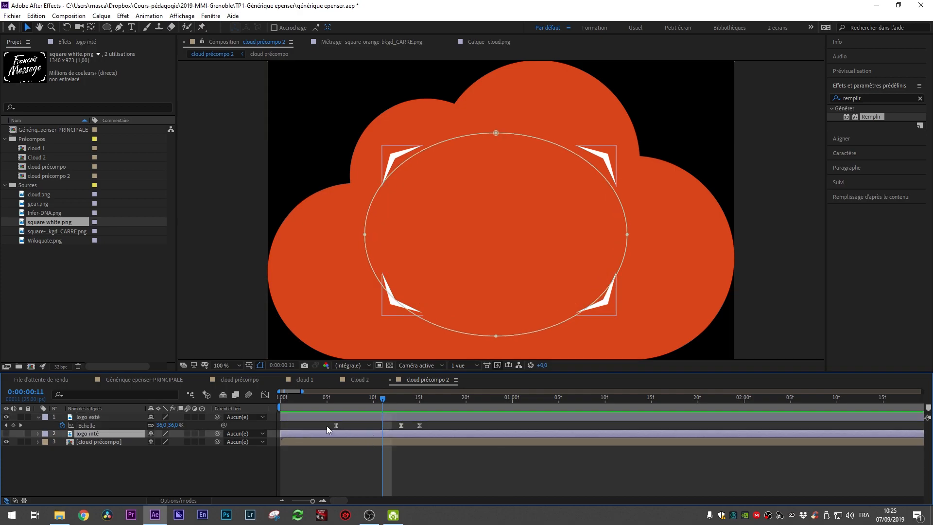
pyautogui.moveTo(324, 425); pyautogui.dragTo(460, 431)
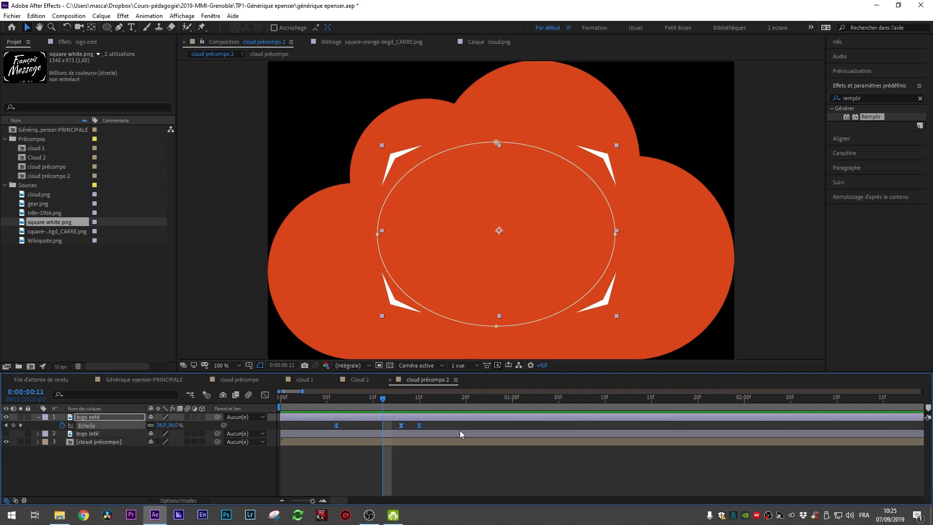
pyautogui.click(415, 433)
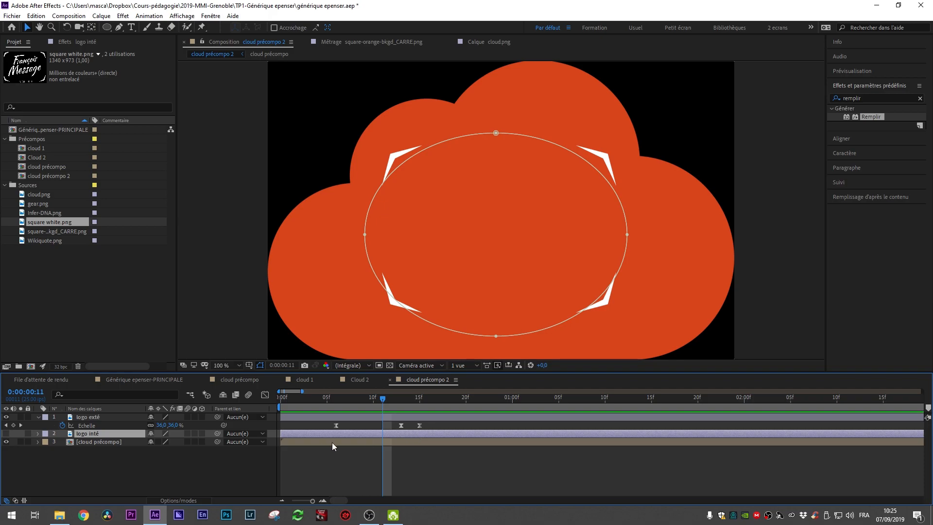
pyautogui.press('s')
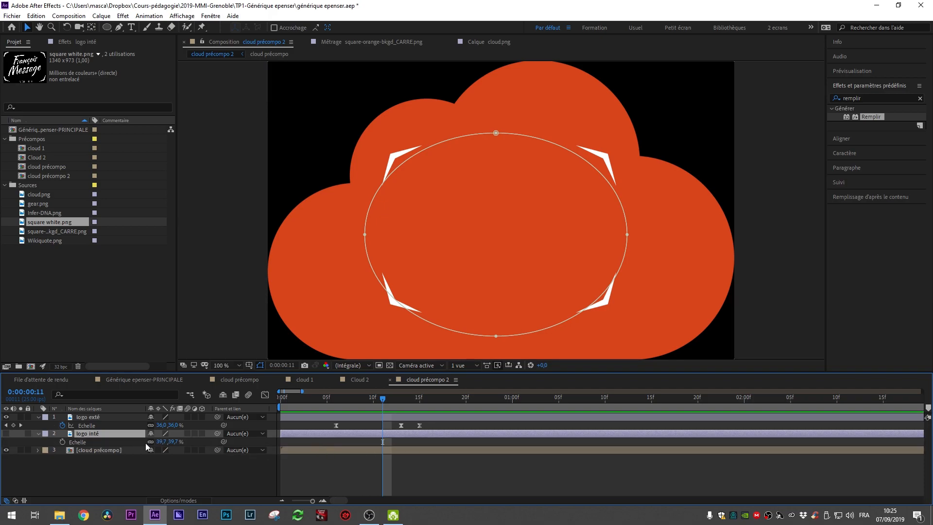
pyautogui.click(75, 442)
pyautogui.hotkey('ctrl', 'v')
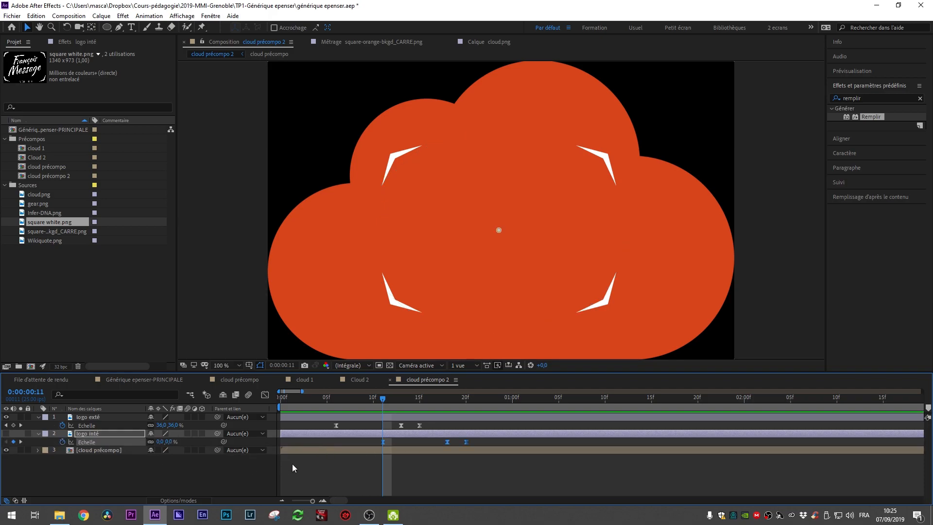
# Step: Make the logo inté layer visible again and preview both logo layers animating
pyautogui.moveTo(384, 396); pyautogui.dragTo(270, 423)
pyautogui.press('space')
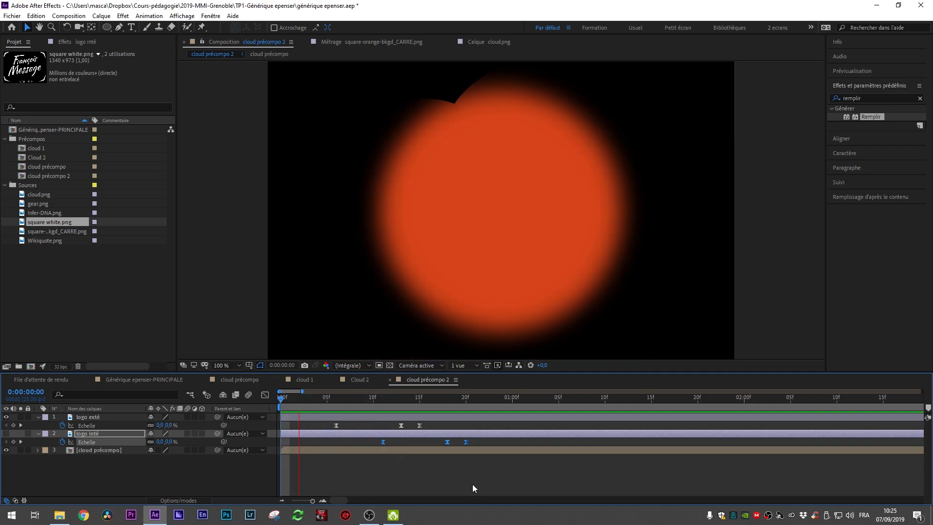
pyautogui.press('space')
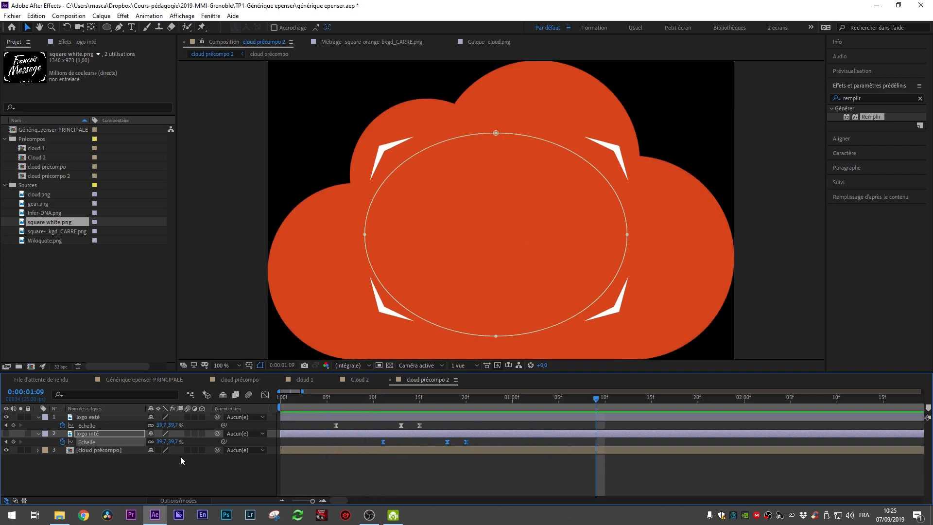
pyautogui.click(7, 434)
pyautogui.click(6, 433)
pyautogui.click(6, 433)
pyautogui.press('space')
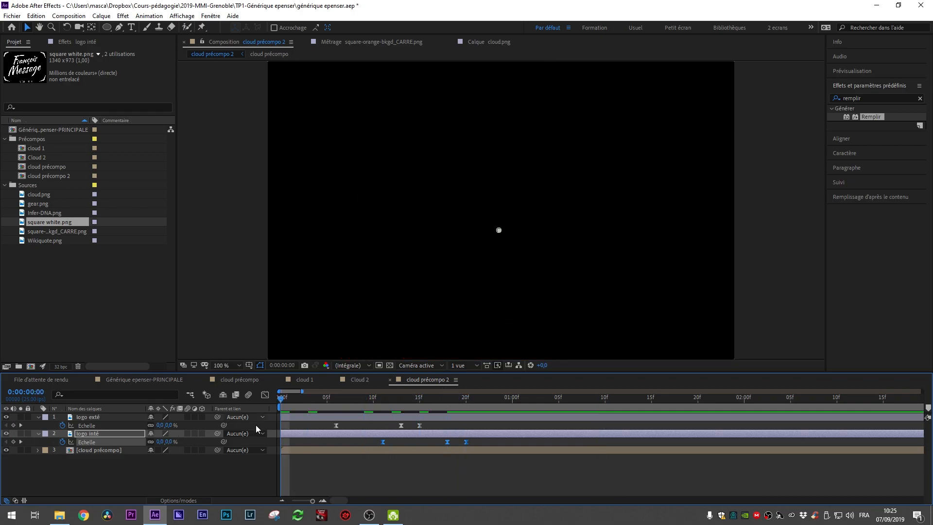
pyautogui.press('space')
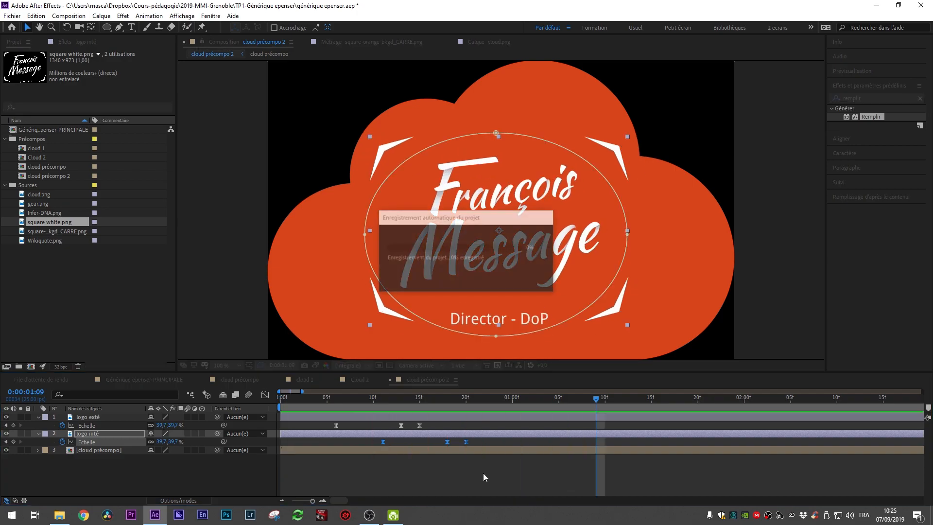
# Step: Shift the logo inté Scale keyframes to start around frame 10, previewing the offset timing
pyautogui.moveTo(430, 433); pyautogui.dragTo(416, 434)
pyautogui.moveTo(364, 401); pyautogui.dragTo(336, 403)
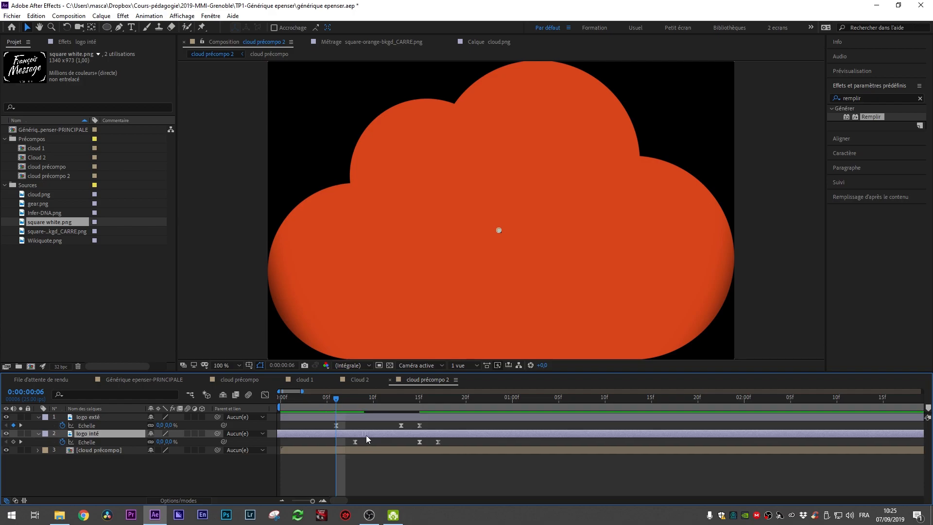
pyautogui.press('space')
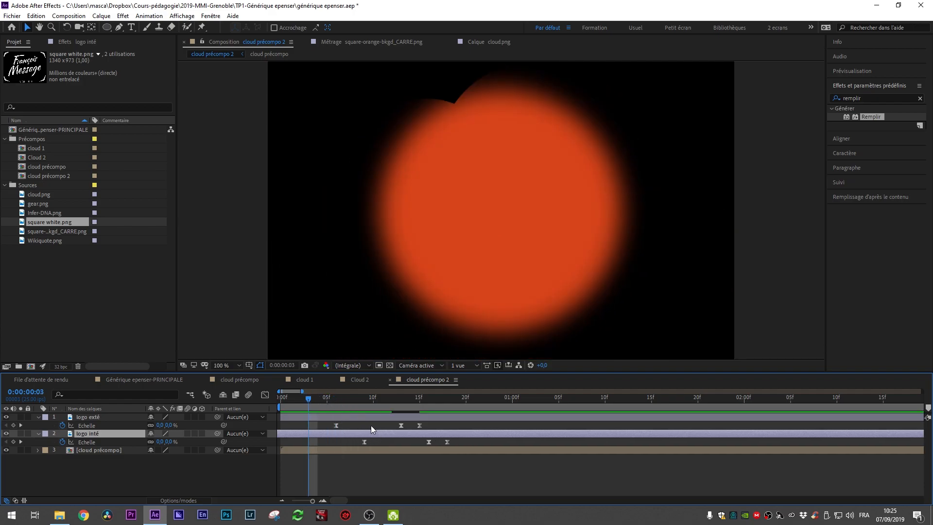
pyautogui.press('space')
pyautogui.moveTo(381, 433); pyautogui.dragTo(385, 436)
pyautogui.press('space')
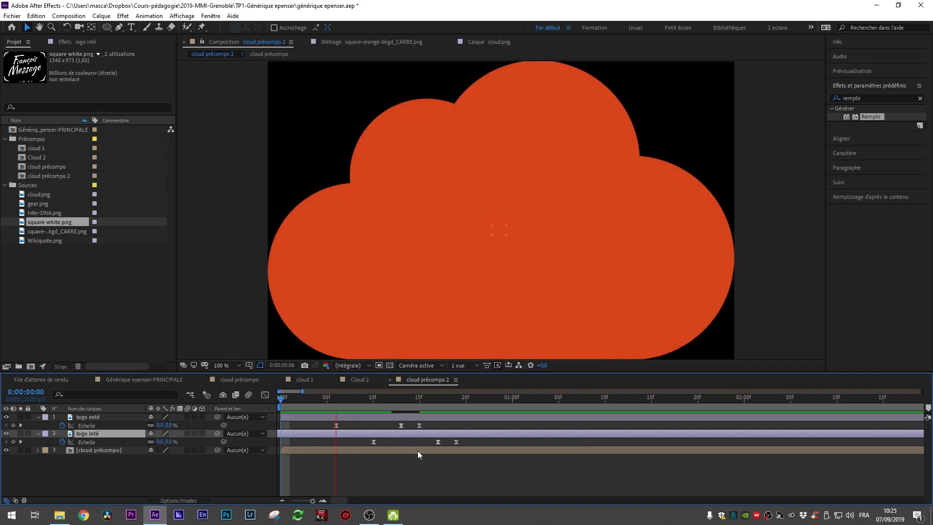
pyautogui.press('space')
pyautogui.press('space')
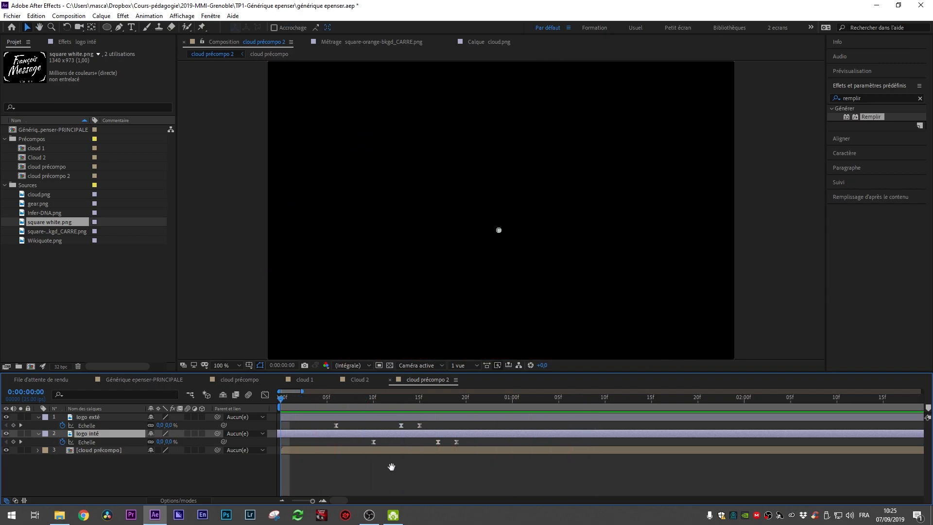
pyautogui.press('space')
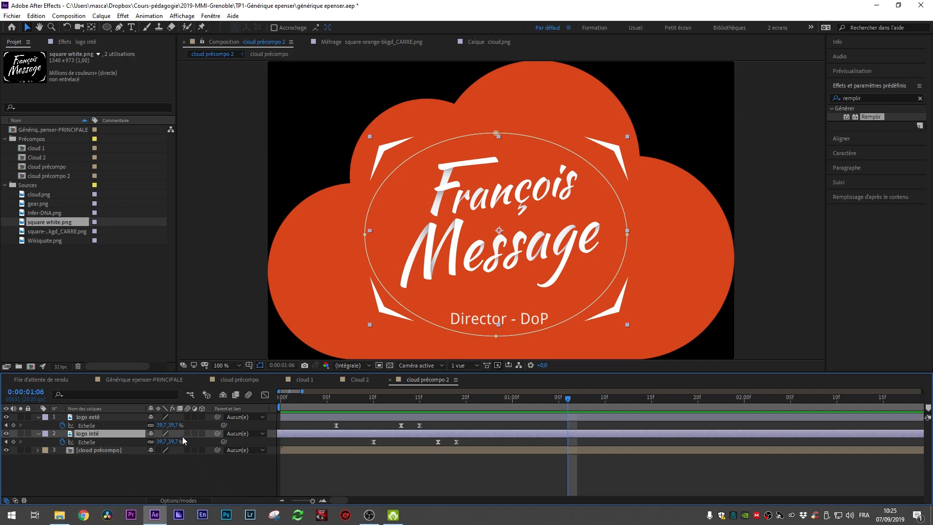
# Step: Enable motion blur on both logo layers and the composition's motion blur switch, then preview
pyautogui.moveTo(429, 399); pyautogui.dragTo(409, 405)
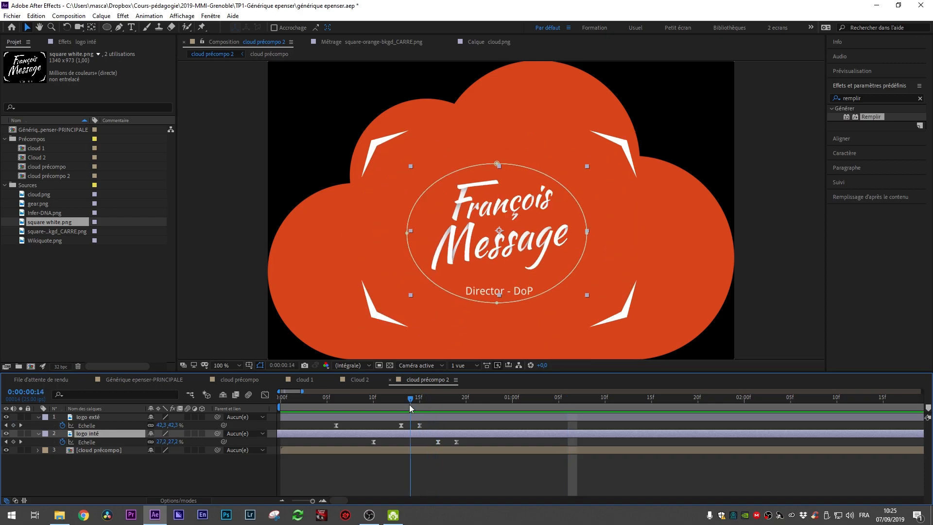
pyautogui.click(189, 435)
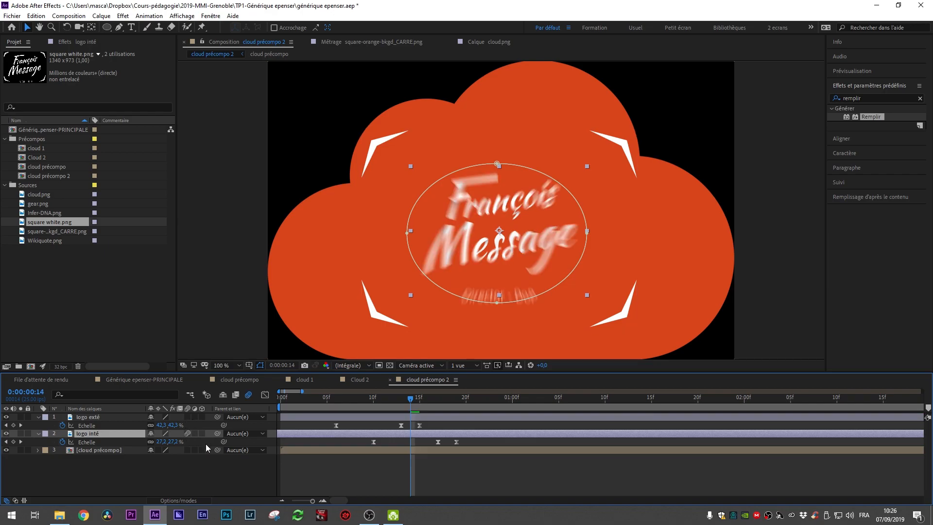
pyautogui.click(188, 434)
pyautogui.click(188, 434)
pyautogui.moveTo(411, 400)
pyautogui.mouseDown()
pyautogui.moveTo(392, 401)
pyautogui.moveTo(430, 401)
pyautogui.moveTo(411, 406)
pyautogui.mouseUp()
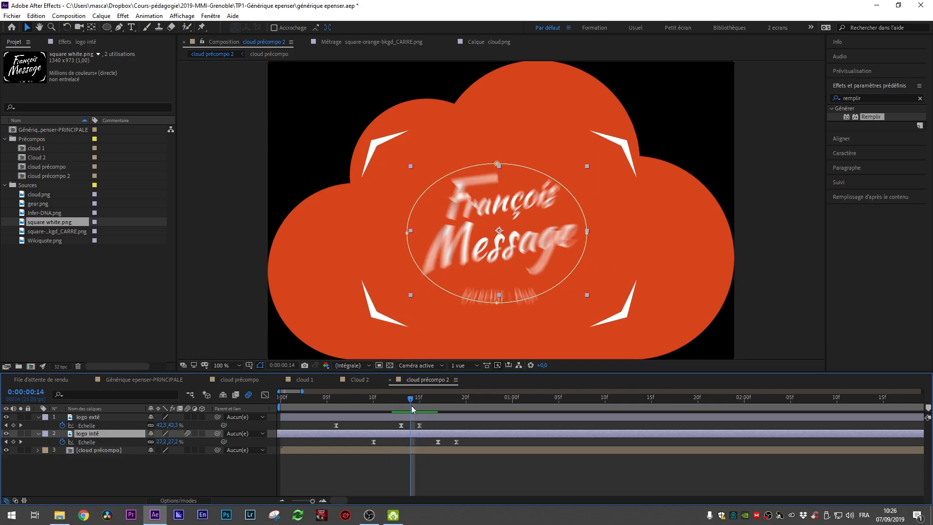
pyautogui.click(187, 431)
pyautogui.click(187, 431)
pyautogui.click(188, 418)
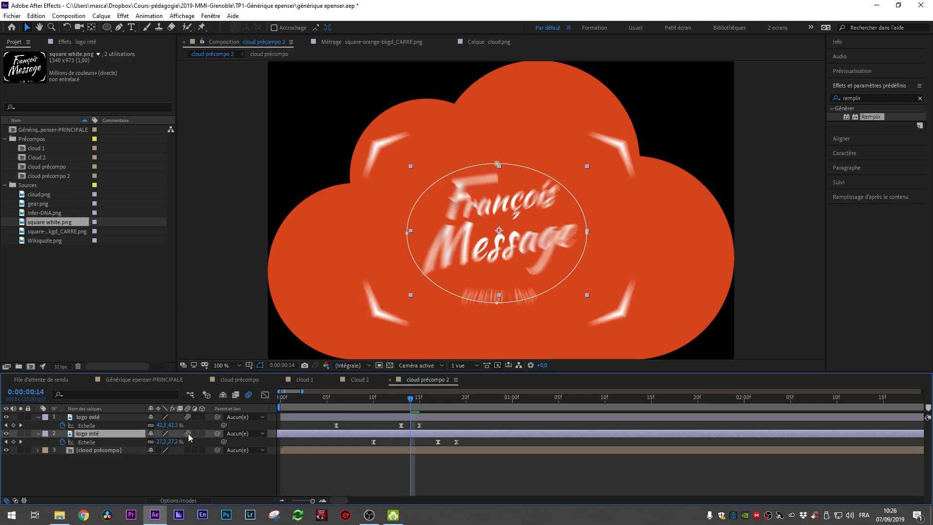
pyautogui.click(249, 395)
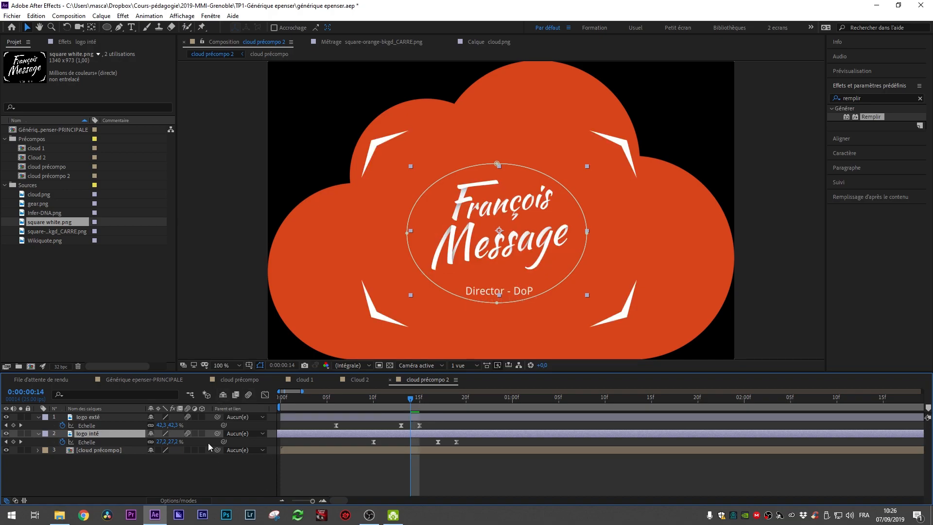
pyautogui.click(249, 395)
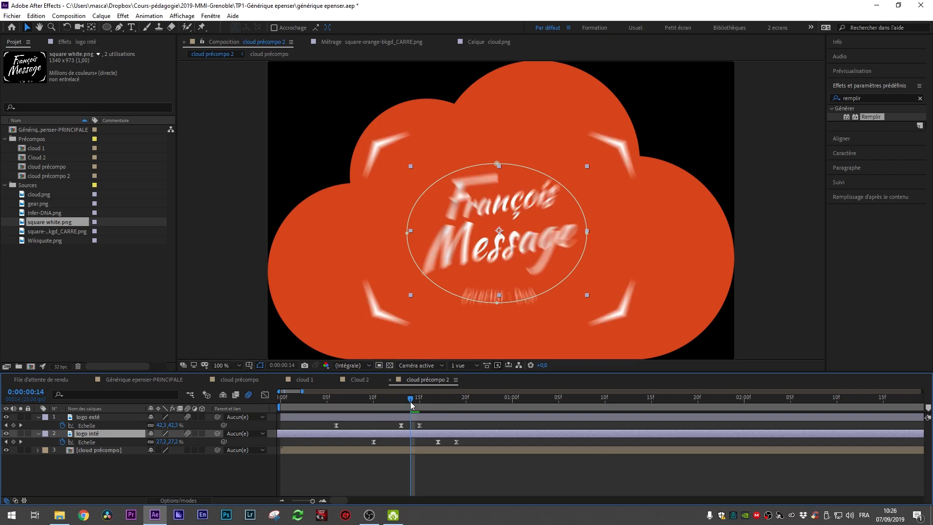
pyautogui.moveTo(411, 403); pyautogui.dragTo(320, 417)
pyautogui.press('space')
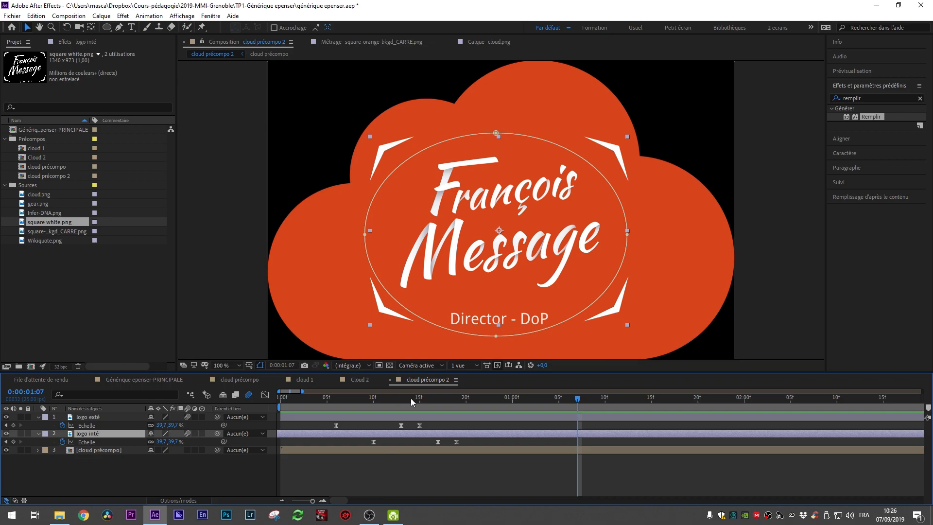
# Step: Preview the cloud précompo 2 logo animation from the beginning
pyautogui.press('space')
pyautogui.press('Home')
pyautogui.press('space')
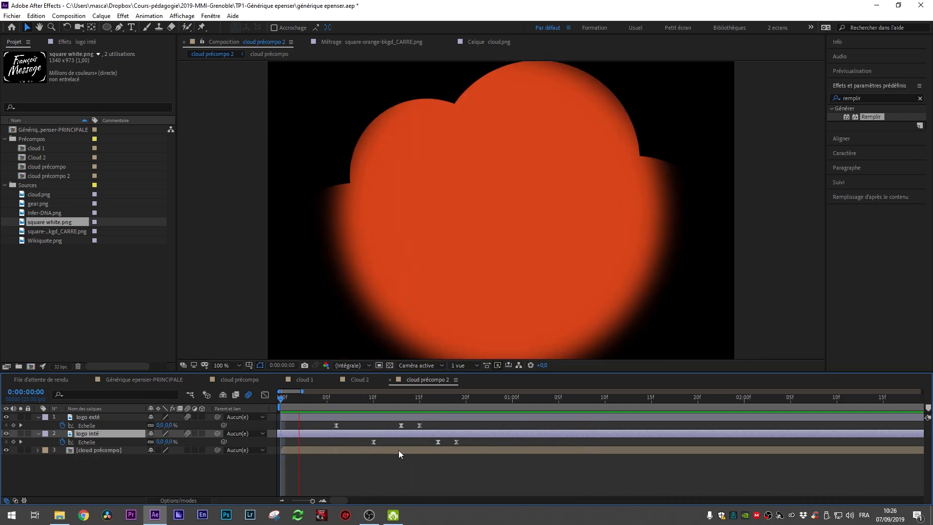
pyautogui.press('space')
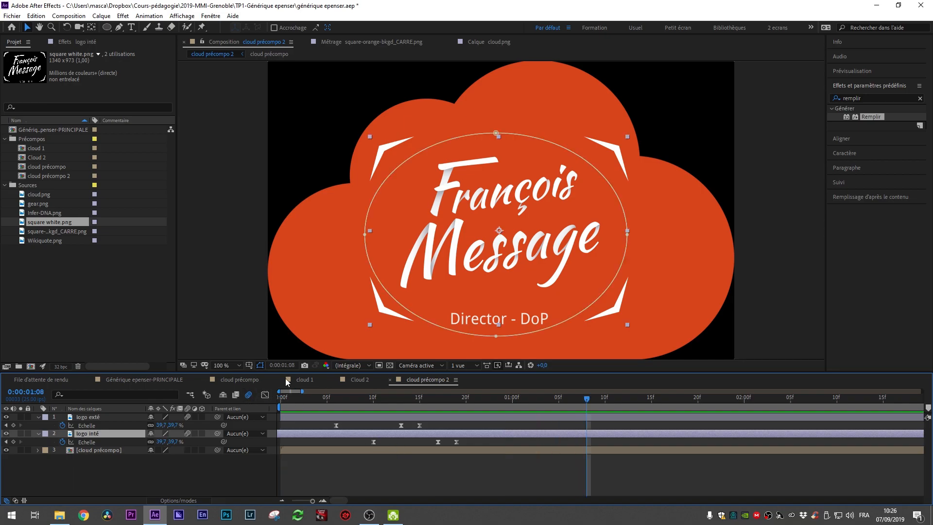
# Step: Open the cloud 1 composition and enable motion blur on the lower two gear layers
pyautogui.click(357, 382)
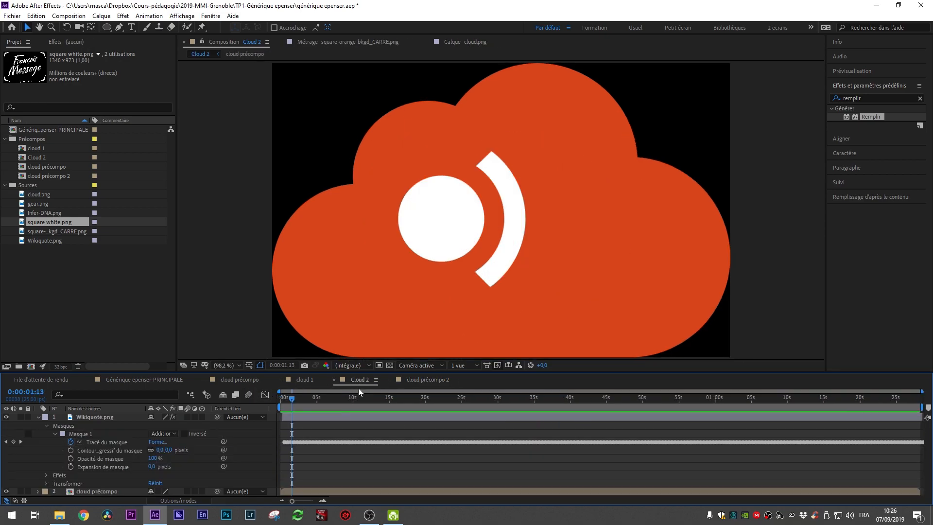
pyautogui.click(303, 380)
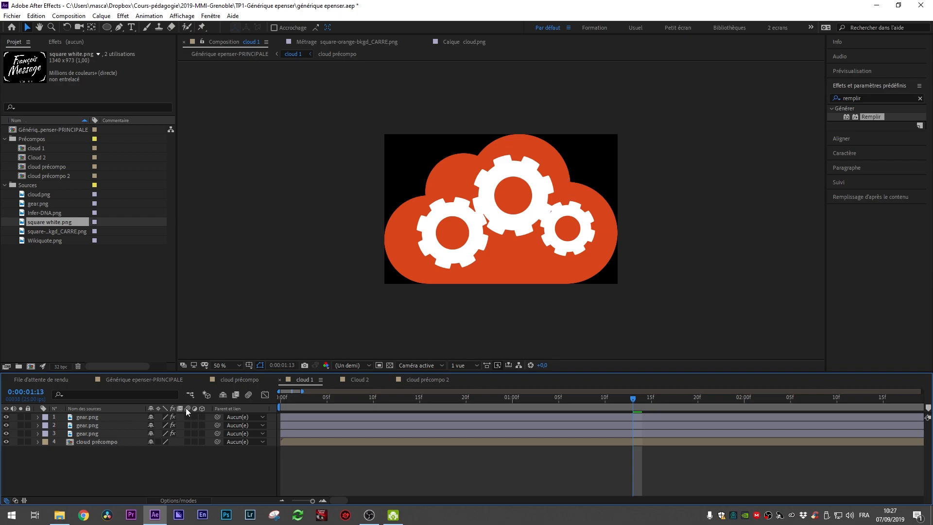
pyautogui.moveTo(187, 417); pyautogui.dragTo(188, 433)
pyautogui.click(188, 501)
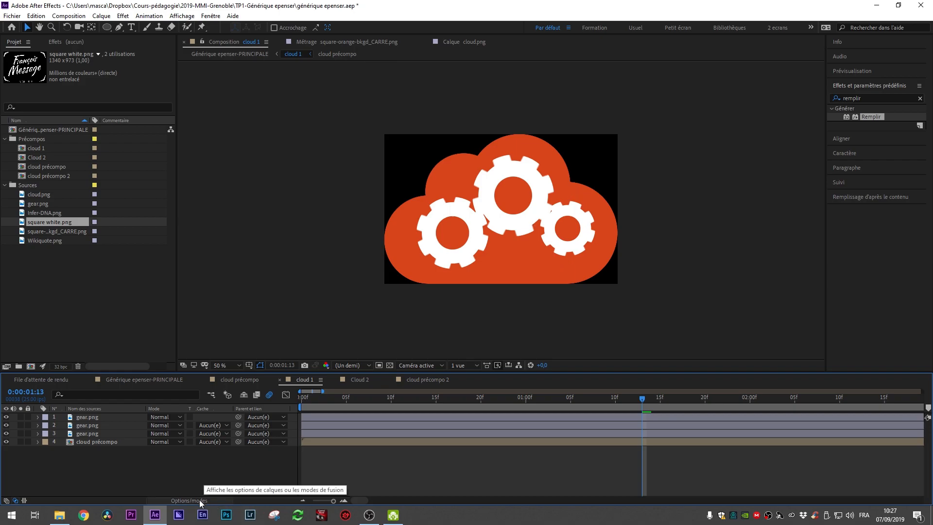
pyautogui.click(199, 500)
pyautogui.click(199, 500)
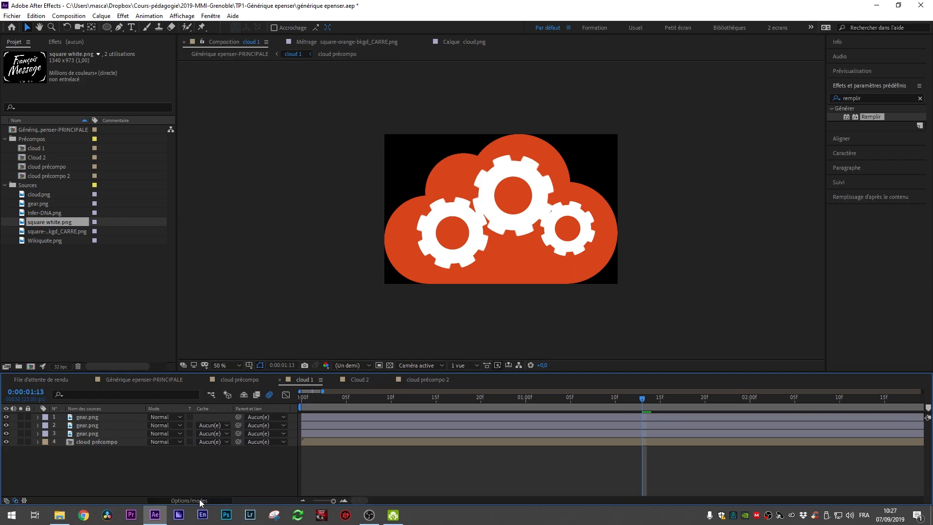
pyautogui.click(200, 500)
pyautogui.click(199, 498)
pyautogui.click(200, 498)
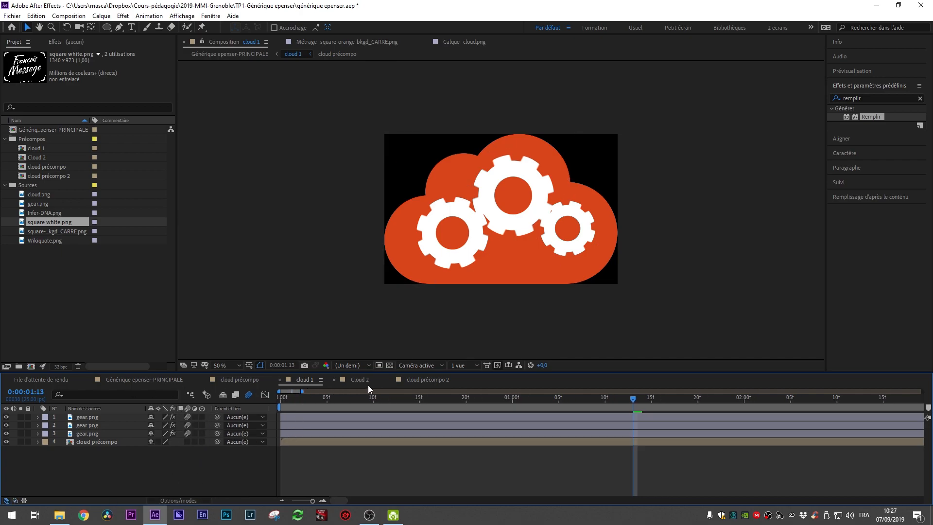
# Step: Preview the cloud 1 gear animation from the start
pyautogui.moveTo(389, 399); pyautogui.dragTo(281, 403)
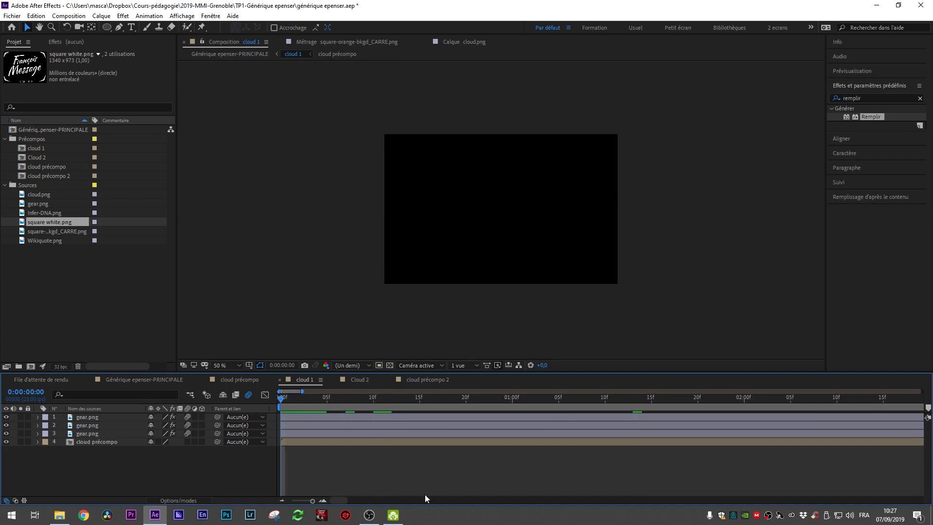
pyautogui.press('space')
pyautogui.press('space')
# Step: Enable motion blur on the top gear layer in cloud 1
pyautogui.scroll(3, 438, 288)
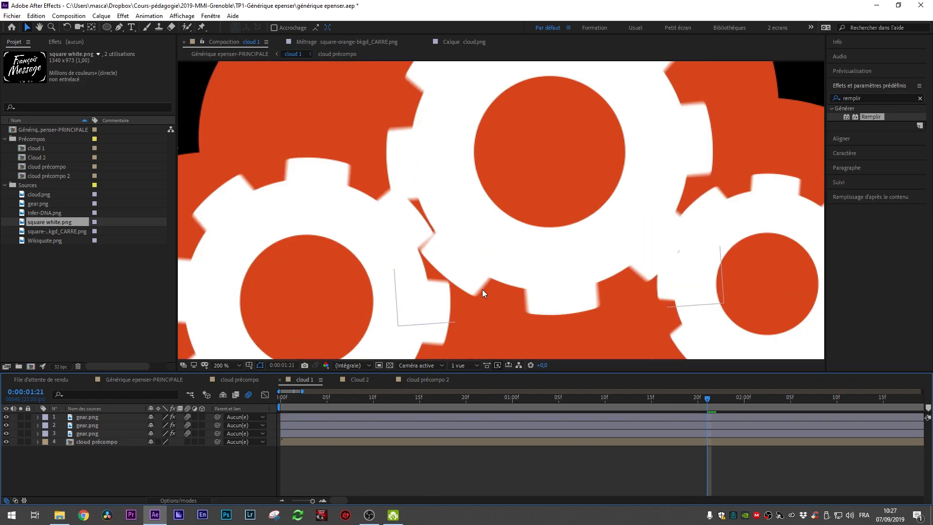
pyautogui.click(188, 416)
pyautogui.click(189, 417)
pyautogui.click(188, 418)
pyautogui.scroll(-1, 488, 292)
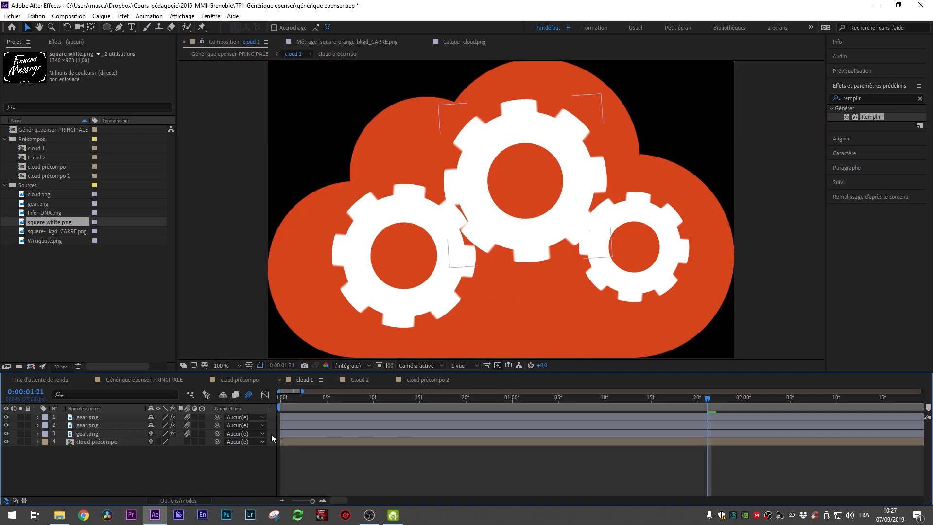
# Step: Reveal the rotation expressions of all three gear layers
pyautogui.click(82, 418)
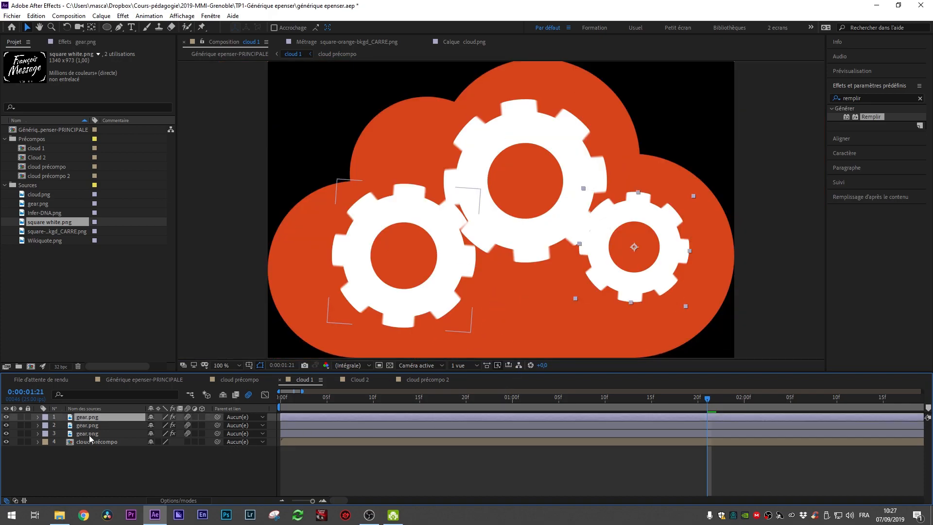
pyautogui.keyDown('shift'); pyautogui.click(89, 434); pyautogui.keyUp('shift')
pyautogui.press('r')
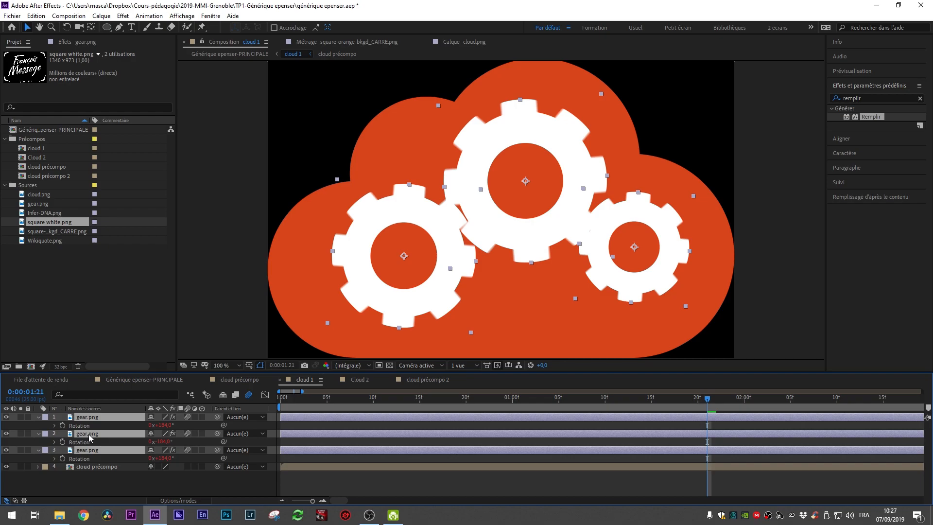
pyautogui.click(53, 426)
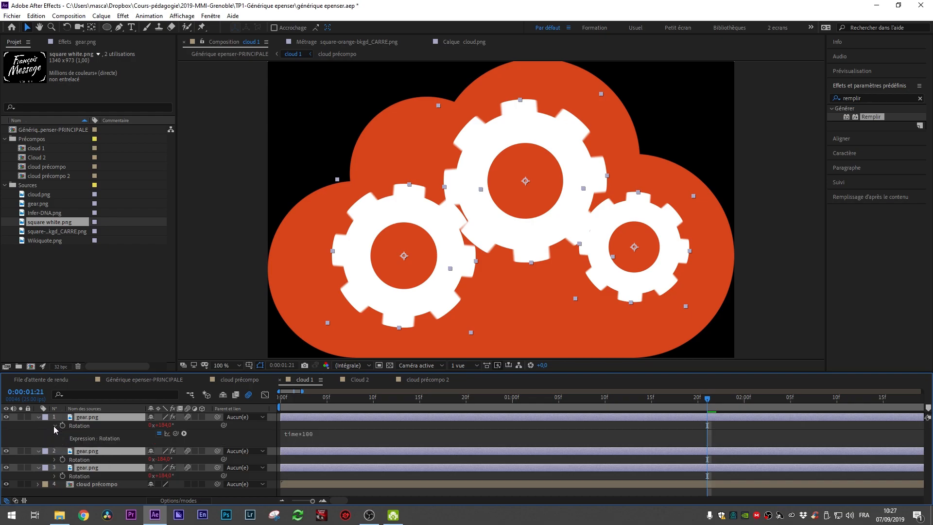
pyautogui.click(55, 459)
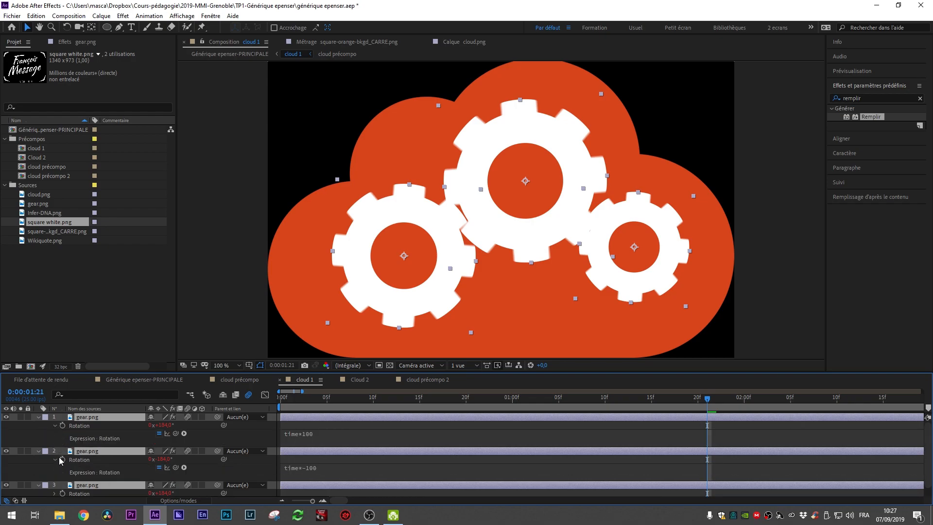
pyautogui.scroll(-1, 61, 466)
pyautogui.click(55, 485)
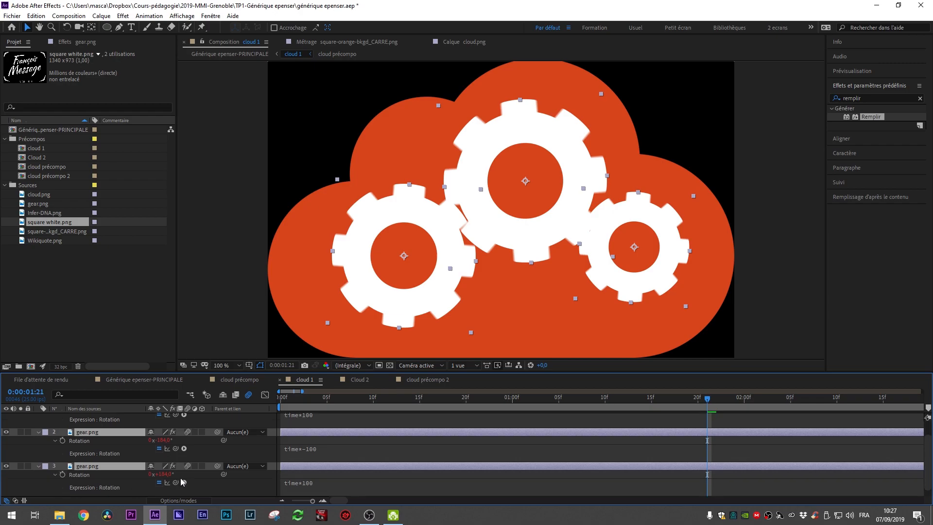
# Step: Change the third gear's rotation expression to time*500
pyautogui.click(315, 485)
pyautogui.click(324, 482)
pyautogui.press('Delete')
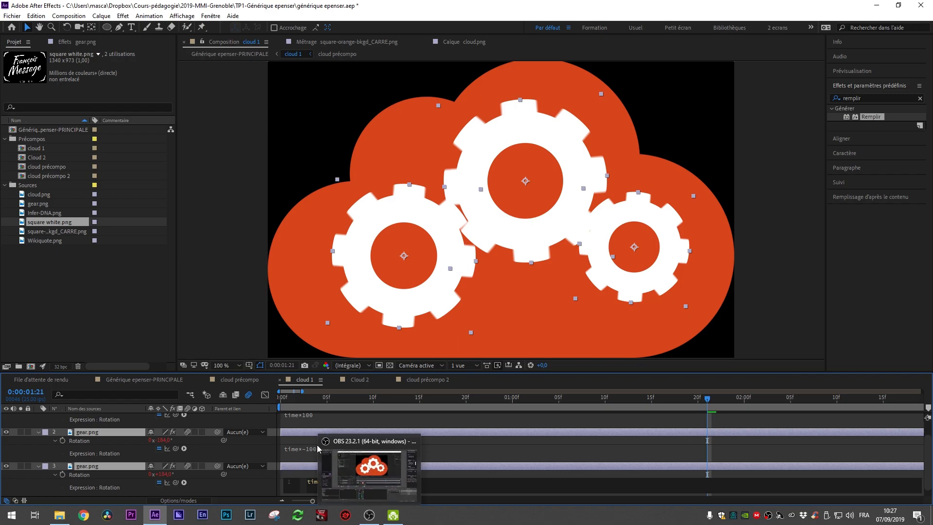
pyautogui.press('KP_Enter')
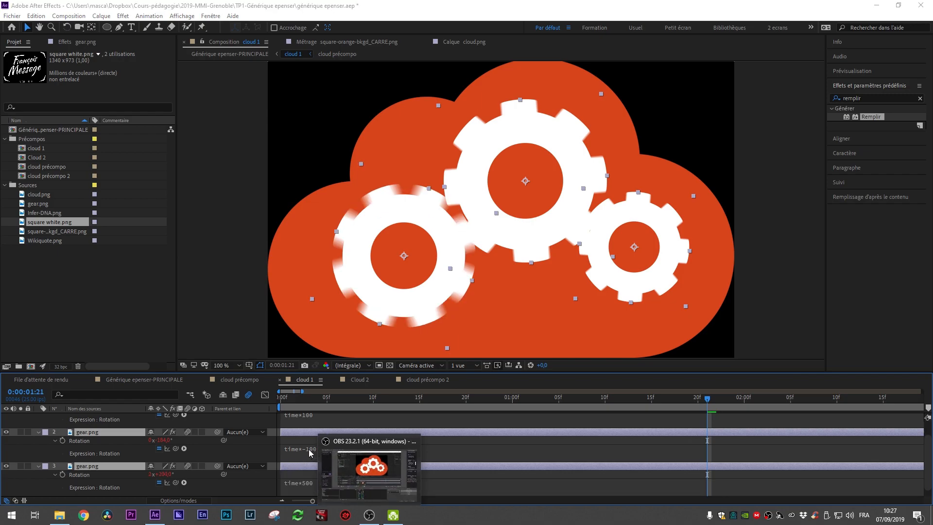
# Step: Restore the third gear's rotation expression to time*100 and preview the gears
pyautogui.click(312, 451)
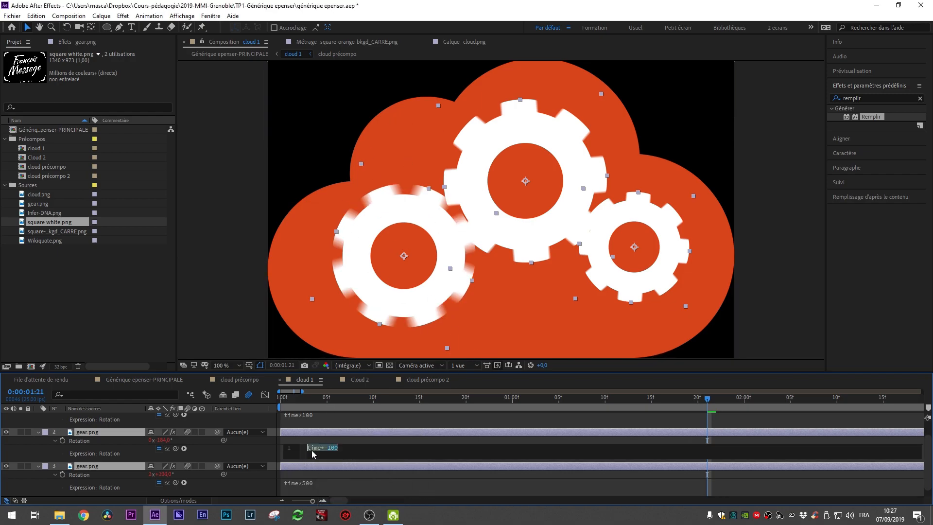
pyautogui.click(313, 482)
pyautogui.press('Delete')
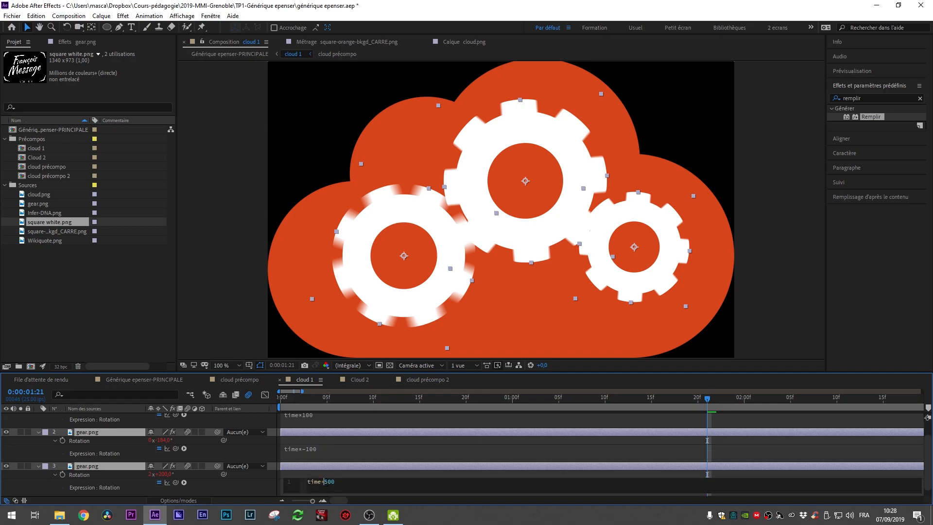
pyautogui.write('1')
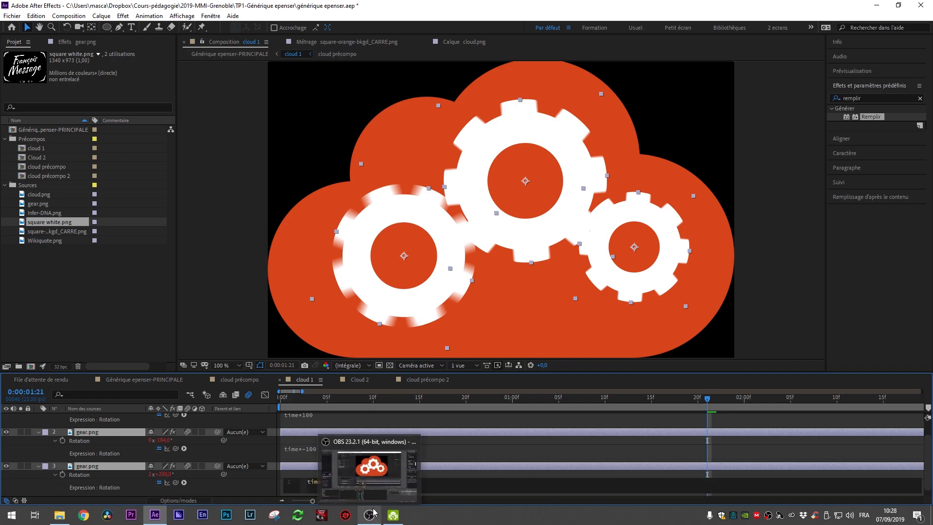
pyautogui.click(470, 476)
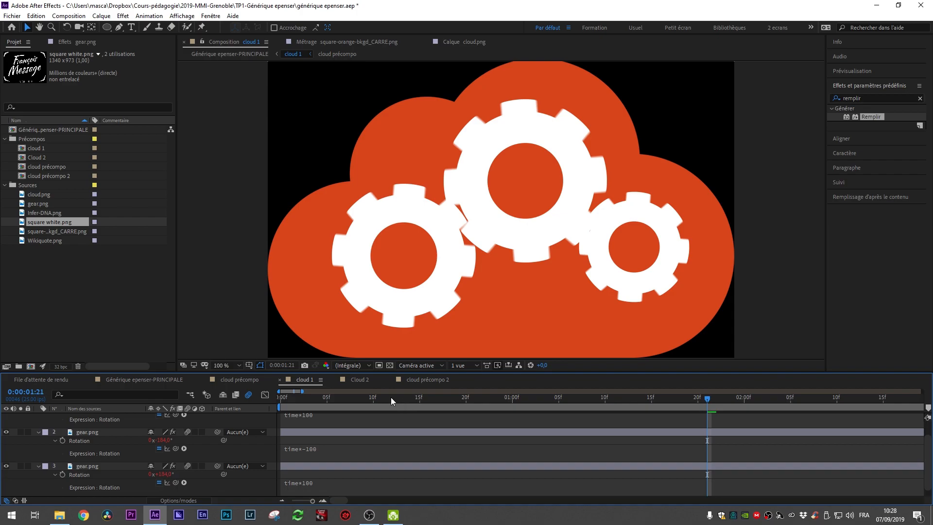
pyautogui.press('space')
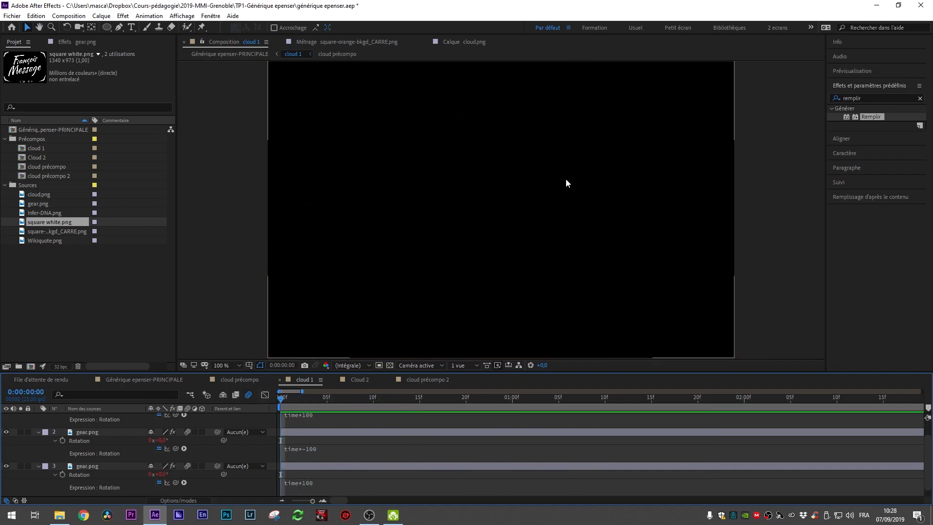
pyautogui.press('space')
# Step: Enable motion blur on the Wikiquote layer in Cloud 2, then return to cloud précompo 2
pyautogui.click(358, 380)
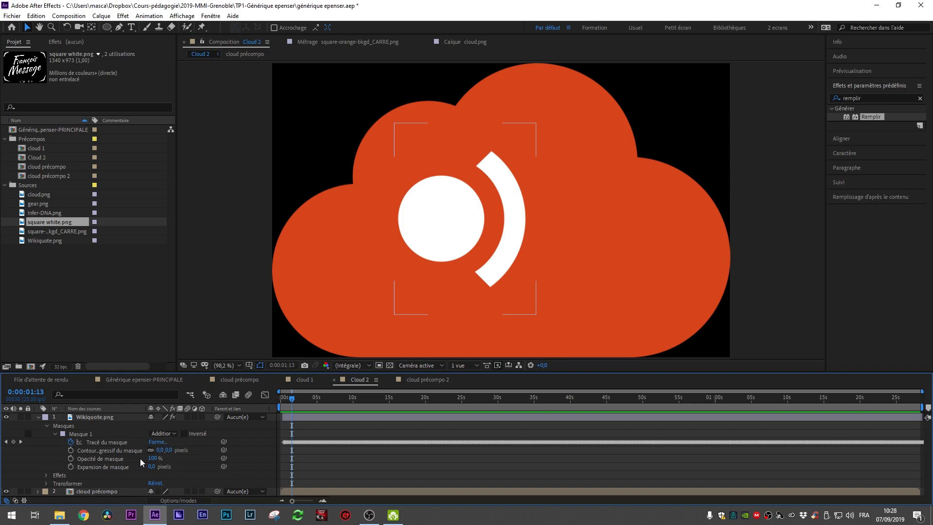
pyautogui.click(188, 416)
pyautogui.press('pagedown')
pyautogui.scroll(3, 308, 419)
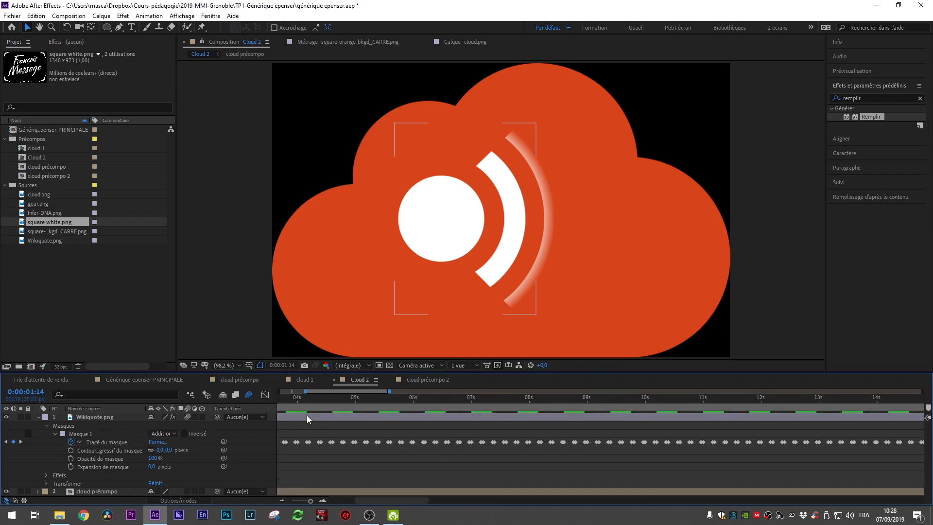
pyautogui.moveTo(351, 392); pyautogui.dragTo(324, 392)
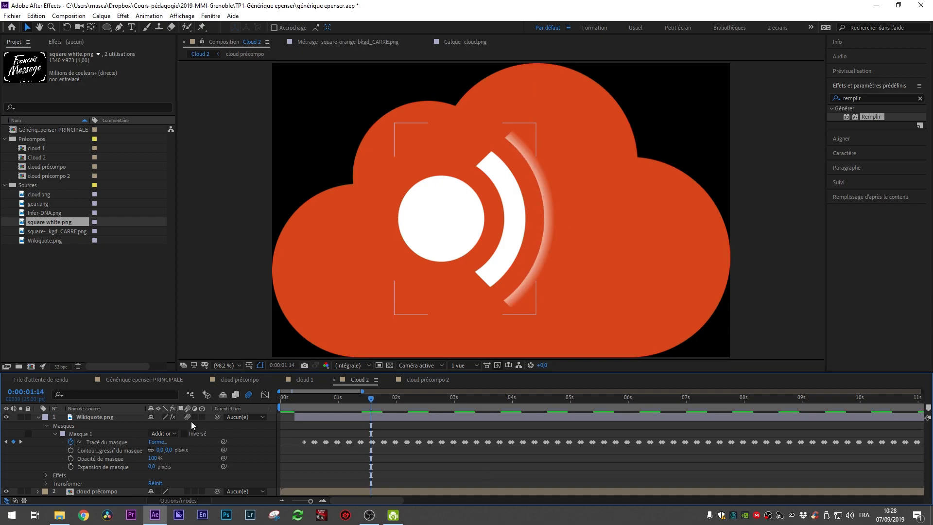
pyautogui.click(436, 381)
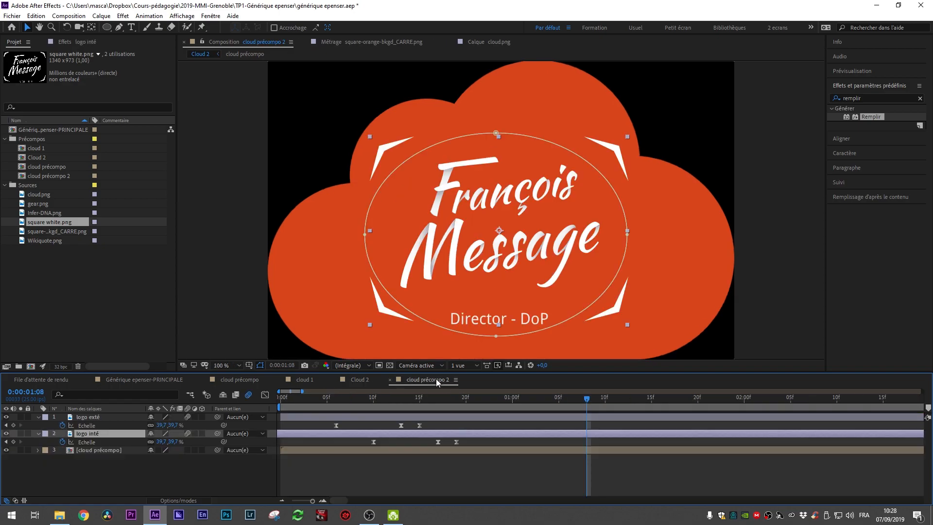
pyautogui.click(460, 480)
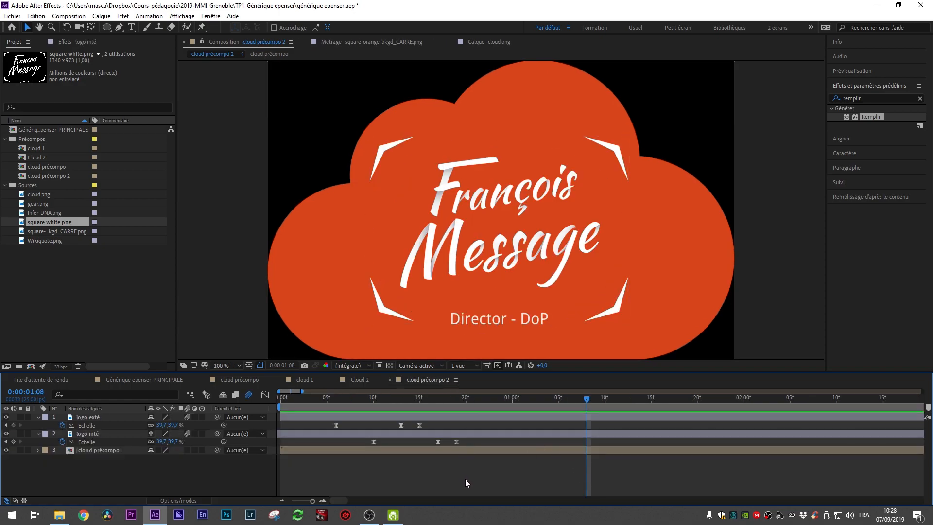